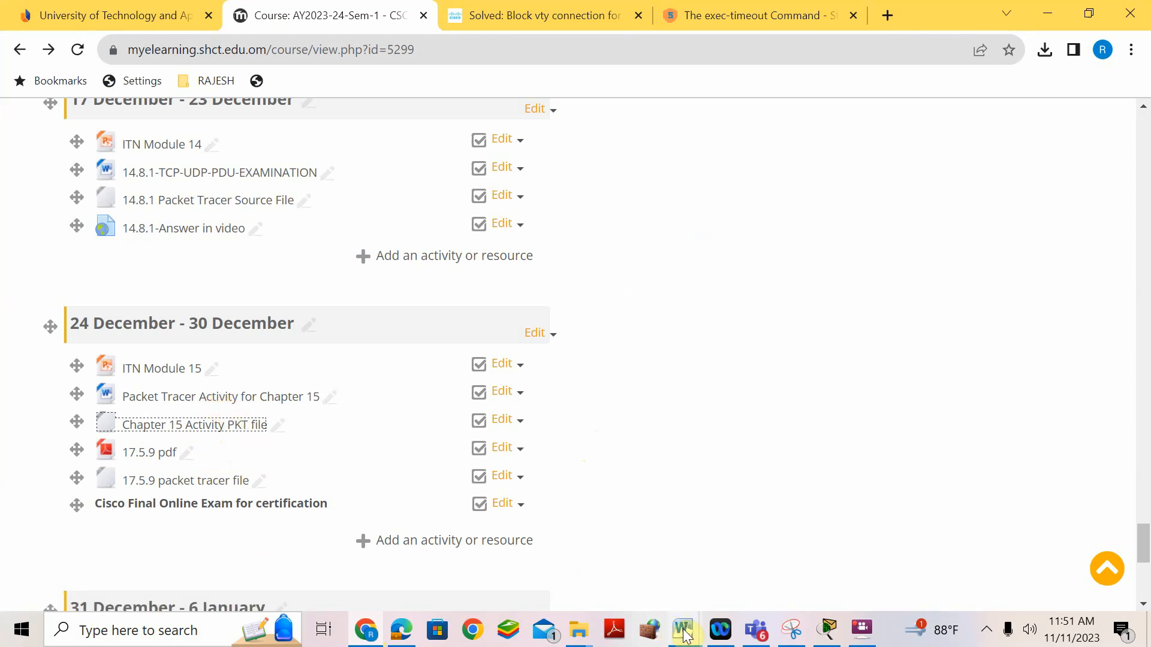
- Bring the Answer-Customized PKT Word document to the front
{"action": "mouse_move", "coordinate": [686, 636]}
{"action": "left_click", "coordinate": [750, 499]}
{"action": "scroll", "coordinate": [547, 334], "scroll_direction": "up", "scroll_amount": 20}
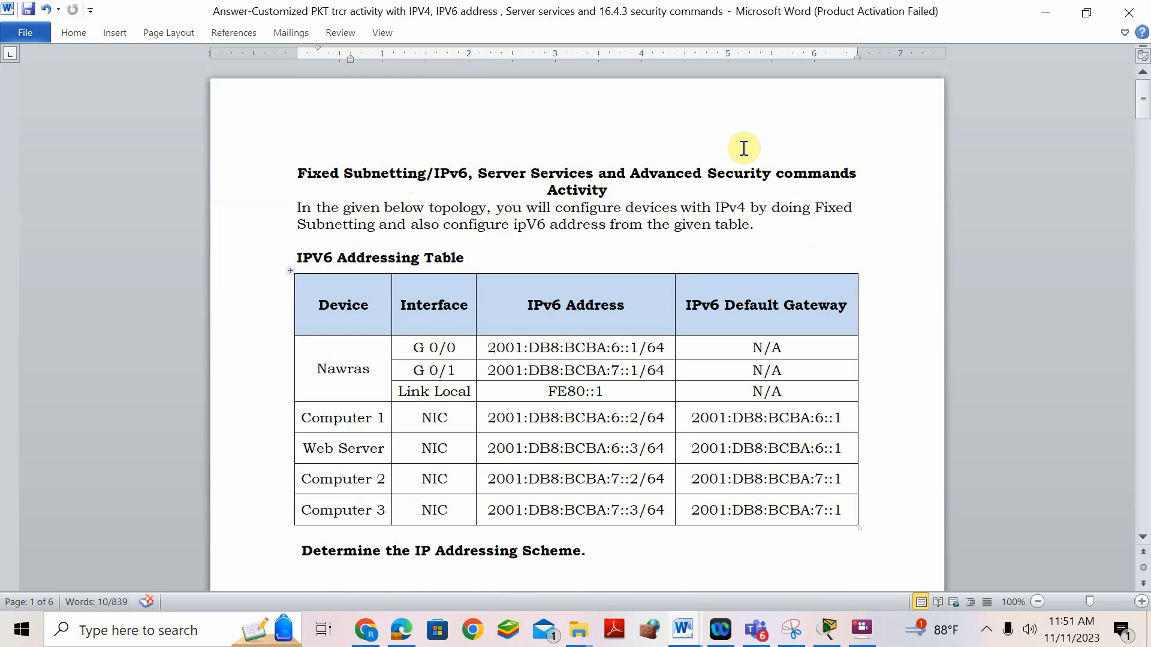
{"action": "scroll", "coordinate": [744, 144], "scroll_direction": "down", "scroll_amount": 3}
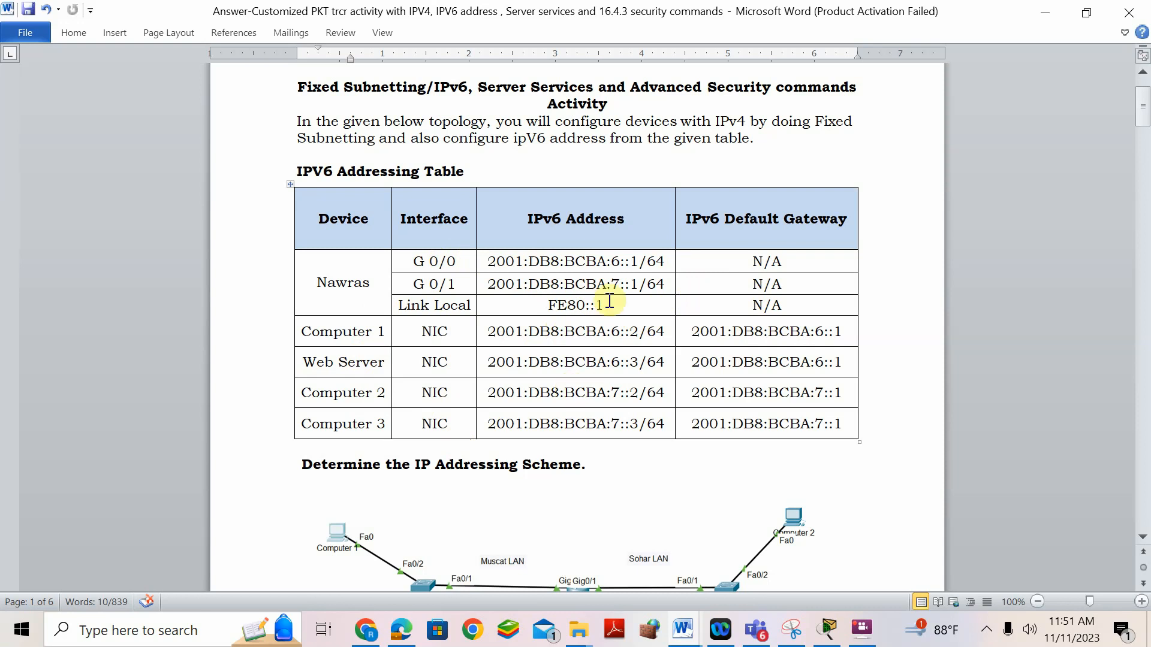
{"action": "scroll", "coordinate": [610, 300], "scroll_direction": "down", "scroll_amount": 3}
{"action": "scroll", "coordinate": [610, 299], "scroll_direction": "down", "scroll_amount": 3}
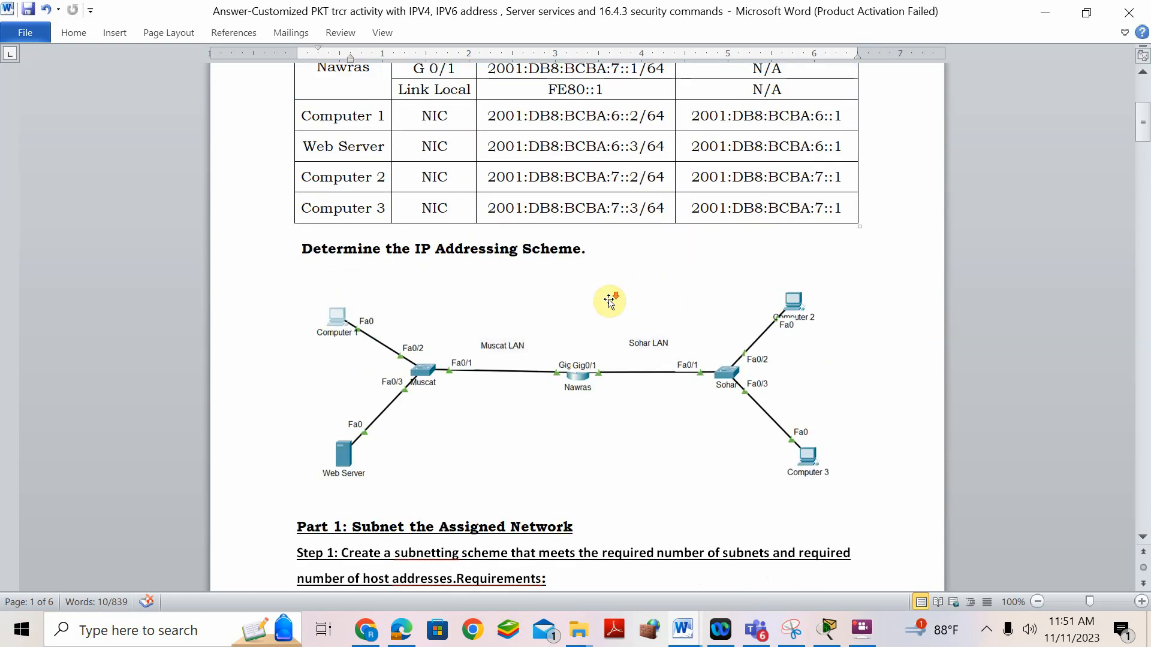
{"action": "scroll", "coordinate": [609, 302], "scroll_direction": "down", "scroll_amount": 3}
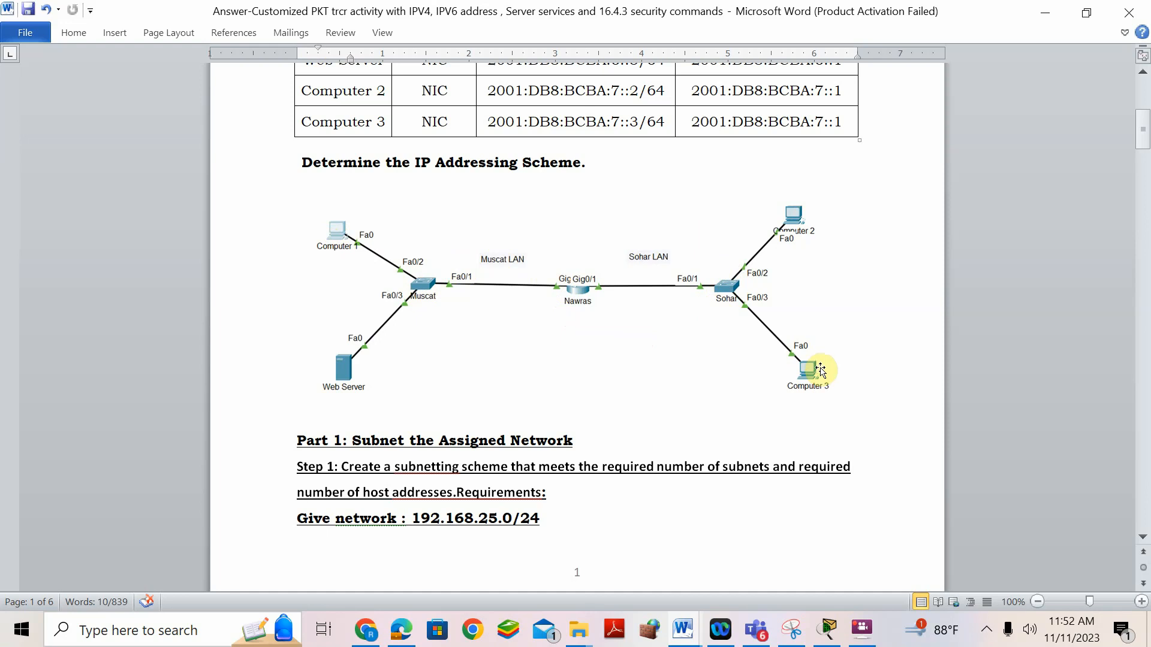
{"action": "scroll", "coordinate": [813, 345], "scroll_direction": "down", "scroll_amount": 3}
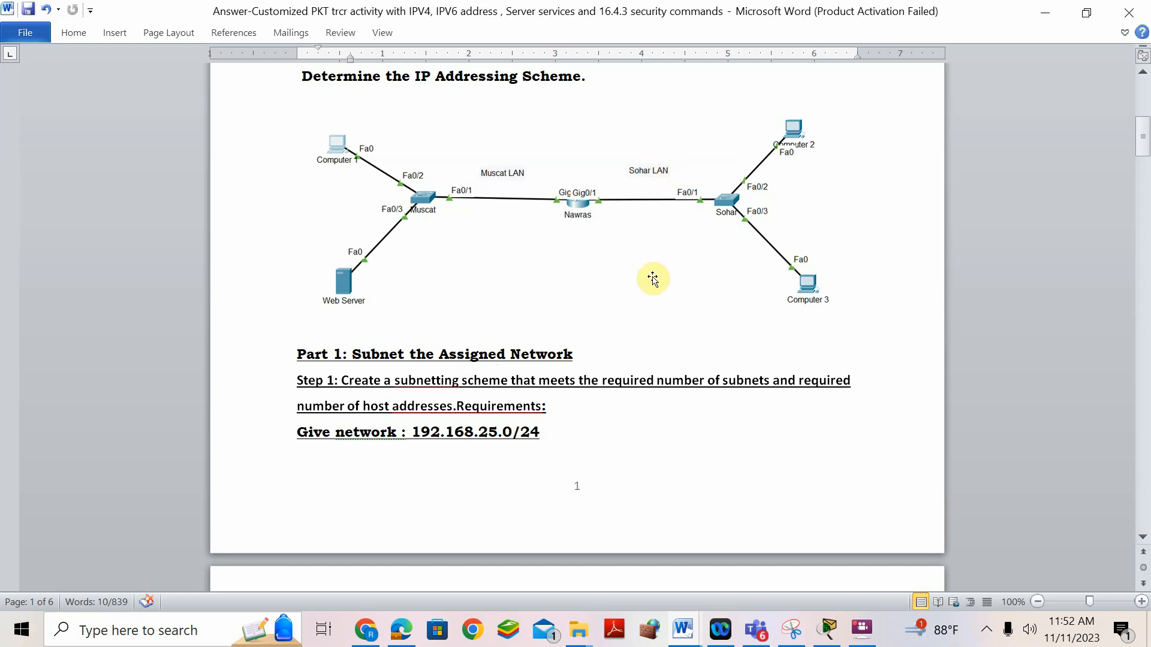
{"action": "scroll", "coordinate": [640, 337], "scroll_direction": "down", "scroll_amount": 3}
{"action": "scroll", "coordinate": [640, 337], "scroll_direction": "down", "scroll_amount": 4}
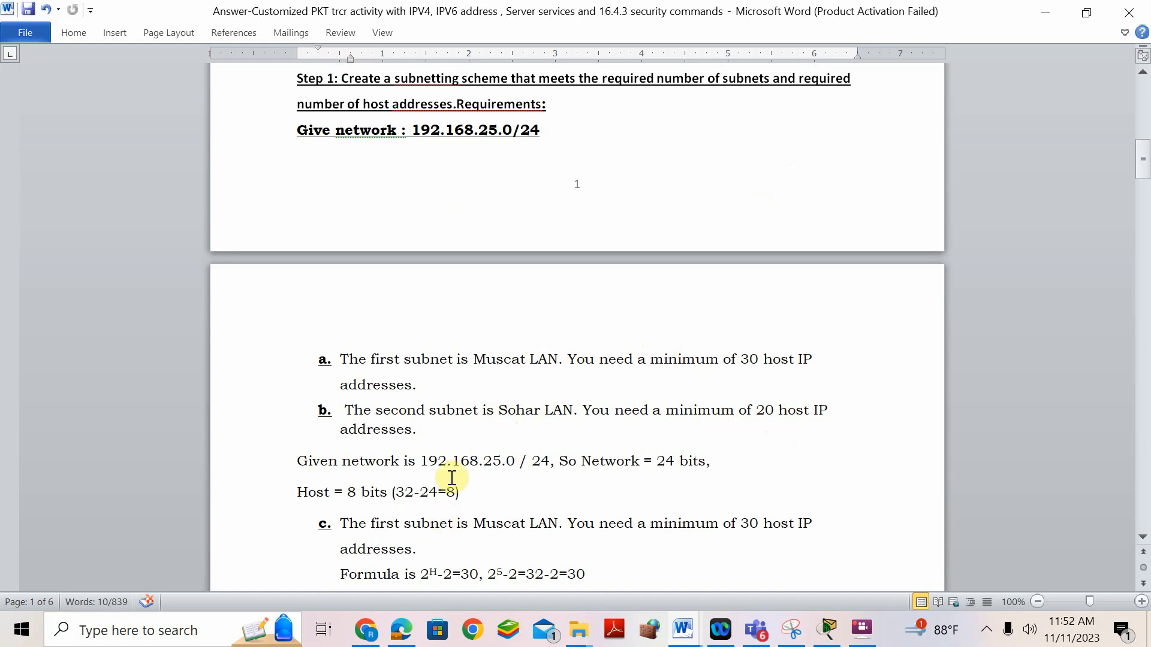
{"action": "scroll", "coordinate": [502, 383], "scroll_direction": "down", "scroll_amount": 3}
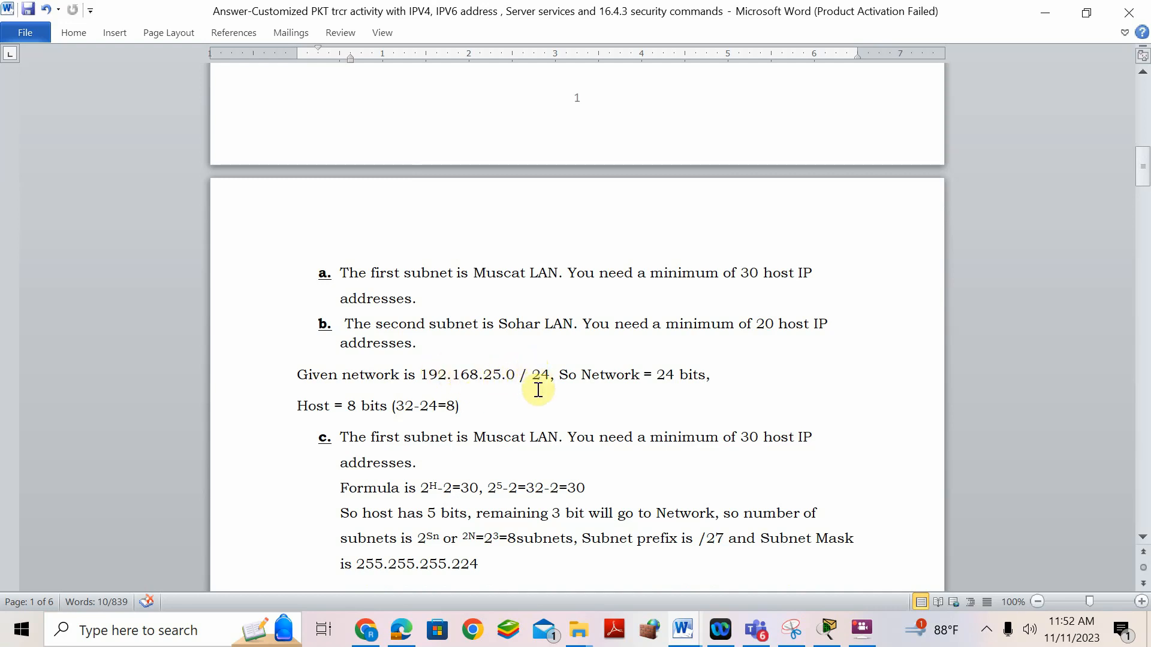
{"action": "left_click_drag", "start_coordinate": [532, 376], "coordinate": [547, 379]}
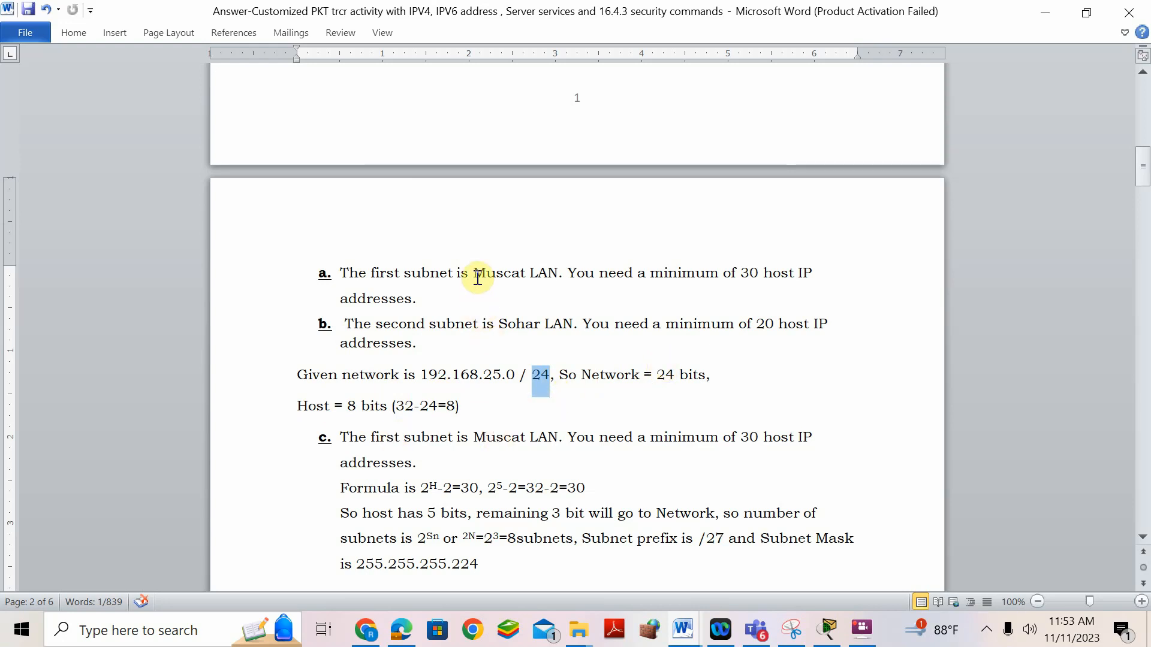
{"action": "left_click", "coordinate": [754, 274]}
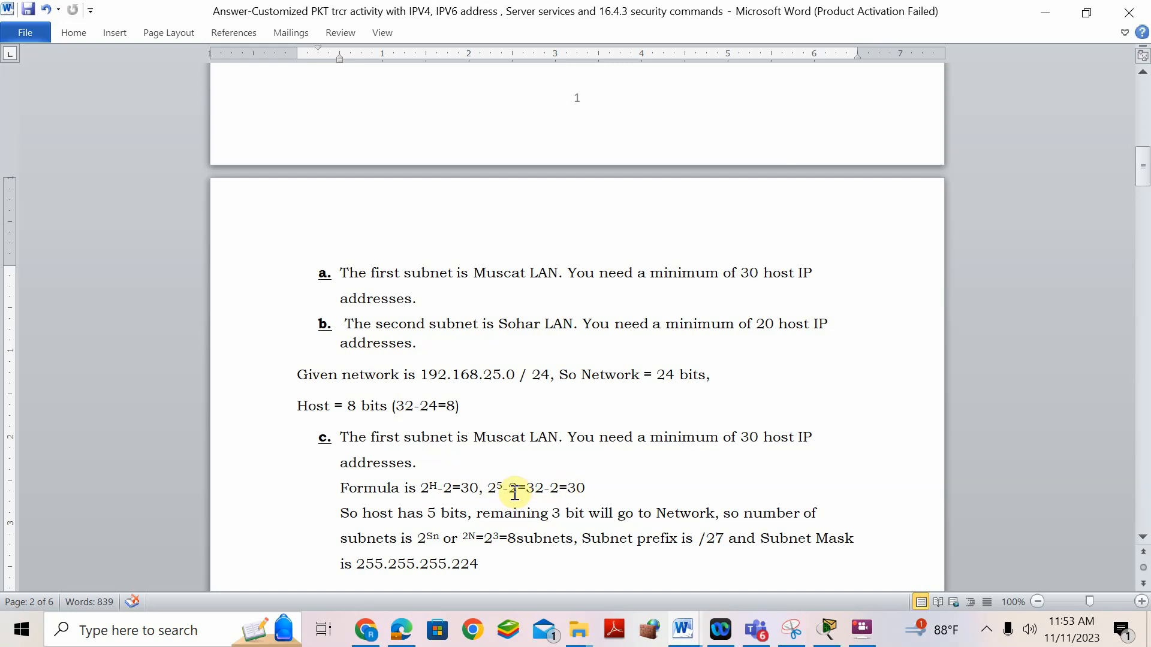
{"action": "left_click_drag", "start_coordinate": [497, 487], "coordinate": [504, 488]}
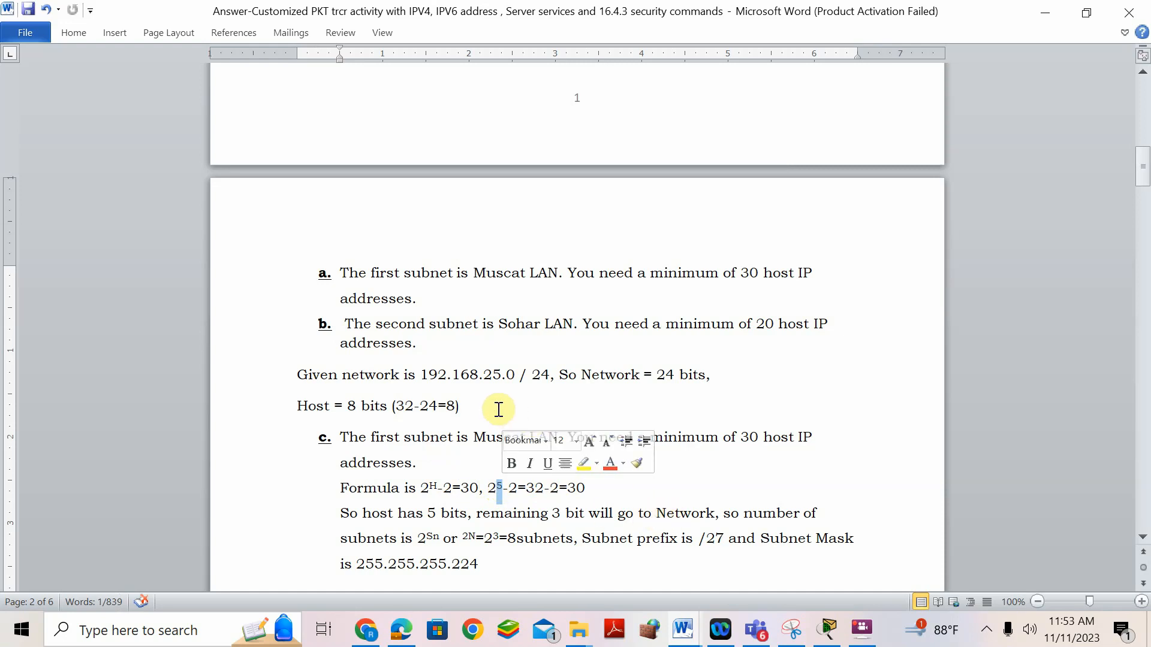
{"action": "scroll", "coordinate": [576, 392], "scroll_direction": "down", "scroll_amount": 4}
{"action": "scroll", "coordinate": [576, 393], "scroll_direction": "up", "scroll_amount": 1}
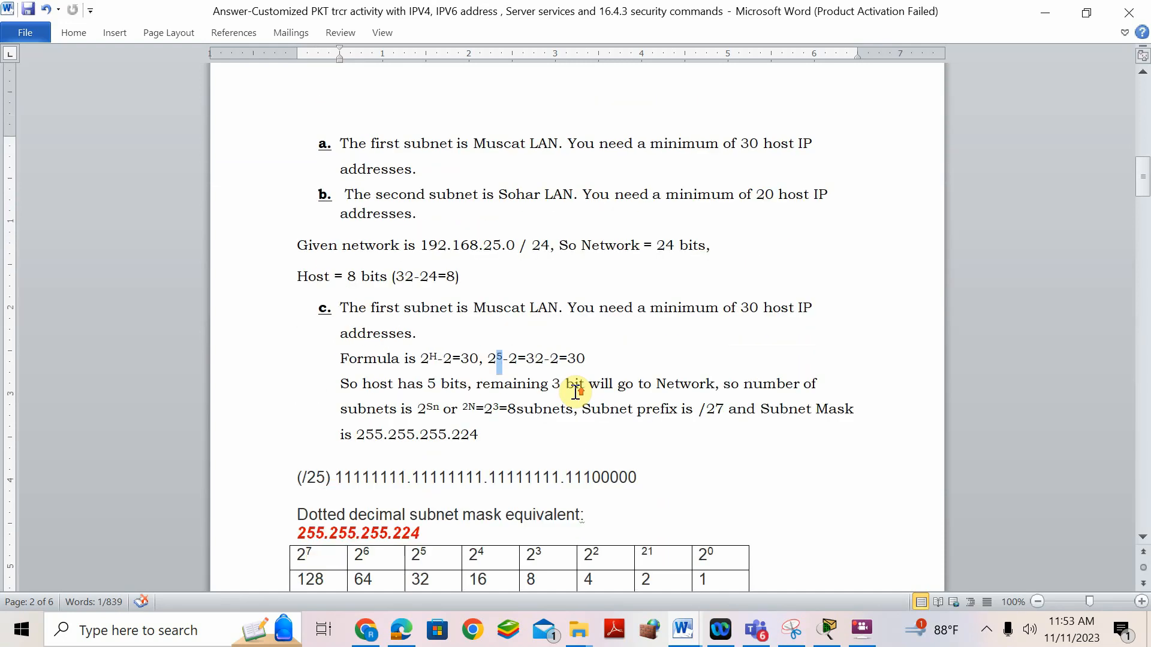
- Insert a one-row, ten-column table on a new line below Host = 8 bits
{"action": "left_click", "coordinate": [499, 277]}
{"action": "key", "text": "Return"}
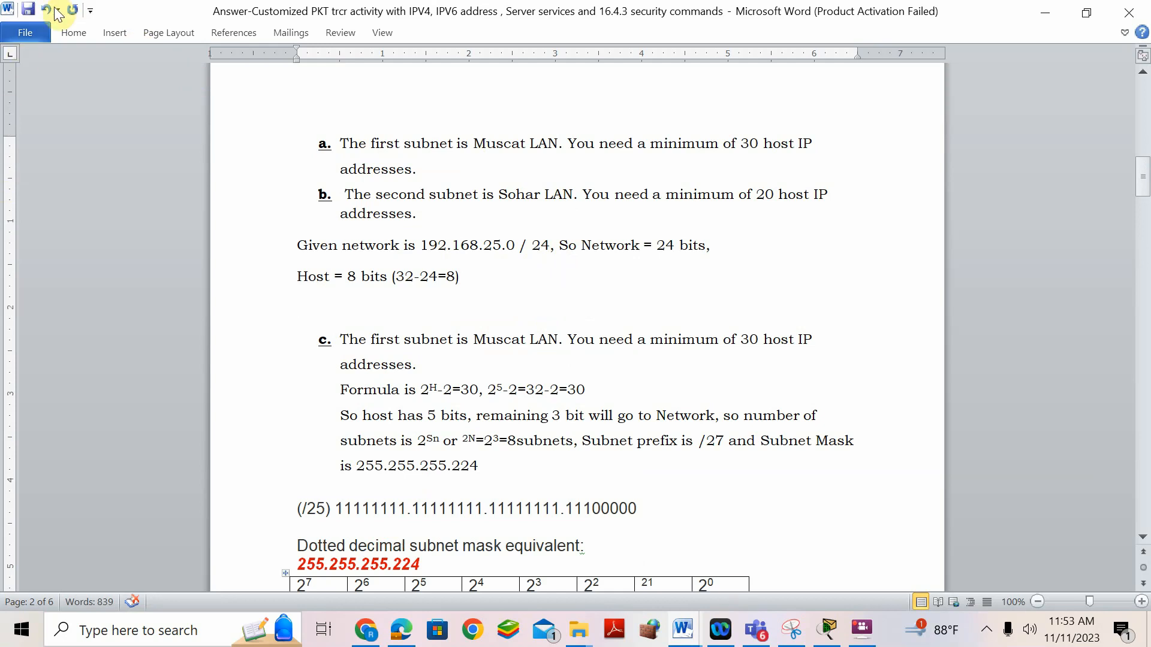
{"action": "left_click", "coordinate": [114, 29]}
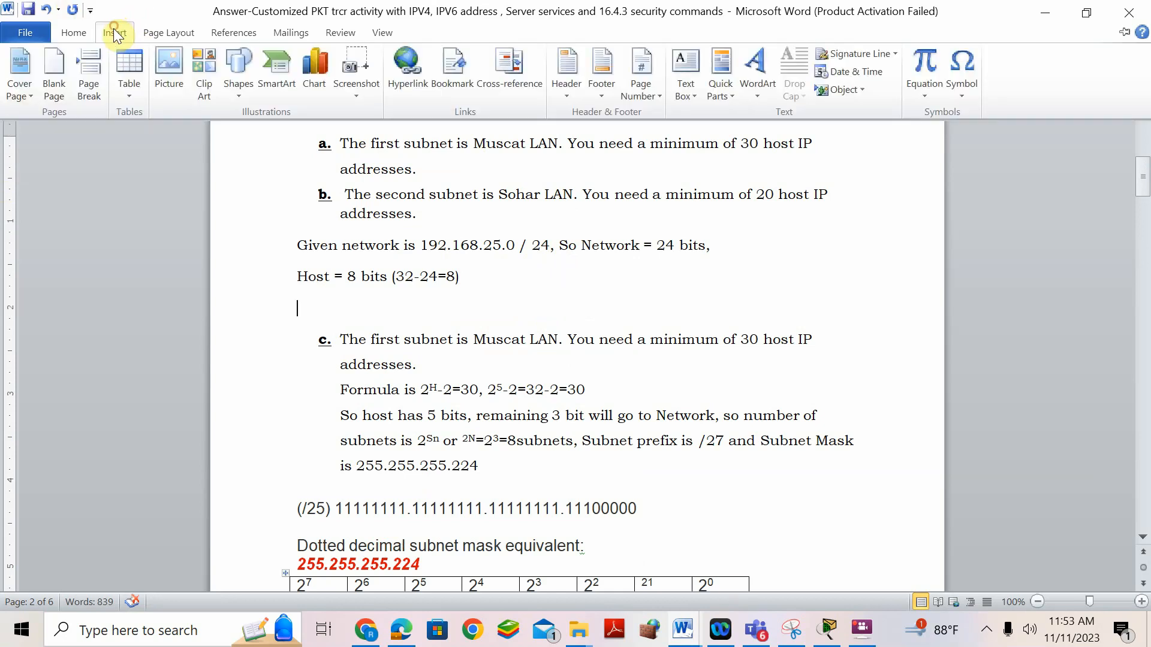
{"action": "left_click", "coordinate": [125, 85]}
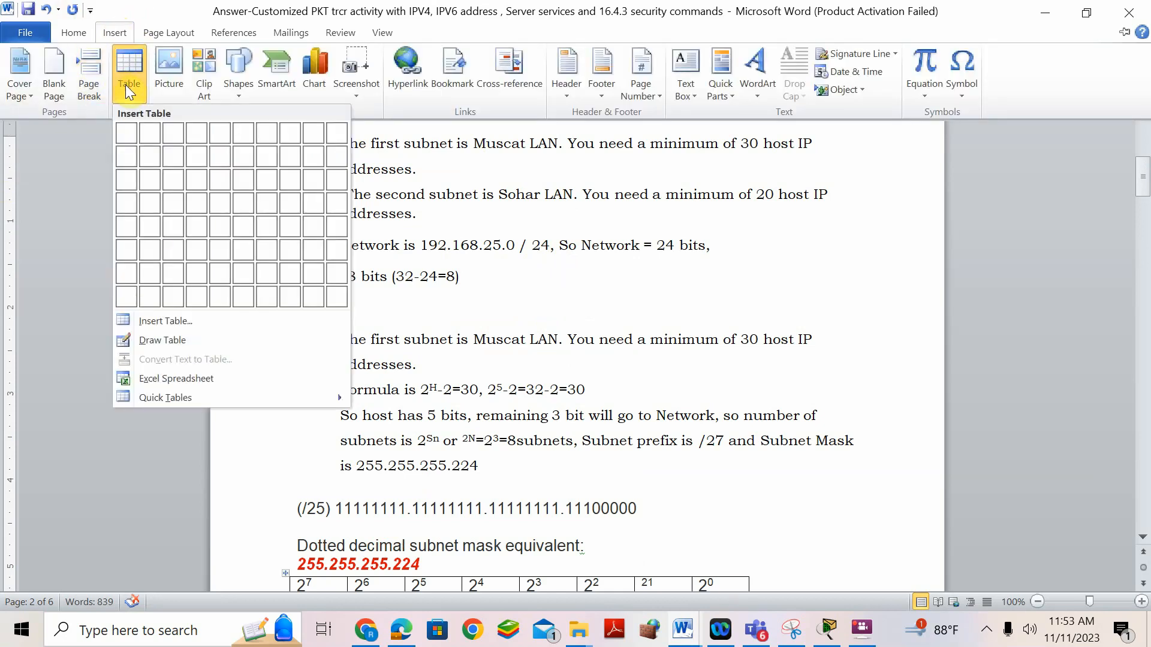
{"action": "left_click", "coordinate": [336, 136]}
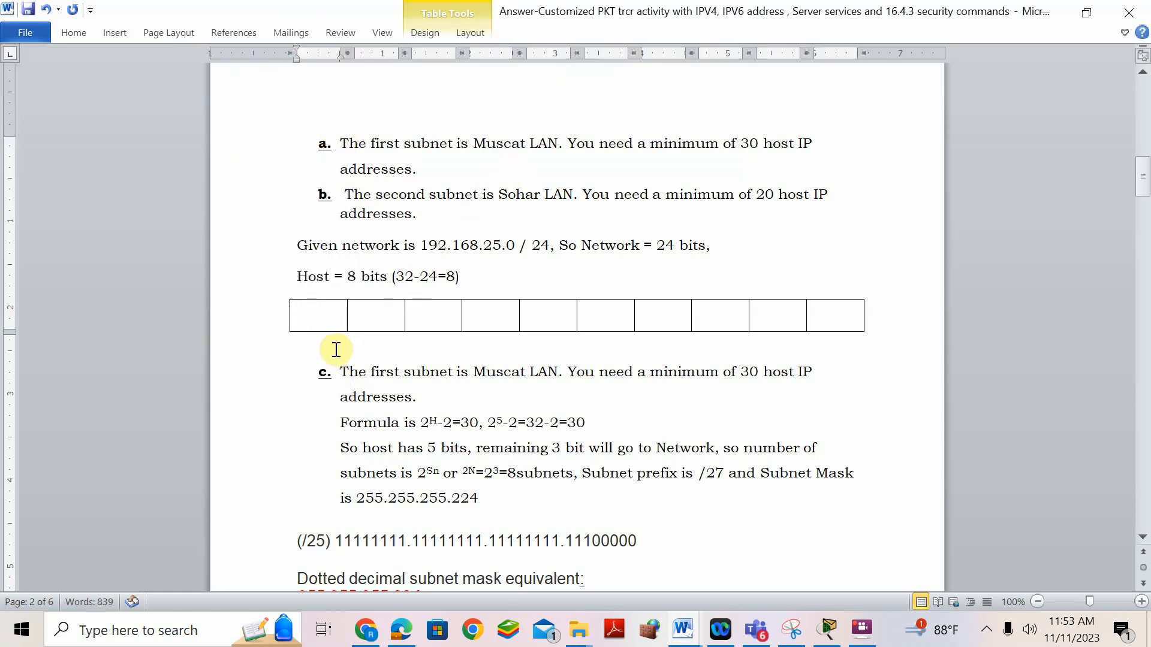
- Type H into each of the first eight table cells
{"action": "type", "text": "h"}
{"action": "key", "text": "BackSpace"}
{"action": "type", "text": "H H"}
{"action": "left_click", "coordinate": [433, 314]}
{"action": "type", "text": "H"}
{"action": "left_click", "coordinate": [478, 318]}
{"action": "type", "text": "H"}
{"action": "left_click", "coordinate": [542, 314]}
{"action": "type", "text": "H"}
{"action": "left_click", "coordinate": [594, 314]}
{"action": "type", "text": "H"}
{"action": "left_click", "coordinate": [651, 313]}
{"action": "type", "text": "H "}
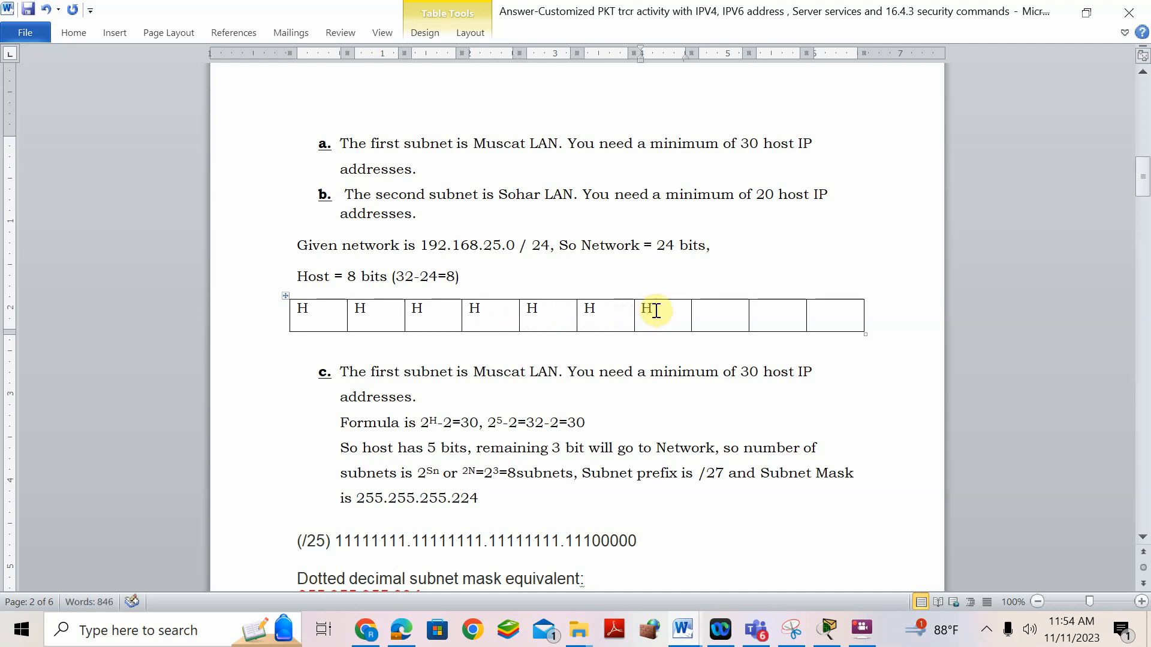
{"action": "type", "text": "H"}
- Delete the two unused columns at the table's end
{"action": "left_click_drag", "start_coordinate": [768, 313], "coordinate": [843, 311]}
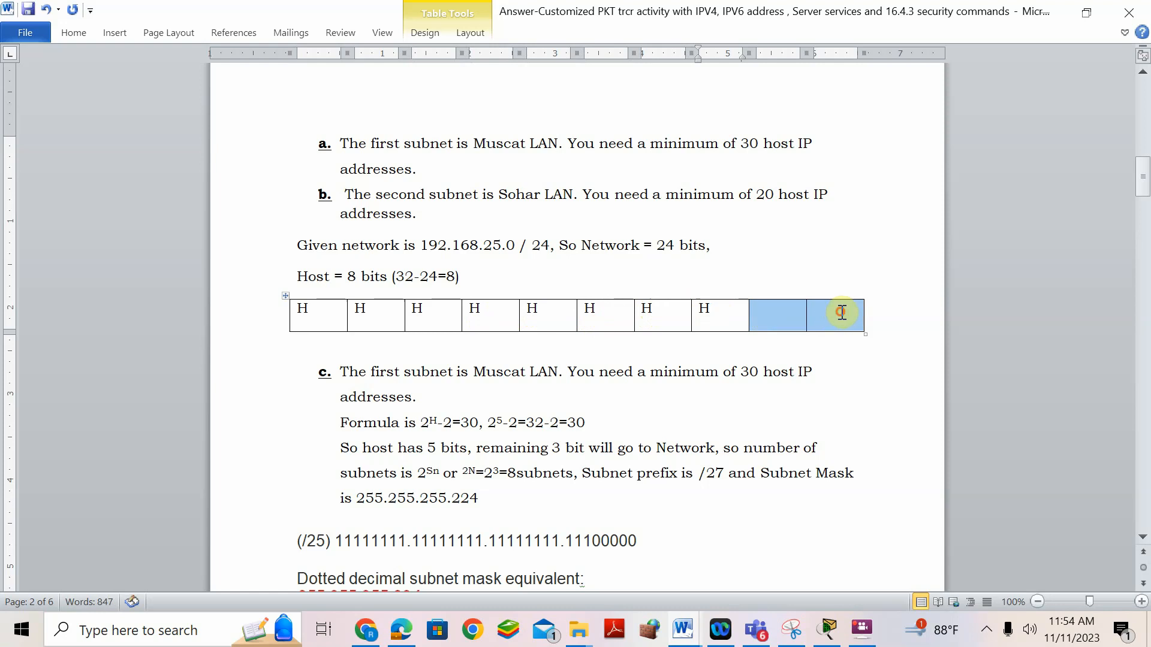
{"action": "right_click", "coordinate": [770, 328]}
{"action": "left_click", "coordinate": [827, 135]}
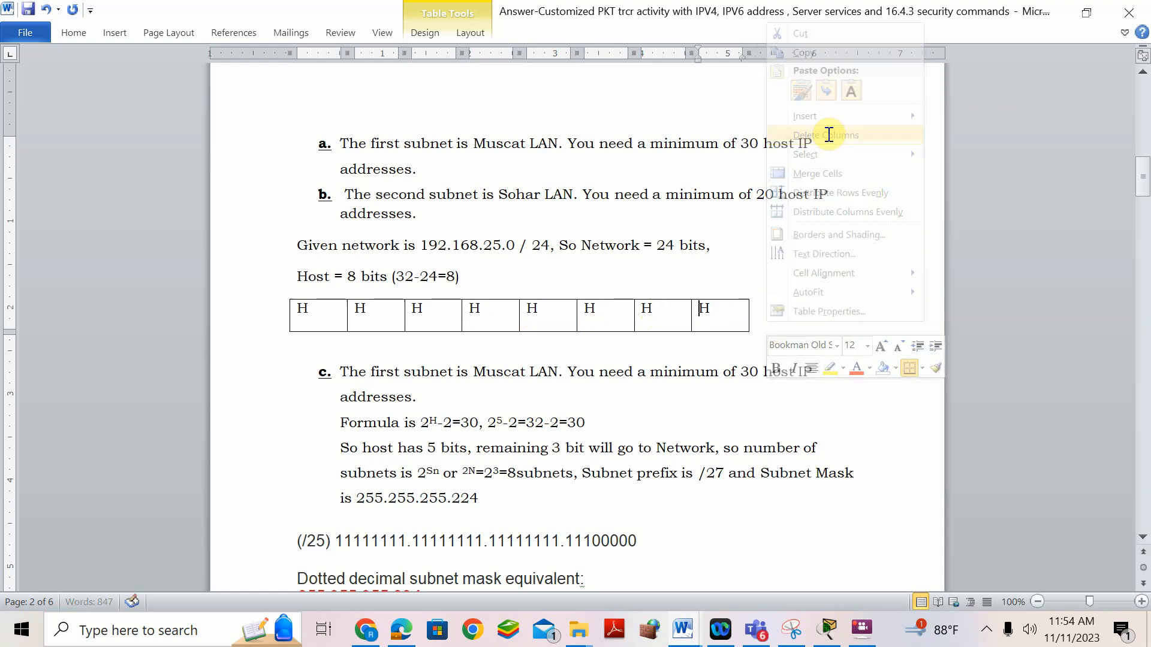
- Add a second row with 0 in all eight cells and move the table under the text
{"action": "left_click", "coordinate": [741, 313]}
{"action": "key", "text": "Tab"}
{"action": "type", "text": "0"}
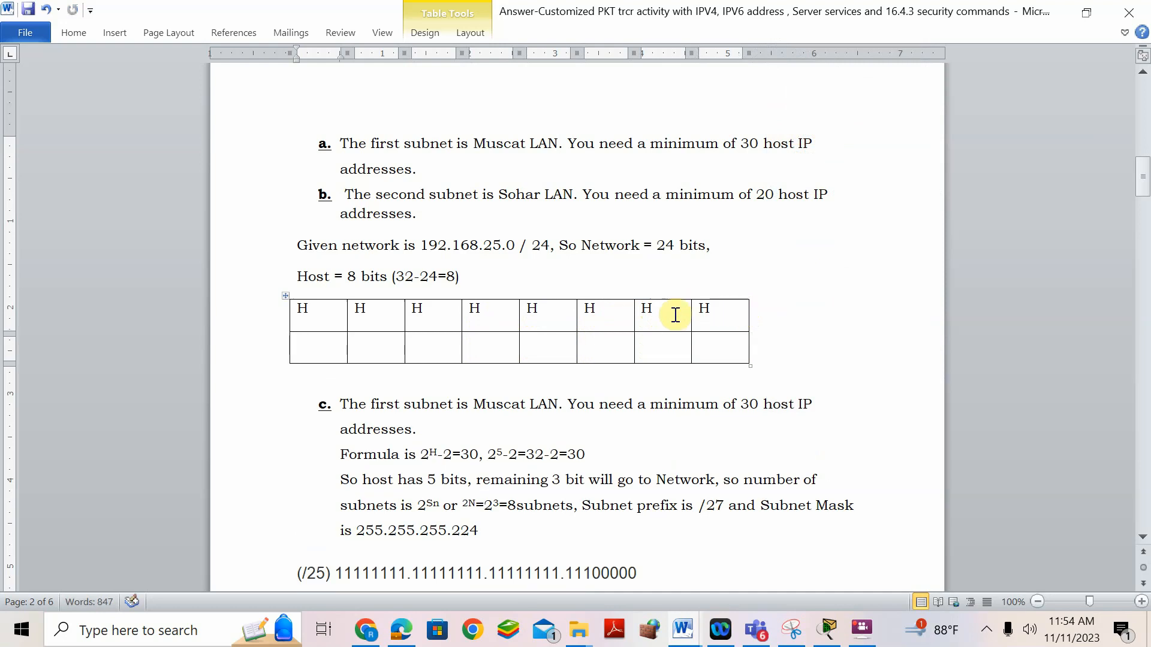
{"action": "left_click", "coordinate": [389, 350]}
{"action": "type", "text": "0"}
{"action": "left_click", "coordinate": [439, 344]}
{"action": "type", "text": "00"}
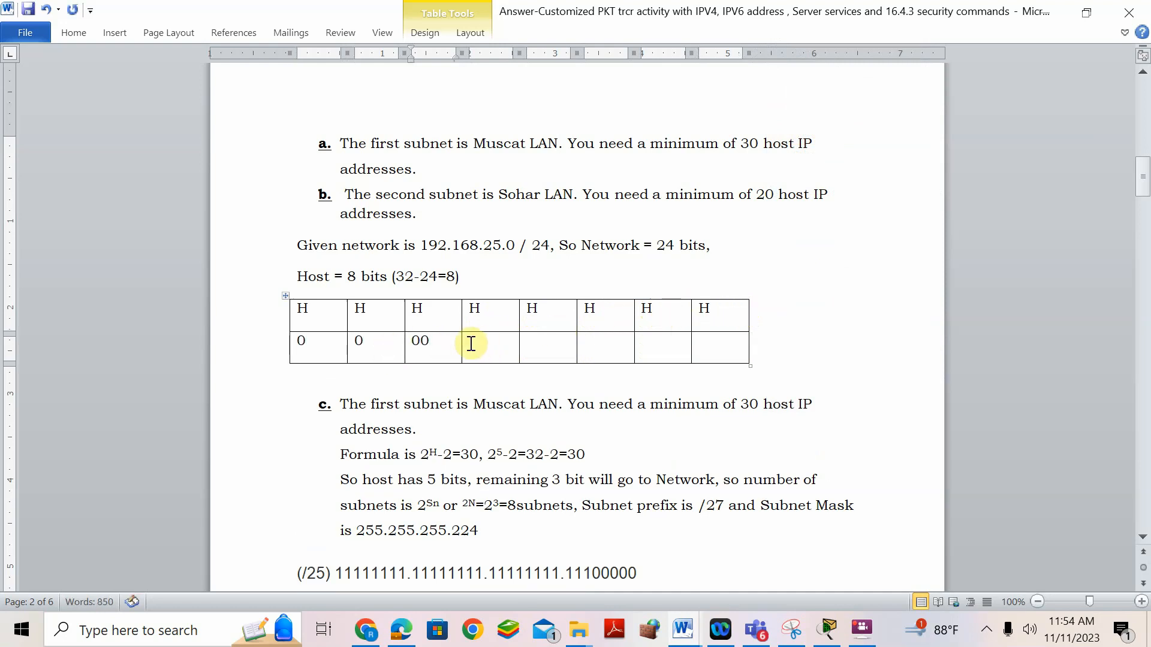
{"action": "key", "text": "BackSpace"}
{"action": "left_click", "coordinate": [471, 343]}
{"action": "type", "text": "0"}
{"action": "left_click", "coordinate": [560, 346]}
{"action": "type", "text": "0"}
{"action": "left_click", "coordinate": [613, 340]}
{"action": "type", "text": "0"}
{"action": "left_click", "coordinate": [656, 340]}
{"action": "type", "text": "0"}
{"action": "left_click", "coordinate": [695, 344]}
{"action": "type", "text": "0"}
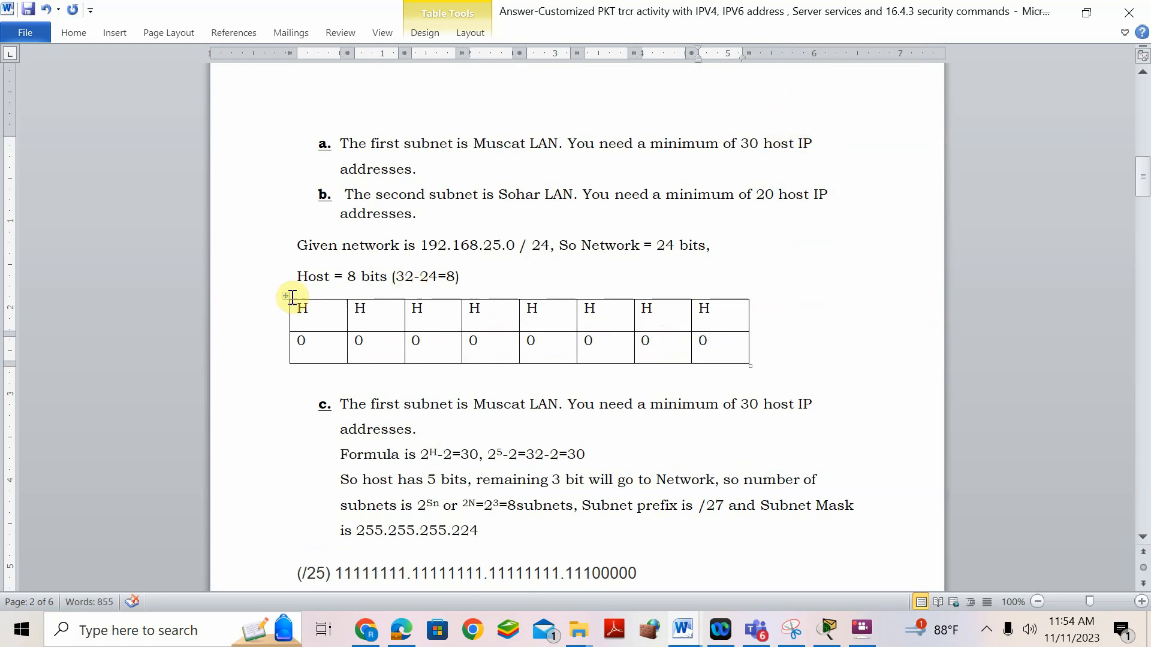
{"action": "left_click_drag", "start_coordinate": [285, 296], "coordinate": [390, 298]}
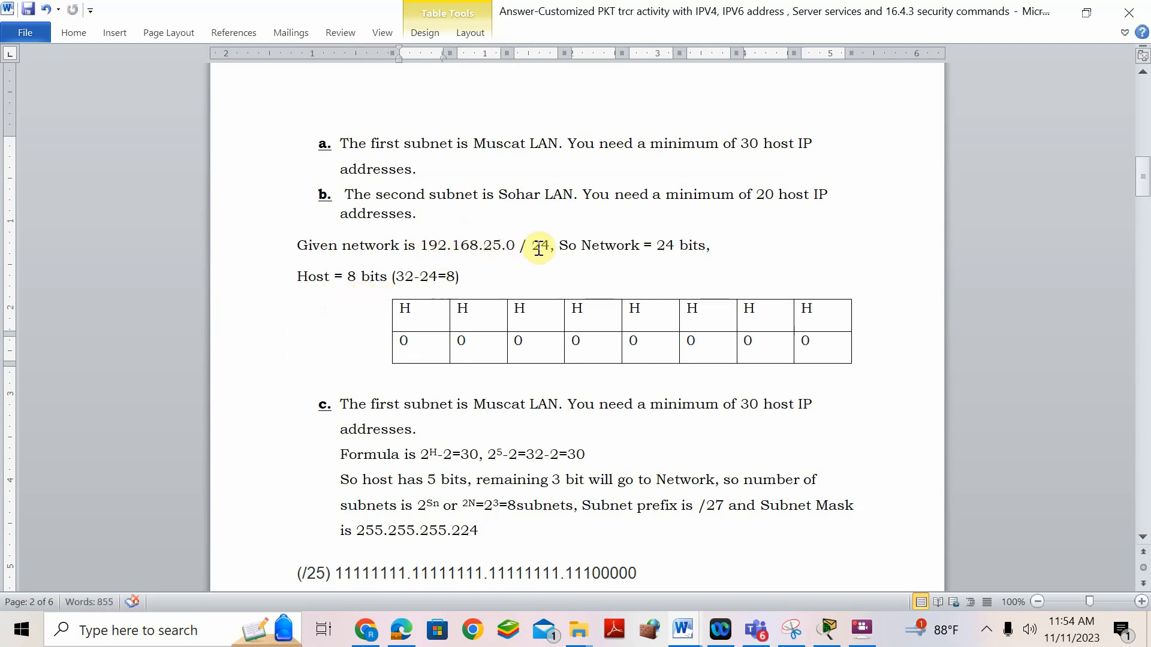
- Highlight the /24 prefix and the network's final 0, then browse table sizes without inserting
{"action": "left_click_drag", "start_coordinate": [531, 248], "coordinate": [550, 248]}
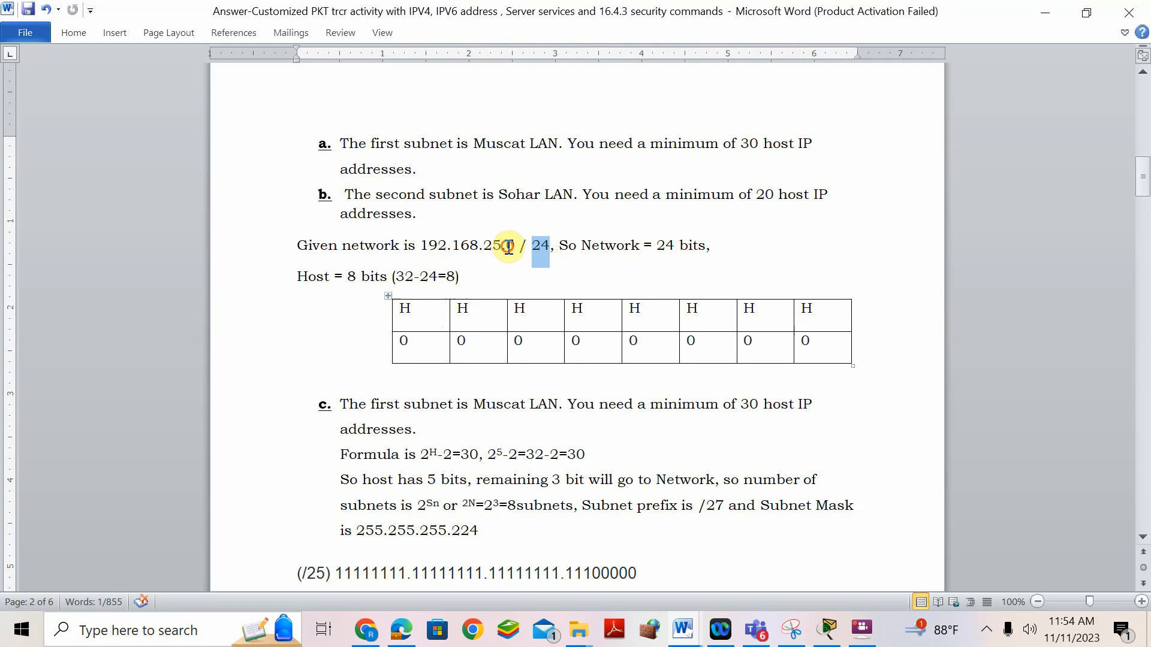
{"action": "left_click_drag", "start_coordinate": [509, 247], "coordinate": [515, 248]}
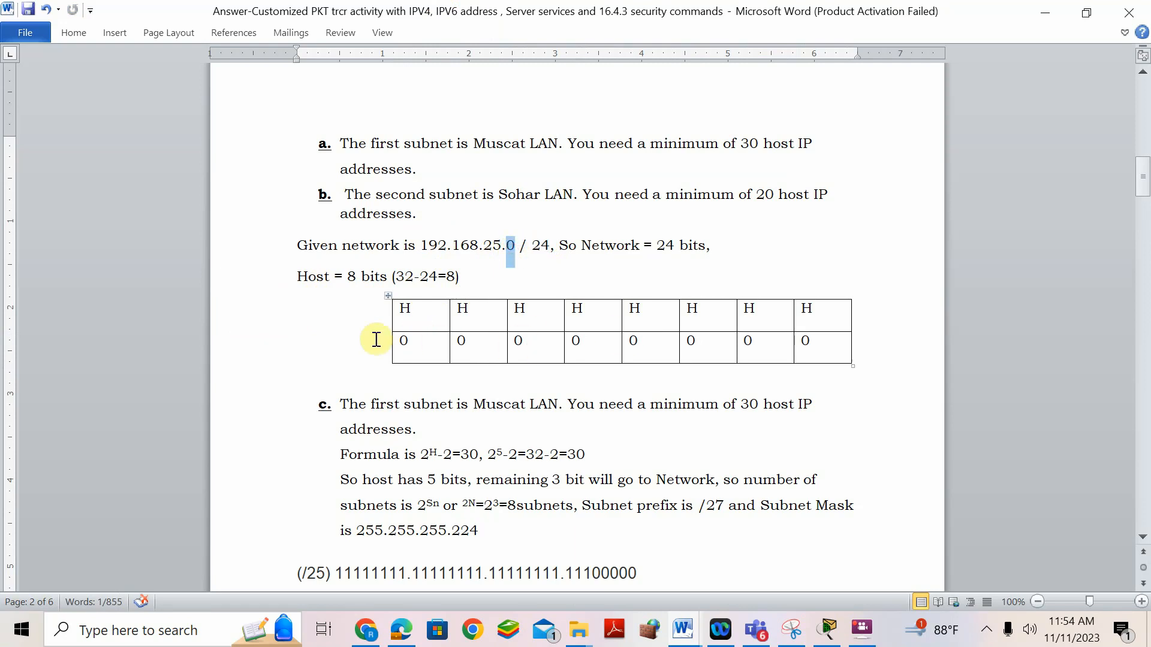
{"action": "left_click", "coordinate": [108, 31]}
{"action": "left_click", "coordinate": [120, 60]}
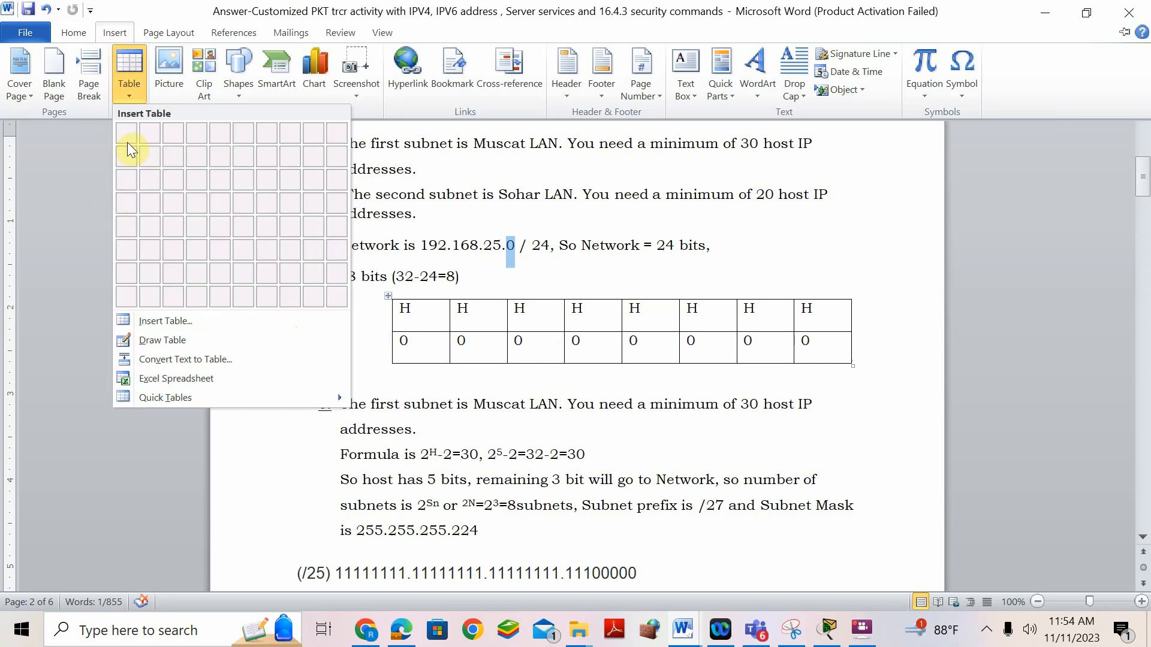
{"action": "left_click", "coordinate": [236, 358]}
{"action": "left_click", "coordinate": [245, 318]}
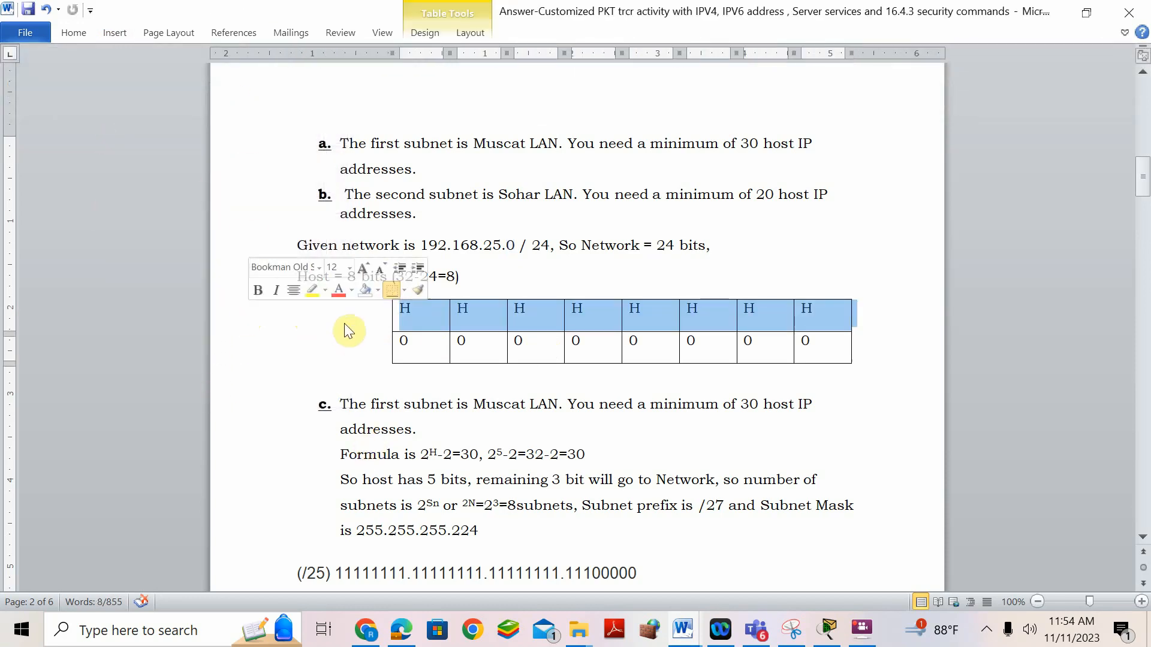
{"action": "left_click", "coordinate": [344, 323]}
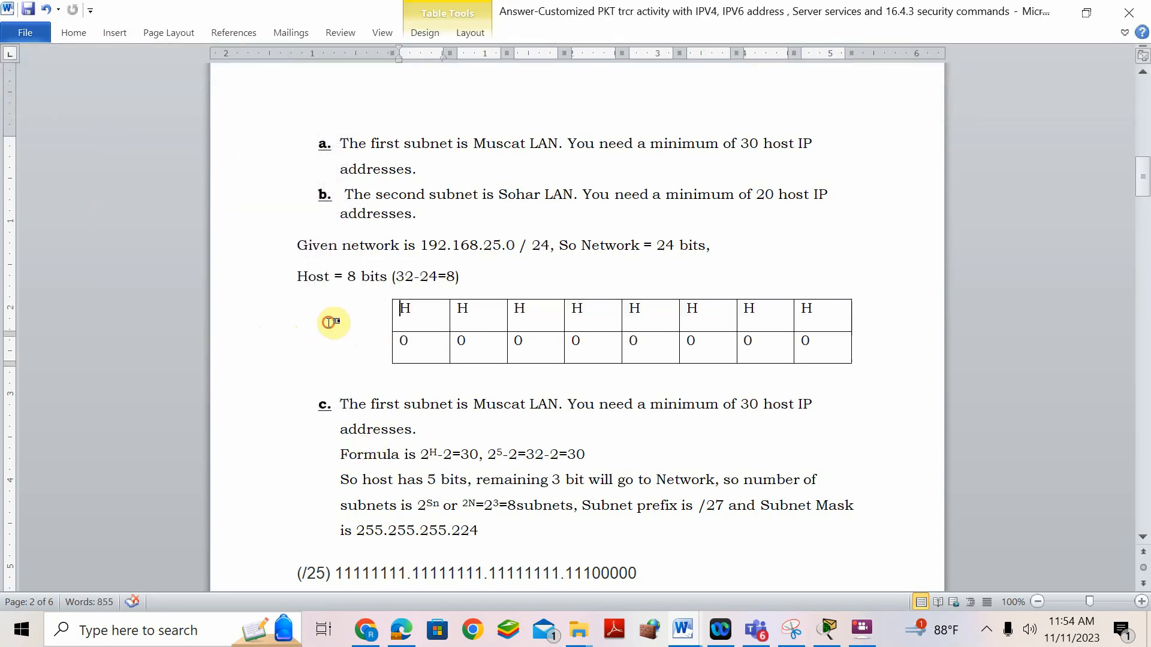
- Insert a blank line after 'Host = 8 bits (32-24=8)', above the bit table
{"action": "left_click", "coordinate": [124, 29]}
{"action": "left_click", "coordinate": [139, 87]}
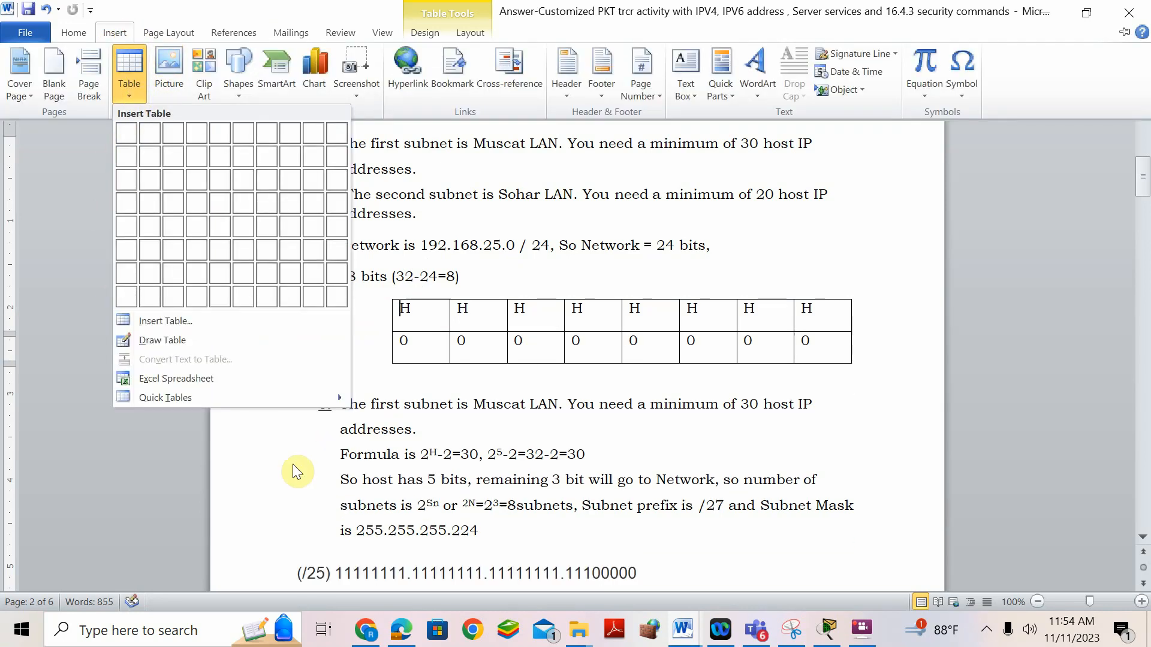
{"action": "left_click", "coordinate": [485, 276]}
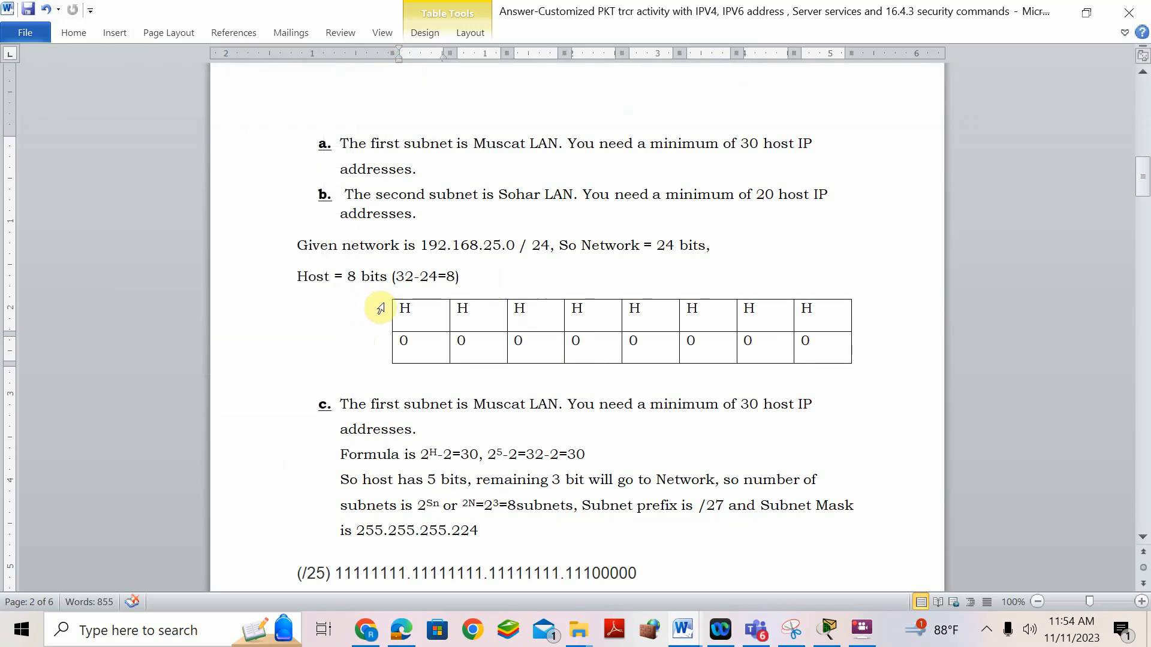
{"action": "left_click_drag", "start_coordinate": [388, 298], "coordinate": [401, 299]}
{"action": "left_click", "coordinate": [340, 330]}
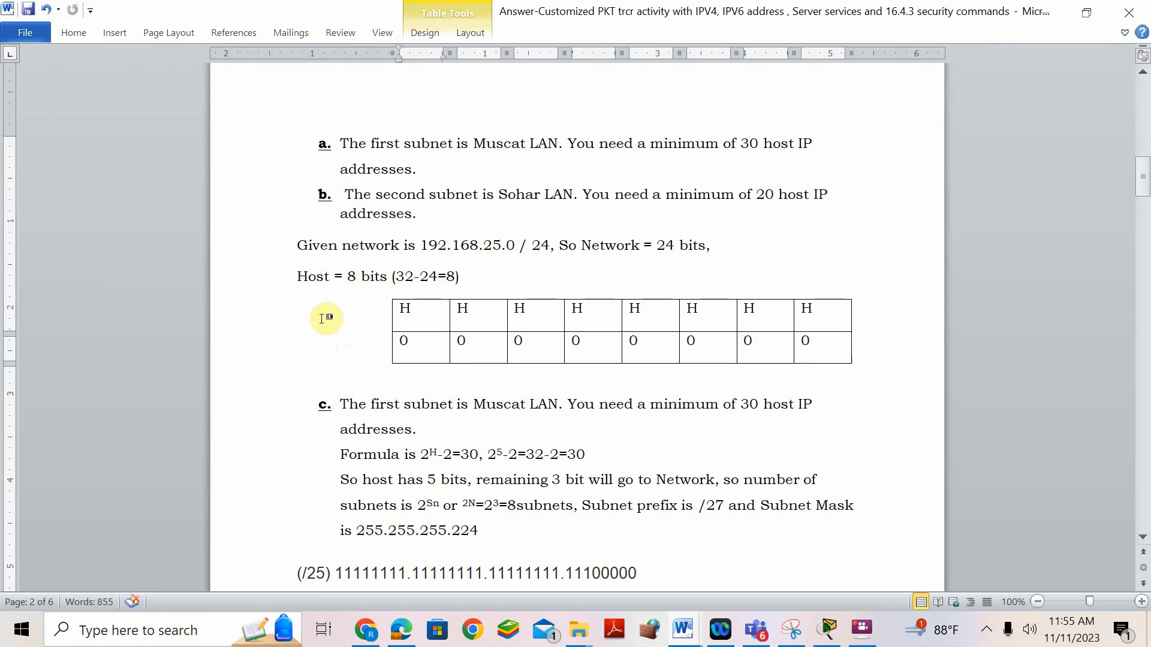
{"action": "left_click", "coordinate": [475, 281]}
{"action": "key", "text": "Return"}
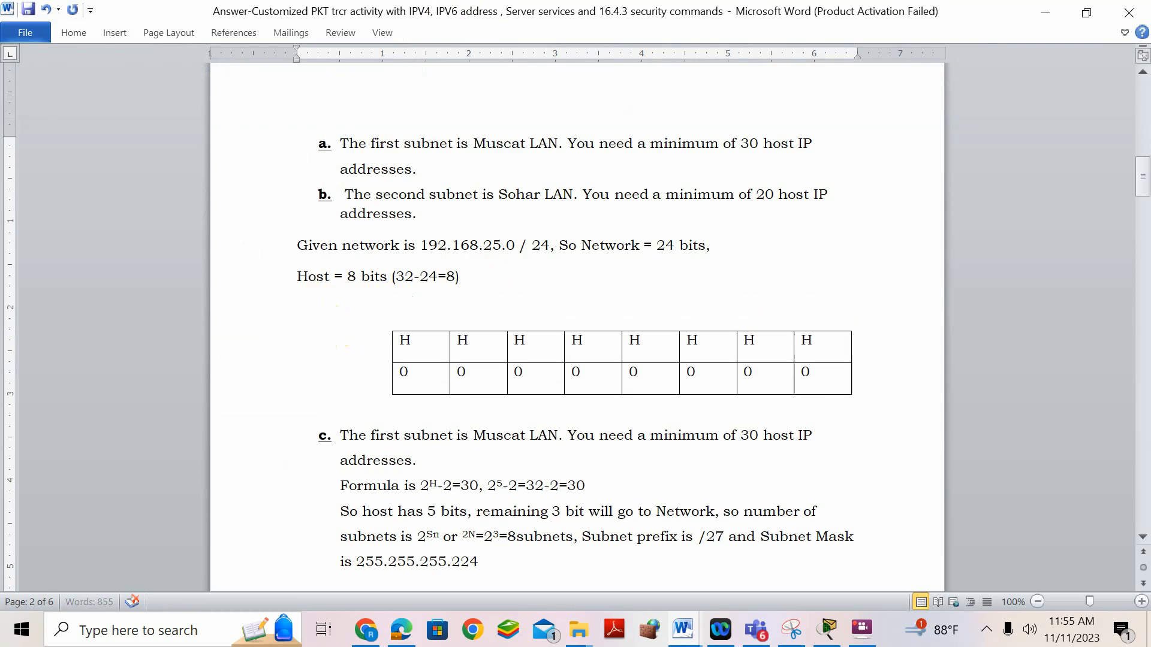
- Insert a one-cell box containing N.NNNNNNNN.NNNNNNNN over 11111111.11111111
{"action": "left_click", "coordinate": [110, 36]}
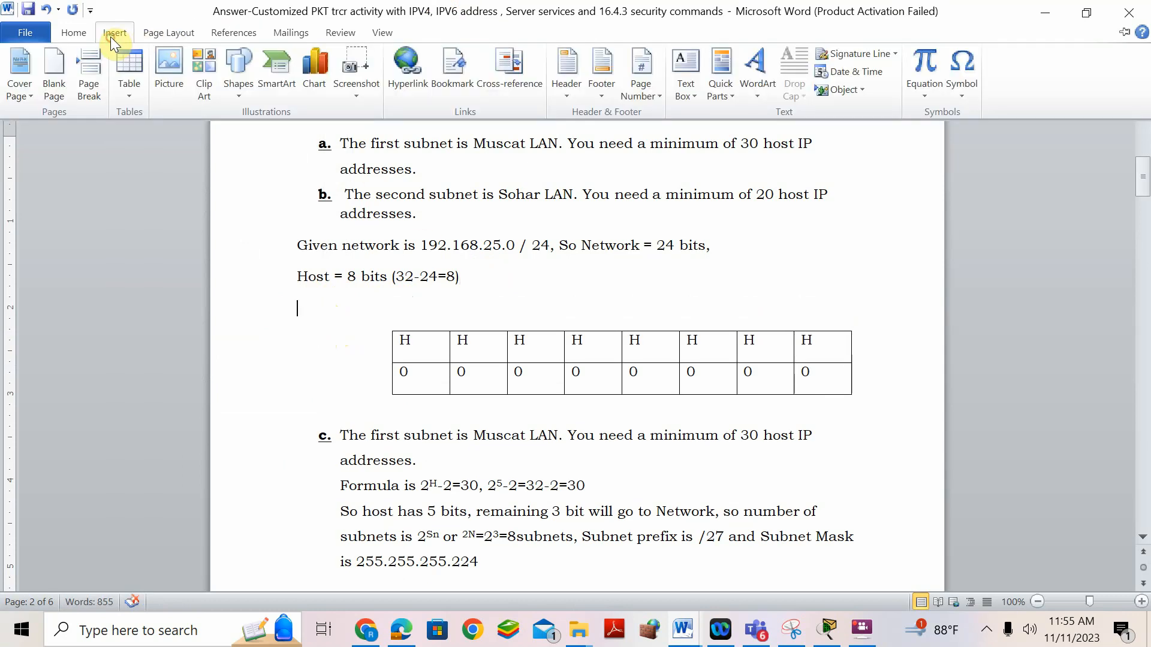
{"action": "left_click", "coordinate": [126, 69]}
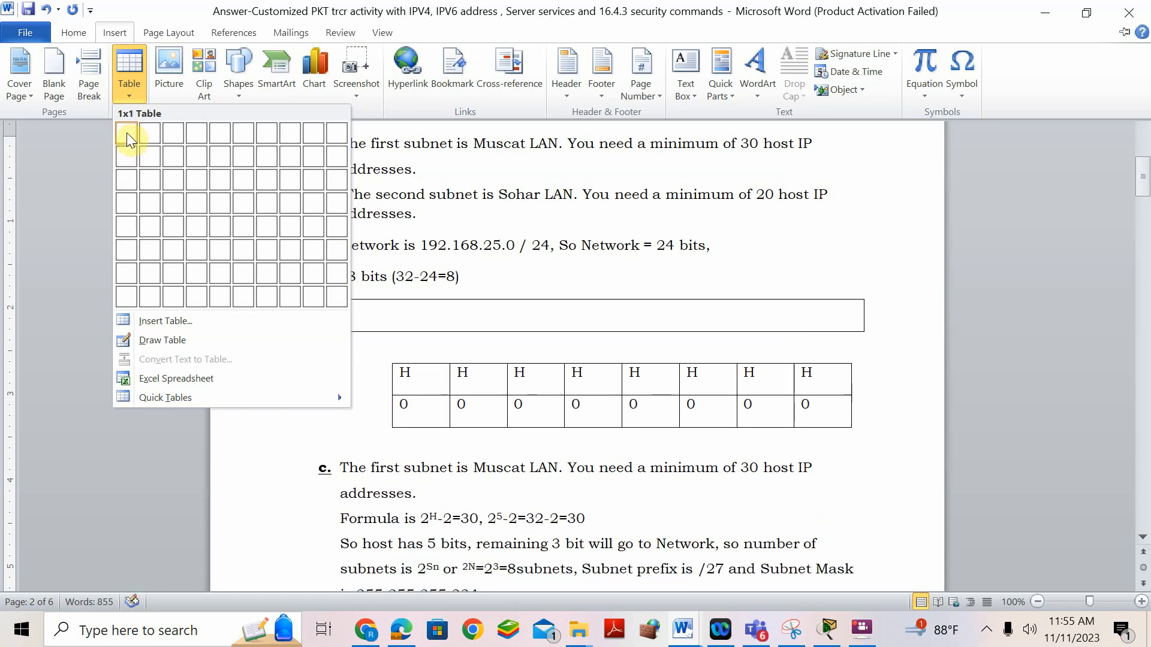
{"action": "left_click", "coordinate": [127, 132]}
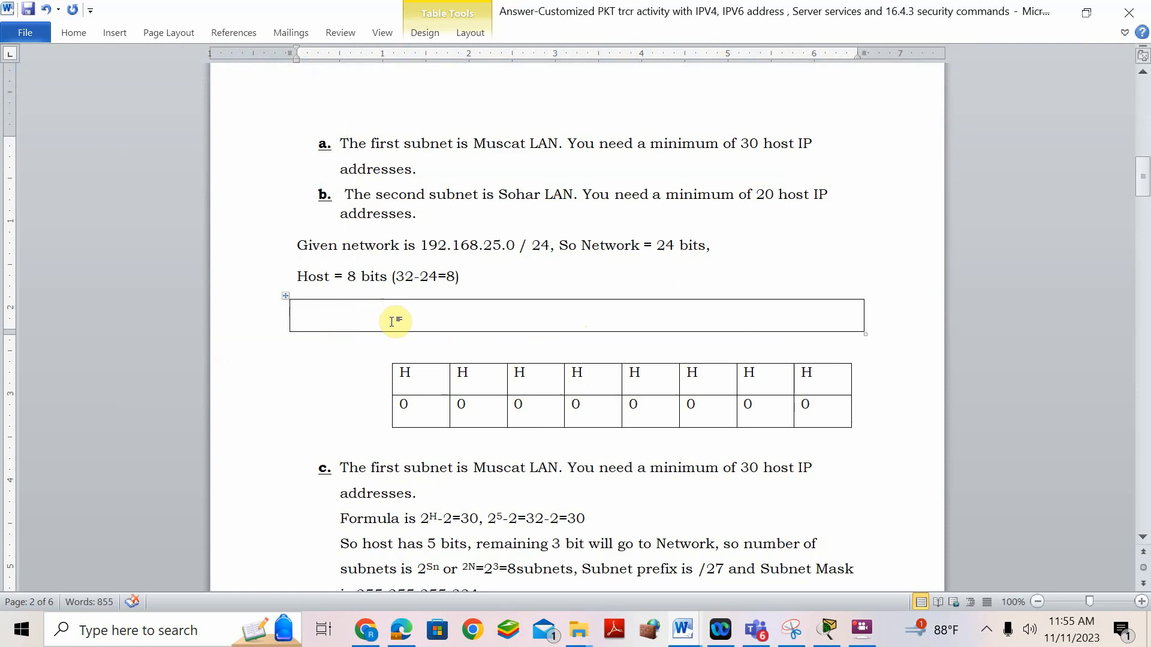
{"action": "type", "text": "N.NNNNNNNN"}
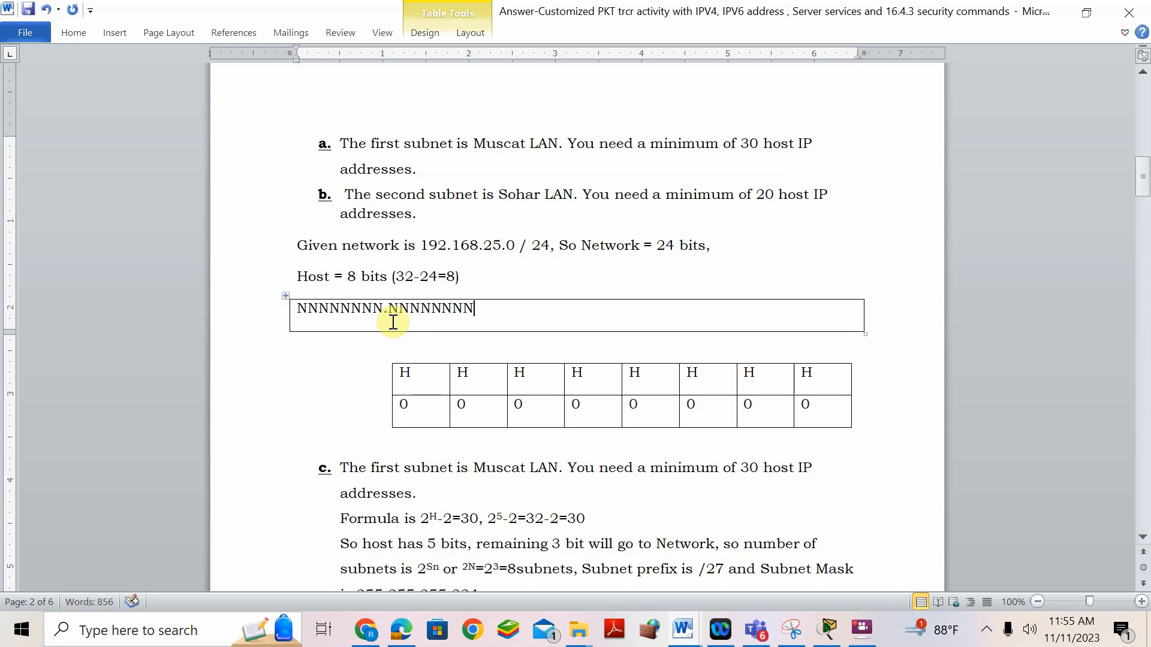
{"action": "type", "text": ".NNNNNNNN"}
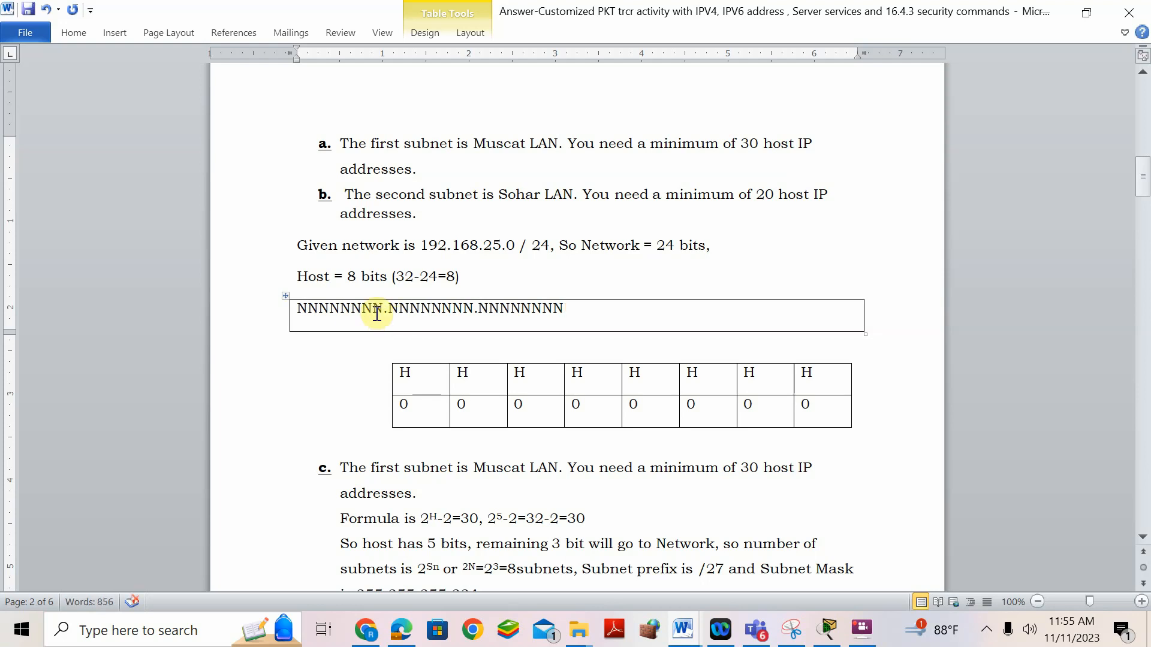
{"action": "key", "text": "Return"}
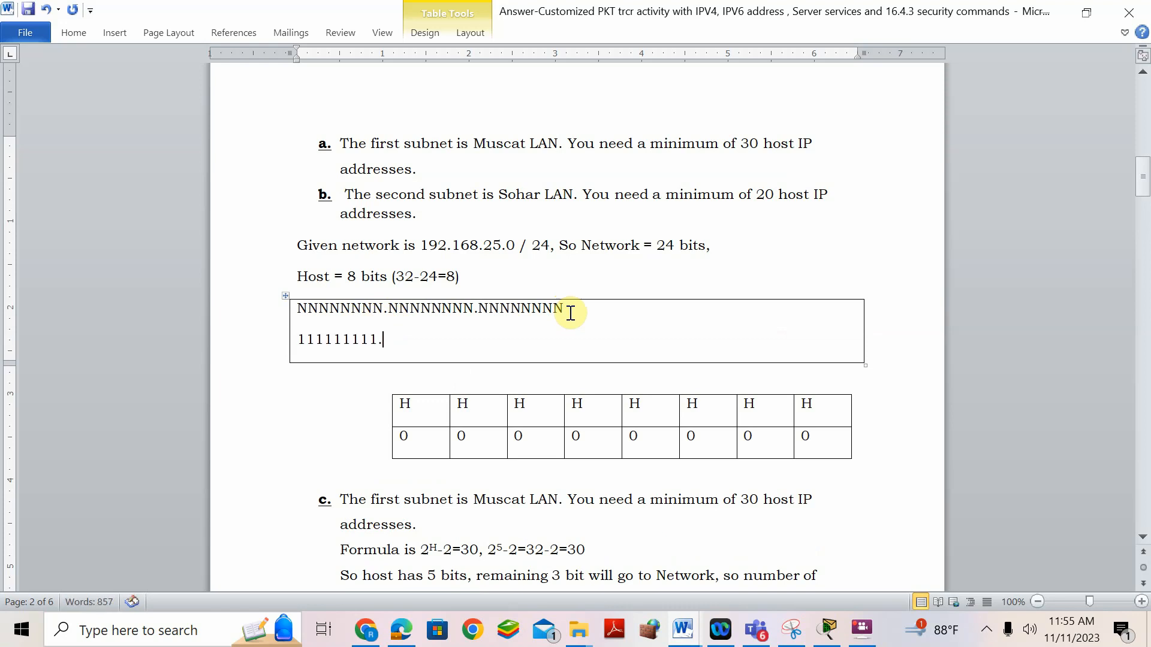
{"action": "type", "text": "11111111.11111111."}
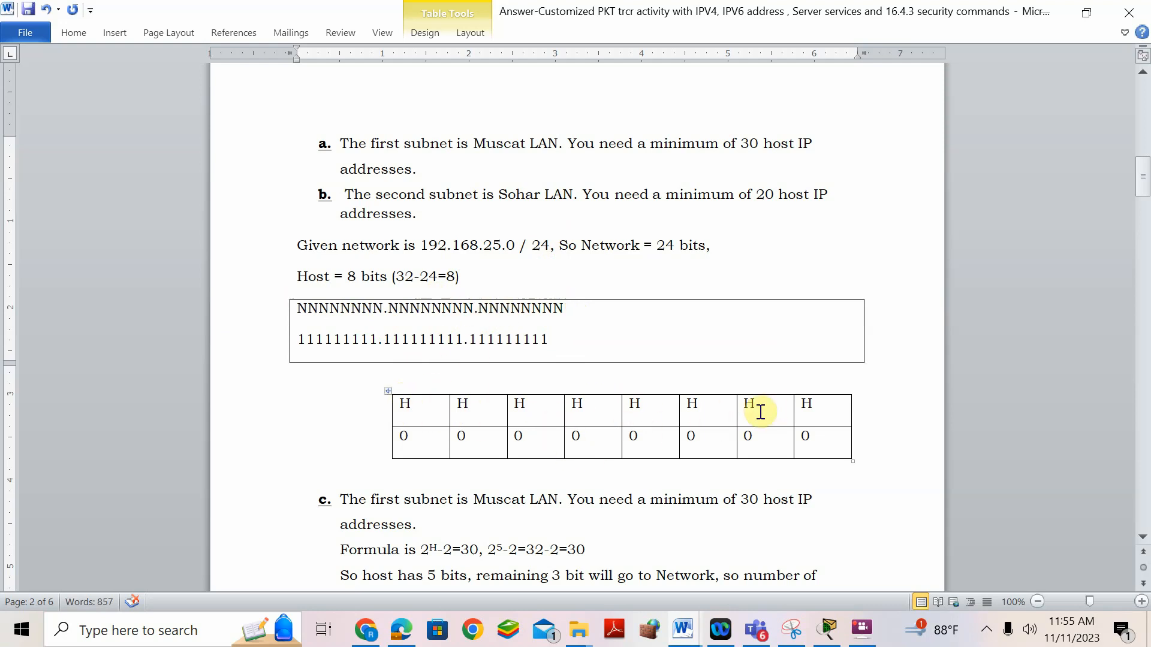
- Bold the five host-bit columns of the H/0 table
{"action": "scroll", "coordinate": [554, 404], "scroll_direction": "down", "scroll_amount": 3}
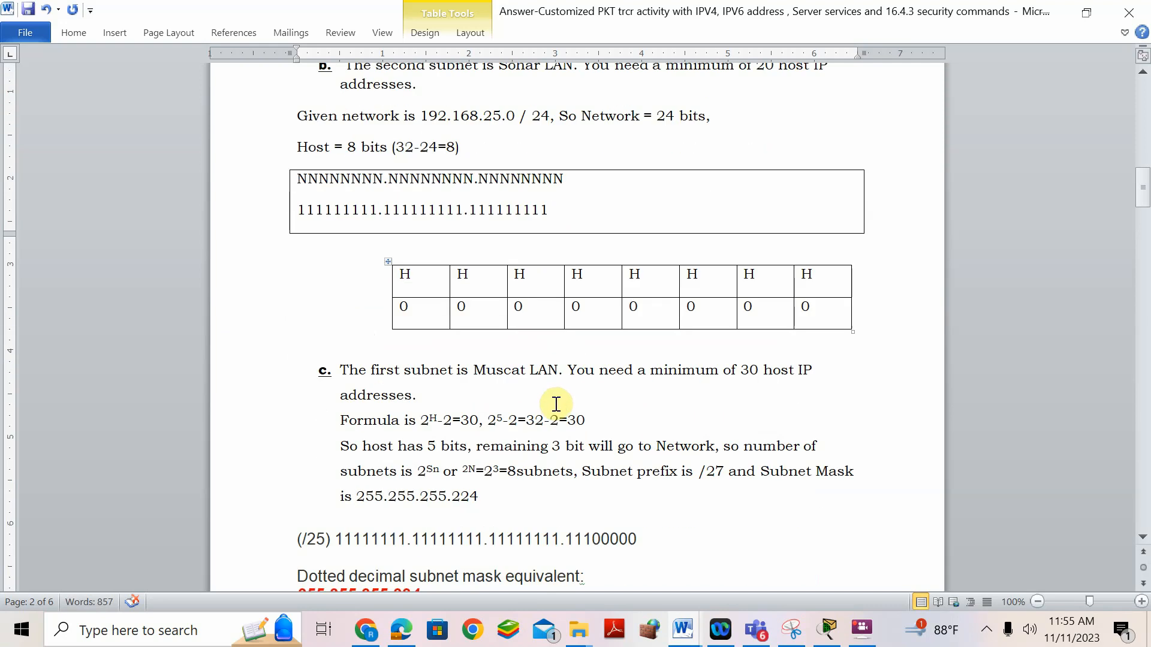
{"action": "scroll", "coordinate": [557, 405], "scroll_direction": "down", "scroll_amount": 1}
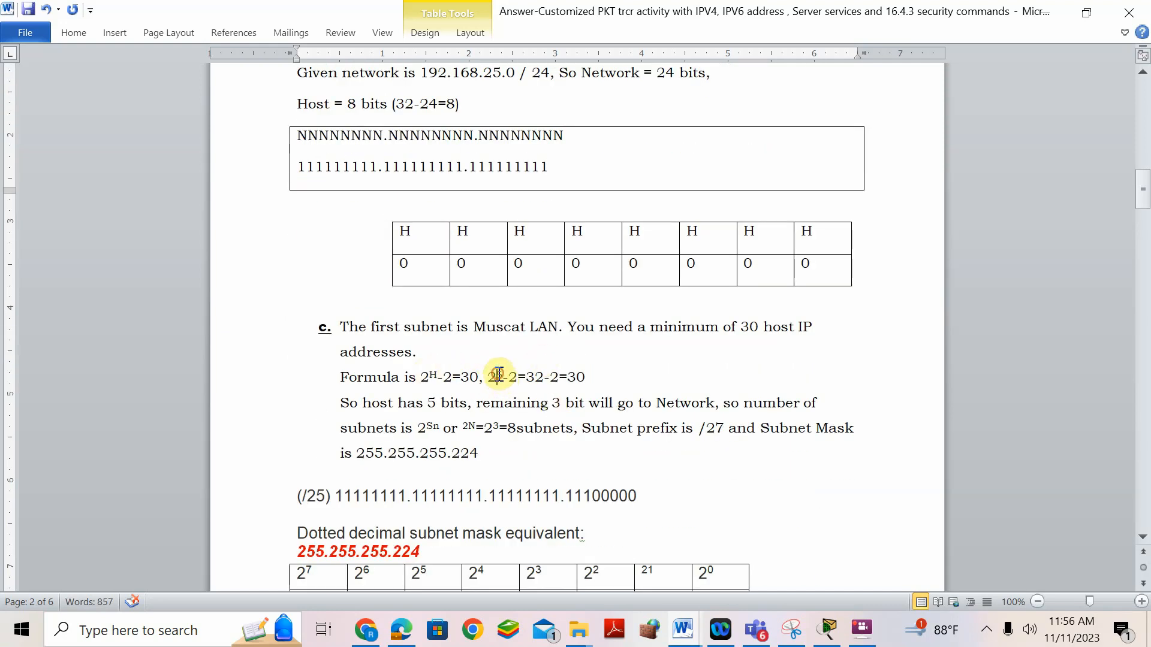
{"action": "left_click_drag", "start_coordinate": [496, 375], "coordinate": [503, 375]}
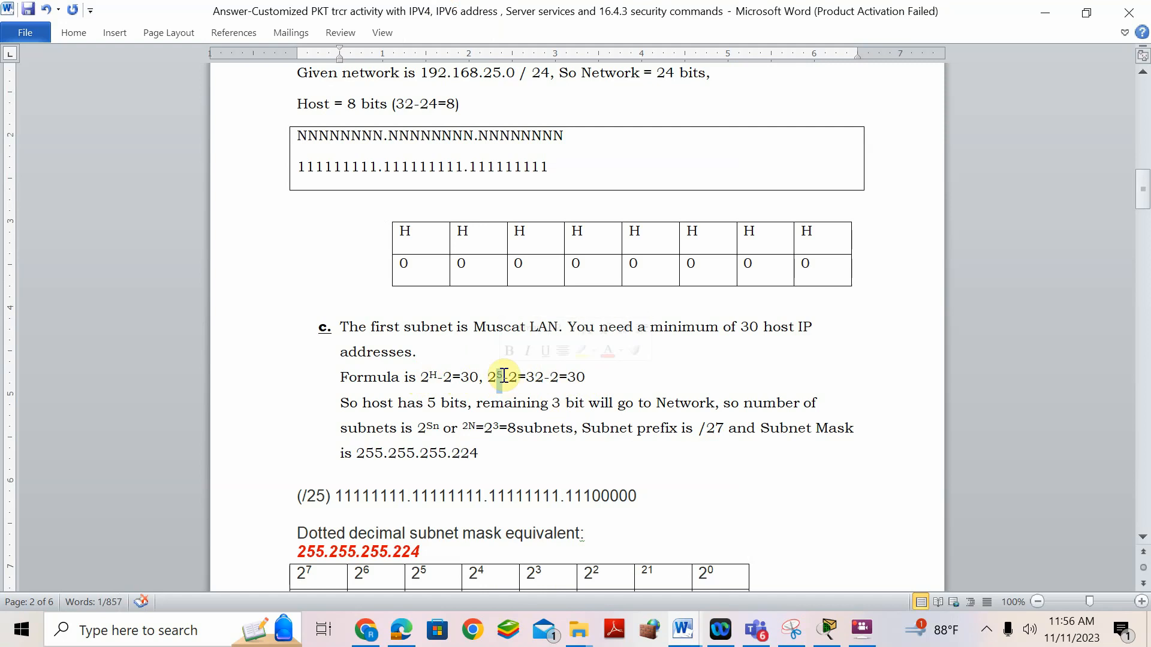
{"action": "left_click_drag", "start_coordinate": [571, 236], "coordinate": [804, 272]}
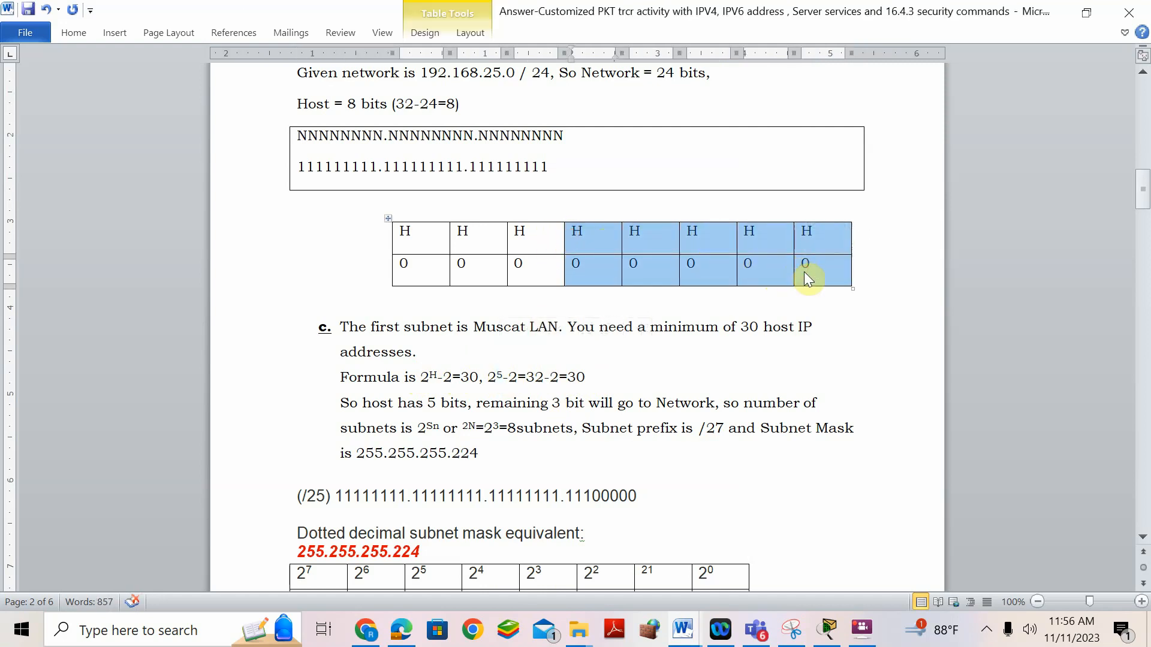
{"action": "key", "text": "ctrl+b"}
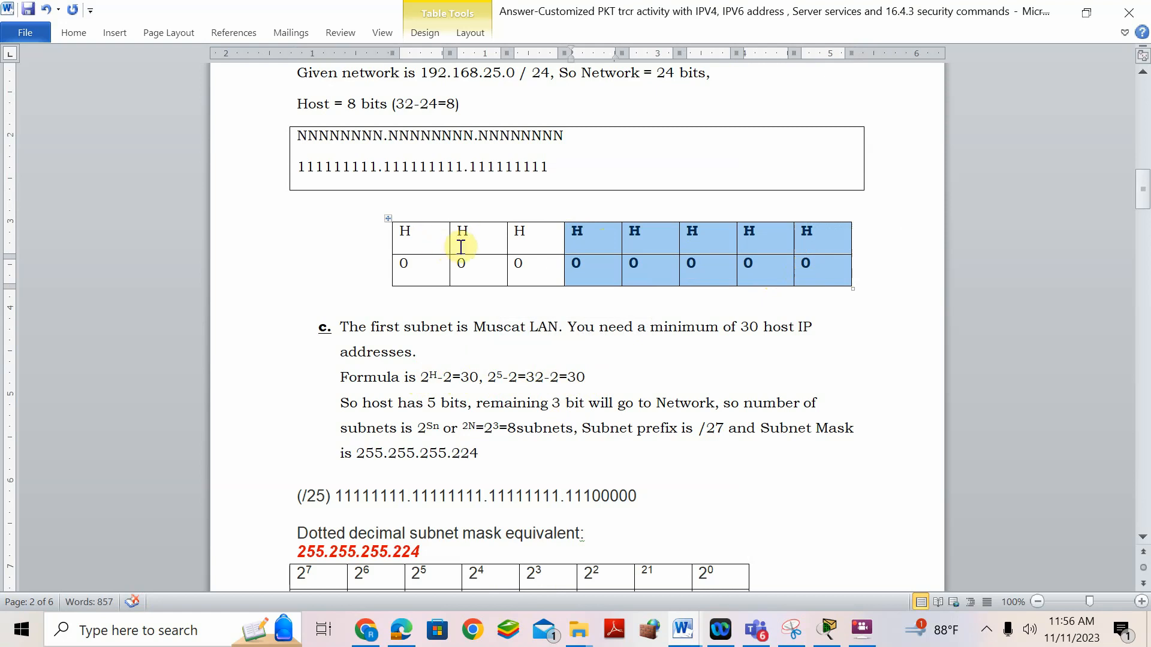
- Replace H with N in the table's first three top-row cells
{"action": "double_click", "coordinate": [404, 231]}
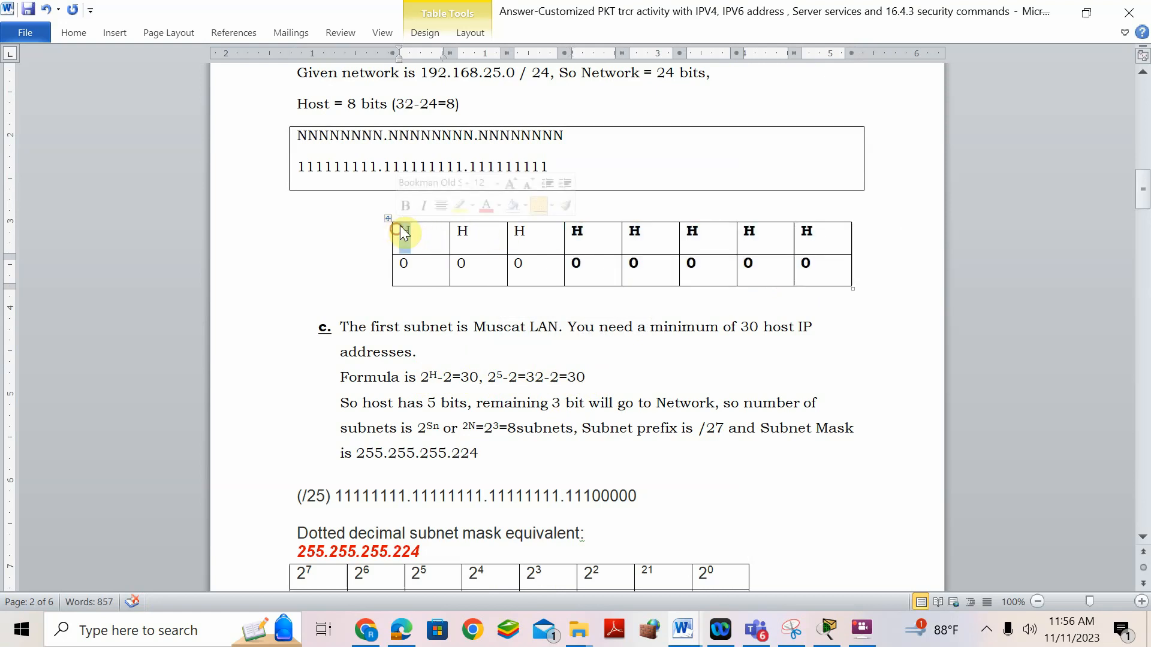
{"action": "type", "text": "N"}
{"action": "double_click", "coordinate": [462, 231]}
{"action": "type", "text": "N"}
{"action": "left_click", "coordinate": [535, 234]}
{"action": "double_click", "coordinate": [517, 233]}
{"action": "type", "text": "N"}
- Replace 0 with 1 in the first three bottom-row cells
{"action": "left_click", "coordinate": [405, 267]}
{"action": "double_click", "coordinate": [405, 269]}
{"action": "type", "text": "1"}
{"action": "double_click", "coordinate": [466, 267]}
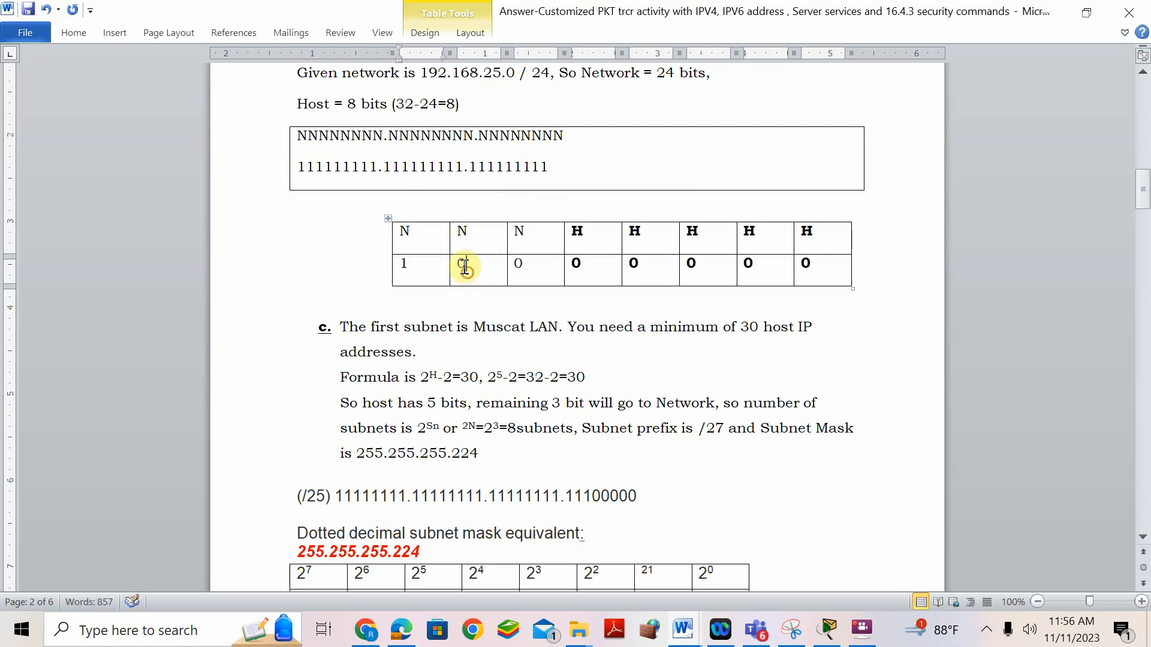
{"action": "type", "text": "1"}
{"action": "double_click", "coordinate": [517, 267]}
{"action": "type", "text": "1"}
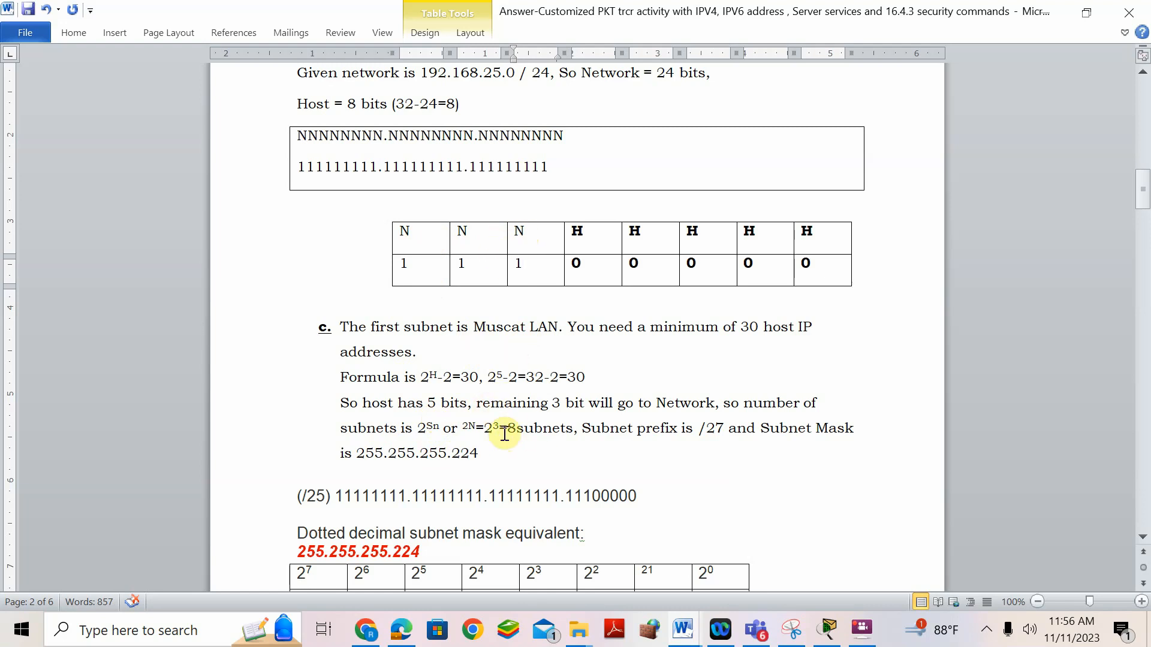
{"action": "left_click_drag", "start_coordinate": [515, 426], "coordinate": [517, 431]}
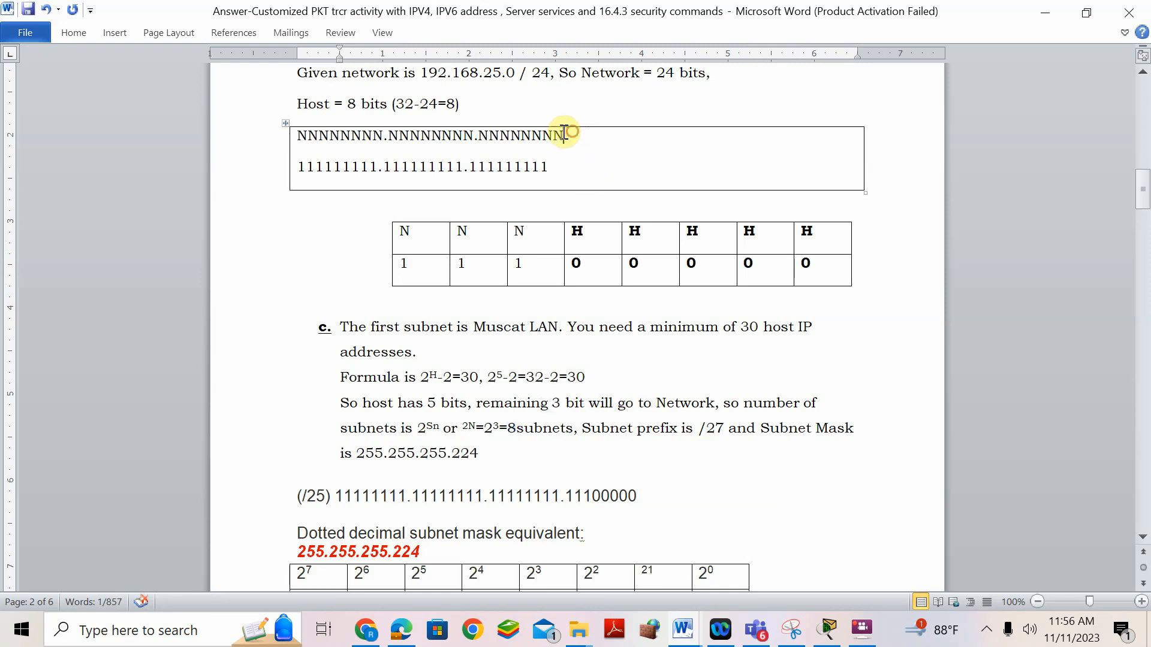
{"action": "left_click_drag", "start_coordinate": [571, 133], "coordinate": [348, 129]}
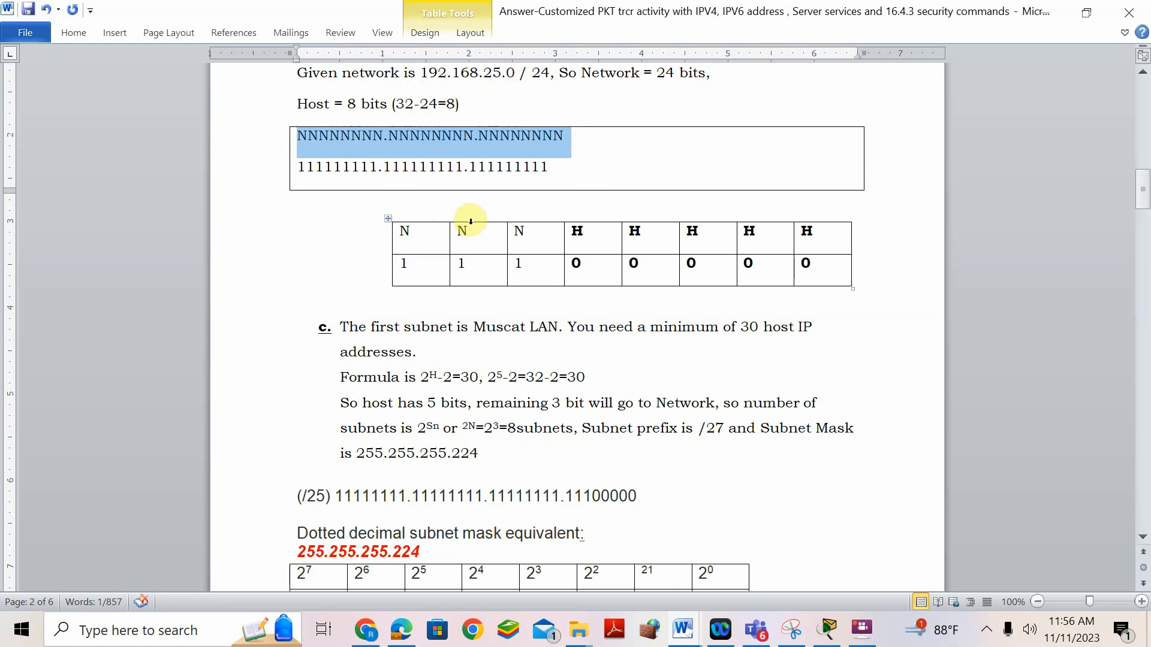
{"action": "left_click", "coordinate": [708, 426]}
{"action": "left_click_drag", "start_coordinate": [708, 427], "coordinate": [722, 427]}
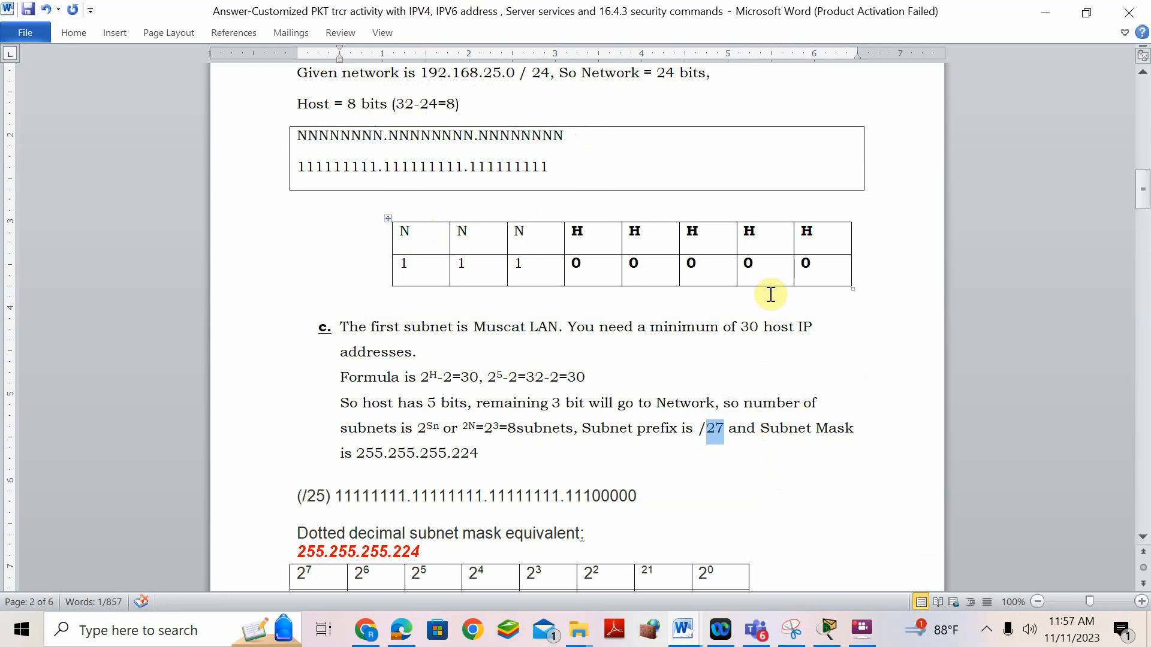
{"action": "scroll", "coordinate": [772, 297], "scroll_direction": "down", "scroll_amount": 3}
{"action": "scroll", "coordinate": [771, 294], "scroll_direction": "up", "scroll_amount": 1}
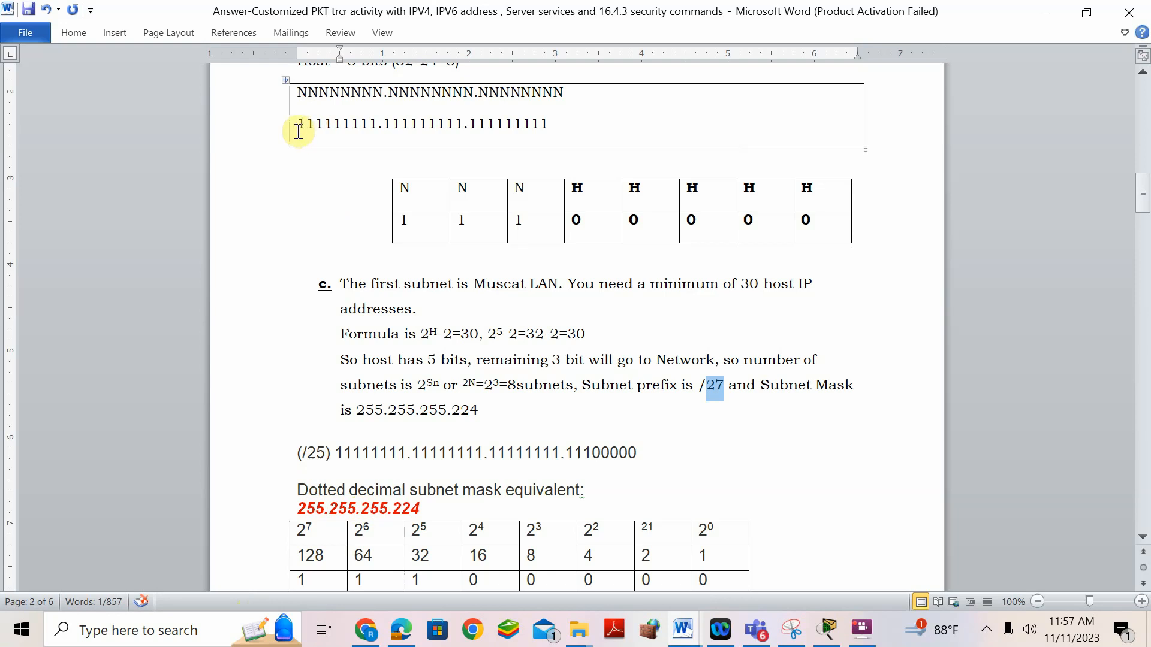
{"action": "left_click_drag", "start_coordinate": [298, 123], "coordinate": [375, 127]}
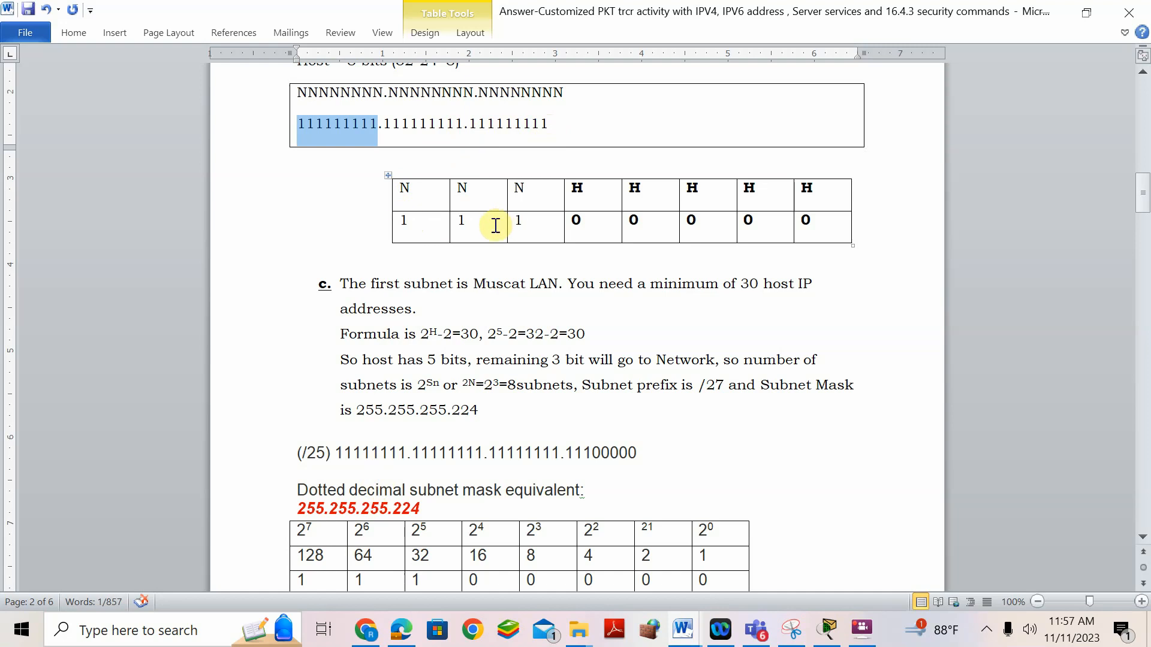
{"action": "scroll", "coordinate": [465, 396], "scroll_direction": "down", "scroll_amount": 3}
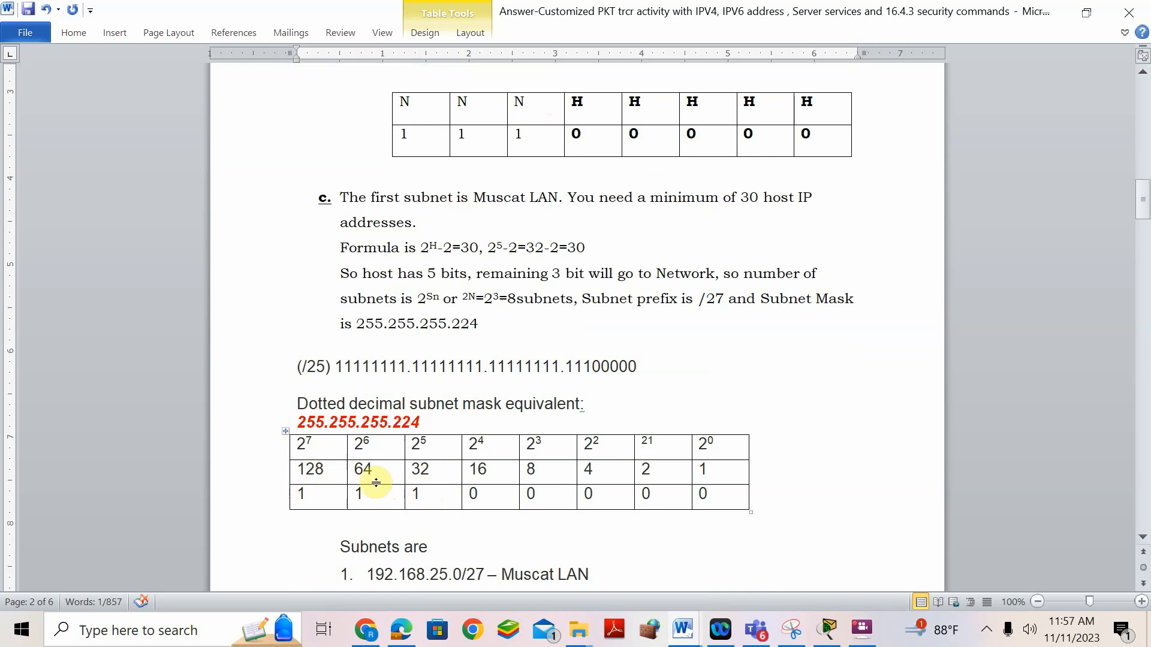
{"action": "left_click_drag", "start_coordinate": [427, 423], "coordinate": [306, 413]}
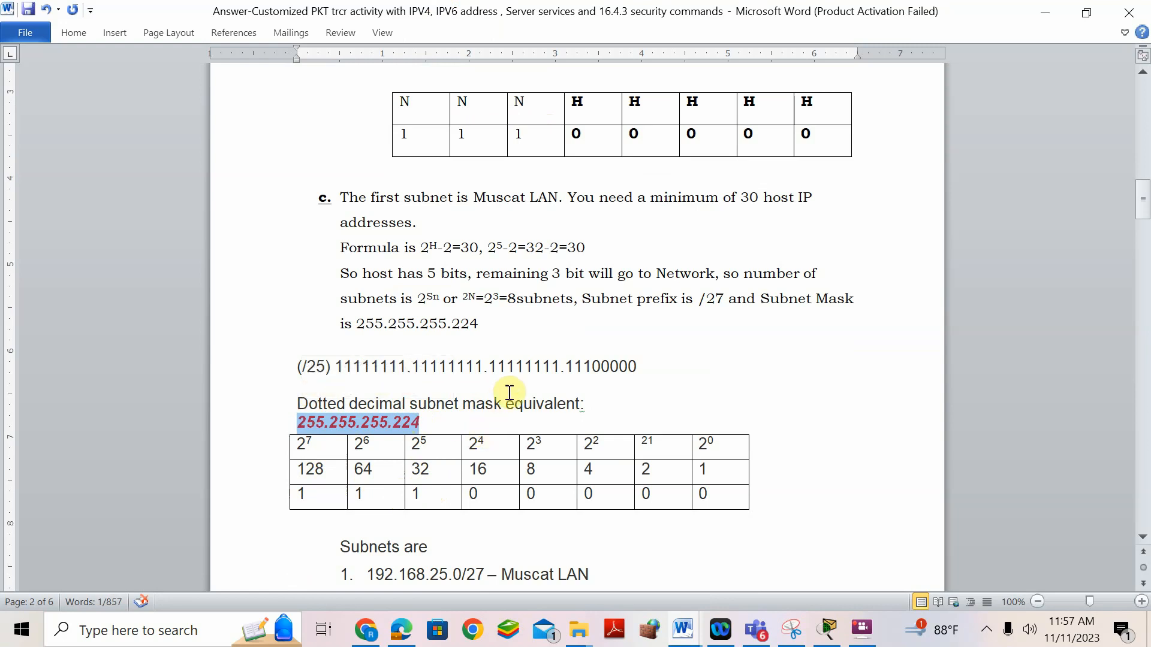
{"action": "scroll", "coordinate": [514, 396], "scroll_direction": "down", "scroll_amount": 1}
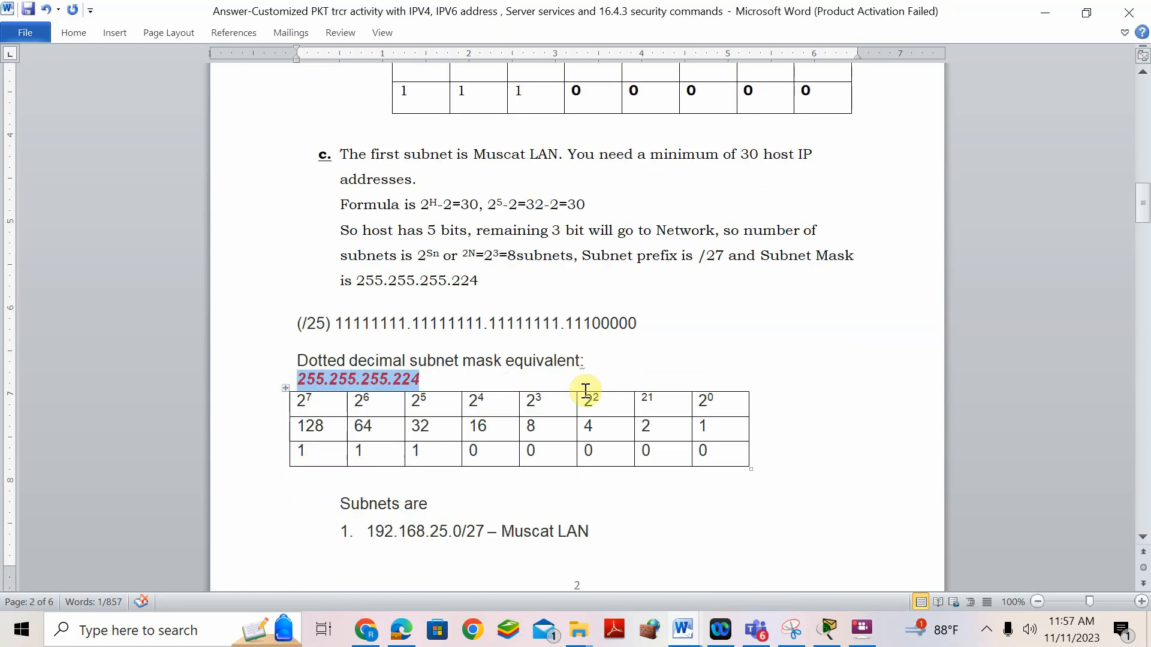
{"action": "left_click", "coordinate": [514, 259]}
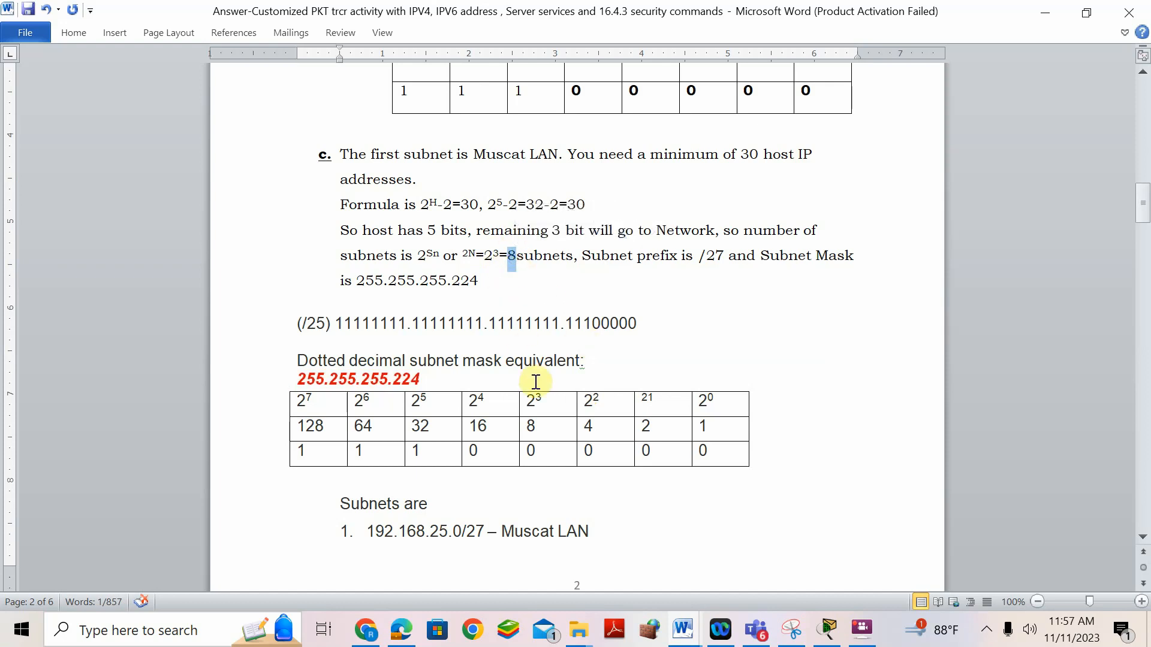
{"action": "scroll", "coordinate": [535, 382], "scroll_direction": "down", "scroll_amount": 3}
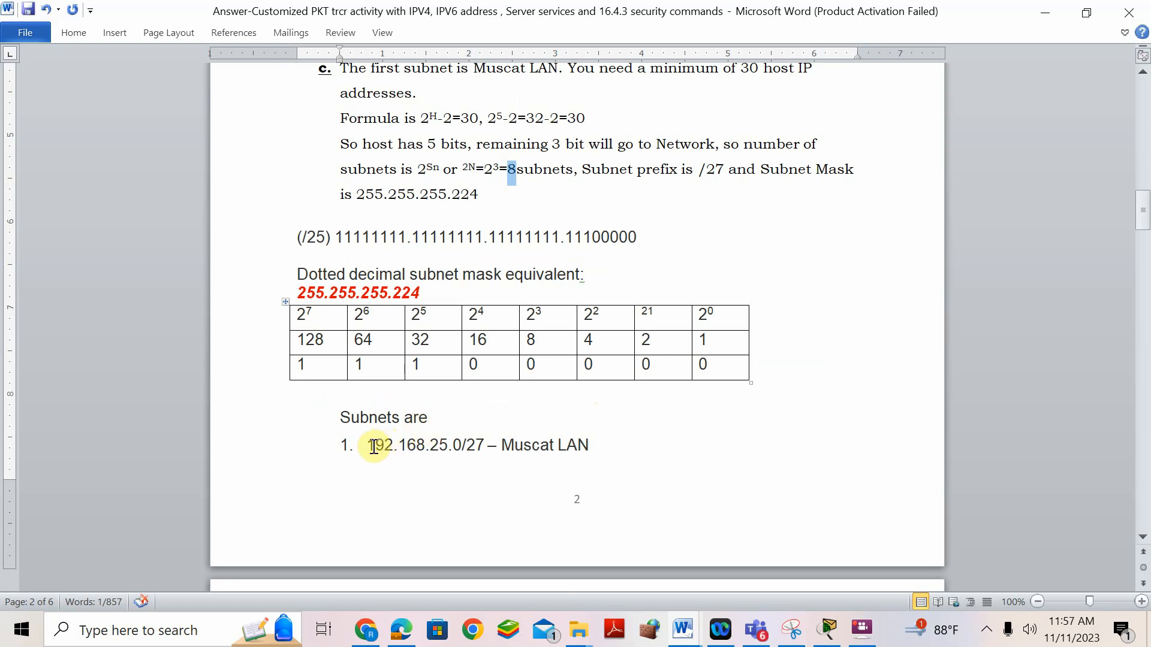
{"action": "left_click_drag", "start_coordinate": [371, 448], "coordinate": [478, 447]}
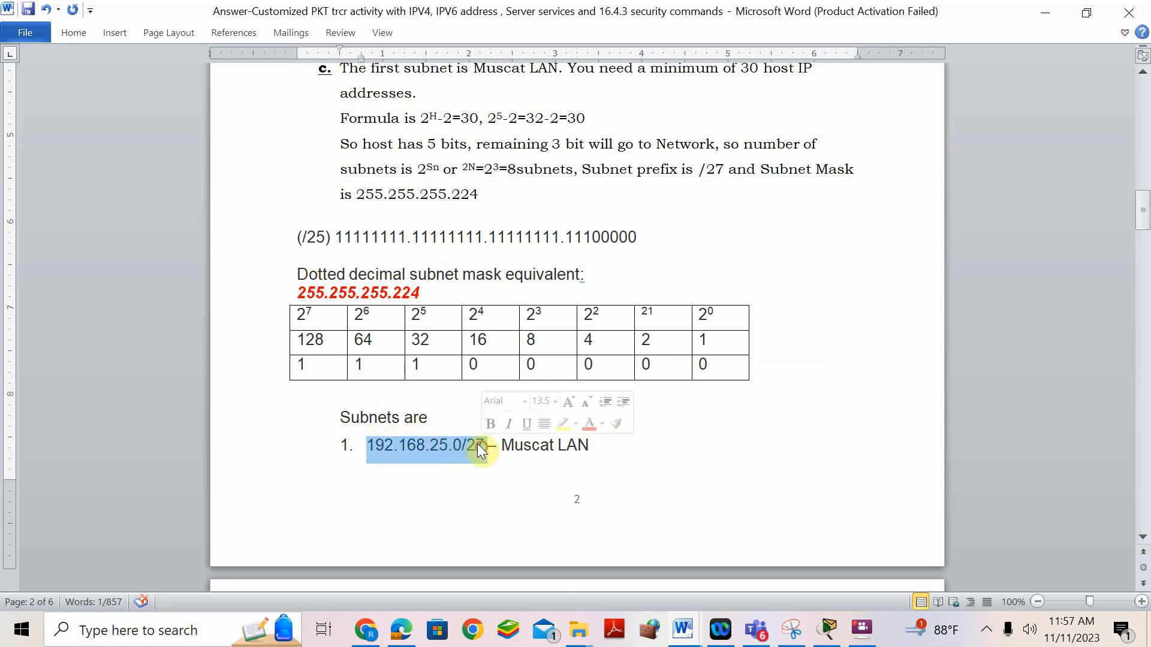
{"action": "double_click", "coordinate": [417, 366]}
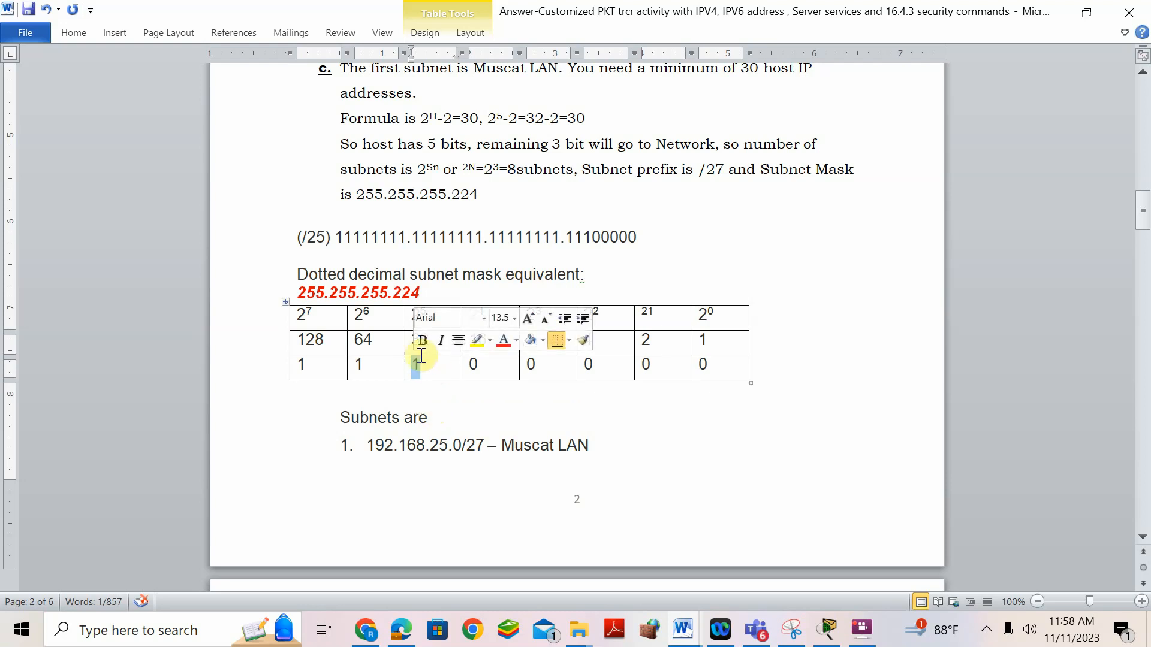
{"action": "scroll", "coordinate": [498, 438], "scroll_direction": "down", "scroll_amount": 3}
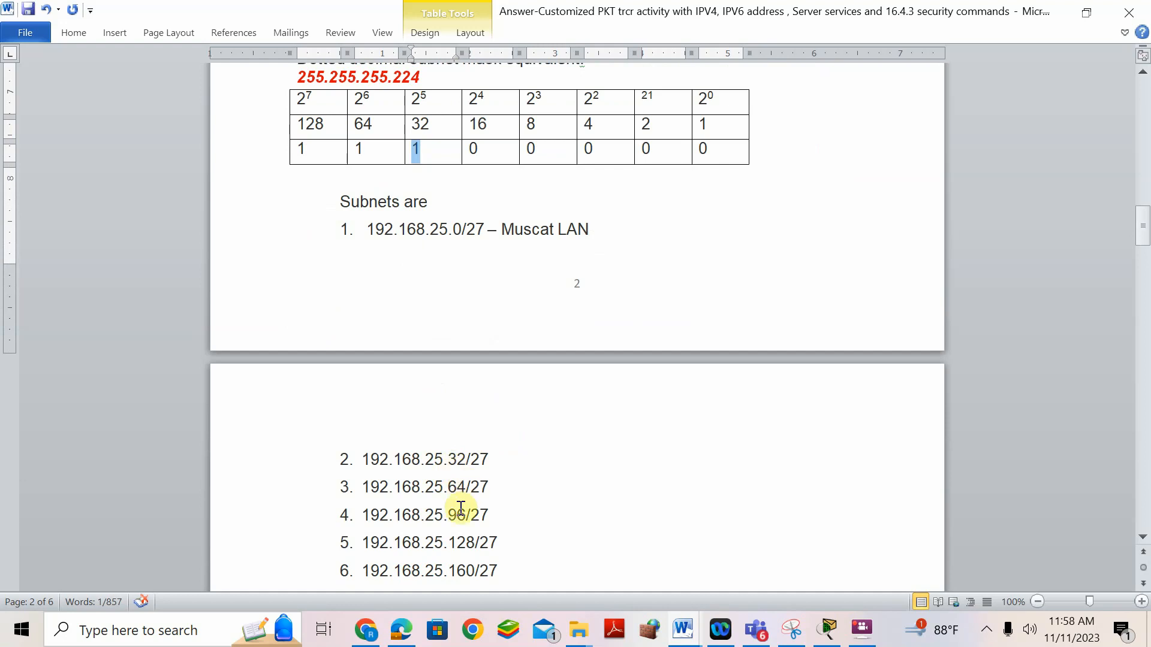
{"action": "scroll", "coordinate": [460, 516], "scroll_direction": "down", "scroll_amount": 1}
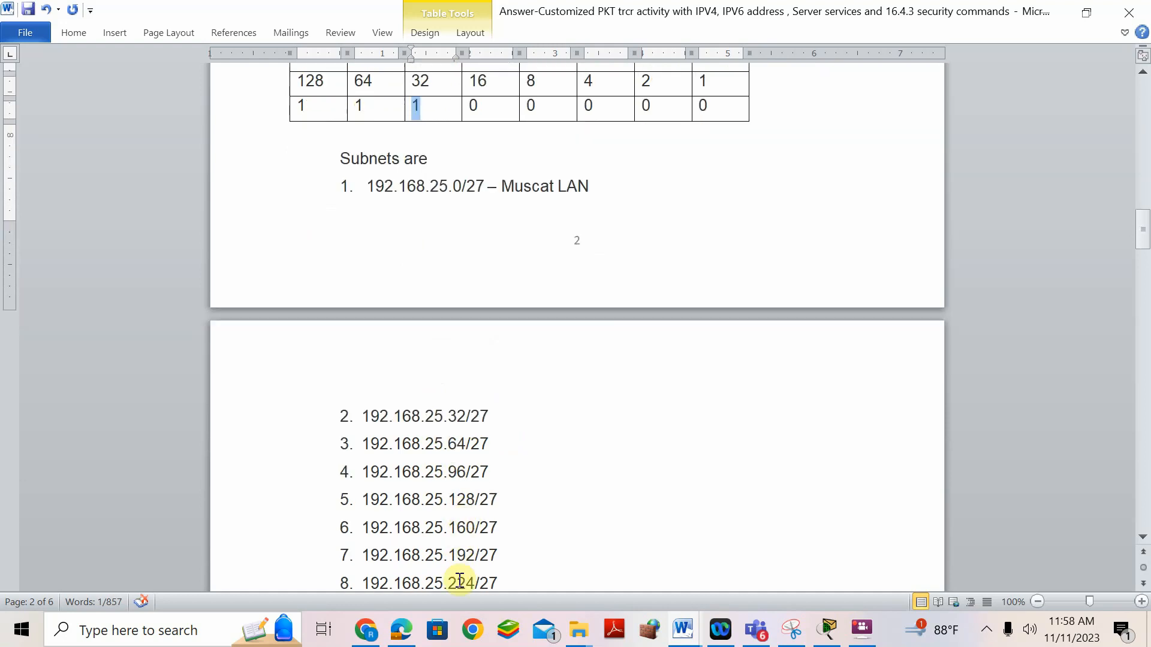
{"action": "scroll", "coordinate": [464, 561], "scroll_direction": "down", "scroll_amount": 1}
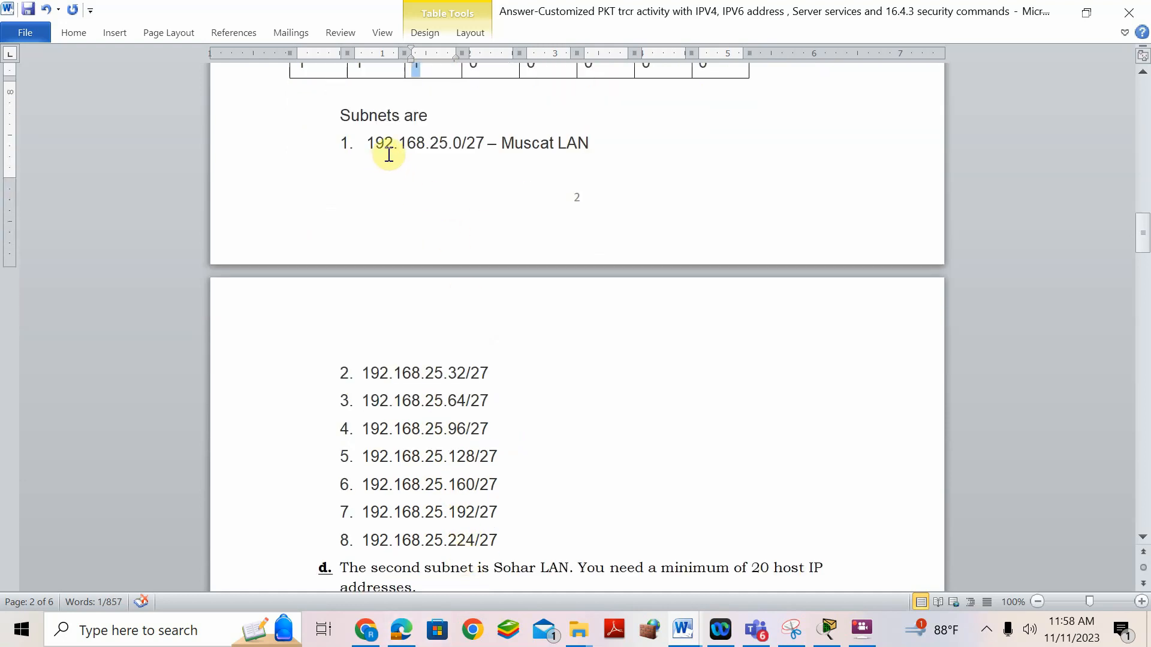
{"action": "scroll", "coordinate": [564, 425], "scroll_direction": "up", "scroll_amount": 12}
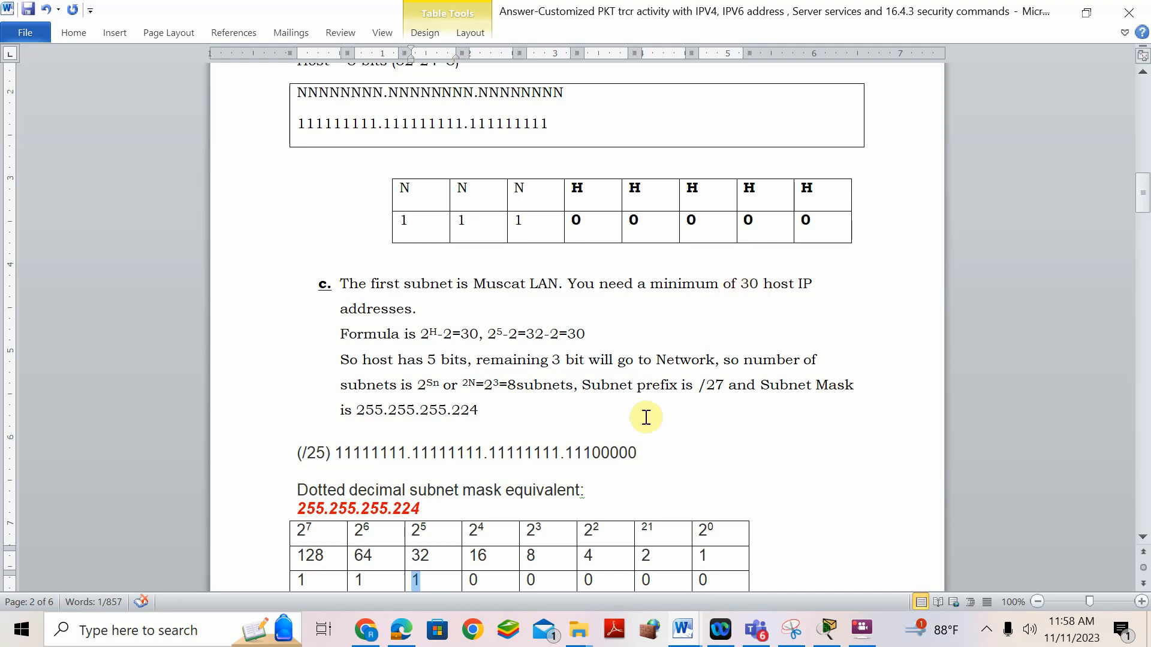
{"action": "scroll", "coordinate": [645, 413], "scroll_direction": "down", "scroll_amount": 6}
{"action": "left_click_drag", "start_coordinate": [593, 230], "coordinate": [384, 244]}
{"action": "scroll", "coordinate": [592, 317], "scroll_direction": "up", "scroll_amount": 4}
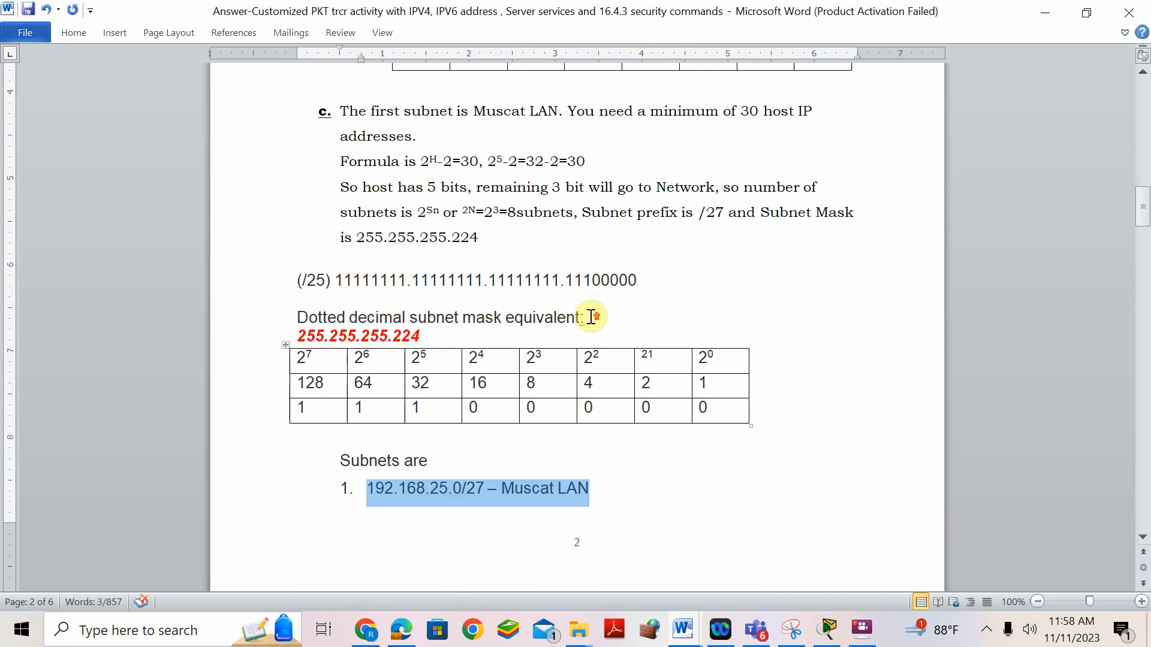
{"action": "scroll", "coordinate": [591, 316], "scroll_direction": "down", "scroll_amount": 7}
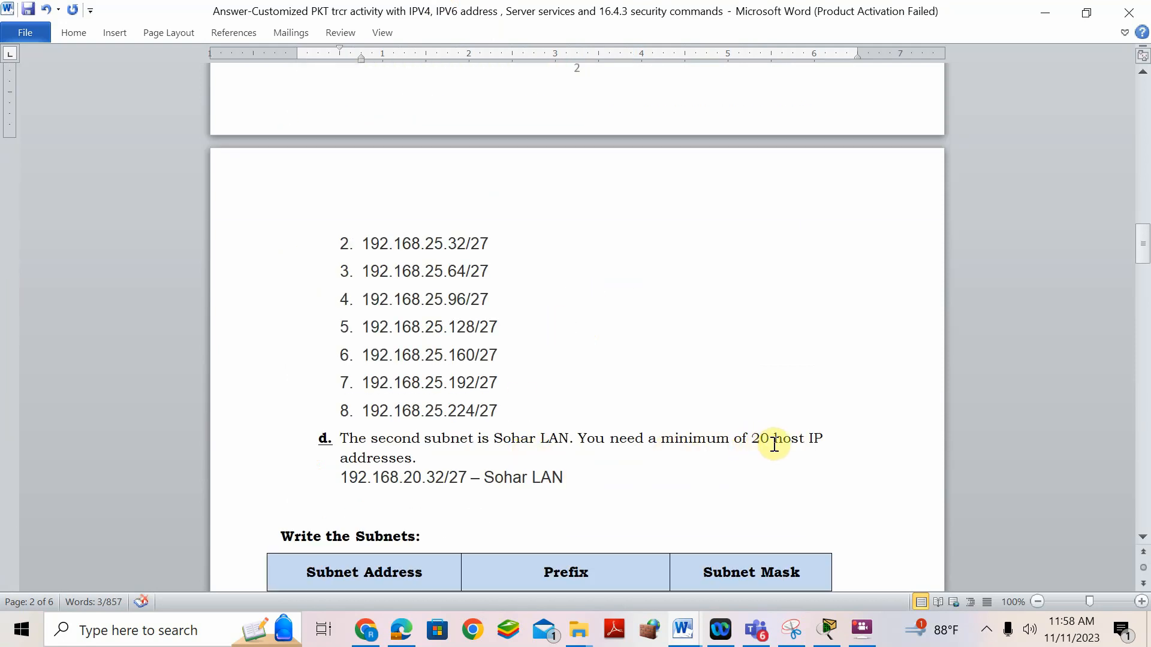
{"action": "left_click_drag", "start_coordinate": [511, 238], "coordinate": [368, 236]}
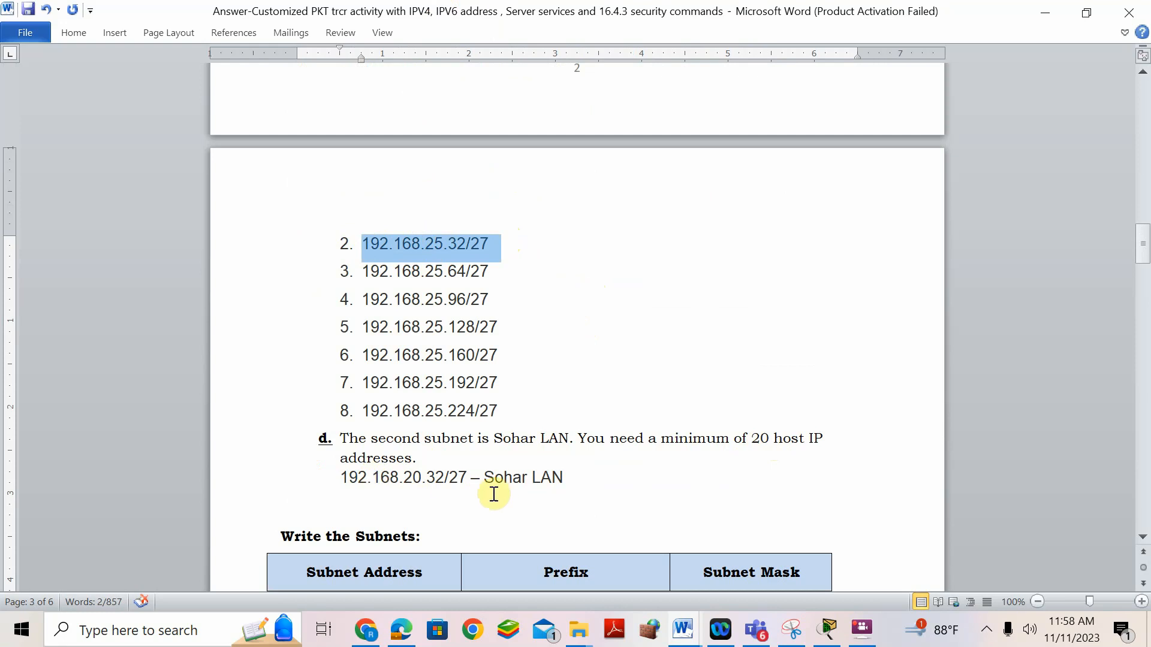
{"action": "scroll", "coordinate": [616, 280], "scroll_direction": "down", "scroll_amount": 5}
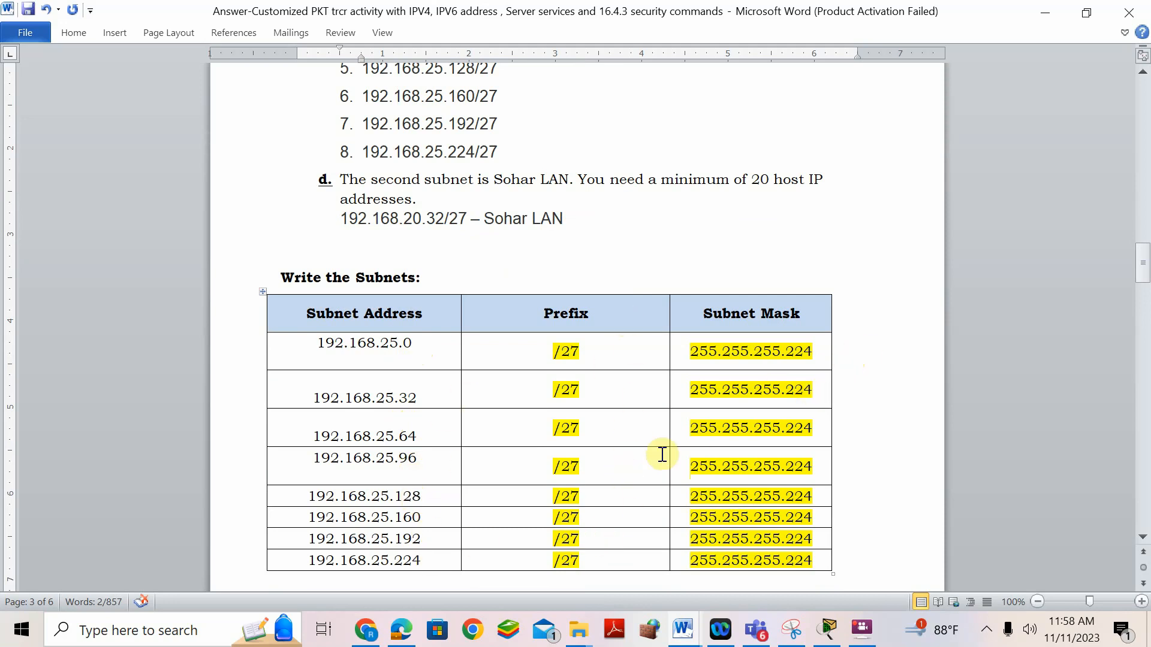
{"action": "scroll", "coordinate": [626, 485], "scroll_direction": "up", "scroll_amount": 10}
{"action": "scroll", "coordinate": [599, 449], "scroll_direction": "up", "scroll_amount": 5}
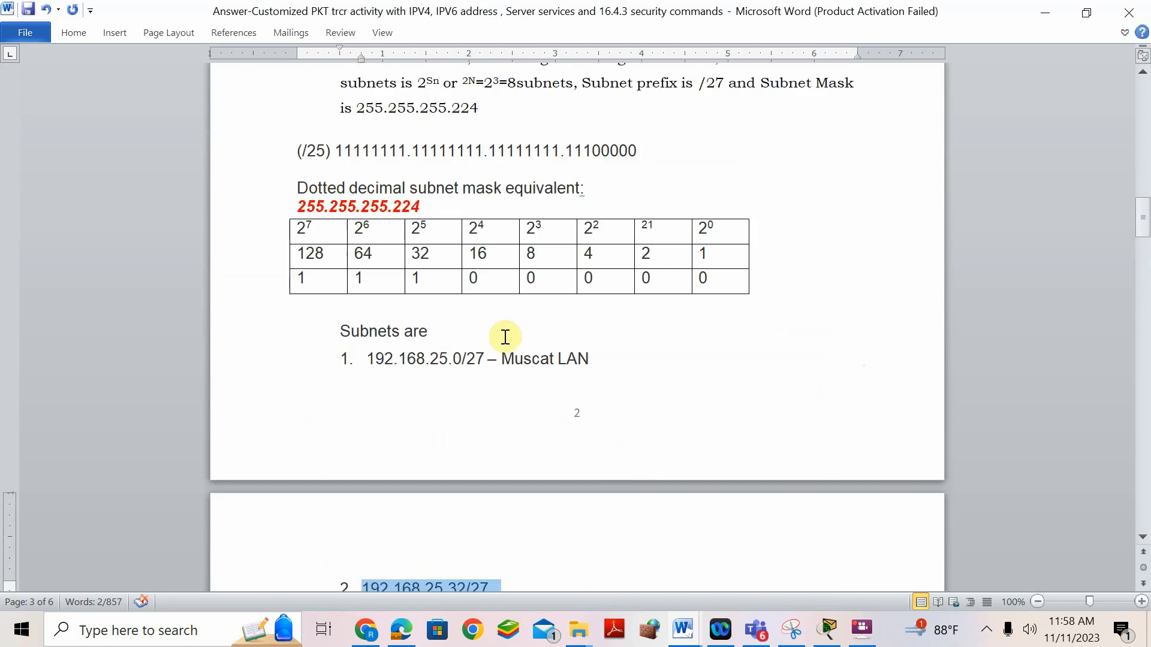
{"action": "scroll", "coordinate": [455, 270], "scroll_direction": "up", "scroll_amount": 2}
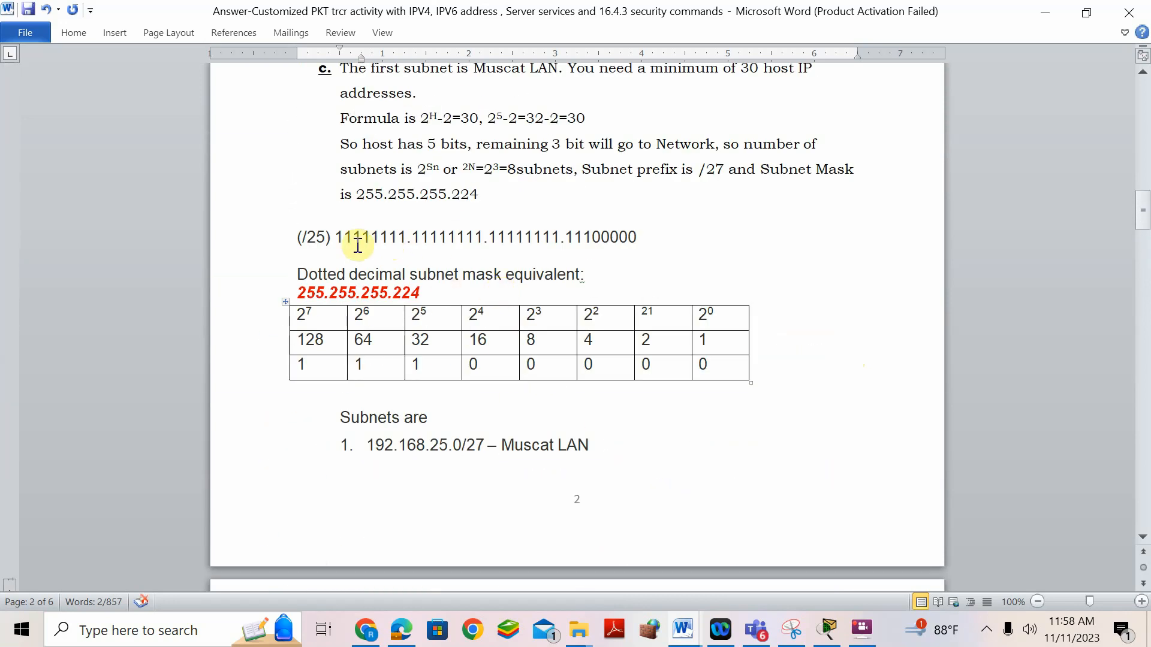
- Change the mask label (/25) to (/27) and scroll down to the Step 3 router tasks
{"action": "left_click_drag", "start_coordinate": [317, 237], "coordinate": [327, 240]}
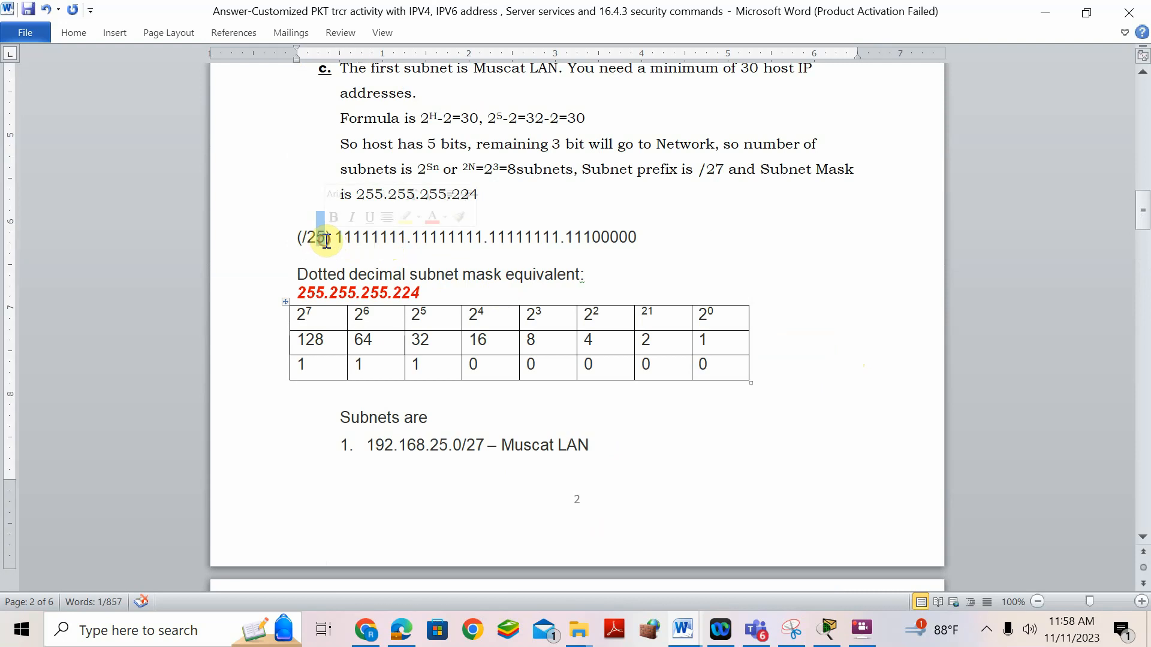
{"action": "type", "text": "7"}
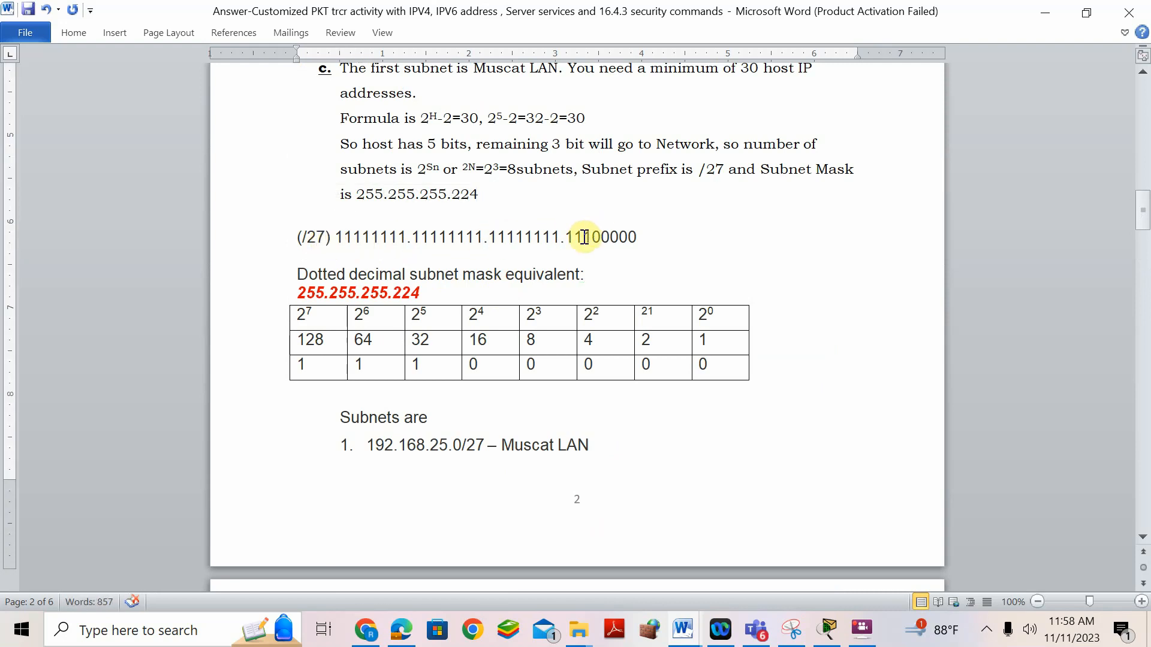
{"action": "scroll", "coordinate": [552, 234], "scroll_direction": "up", "scroll_amount": 8}
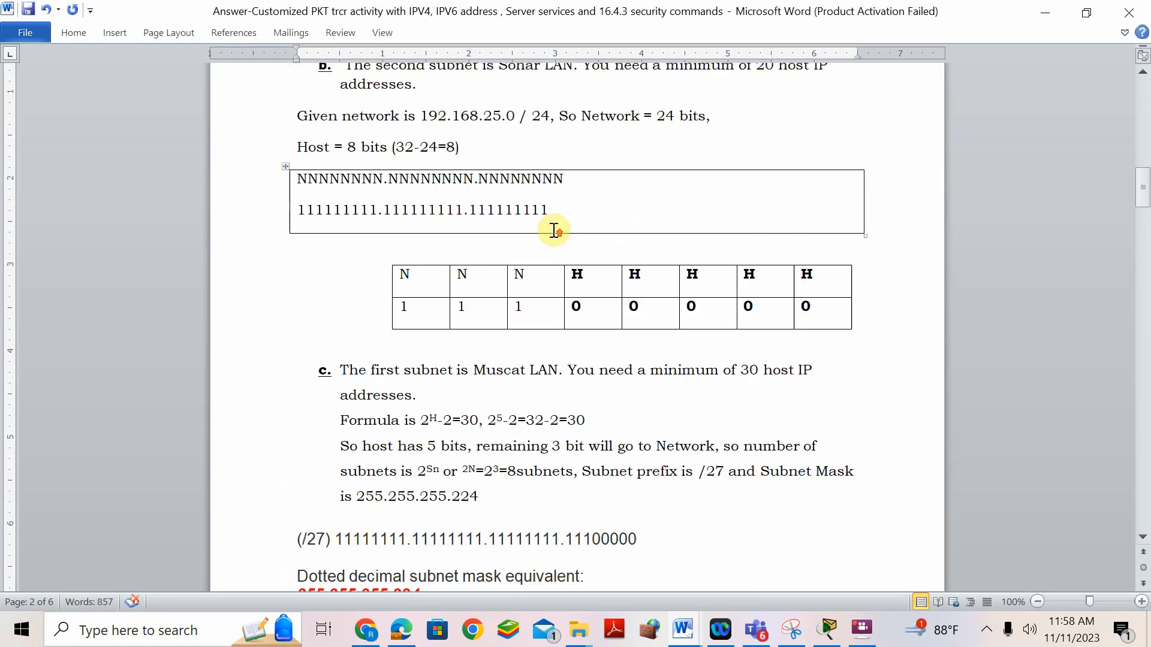
{"action": "scroll", "coordinate": [570, 363], "scroll_direction": "down", "scroll_amount": 10}
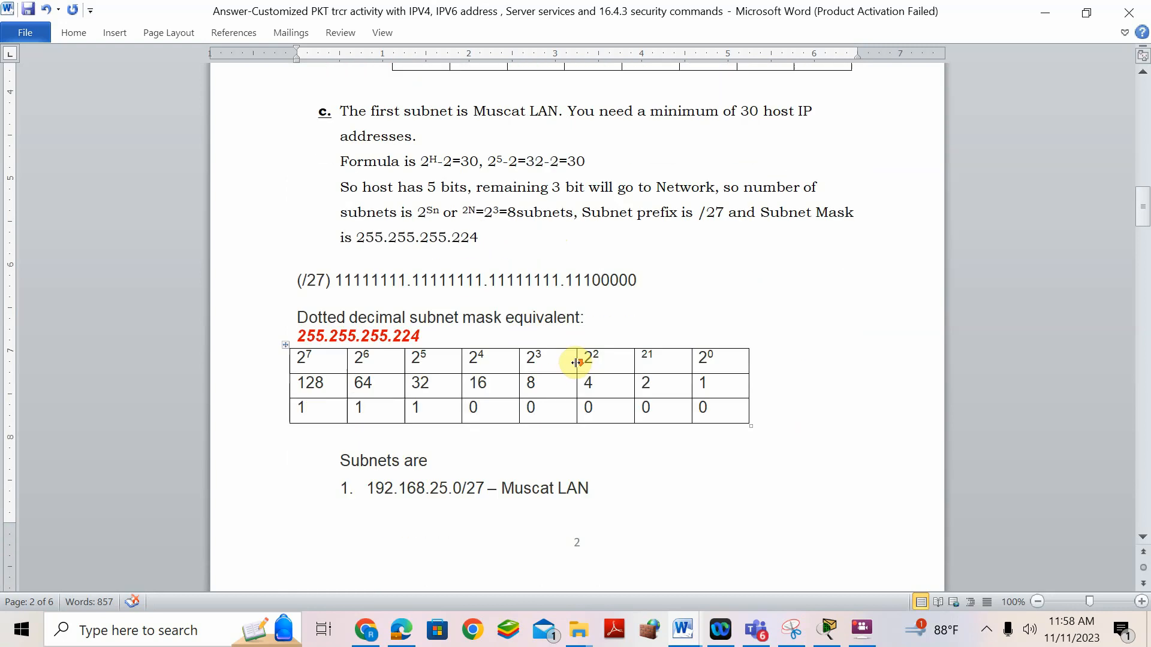
{"action": "scroll", "coordinate": [577, 363], "scroll_direction": "down", "scroll_amount": 10}
{"action": "scroll", "coordinate": [673, 291], "scroll_direction": "down", "scroll_amount": 2}
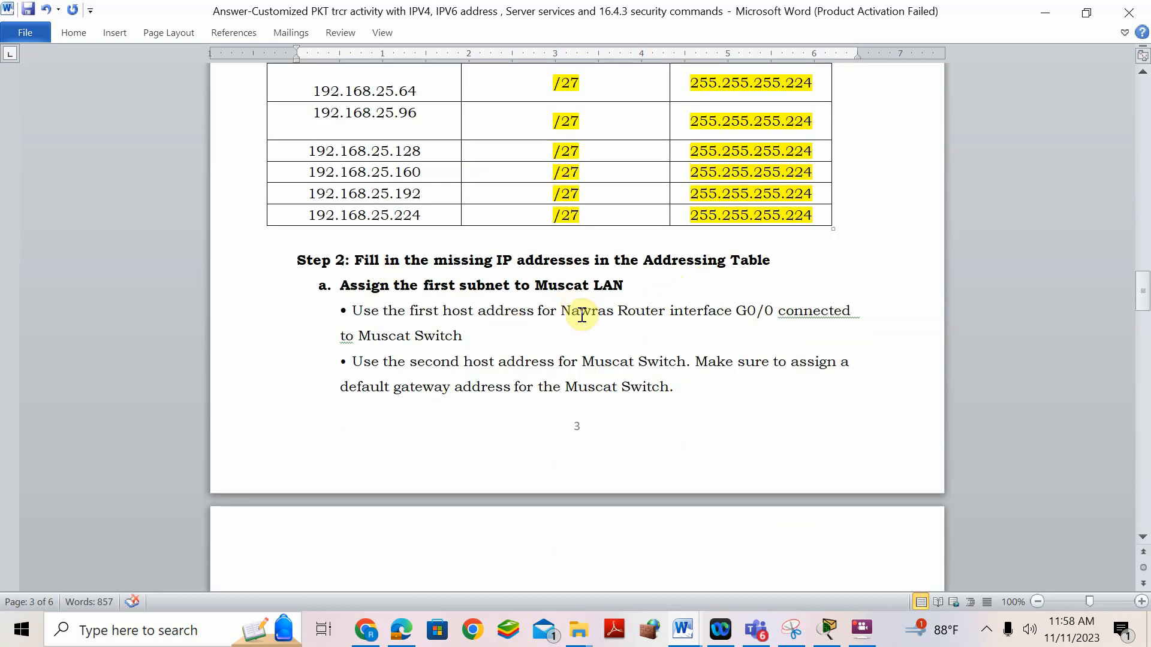
{"action": "scroll", "coordinate": [591, 345], "scroll_direction": "down", "scroll_amount": 5}
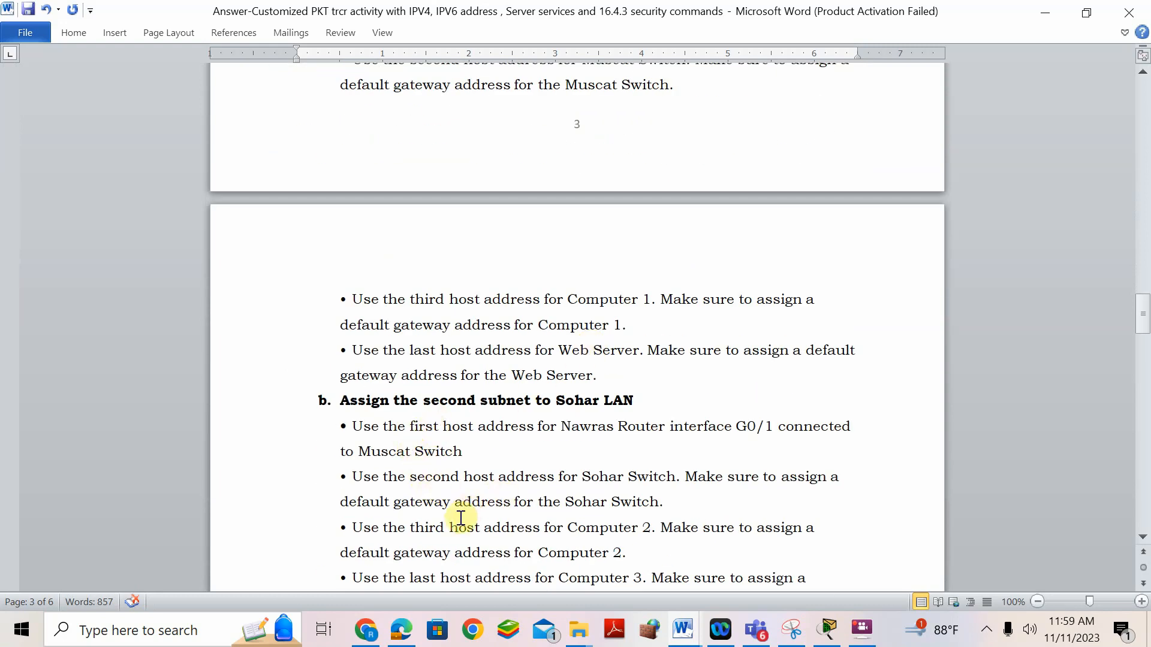
{"action": "scroll", "coordinate": [615, 401], "scroll_direction": "down", "scroll_amount": 6}
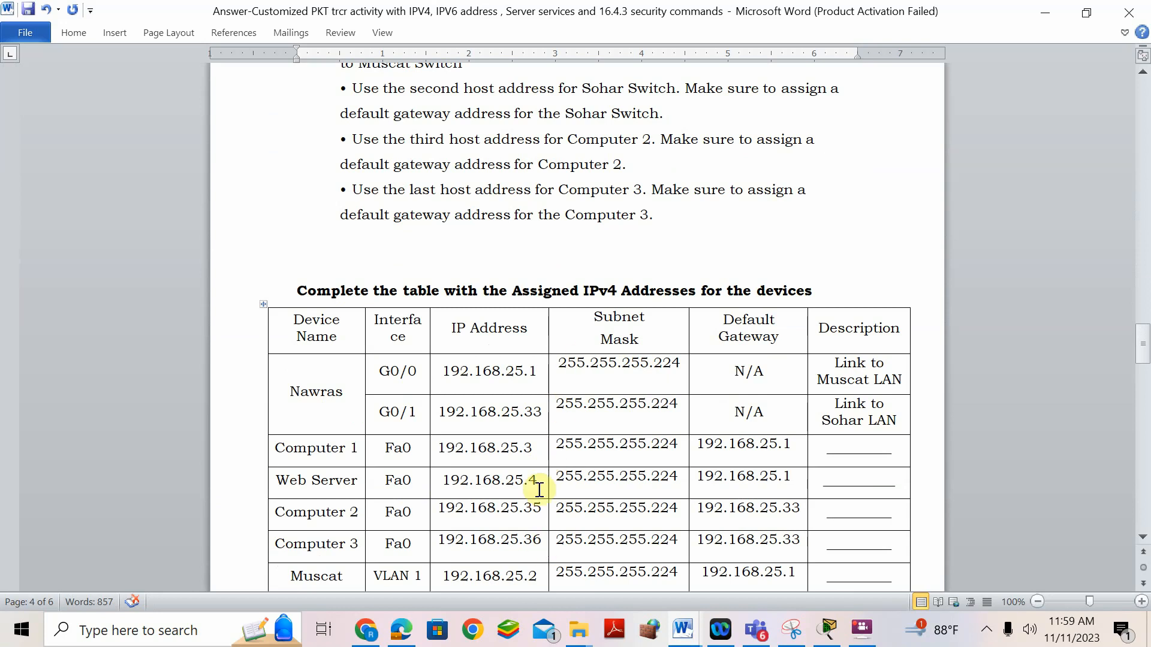
{"action": "scroll", "coordinate": [598, 396], "scroll_direction": "down", "scroll_amount": 9}
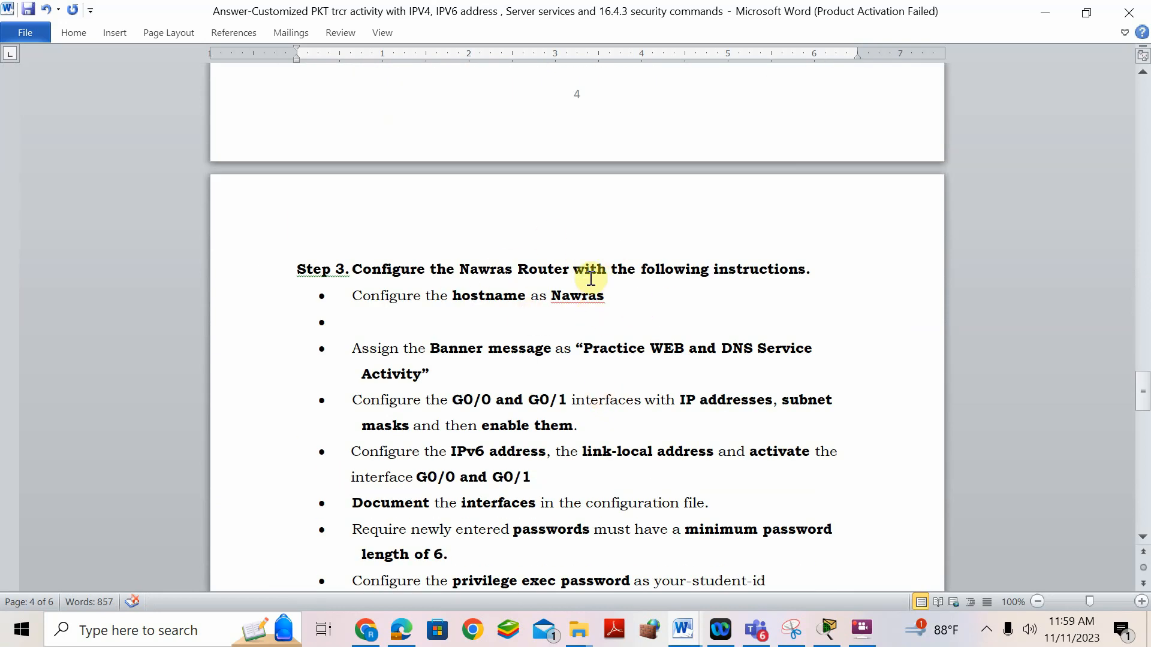
- Open the Nawras router's CLI and enter privileged EXEC mode with EN
{"action": "left_click", "coordinate": [836, 639]}
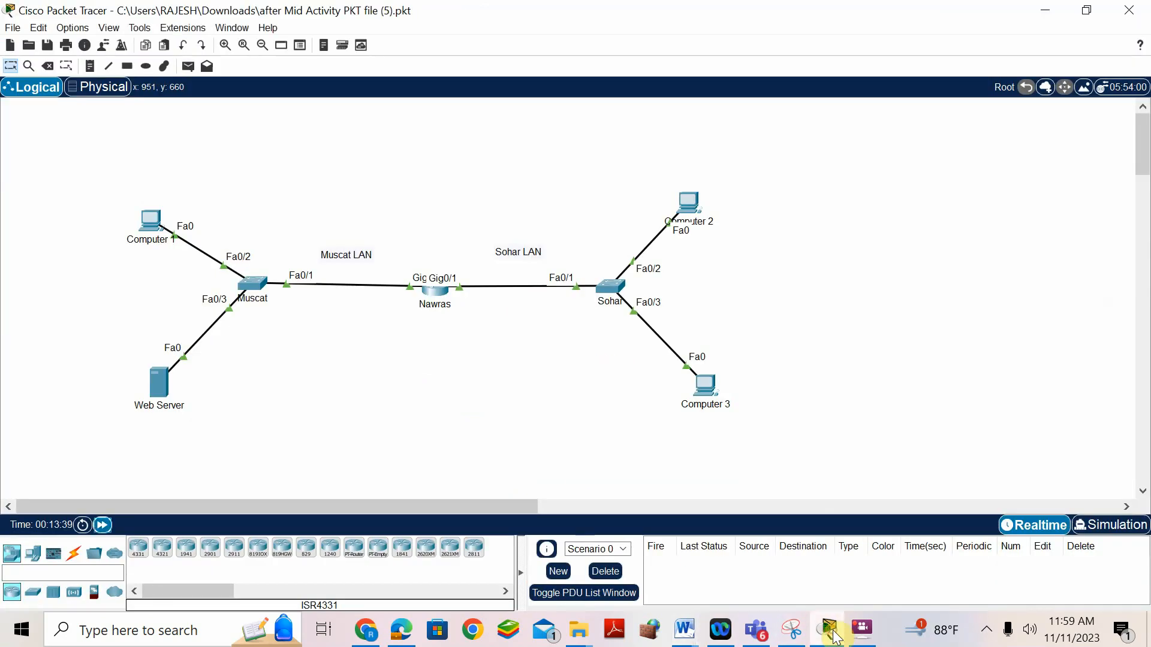
{"action": "left_click", "coordinate": [441, 286]}
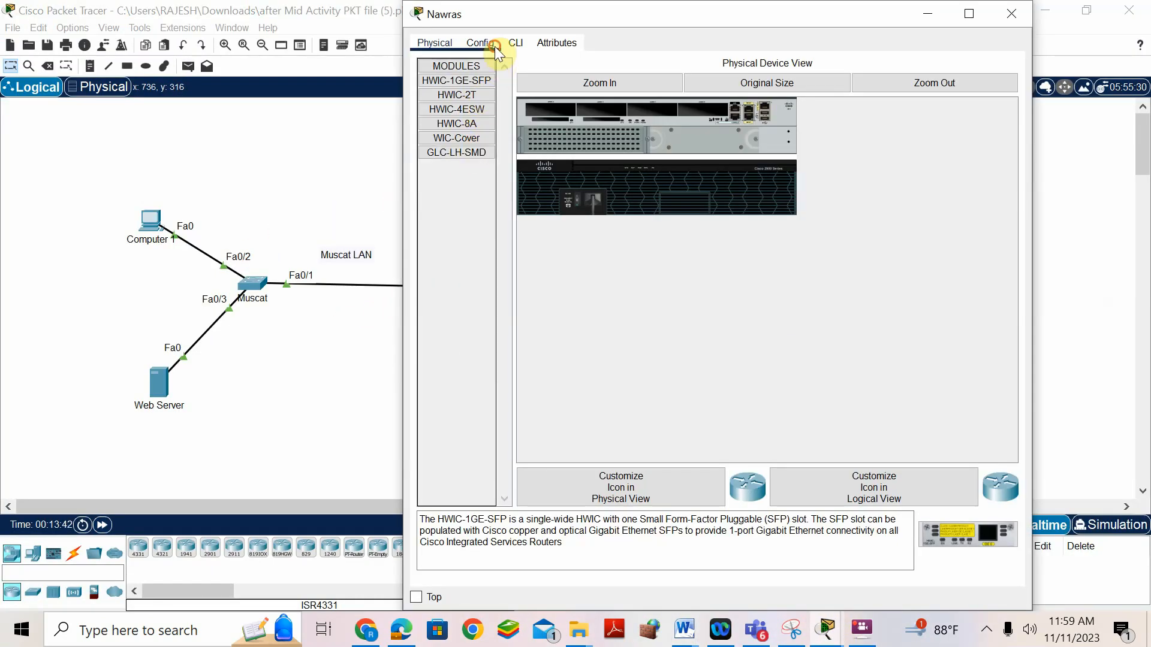
{"action": "left_click", "coordinate": [496, 45]}
{"action": "left_click", "coordinate": [517, 45]}
{"action": "left_click", "coordinate": [600, 526]}
{"action": "key", "text": "Return"}
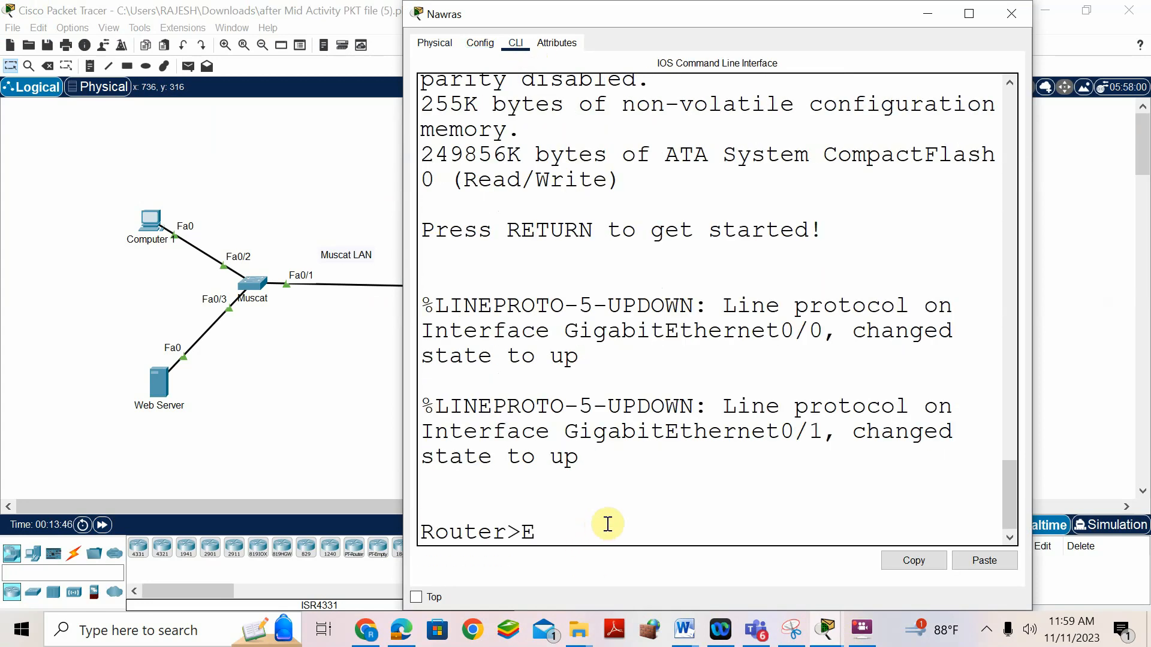
{"action": "type", "text": "EN"}
{"action": "key", "text": "Return"}
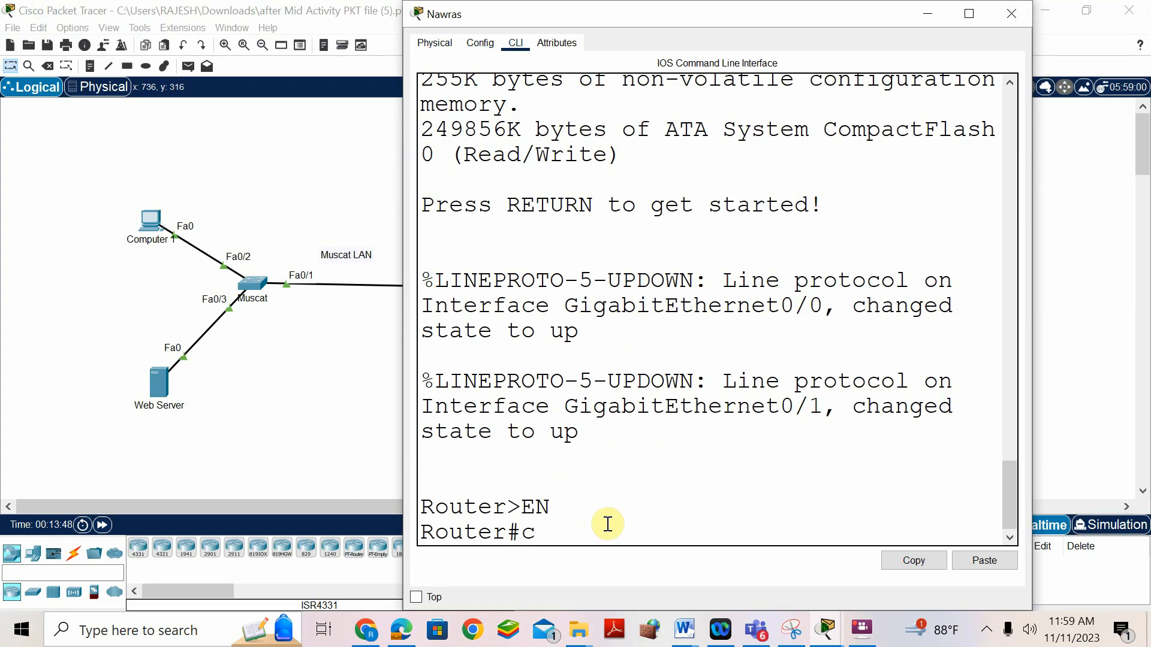
- Enter global configuration with conf t and set the hostname to Nawras
{"action": "type", "text": "conf t"}
{"action": "key", "text": "Return"}
{"action": "type", "text": "hos"}
{"action": "key", "text": "Tab"}
{"action": "type", "text": "N"}
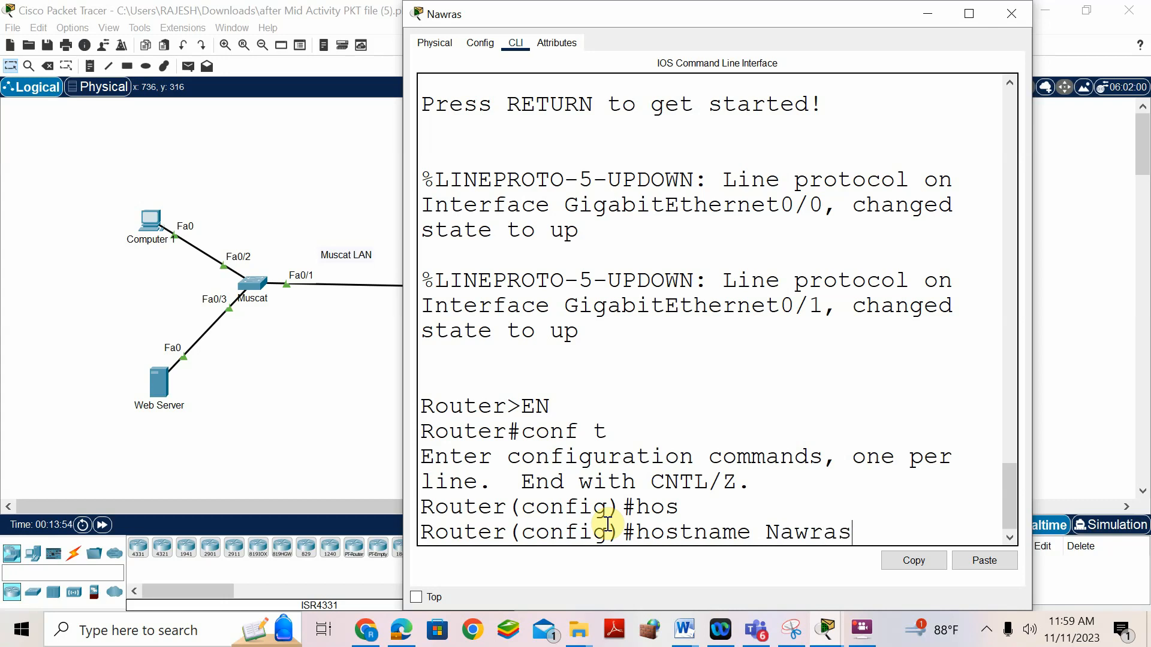
{"action": "type", "text": "awras"}
{"action": "key", "text": "Return"}
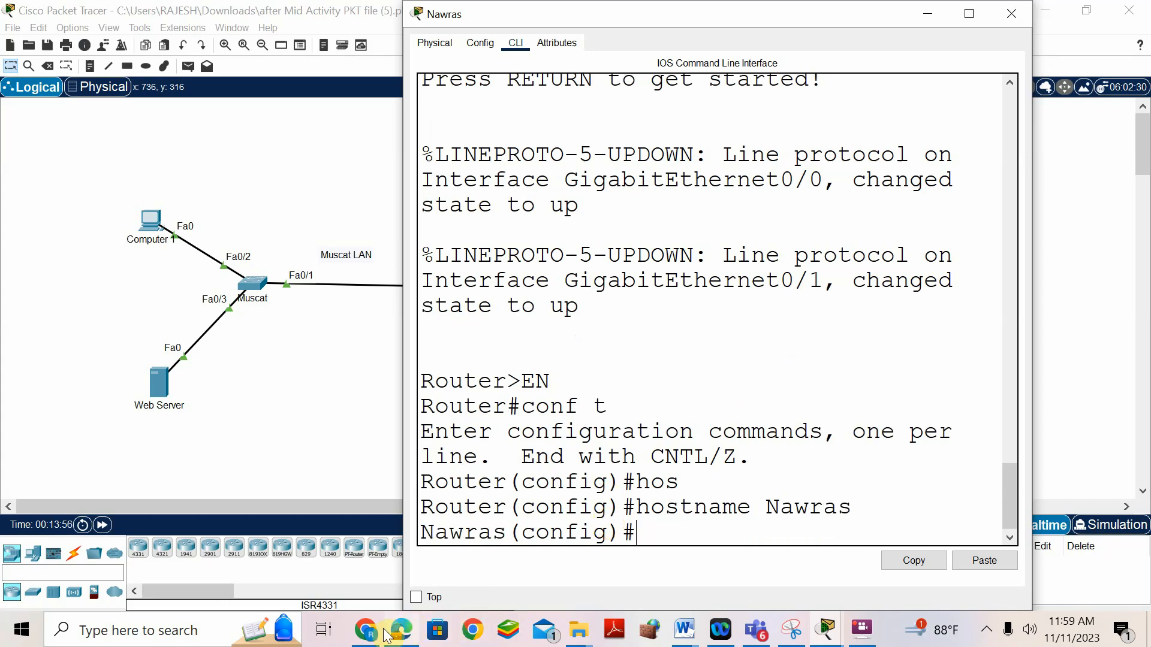
{"action": "left_click", "coordinate": [684, 629]}
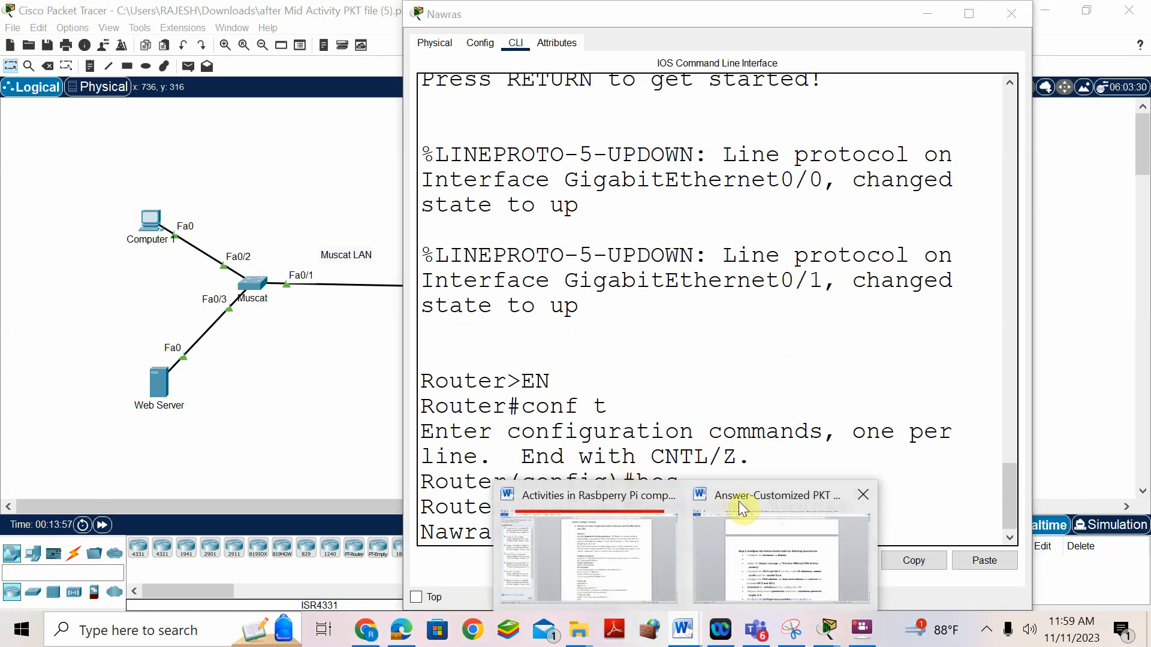
- Copy 'Practice WEB and DNS Service Activity' from Word and go back to the Nawras CLI
{"action": "left_click", "coordinate": [777, 540]}
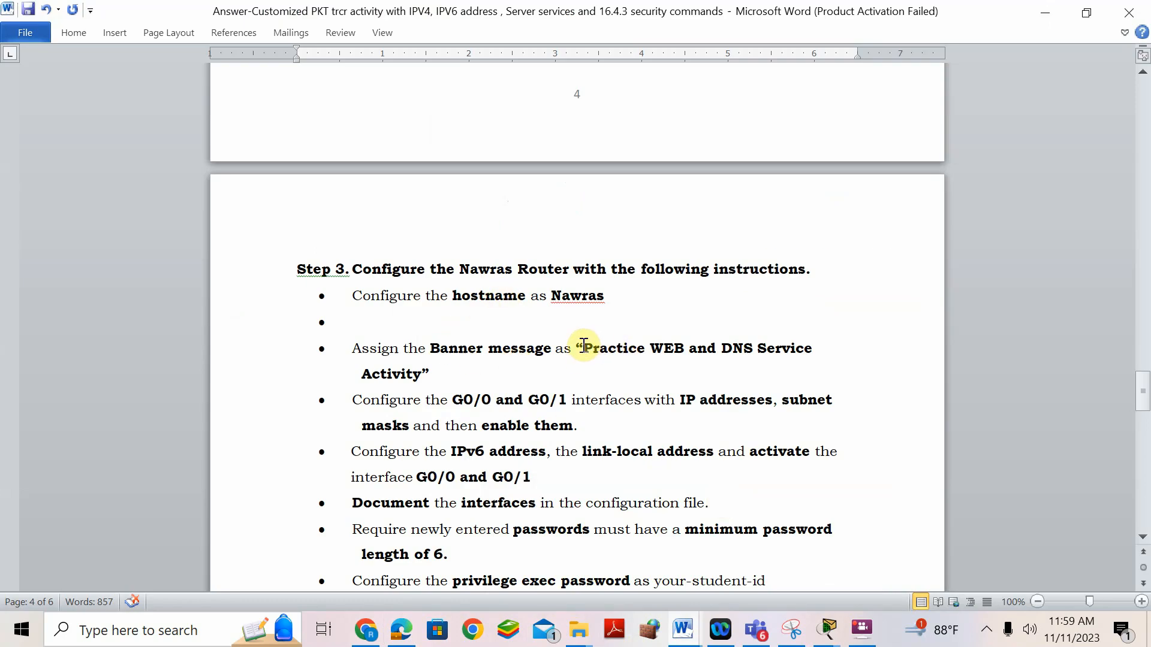
{"action": "left_click_drag", "start_coordinate": [585, 347], "coordinate": [420, 375]}
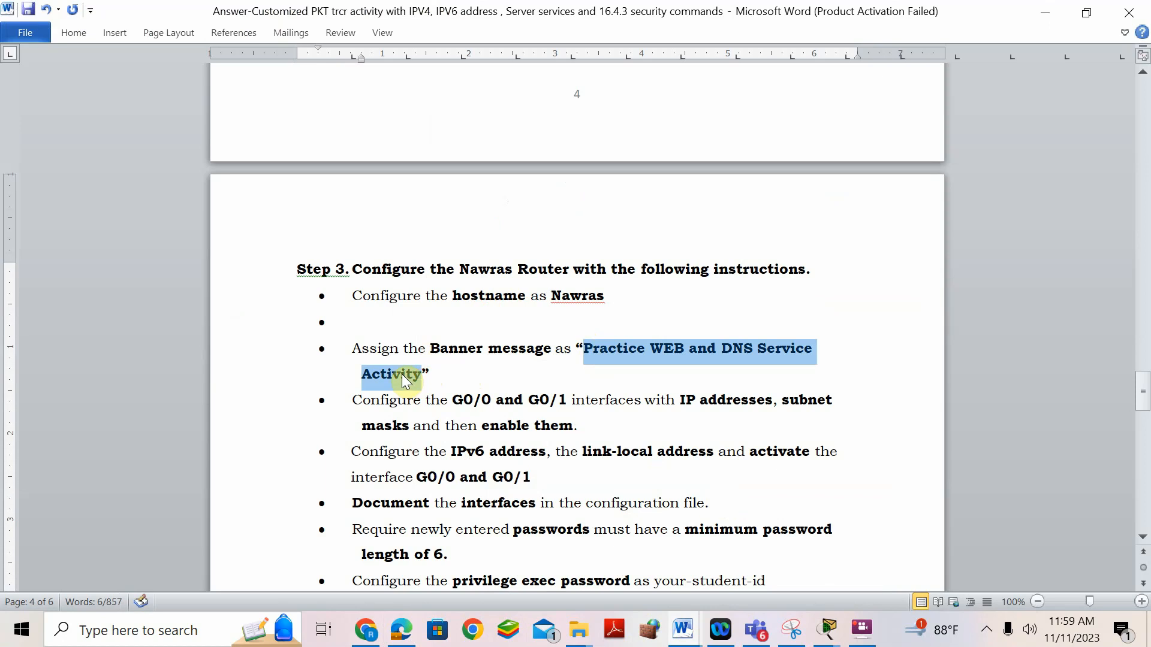
{"action": "left_click_drag", "start_coordinate": [576, 350], "coordinate": [576, 375]}
{"action": "right_click", "coordinate": [383, 376]}
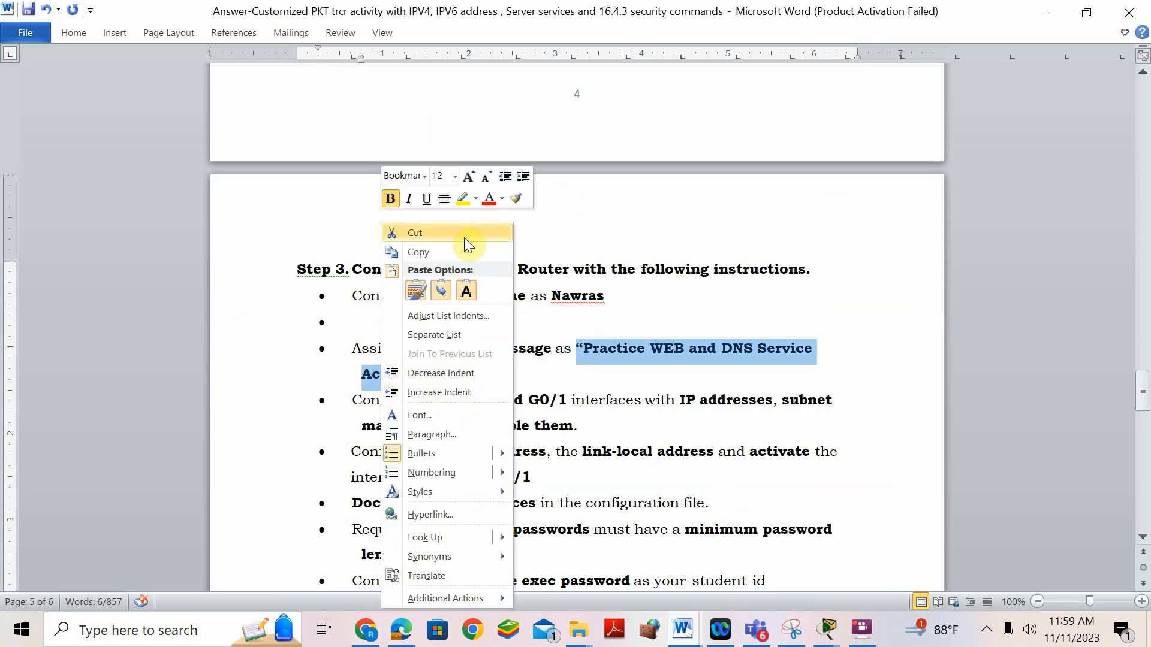
{"action": "left_click", "coordinate": [453, 251]}
{"action": "left_click", "coordinate": [827, 629]}
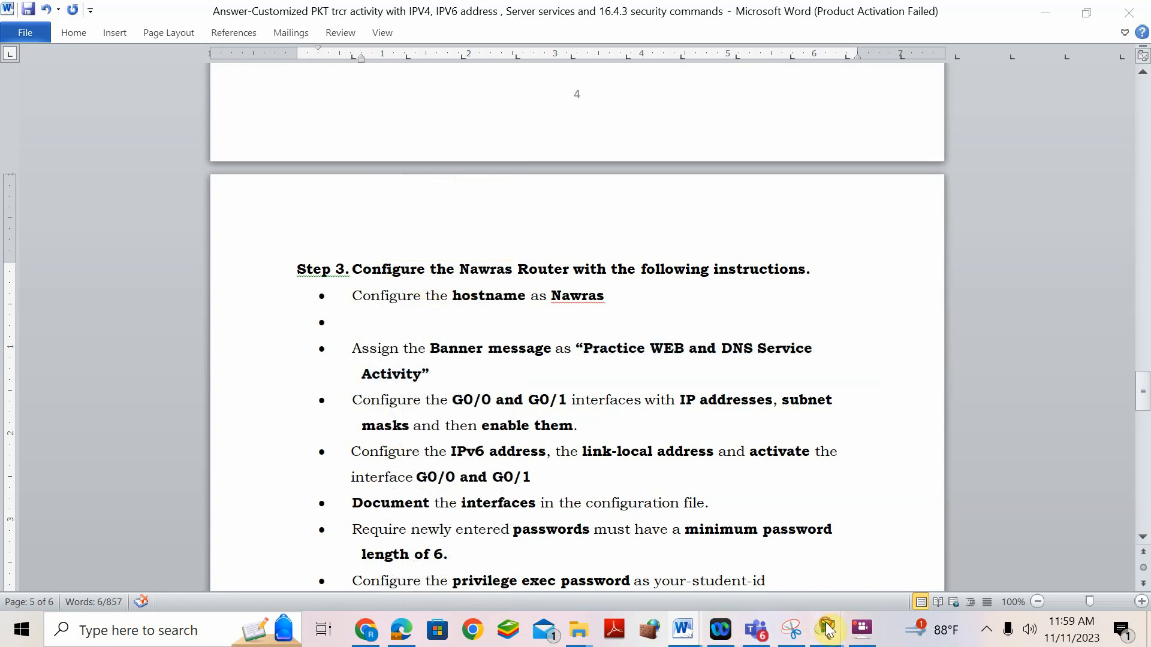
{"action": "left_click", "coordinate": [899, 552]}
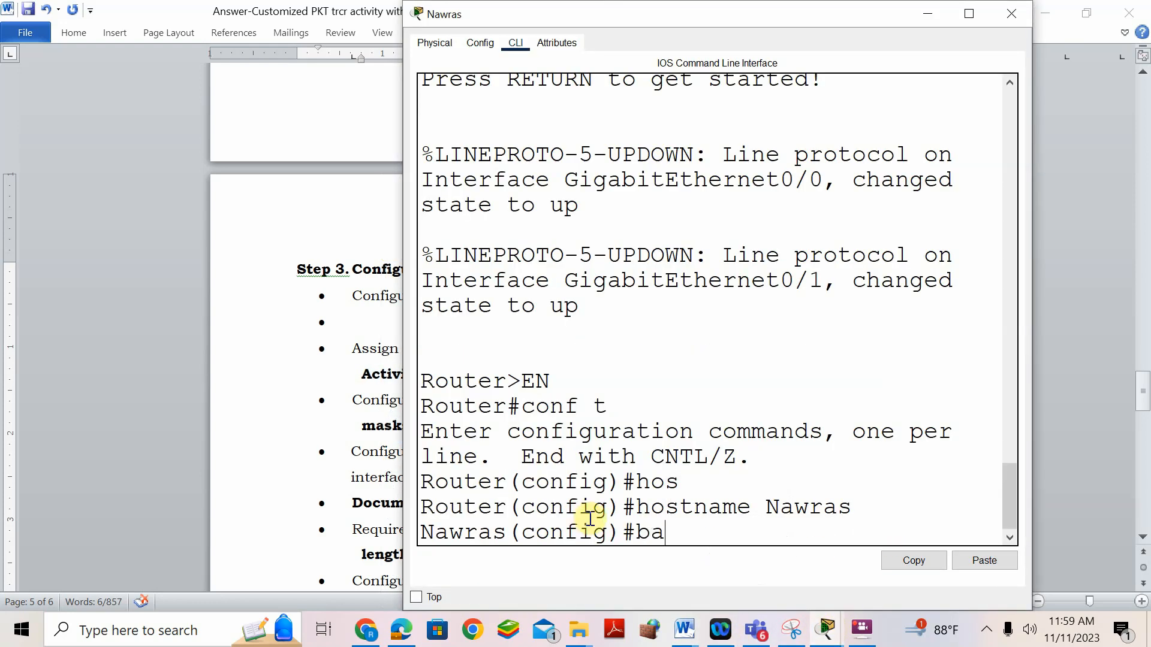
- Paste the banner text after banner motd, add the opening quote, and apply it
{"action": "left_click", "coordinate": [969, 14]}
{"action": "right_click", "coordinate": [401, 530]}
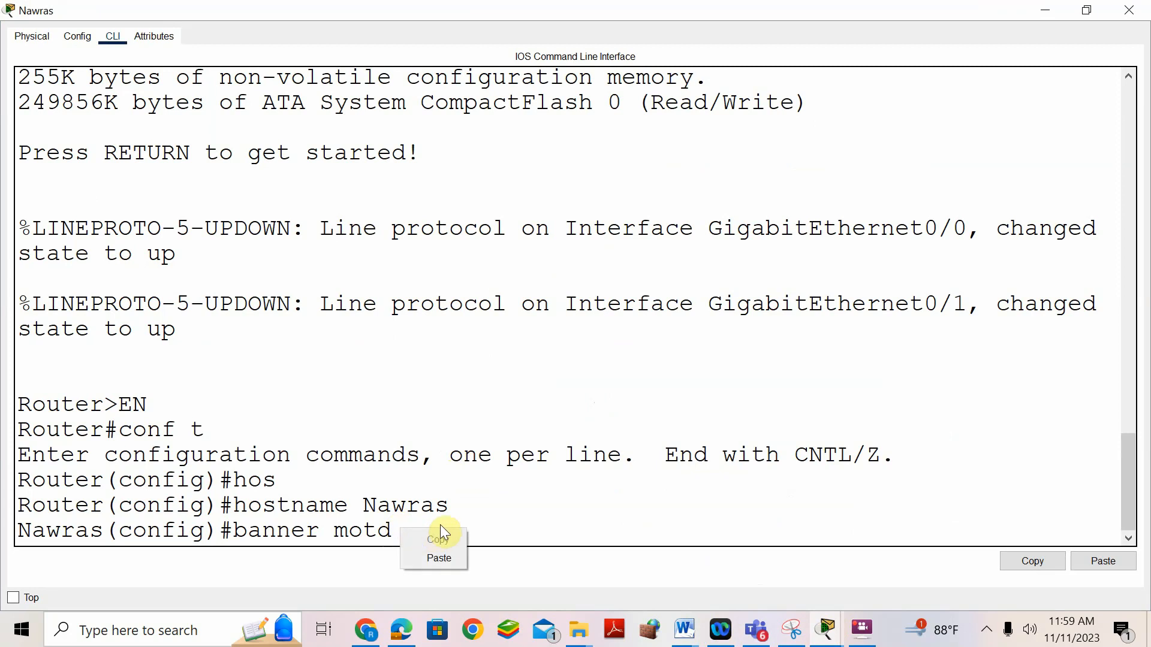
{"action": "left_click", "coordinate": [442, 558]}
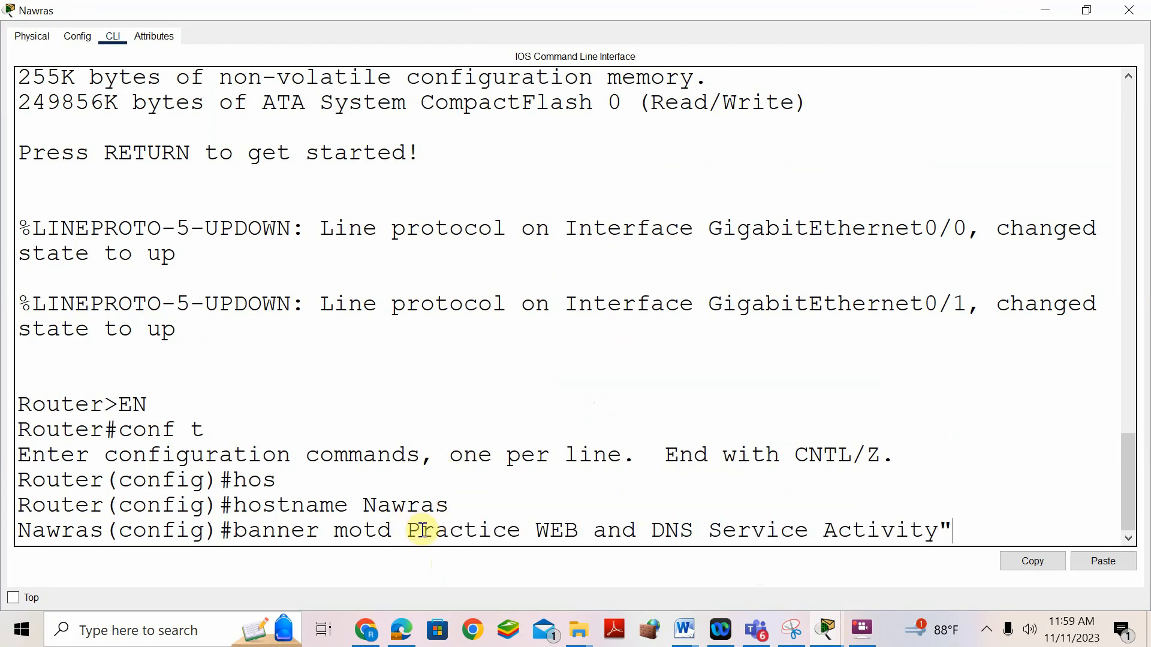
{"action": "key", "text": "Left"}
{"action": "key", "text": "Left"}
{"action": "key", "text": "Left"}
{"action": "key", "text": "Left"}
{"action": "key", "text": "Left"}
{"action": "key", "text": "Left"}
{"action": "key", "text": "Left"}
{"action": "key", "text": "Left"}
{"action": "key", "text": "Left"}
{"action": "key", "text": "Left"}
{"action": "key", "text": "Left"}
{"action": "key", "text": "Left"}
{"action": "key", "text": "Left"}
{"action": "key", "text": "Left"}
{"action": "key", "text": "Left"}
{"action": "key", "text": "Left"}
{"action": "key", "text": "Left"}
{"action": "type", "text": "\""}
{"action": "key", "text": "Return"}
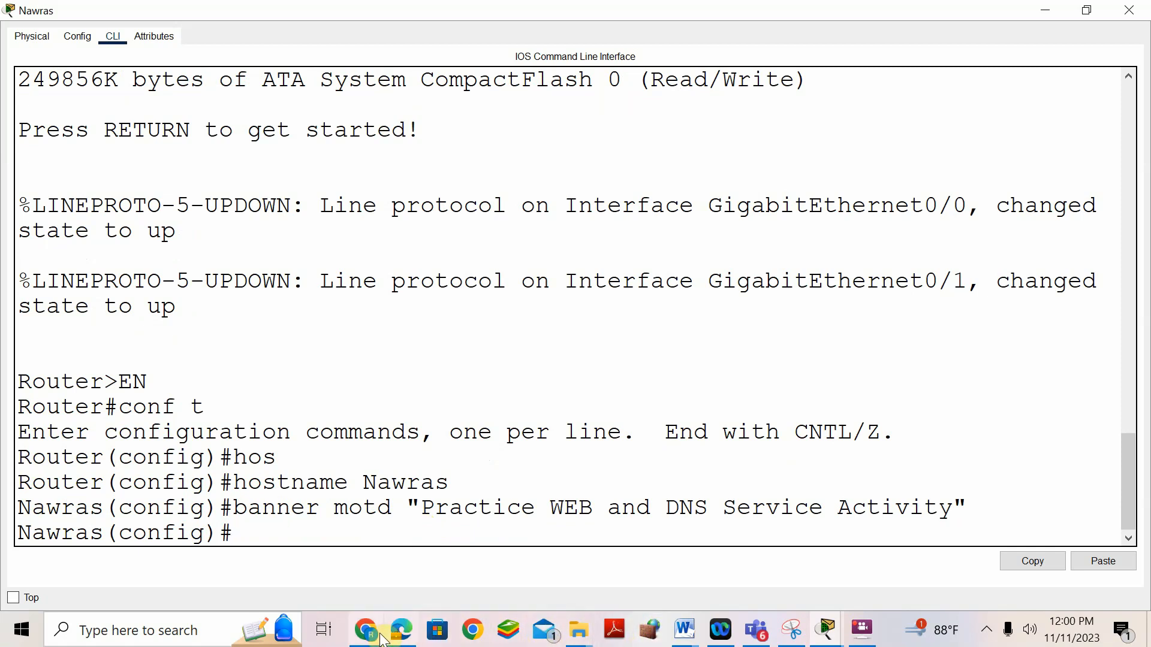
- Change 'IP' to 'IPv4' in the Step 3 interfaces bullet
{"action": "mouse_move", "coordinate": [683, 630]}
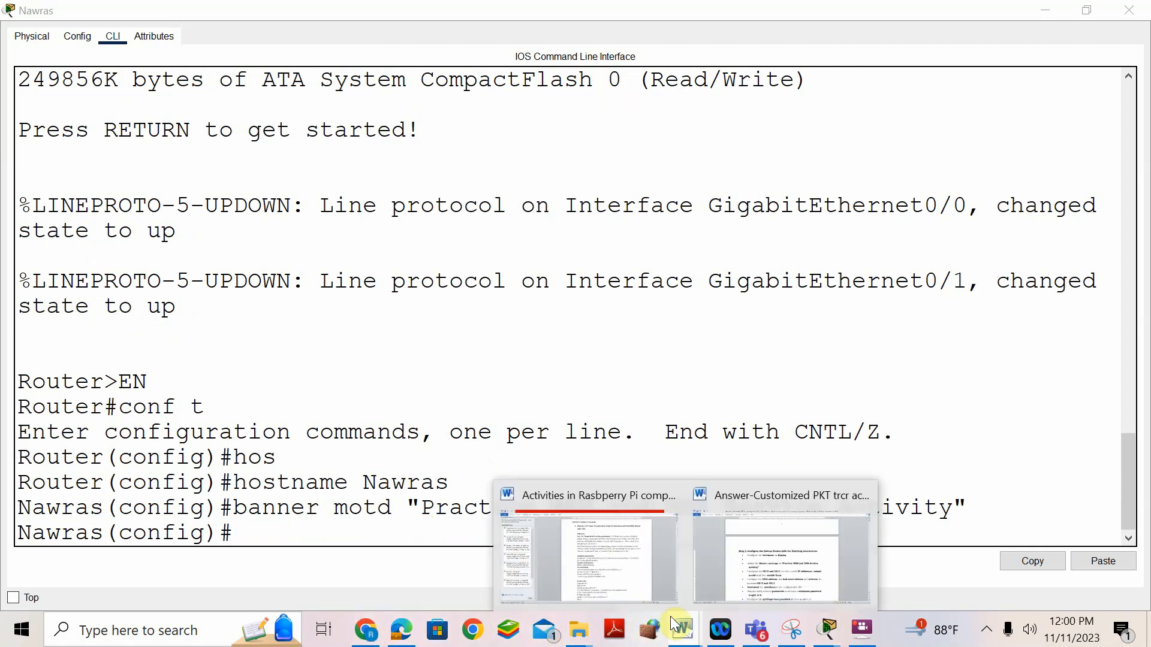
{"action": "left_click", "coordinate": [736, 560]}
{"action": "scroll", "coordinate": [470, 370], "scroll_direction": "down", "scroll_amount": 2}
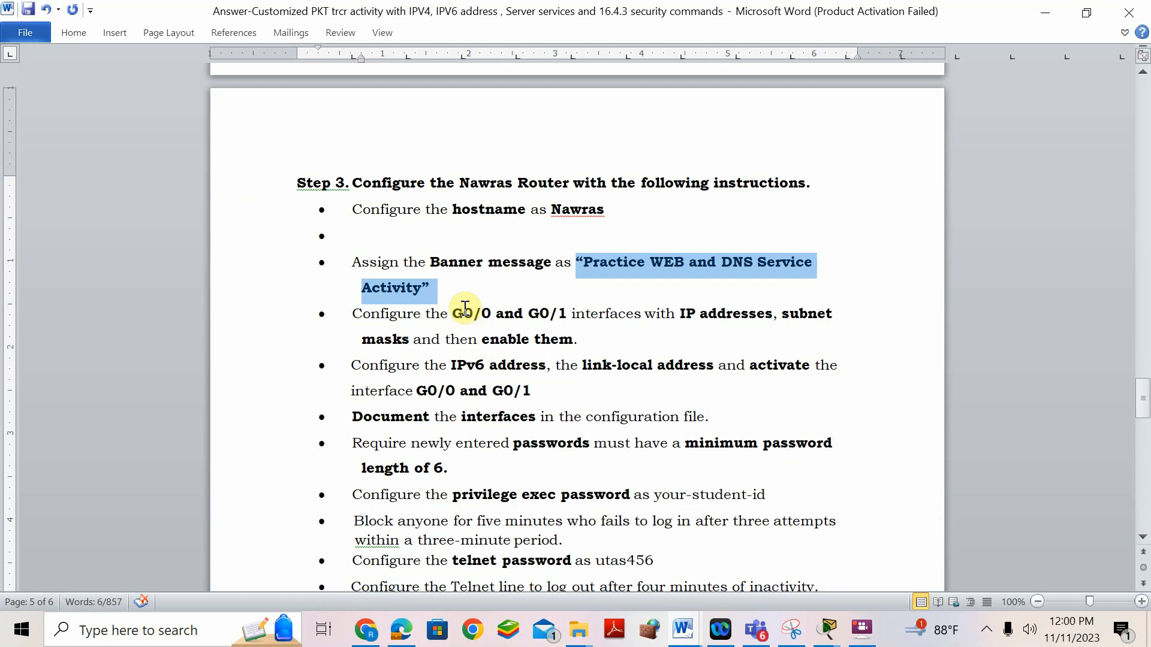
{"action": "left_click", "coordinate": [696, 315]}
{"action": "type", "text": "v4"}
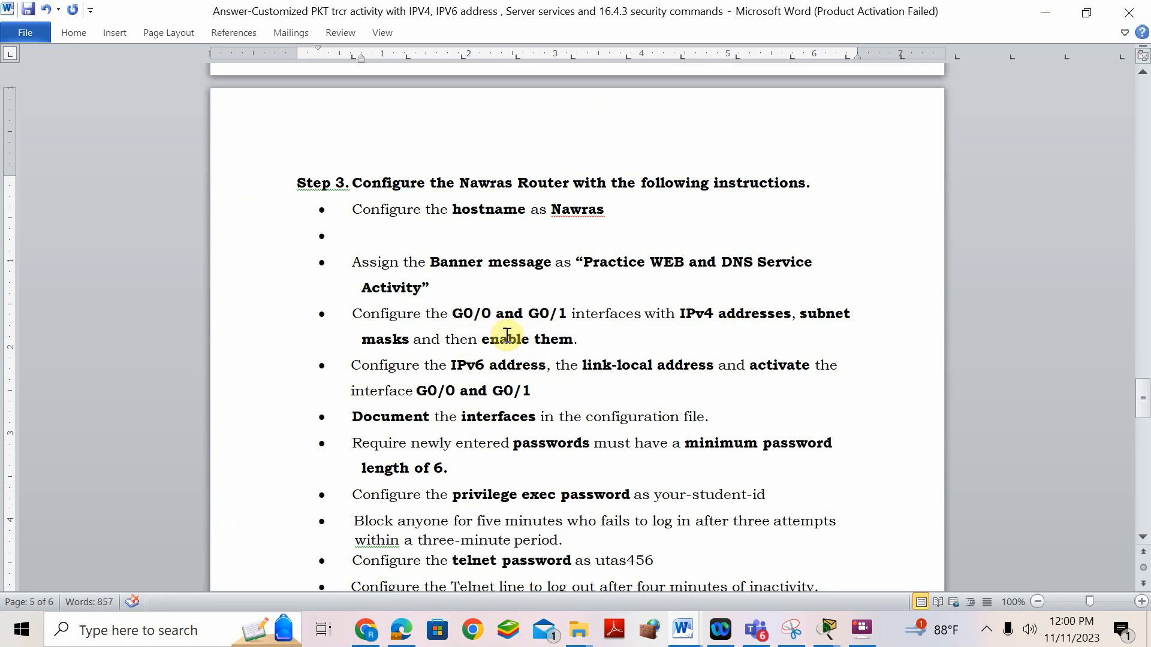
- Check Nawras G0/0 192.168.25.1 and G0/1 192.168.25.33 in the IPv4 address table
{"action": "scroll", "coordinate": [457, 310], "scroll_direction": "up", "scroll_amount": 5}
{"action": "scroll", "coordinate": [457, 310], "scroll_direction": "up", "scroll_amount": 8}
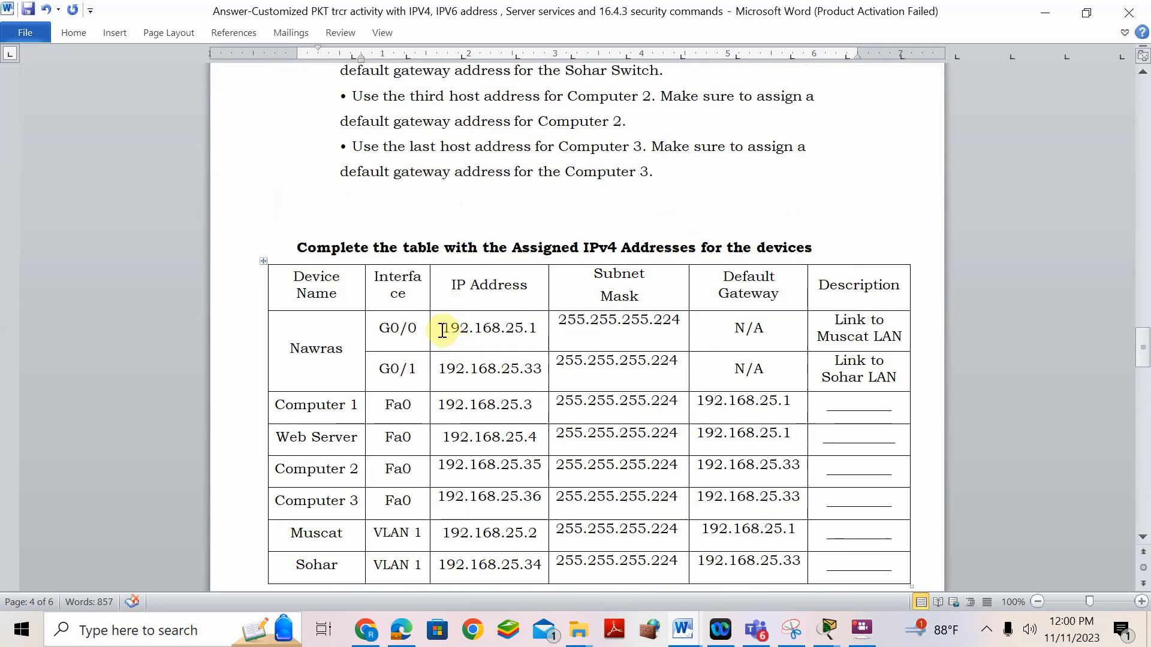
{"action": "left_click_drag", "start_coordinate": [442, 330], "coordinate": [529, 331]}
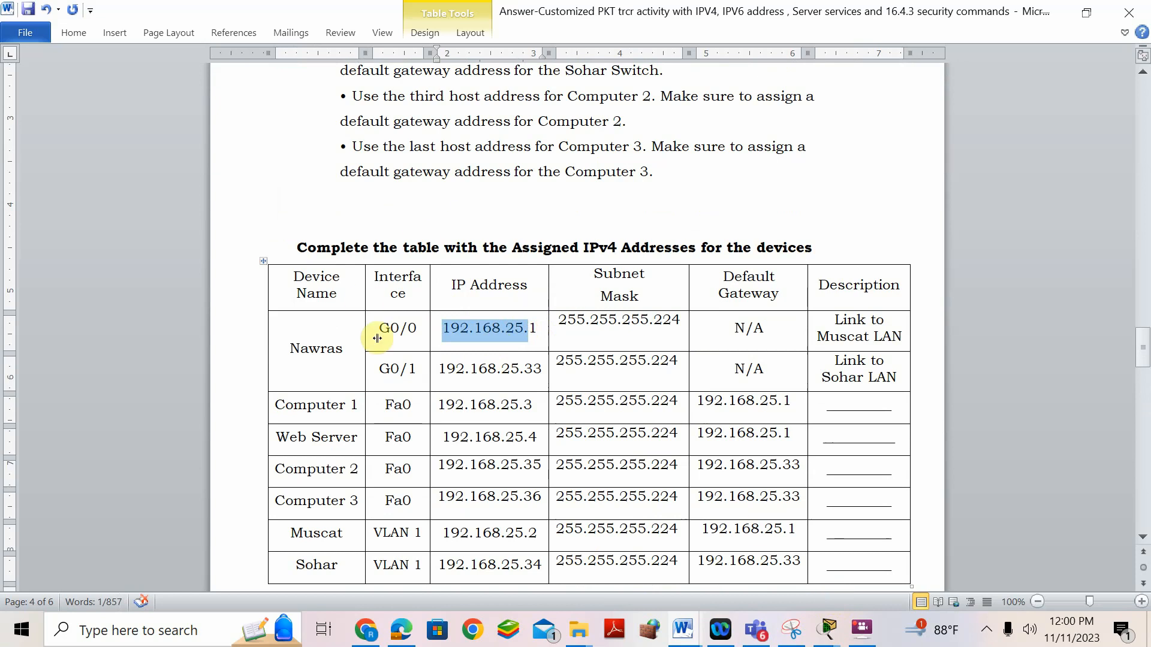
{"action": "left_click", "coordinate": [337, 341]}
{"action": "left_click_drag", "start_coordinate": [377, 365], "coordinate": [514, 370]}
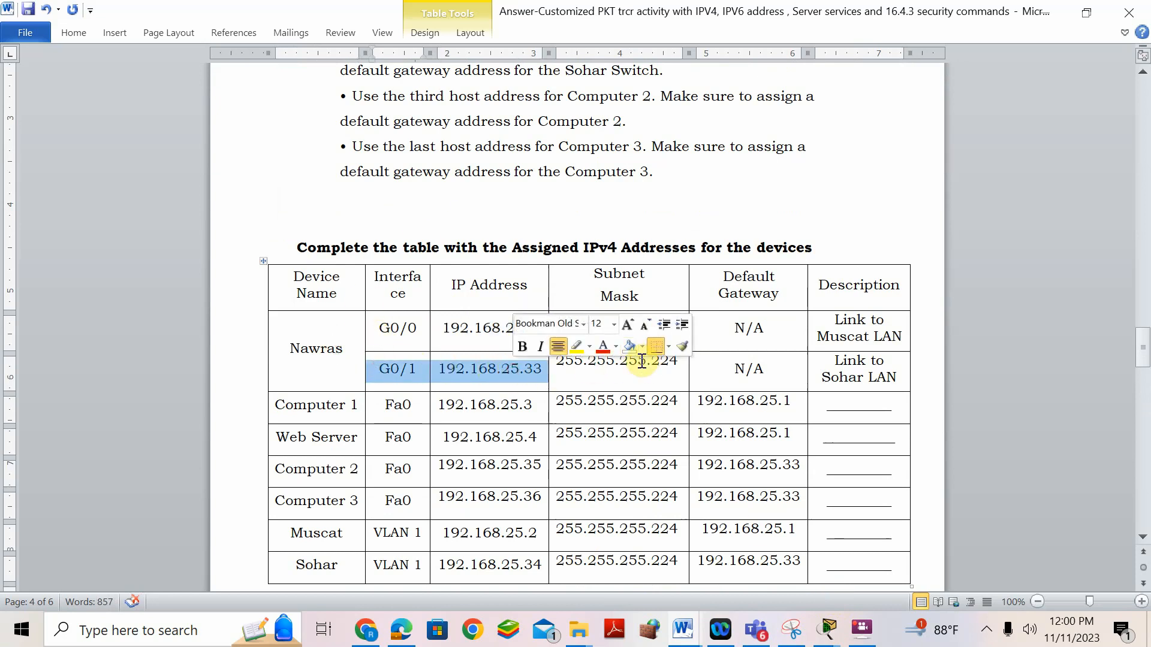
{"action": "mouse_move", "coordinate": [847, 631]}
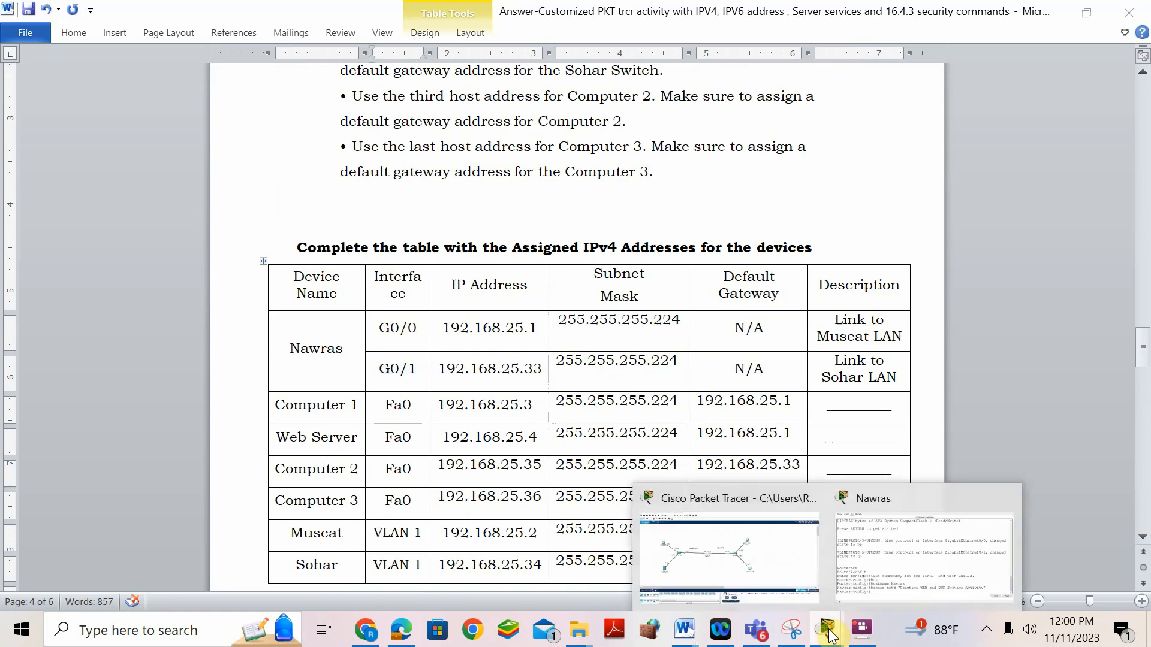
{"action": "left_click", "coordinate": [904, 513]}
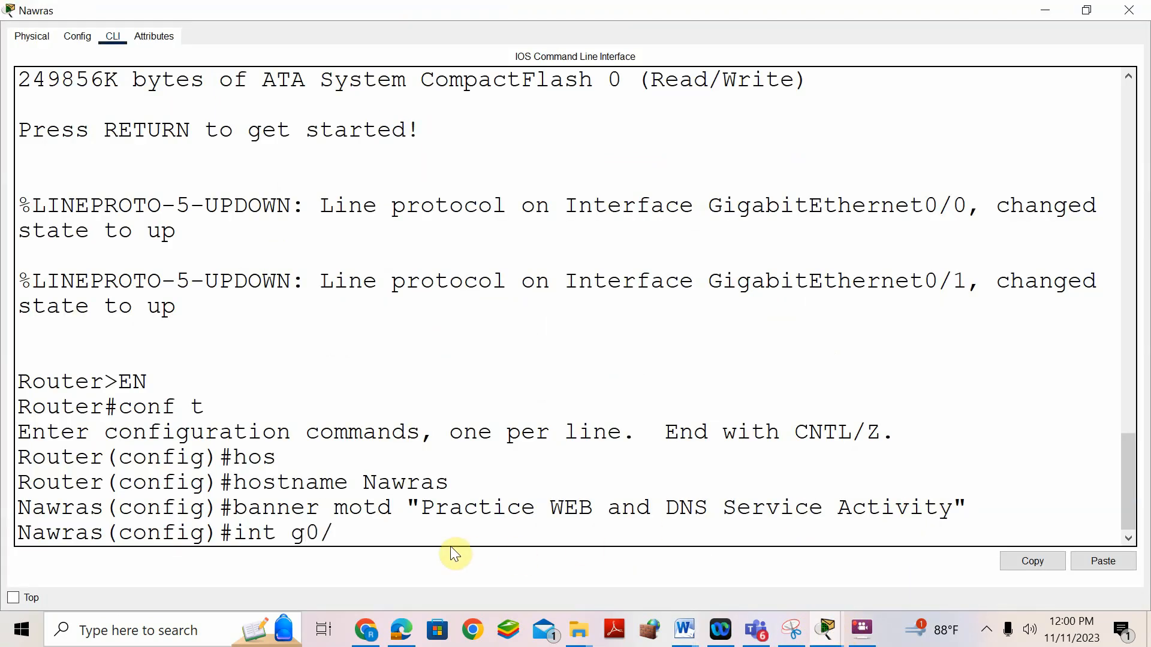
- Give G0/0 the address 192.168.25.1 255.255.255.224, enable it, and leave the interface
{"action": "key", "text": "Return"}
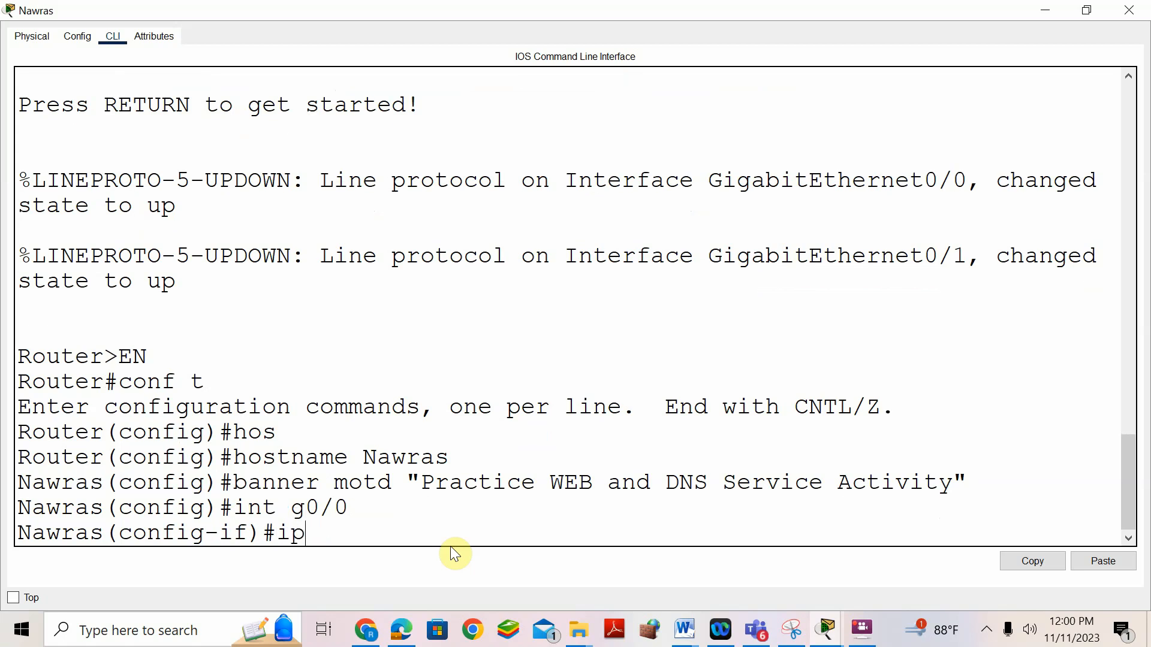
{"action": "type", "text": "ip ad"}
{"action": "key", "text": "Tab"}
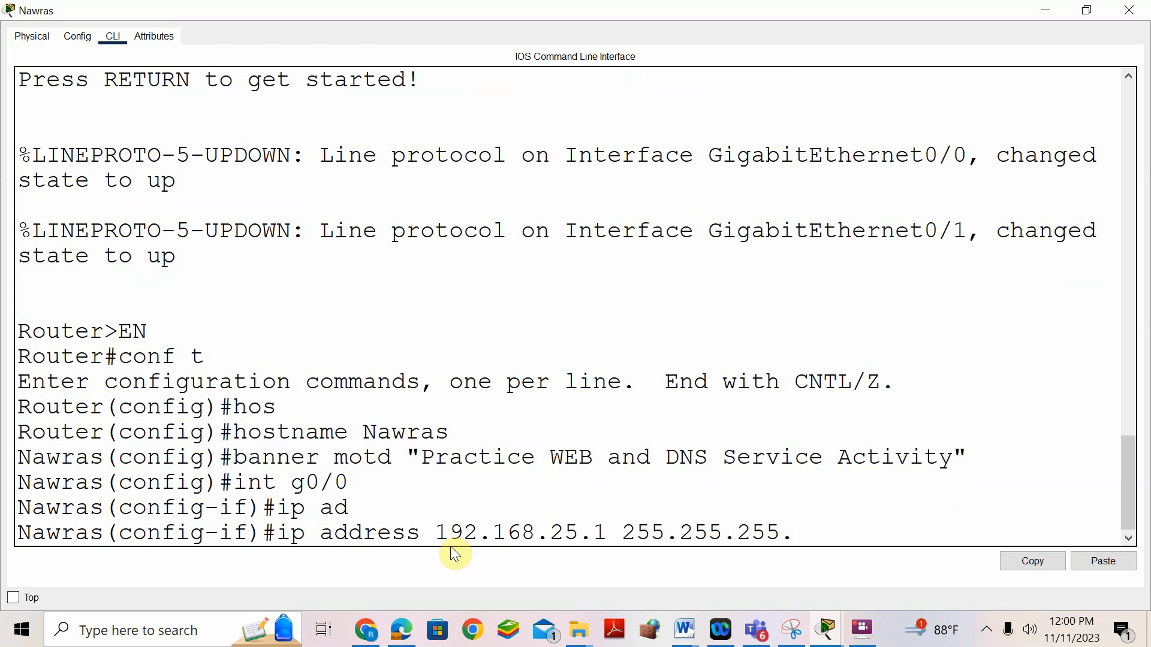
{"action": "key", "text": "Return"}
{"action": "type", "text": "no sh"}
{"action": "key", "text": "Tab"}
{"action": "key", "text": "Return"}
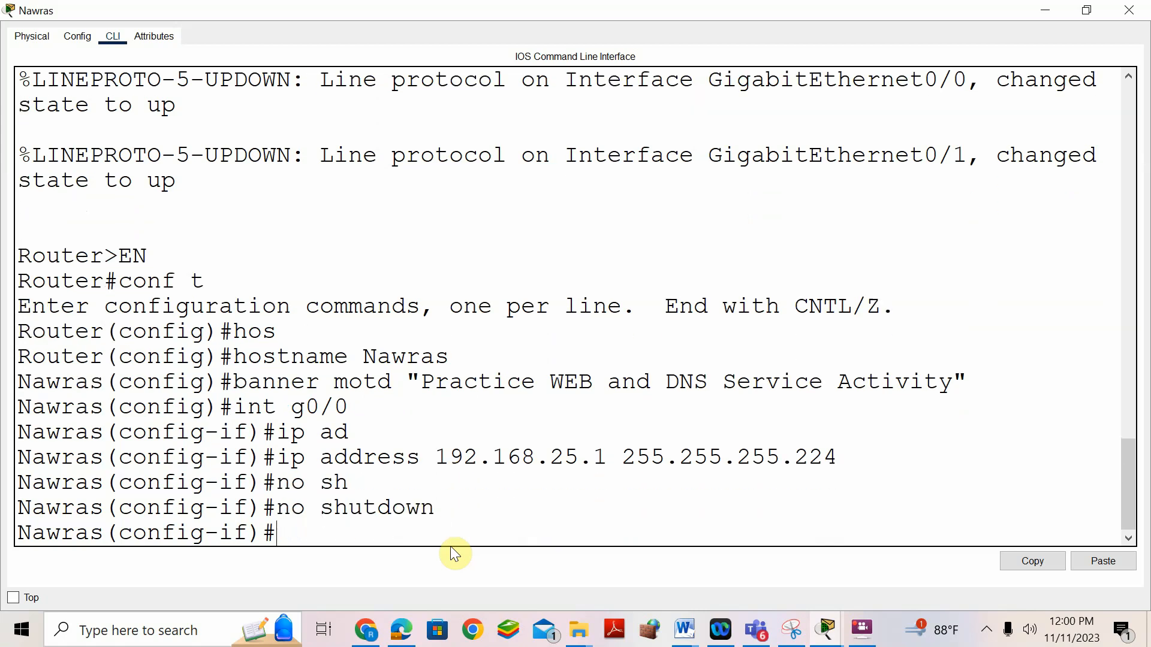
{"action": "key", "text": "Return"}
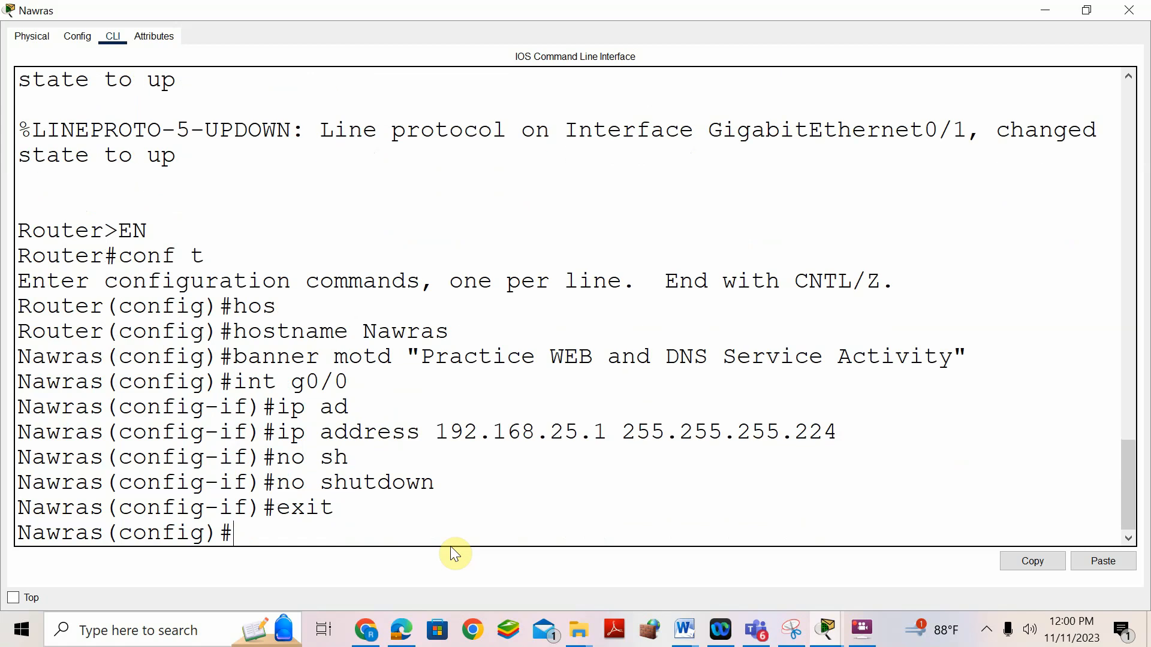
- Give G0/1 the address 192.168.25.33 255.255.255.224, enable it, and exit
{"action": "type", "text": "int g0/1"}
{"action": "key", "text": "Return"}
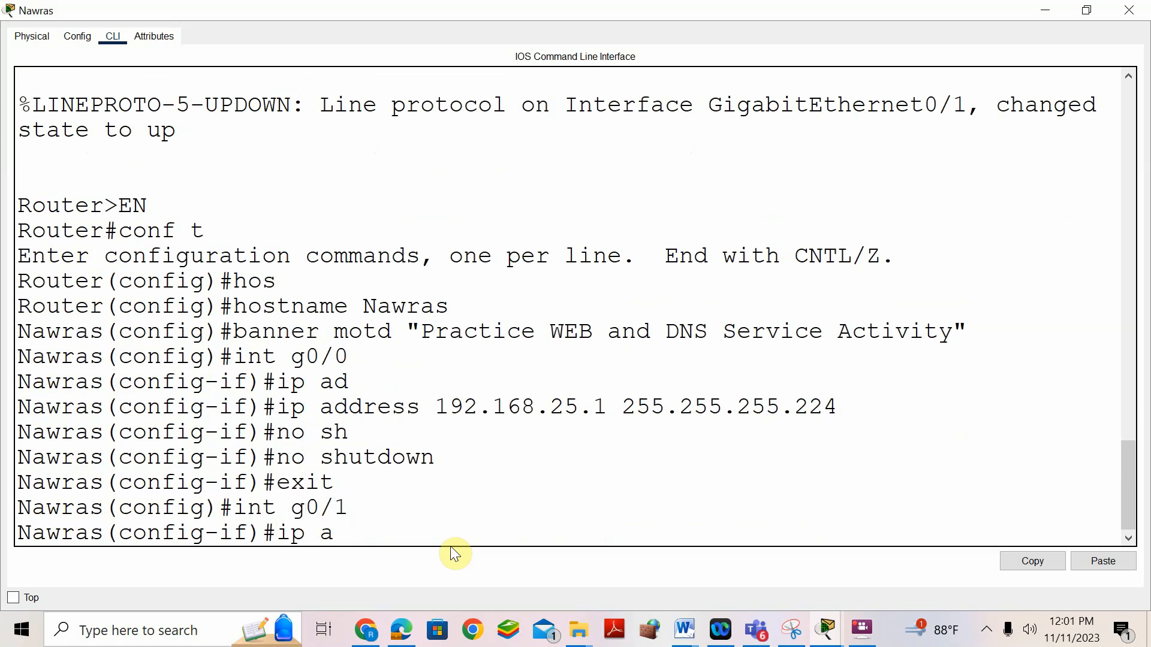
{"action": "type", "text": "ip address 192.168.2"}
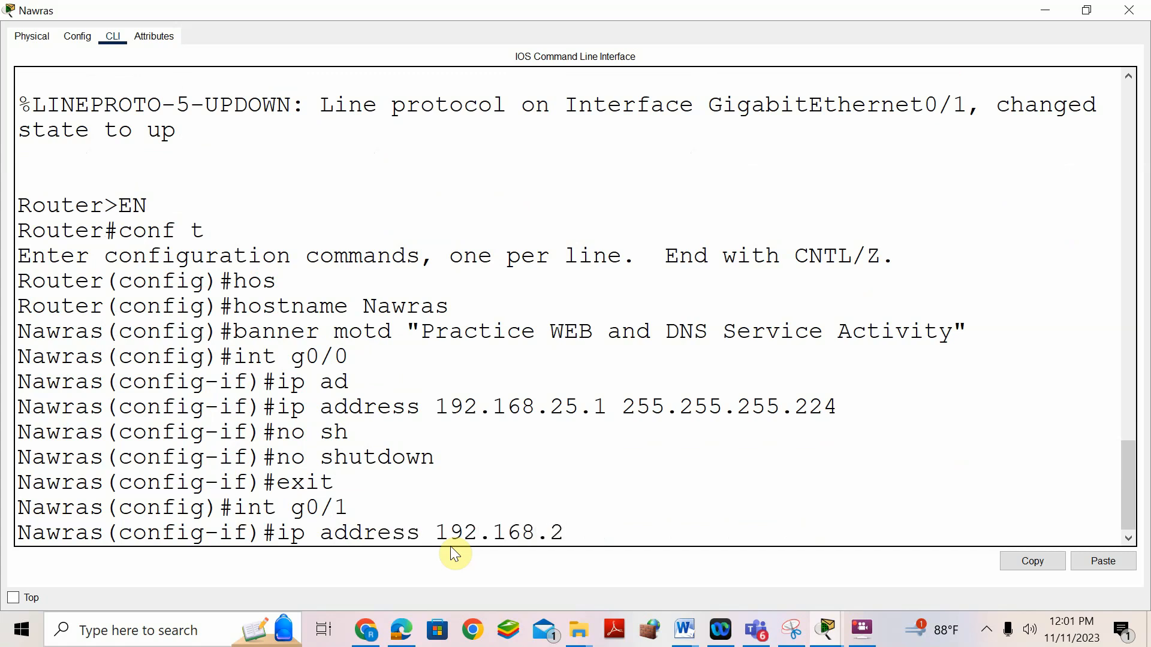
{"action": "type", "text": "5.33 255.255.255.224"}
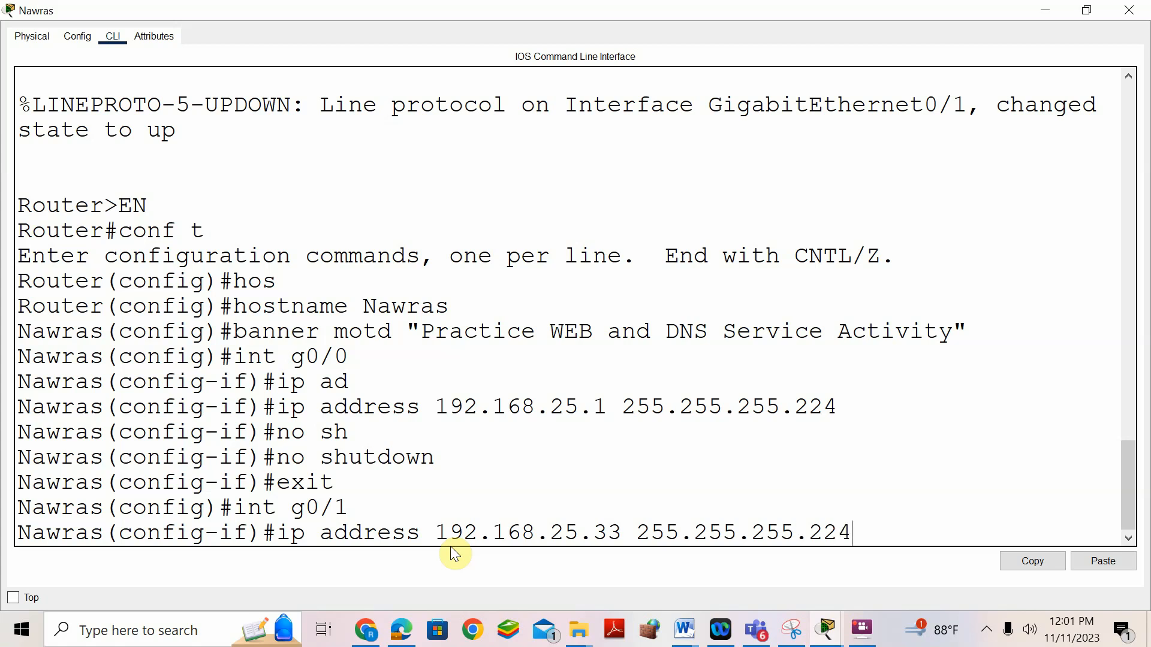
{"action": "key", "text": "Return"}
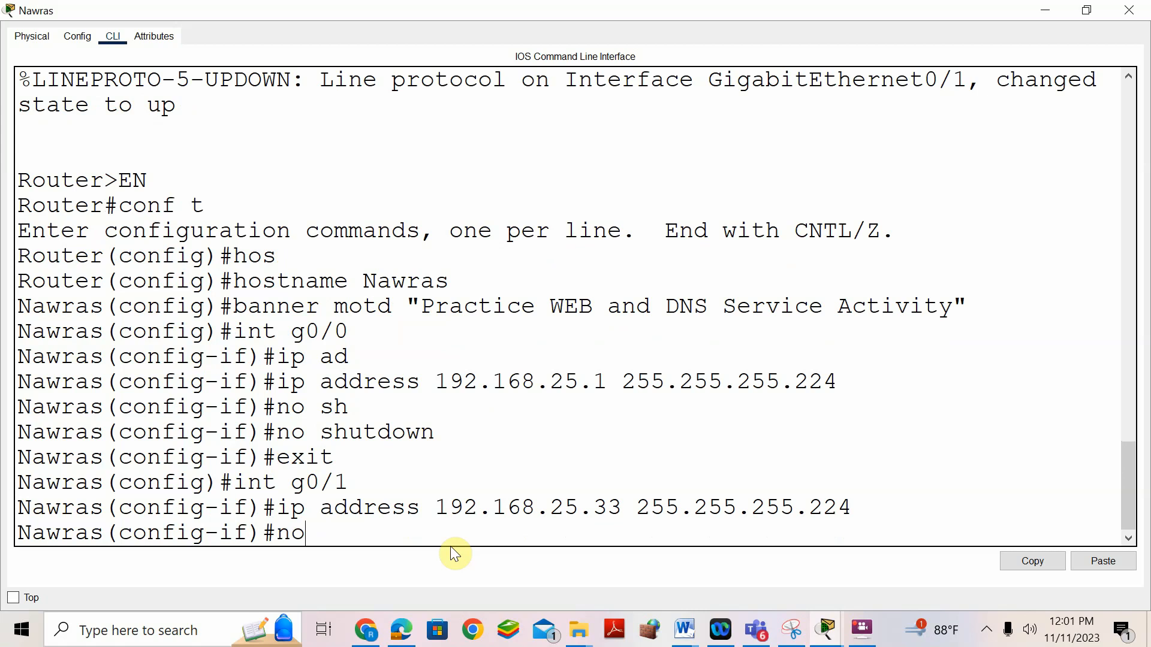
{"action": "type", "text": "no shuut"}
{"action": "key", "text": "Return"}
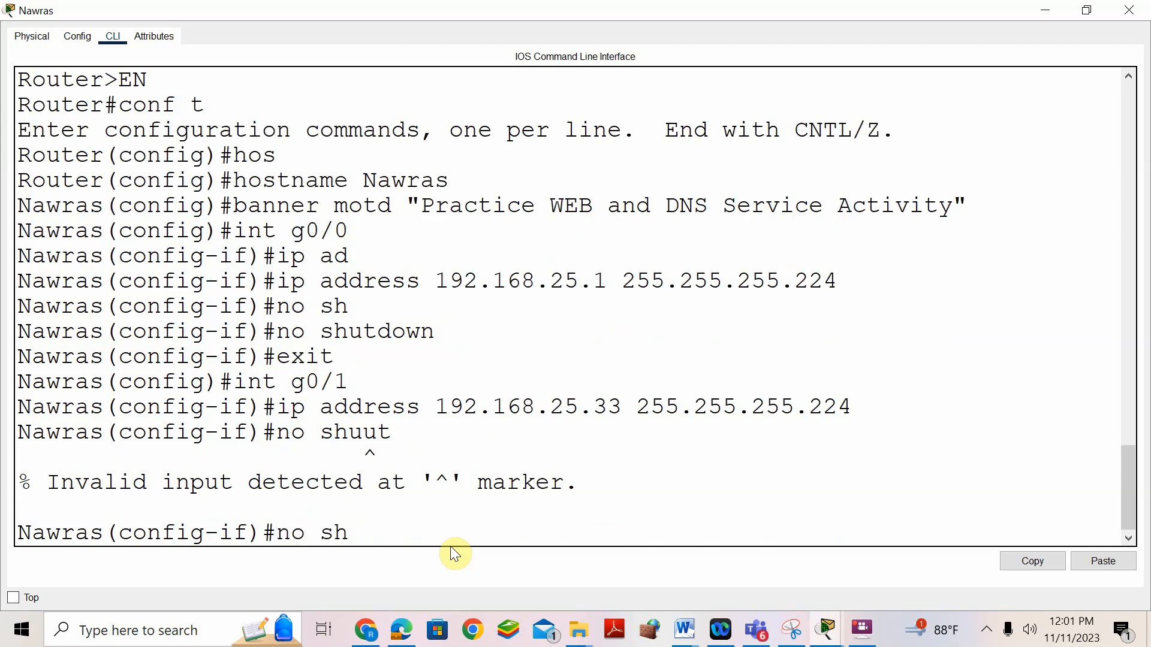
{"action": "key", "text": "Return"}
{"action": "type", "text": "exi"}
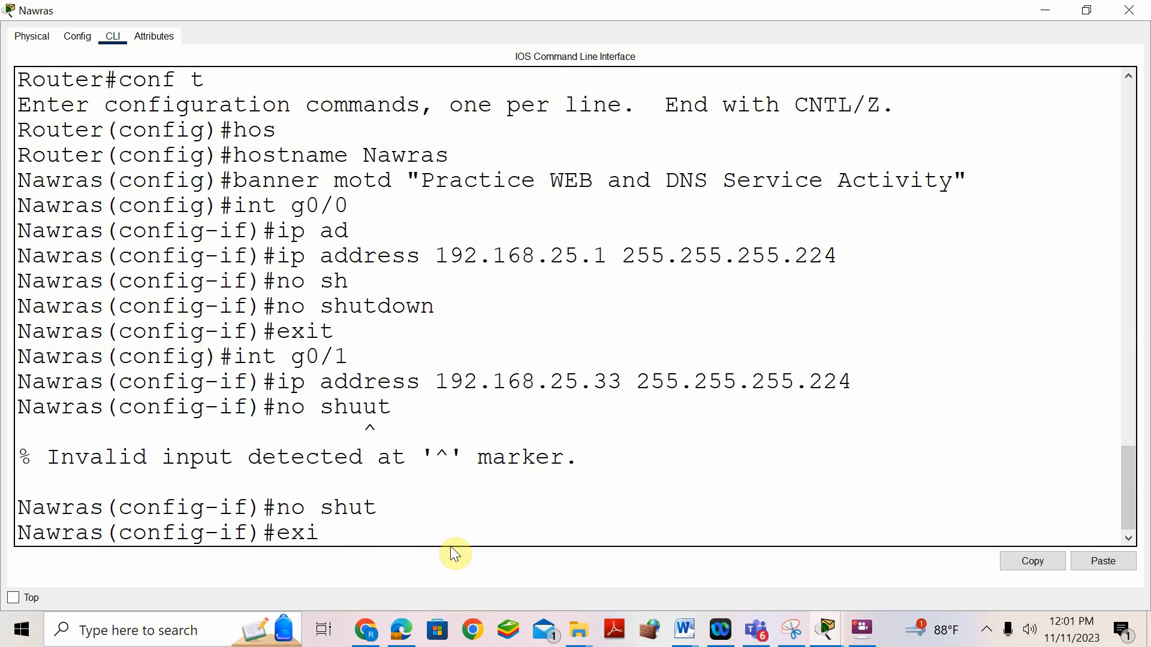
{"action": "type", "text": "t"}
{"action": "key", "text": "Return"}
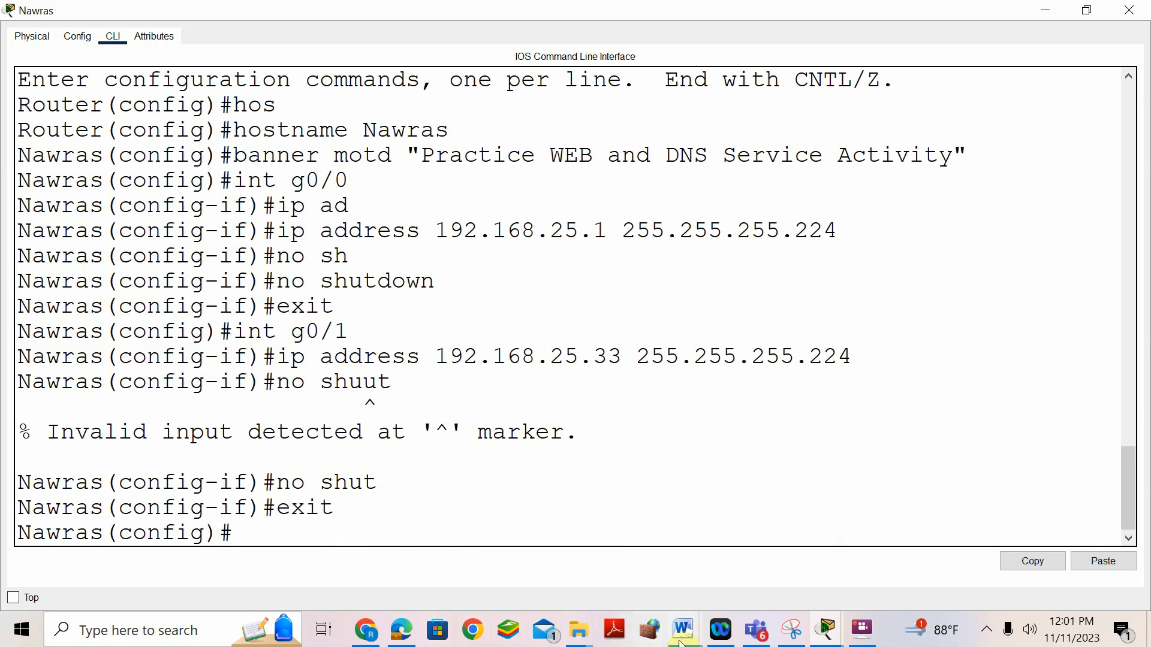
- Bring Word back and scroll up to the Nawras IPv6 table (2001:DB8:BCBA:6::1/64, 2001:DB8:BCBA:7::1/64, FE80::1)
{"action": "mouse_move", "coordinate": [685, 630]}
{"action": "left_click", "coordinate": [729, 552]}
{"action": "scroll", "coordinate": [480, 354], "scroll_direction": "down", "scroll_amount": 20}
{"action": "scroll", "coordinate": [479, 354], "scroll_direction": "up", "scroll_amount": 3}
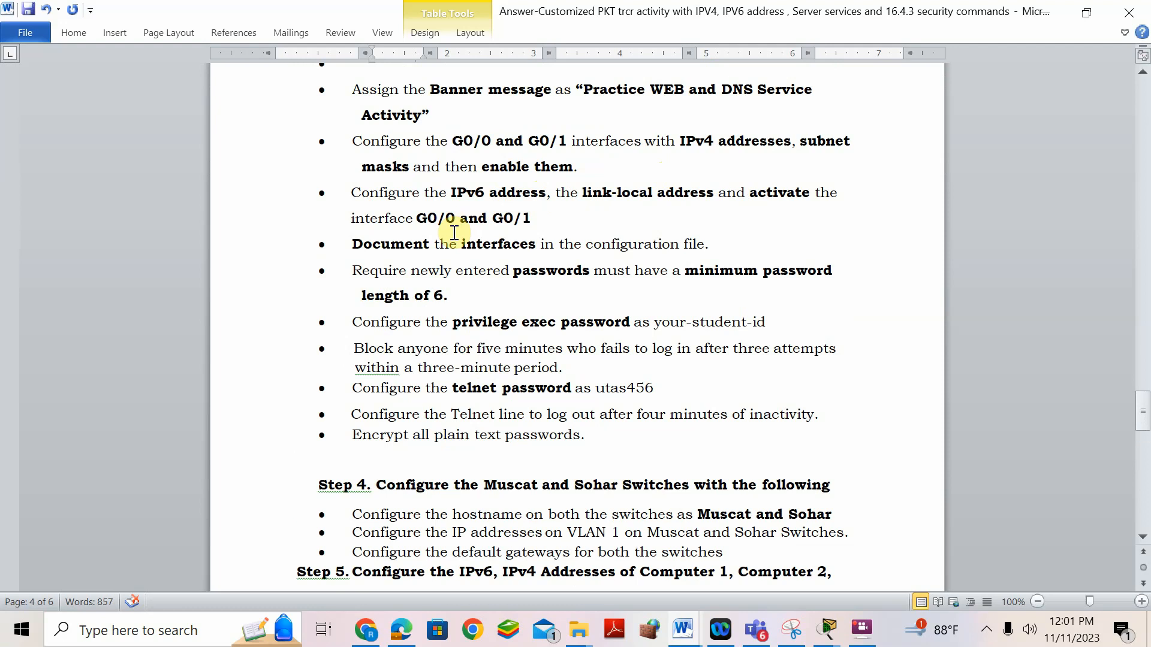
{"action": "scroll", "coordinate": [454, 232], "scroll_direction": "up", "scroll_amount": 3}
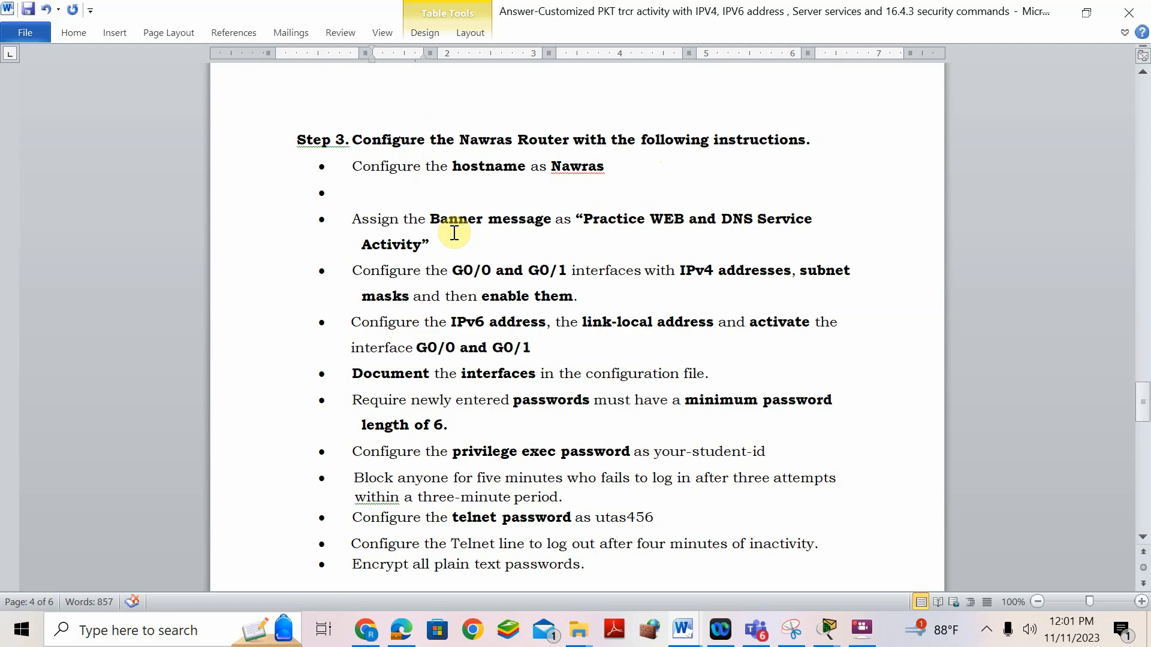
{"action": "scroll", "coordinate": [454, 233], "scroll_direction": "up", "scroll_amount": 20}
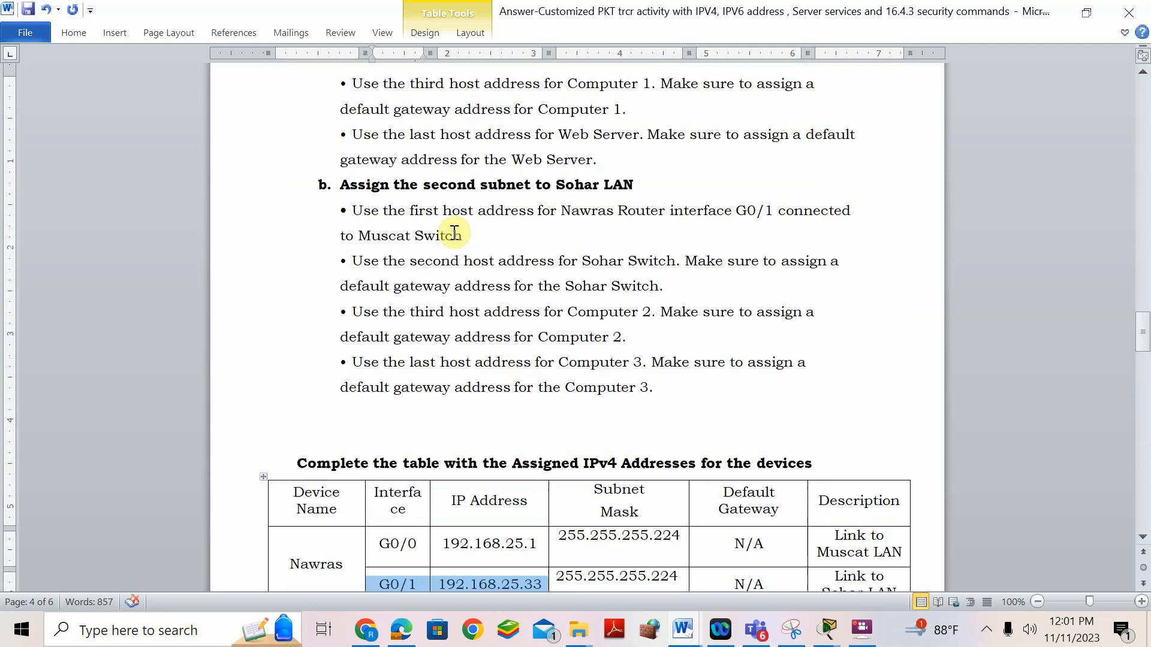
{"action": "scroll", "coordinate": [455, 233], "scroll_direction": "up", "scroll_amount": 20}
{"action": "scroll", "coordinate": [454, 233], "scroll_direction": "up", "scroll_amount": 20}
{"action": "scroll", "coordinate": [453, 234], "scroll_direction": "up", "scroll_amount": 12}
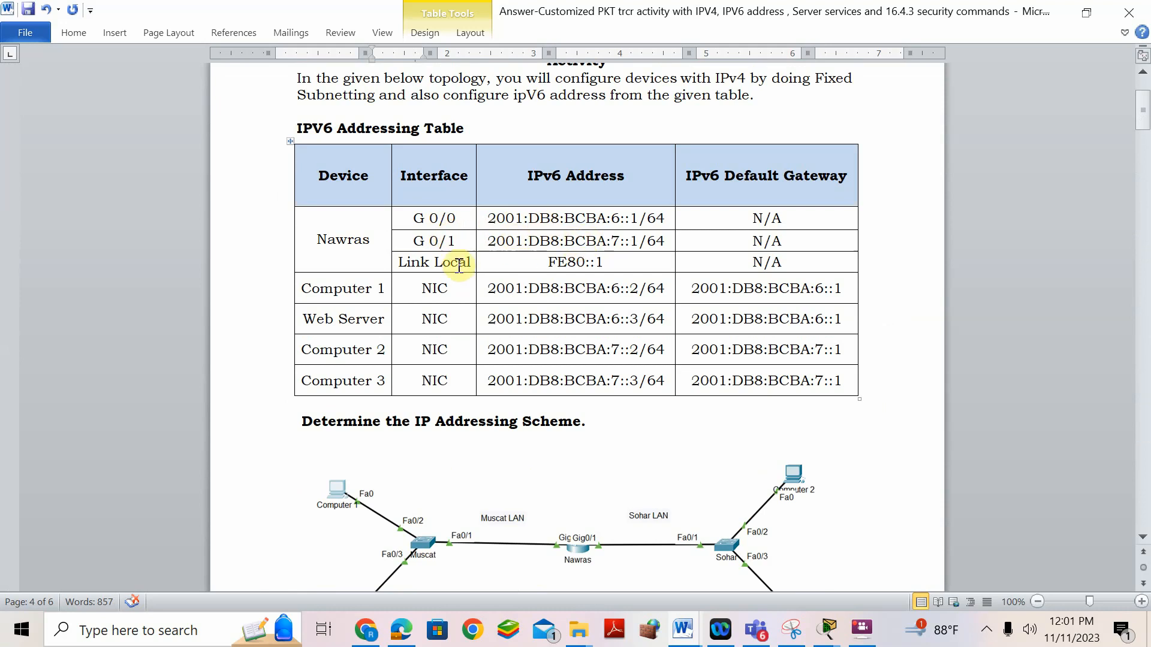
- Turn on ipv6 unicast-routing on the Nawras router
{"action": "mouse_move", "coordinate": [829, 635]}
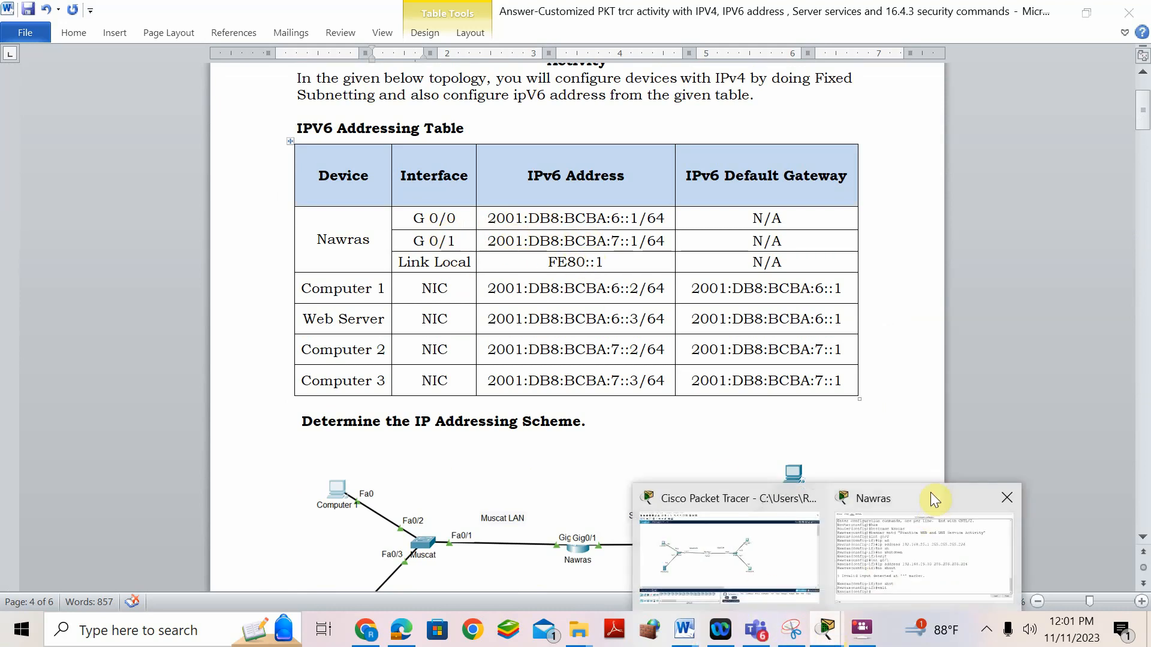
{"action": "left_click", "coordinate": [930, 496]}
{"action": "type", "text": "ipv6 unic"}
{"action": "key", "text": "Tab"}
{"action": "key", "text": "Return"}
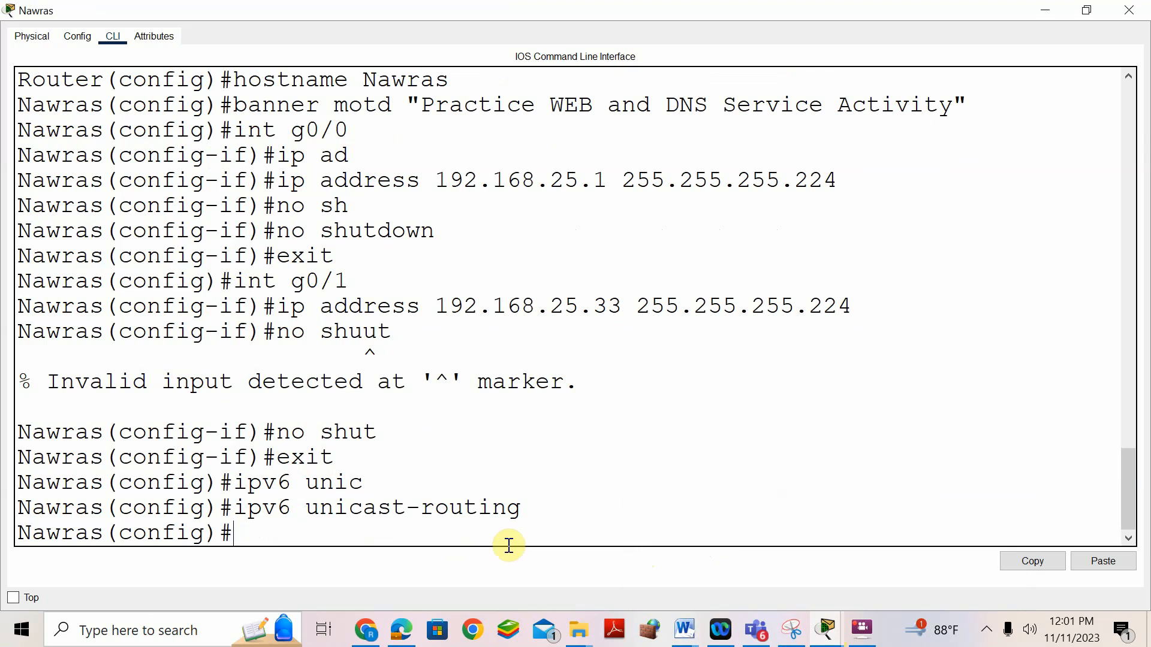
- Enter interface g0/0 and start an ipv6 address command
{"action": "type", "text": "int g0/0"}
{"action": "key", "text": "Return"}
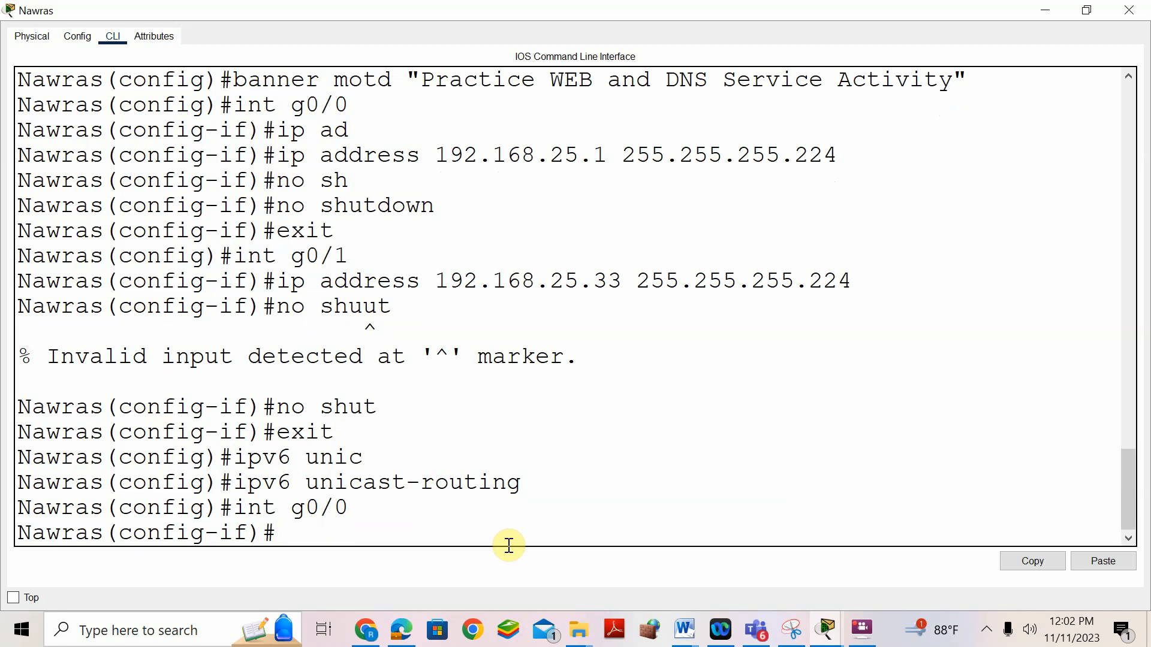
{"action": "type", "text": "ipv6 ad"}
{"action": "key", "text": "Tab"}
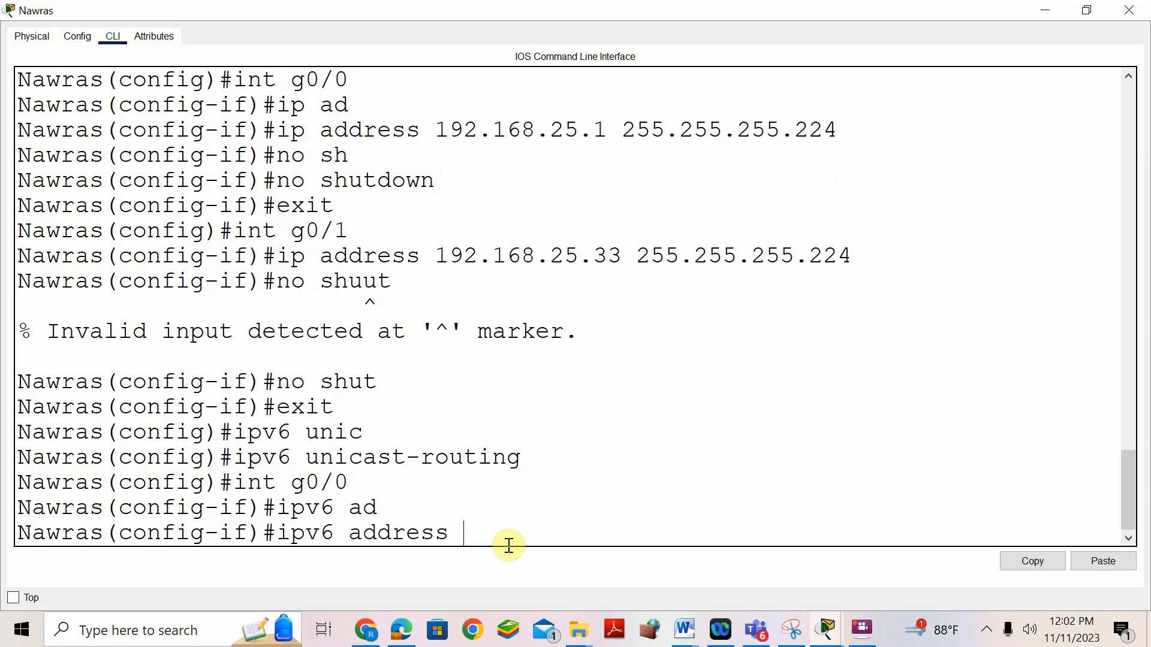
- Copy the G0/0 IPv6 address 2001:DB8:BCBA:6::1/64 from the Word table and bring up paste at the Nawras prompt
{"action": "mouse_move", "coordinate": [686, 636]}
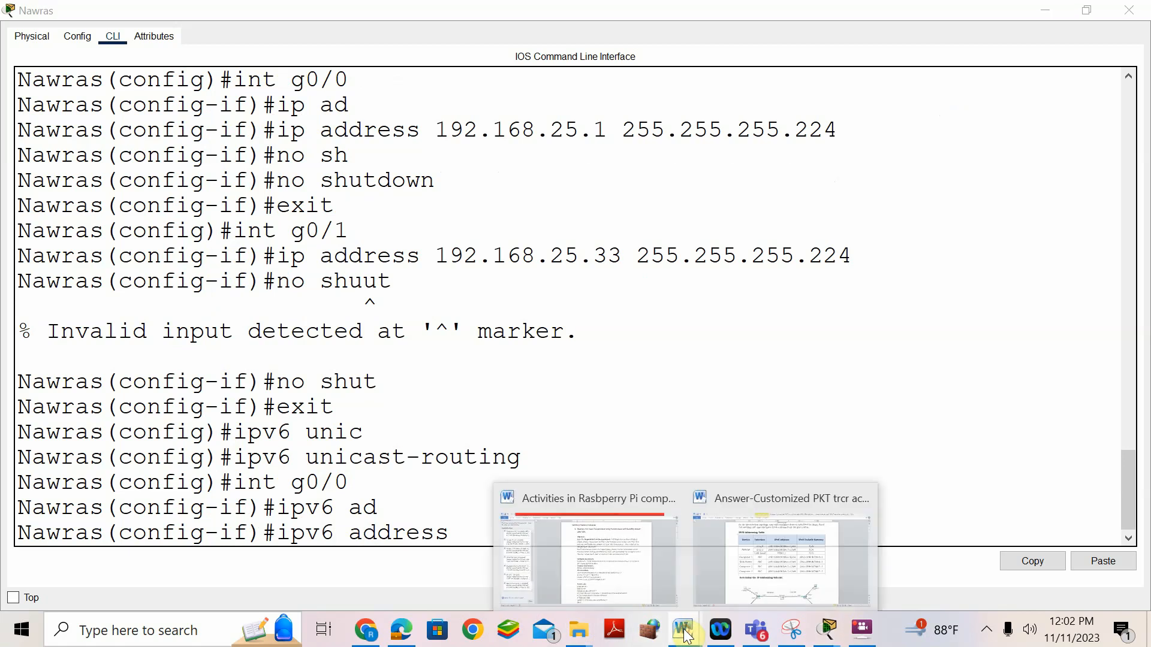
{"action": "left_click", "coordinate": [721, 496]}
{"action": "left_click_drag", "start_coordinate": [492, 220], "coordinate": [664, 221]}
{"action": "right_click", "coordinate": [653, 223]}
{"action": "left_click", "coordinate": [674, 229]}
{"action": "left_click", "coordinate": [827, 635]}
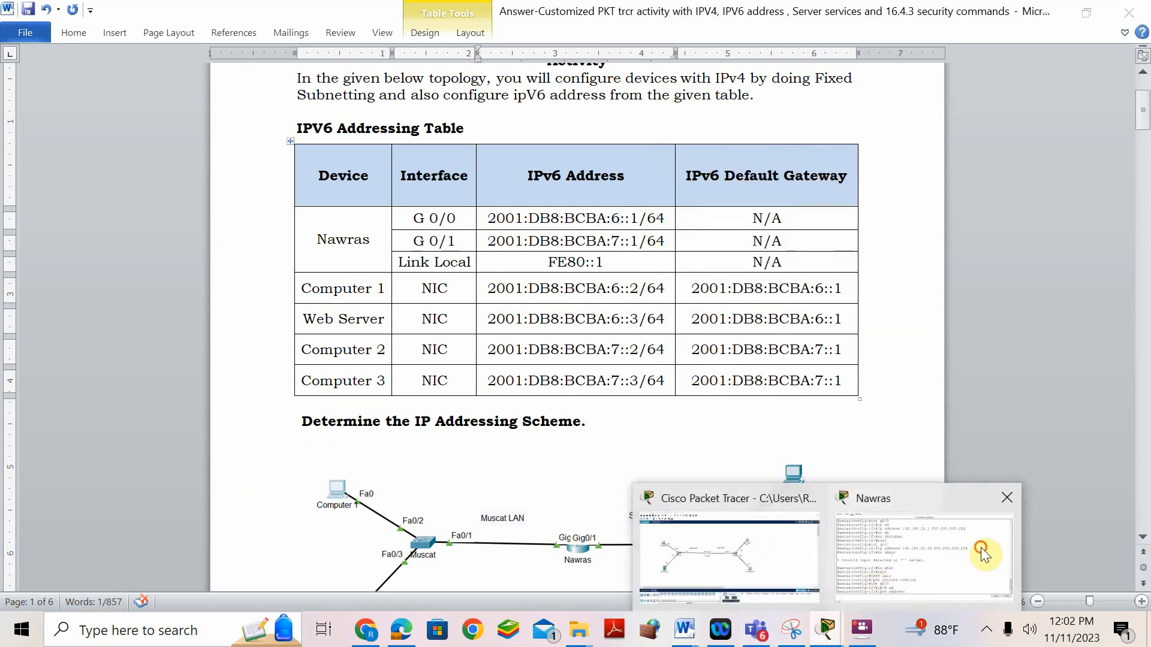
{"action": "left_click", "coordinate": [983, 549]}
{"action": "right_click", "coordinate": [462, 541]}
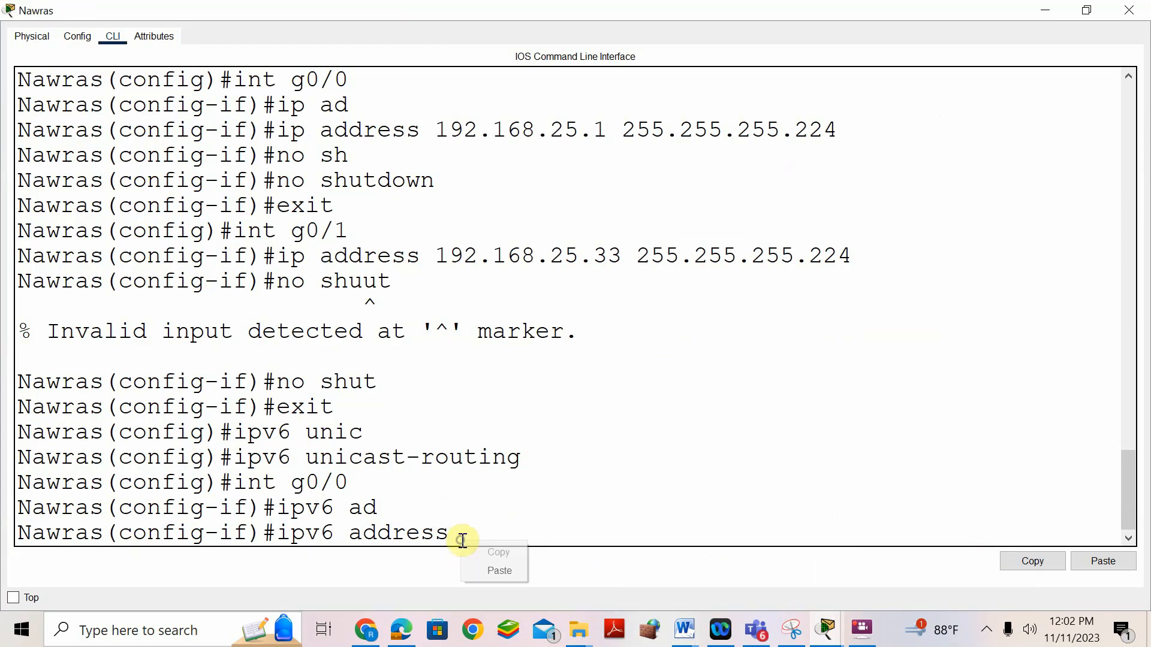
- Apply 2001:DB8:BCBA:6::1/64 and link-local FE80::1 to G0/0
{"action": "left_click", "coordinate": [501, 572]}
{"action": "key", "text": "Return"}
{"action": "type", "text": "ipv6 ad"}
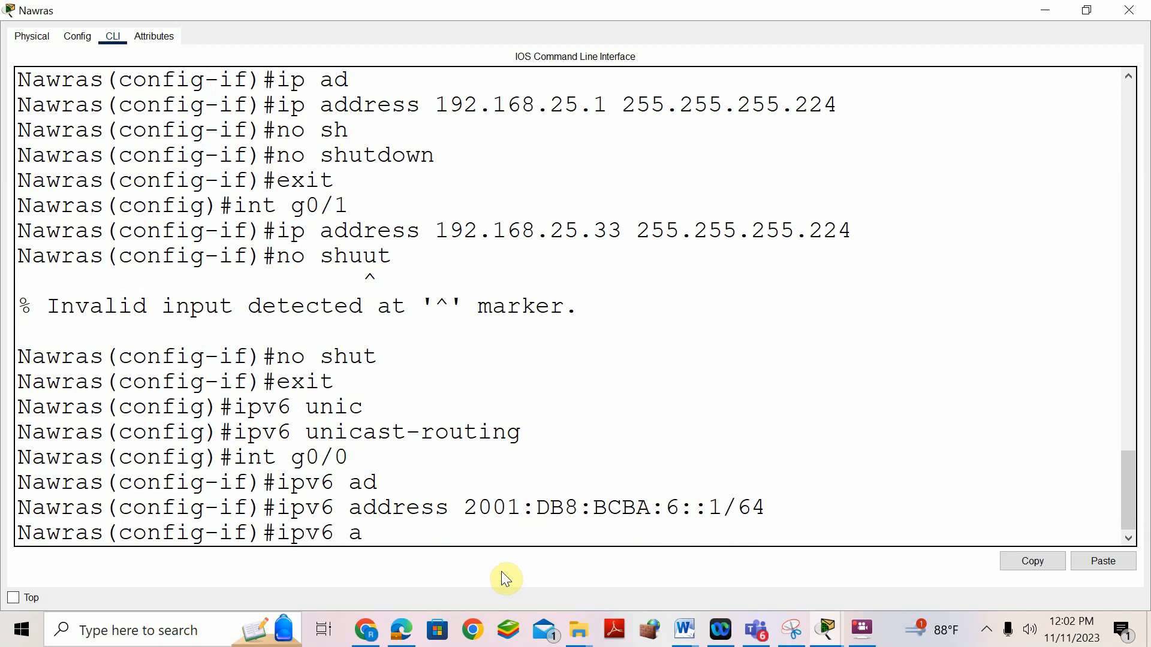
{"action": "key", "text": "Tab"}
{"action": "type", "text": "F"}
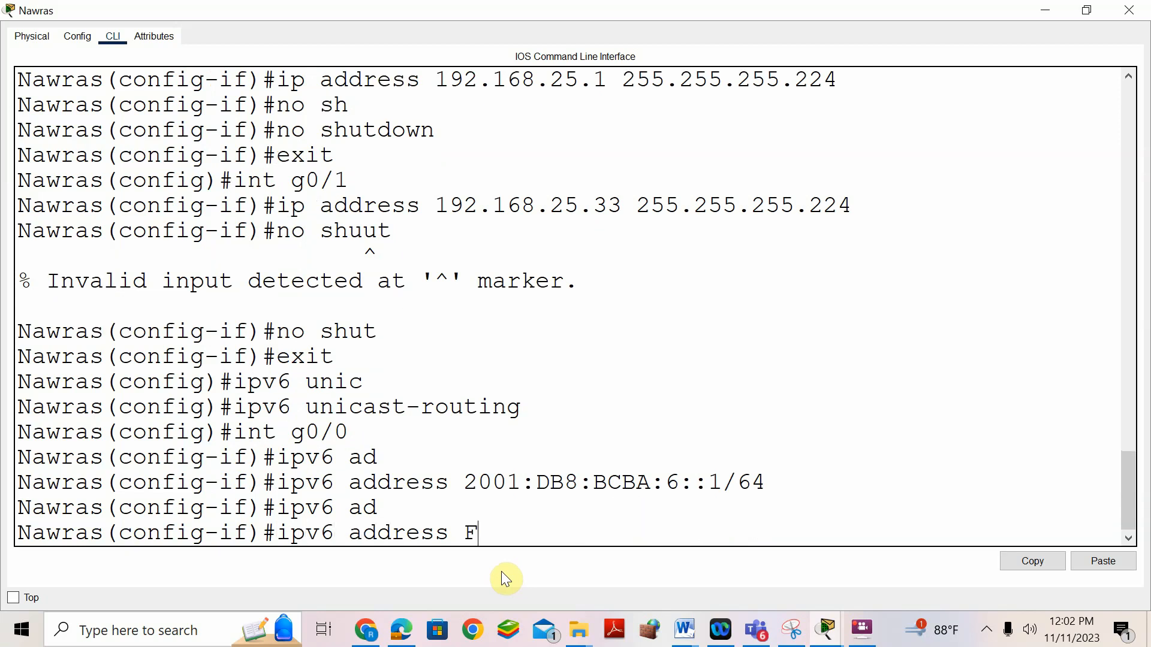
{"action": "type", "text": "E80::1 link-local"}
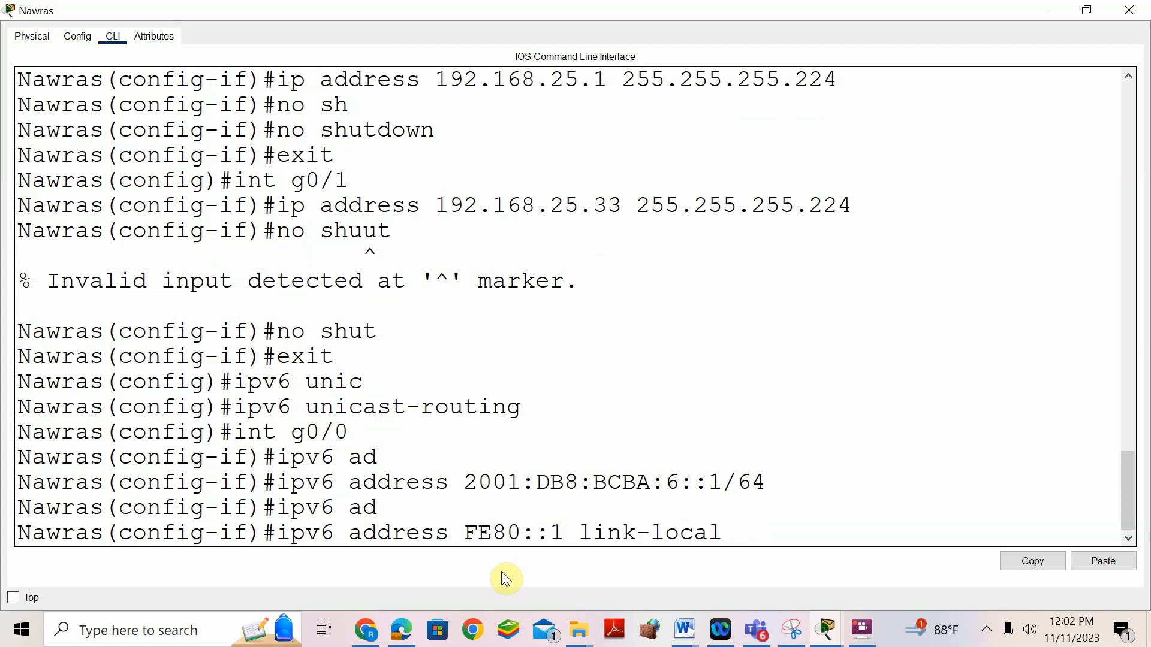
{"action": "key", "text": "Return"}
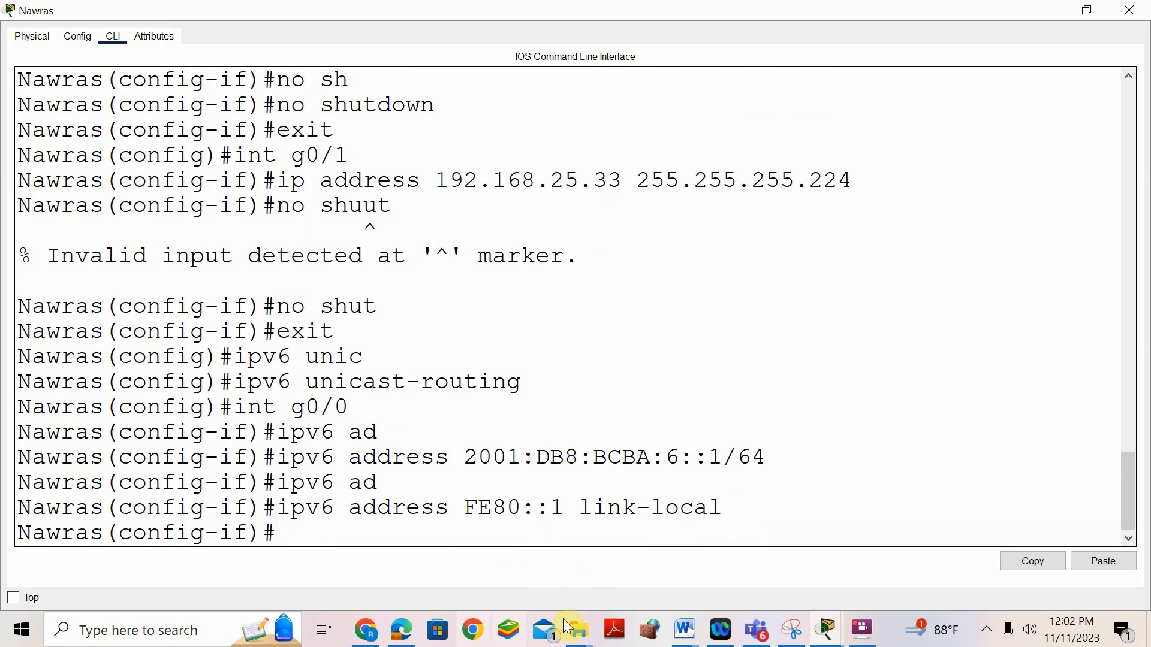
- Bring the Word document forward and scroll down to the Step 3 IPv6 and link-local bullet
{"action": "mouse_move", "coordinate": [684, 629]}
{"action": "left_click", "coordinate": [754, 581]}
{"action": "scroll", "coordinate": [600, 491], "scroll_direction": "down", "scroll_amount": 15}
{"action": "scroll", "coordinate": [440, 474], "scroll_direction": "down", "scroll_amount": 20}
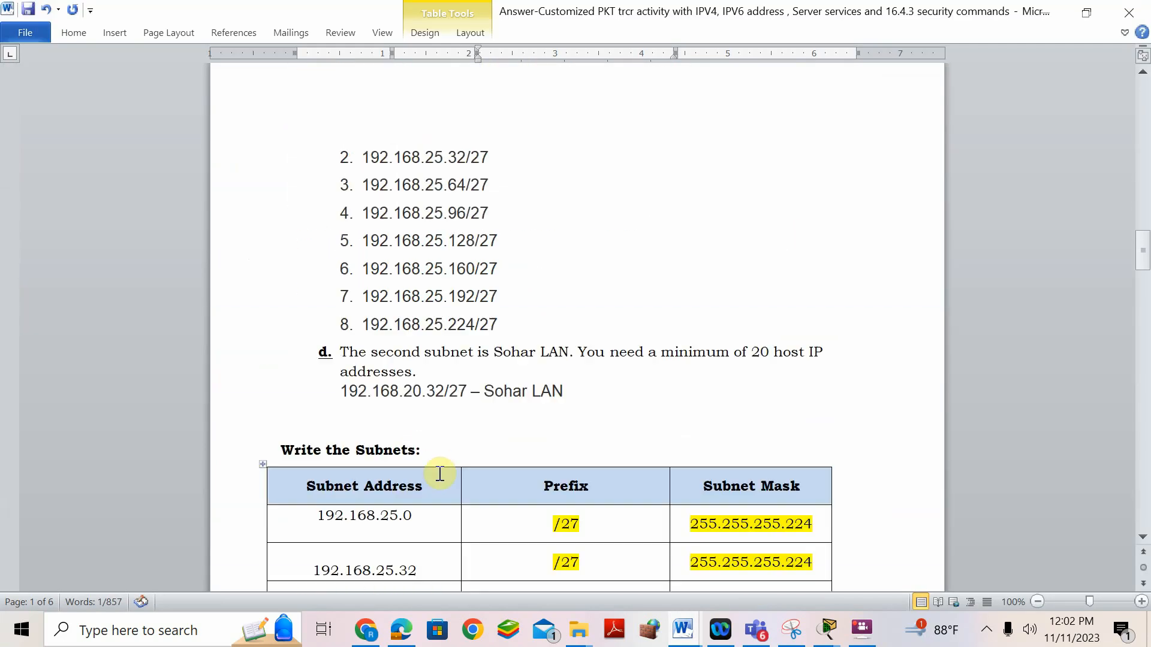
{"action": "scroll", "coordinate": [439, 476], "scroll_direction": "down", "scroll_amount": 20}
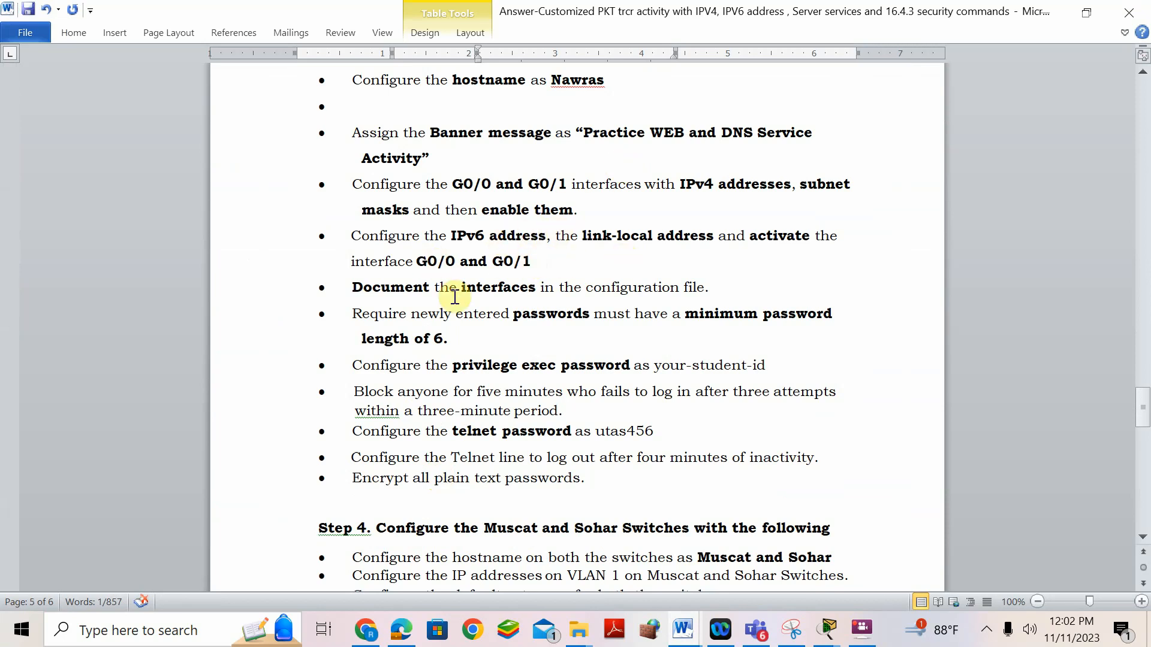
- Enable G0/0 with no shut, exit, and enter interface g0/1 configuration
{"action": "mouse_move", "coordinate": [821, 637]}
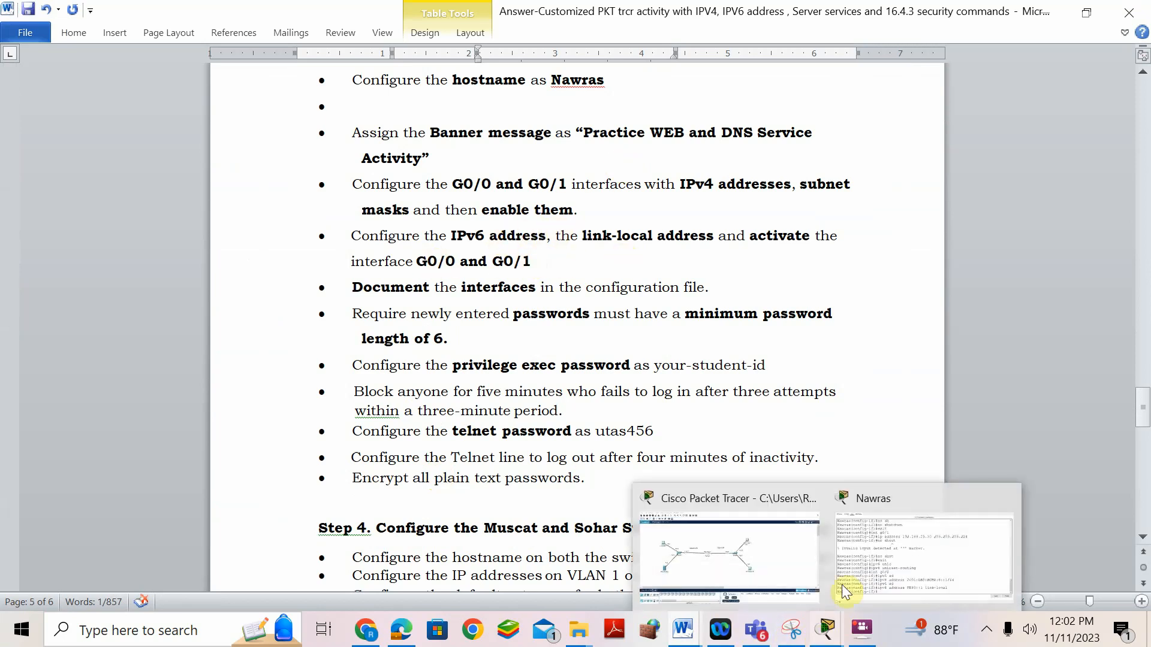
{"action": "left_click", "coordinate": [865, 518]}
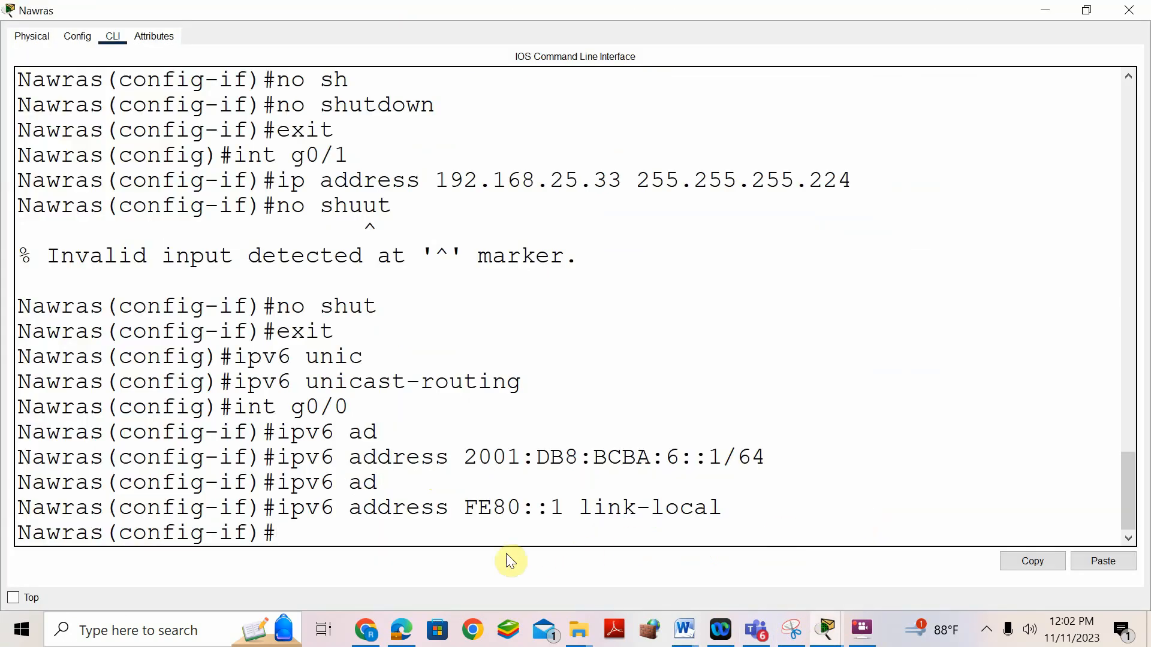
{"action": "type", "text": "no shut"}
{"action": "key", "text": "Return"}
{"action": "type", "text": "exit"}
{"action": "key", "text": "Return"}
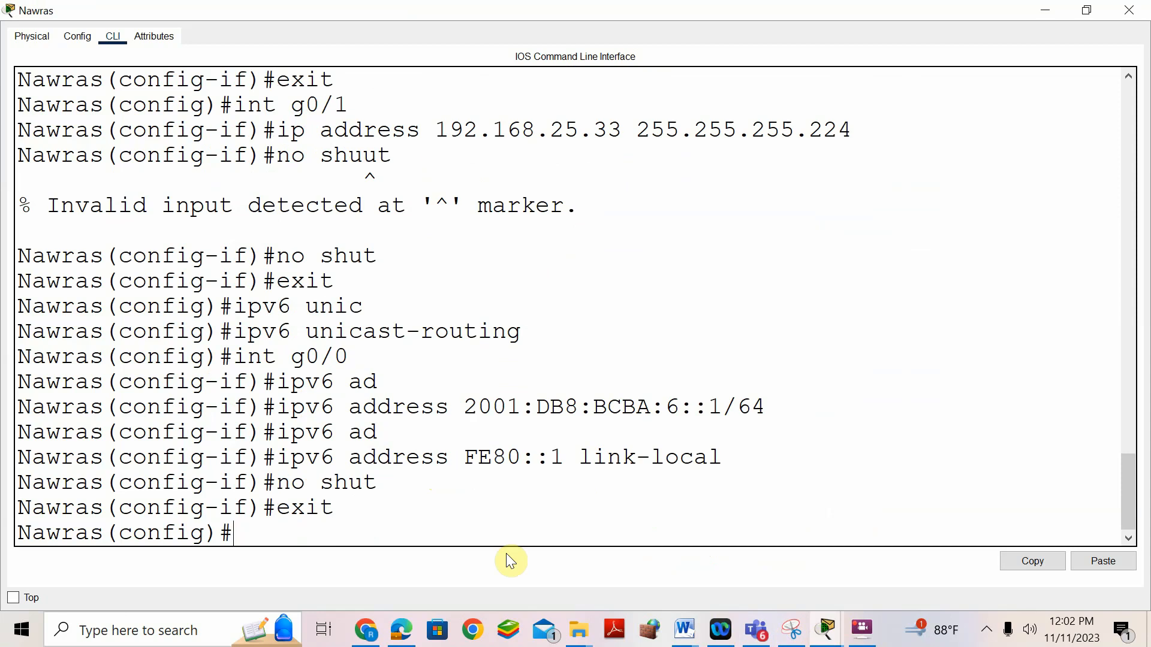
{"action": "type", "text": "int g0/1"}
{"action": "key", "text": "Return"}
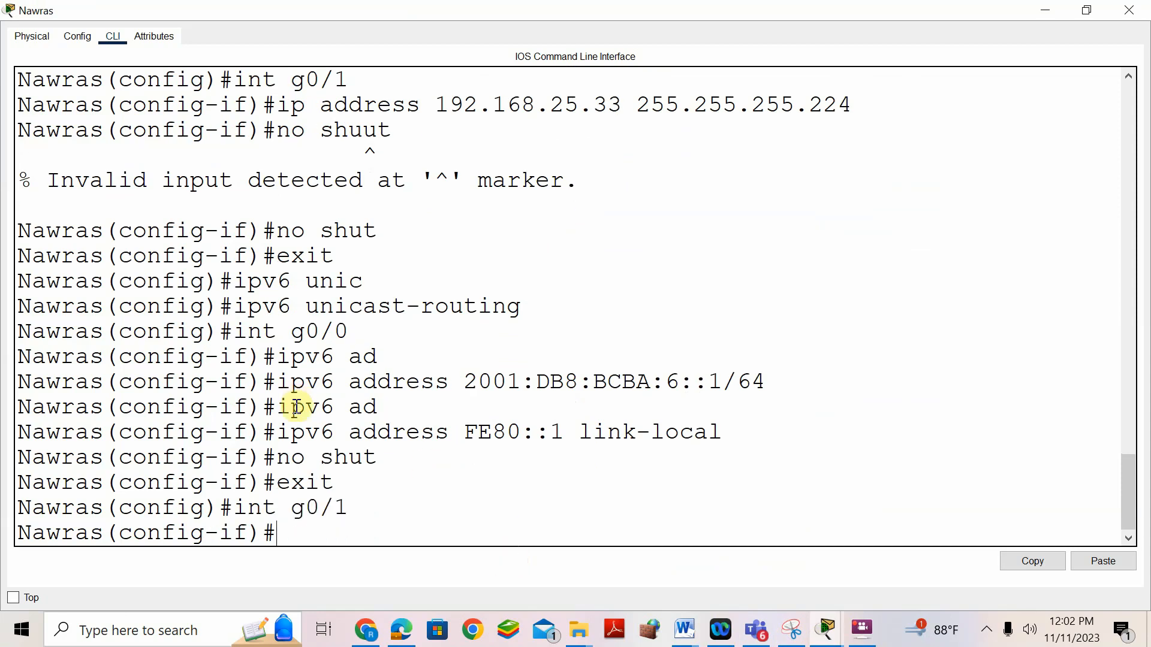
{"action": "left_click", "coordinate": [685, 633]}
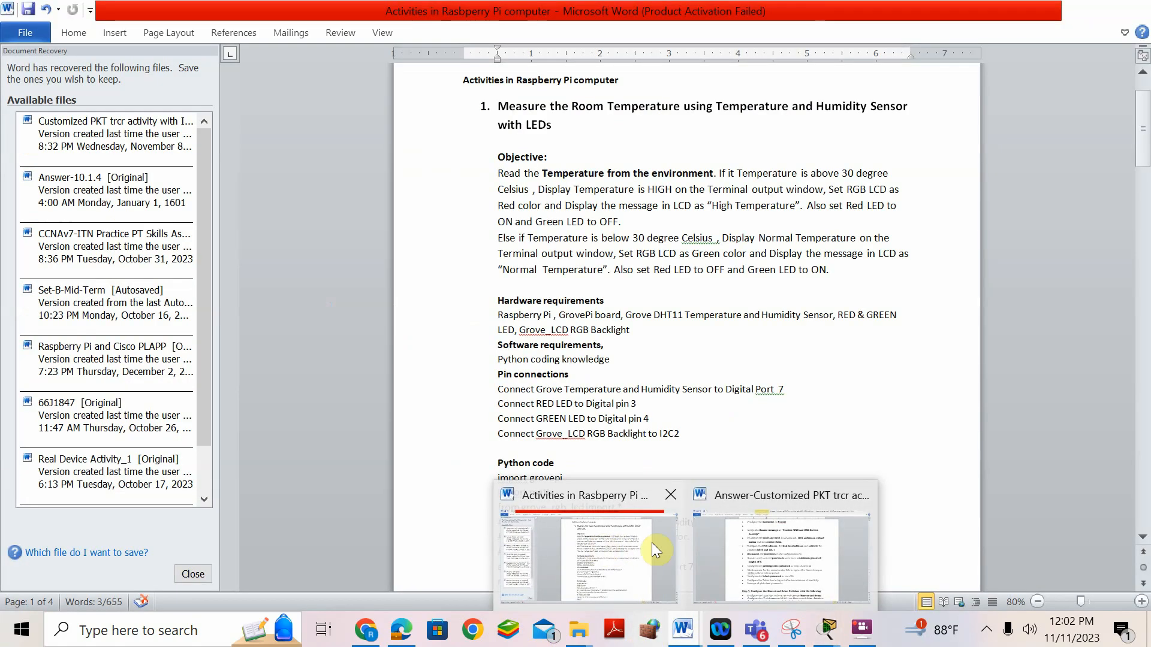
- Copy the G0/1 IPv6 address 2001:DB8:BCBA:7::1/64 from the Word table and bring up paste at the Nawras prompt
{"action": "left_click", "coordinate": [775, 561]}
{"action": "scroll", "coordinate": [496, 387], "scroll_direction": "up", "scroll_amount": 15}
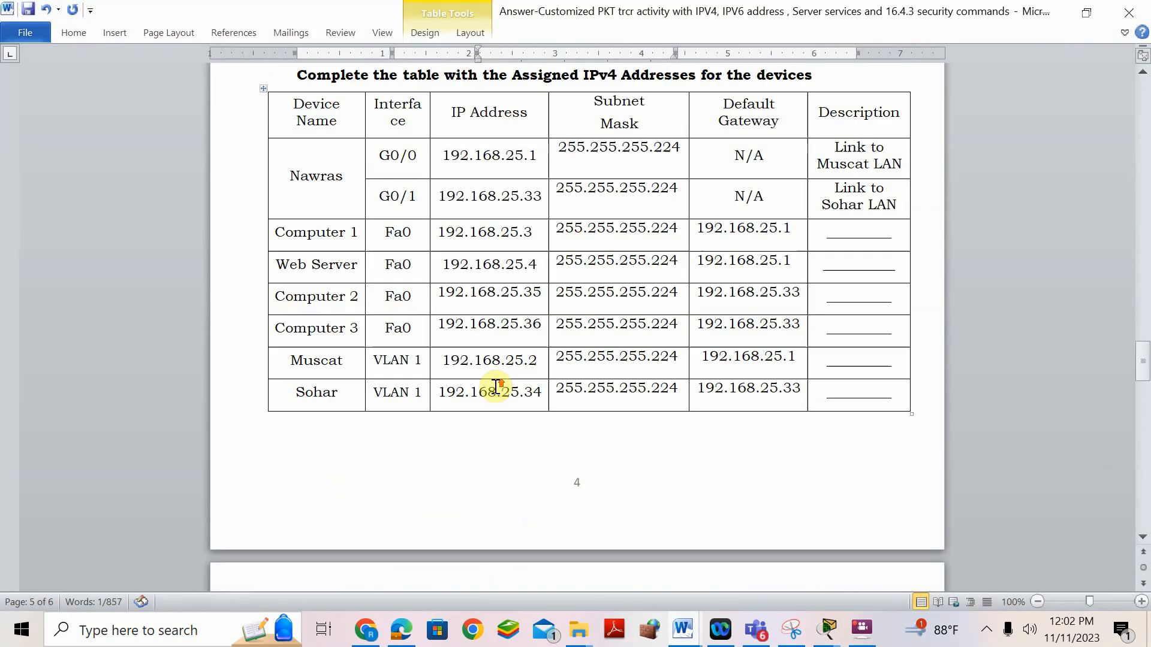
{"action": "scroll", "coordinate": [497, 387], "scroll_direction": "up", "scroll_amount": 20}
{"action": "scroll", "coordinate": [496, 386], "scroll_direction": "up", "scroll_amount": 12}
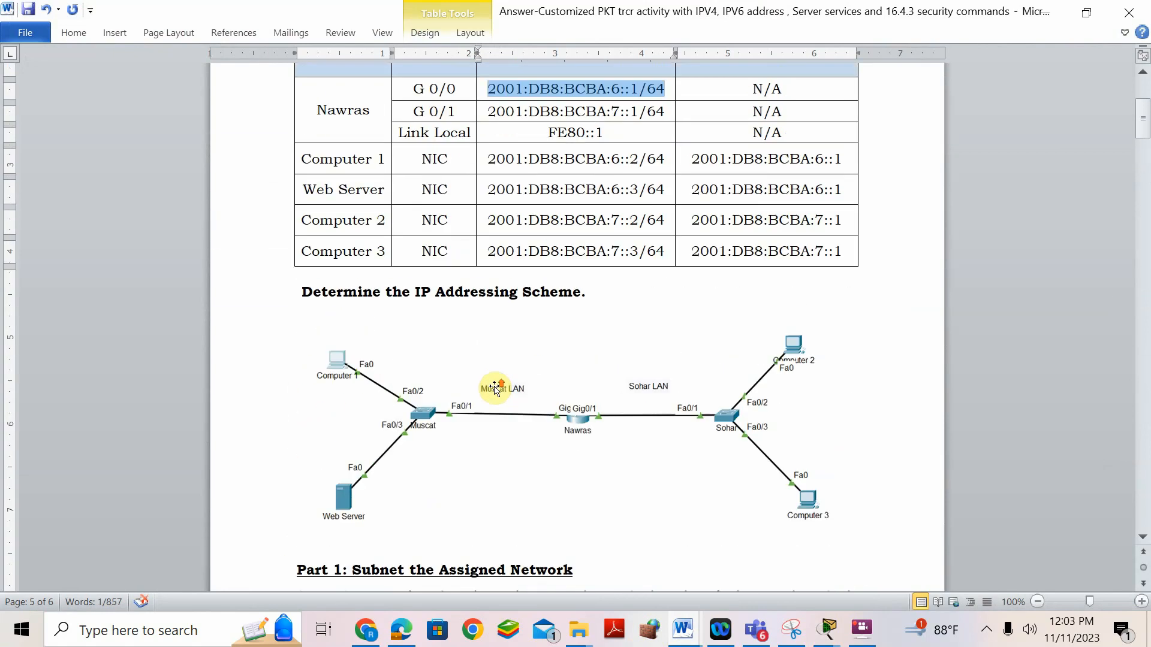
{"action": "left_click_drag", "start_coordinate": [492, 239], "coordinate": [650, 245]}
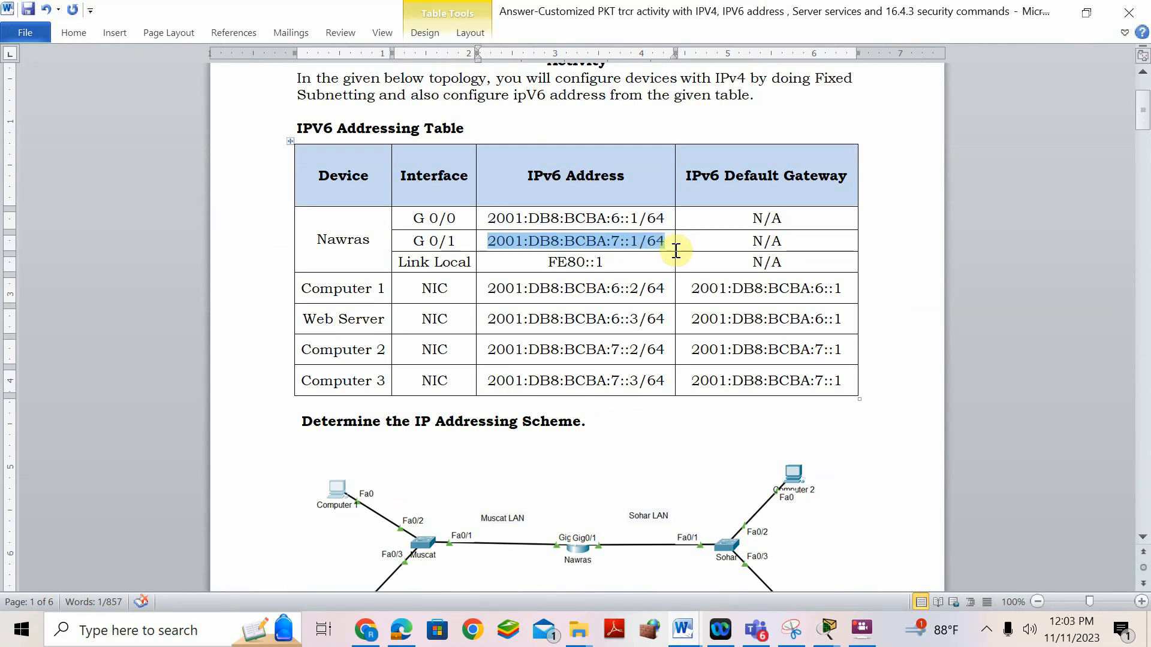
{"action": "right_click", "coordinate": [646, 241]}
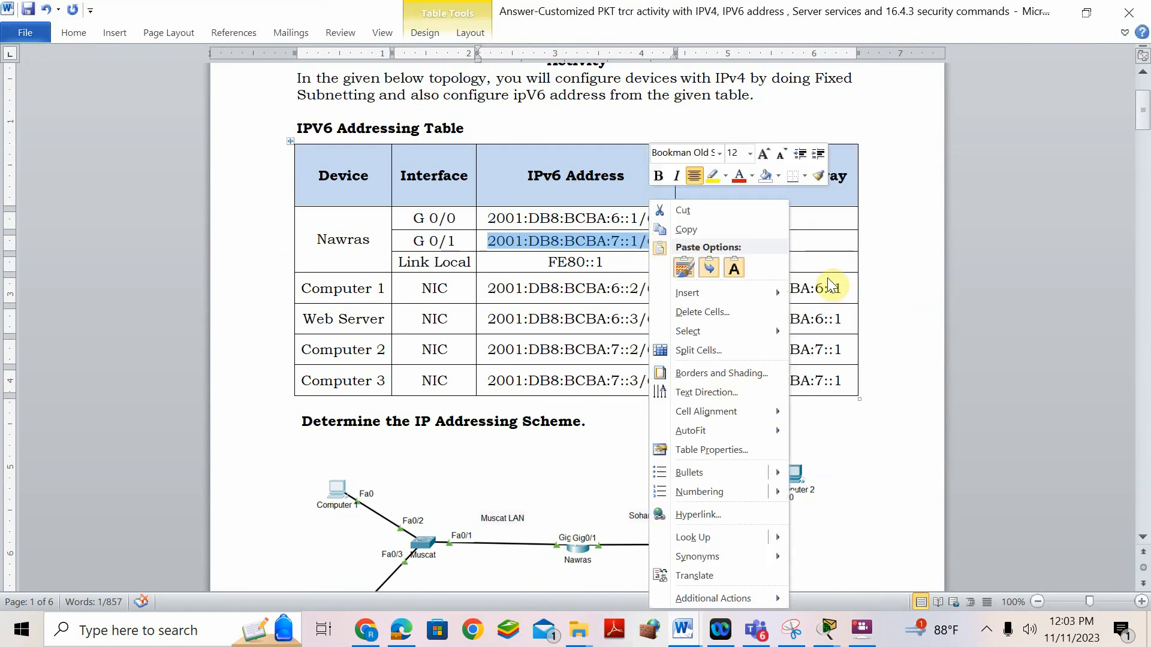
{"action": "left_click", "coordinate": [754, 231]}
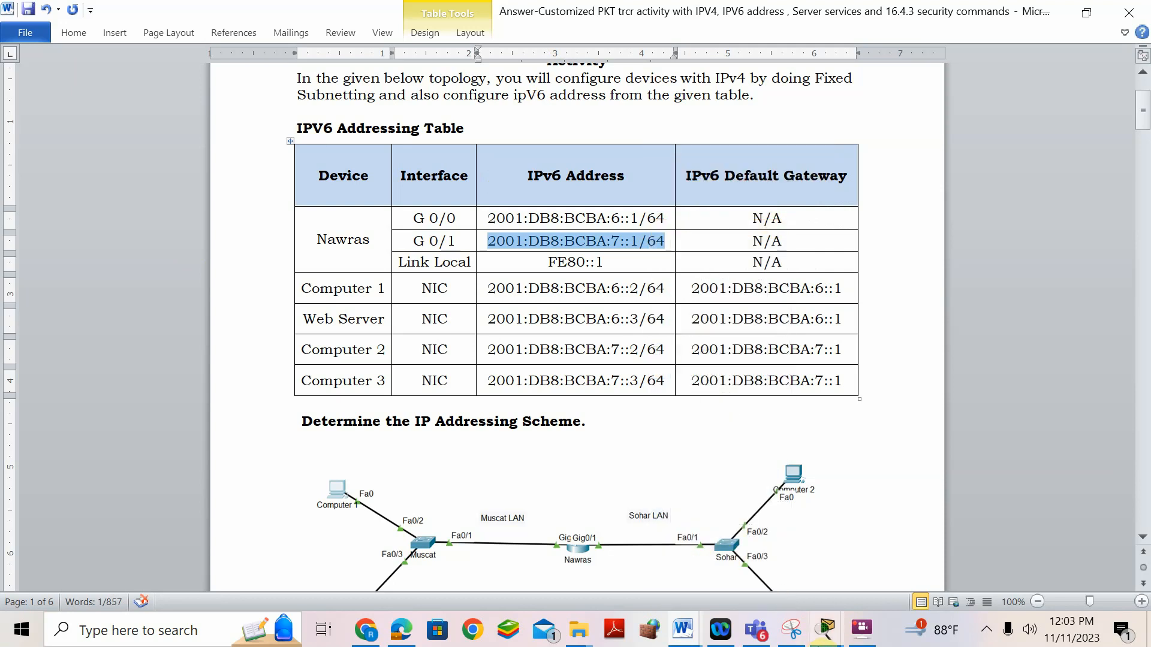
{"action": "left_click", "coordinate": [826, 630]}
{"action": "left_click", "coordinate": [906, 522]}
{"action": "right_click", "coordinate": [360, 529]}
- Assign the pasted address 2001:DB8:BCBA:7::1/64 to G0/1 with ipv6 address
{"action": "left_click", "coordinate": [393, 558]}
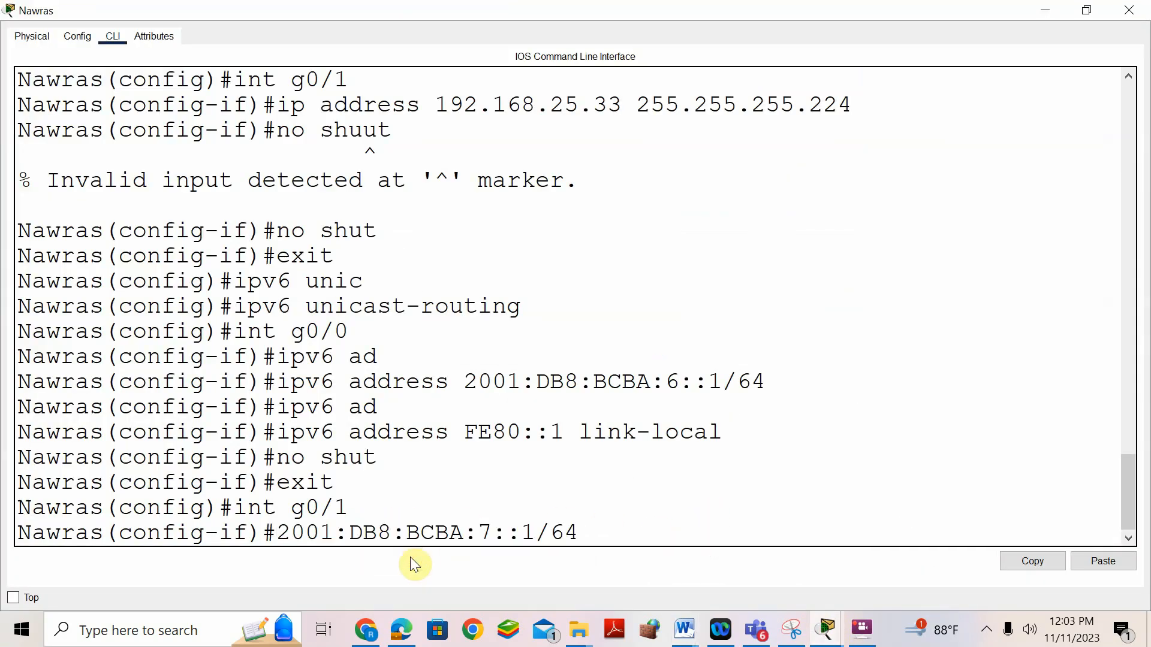
{"action": "key", "text": "Home"}
{"action": "type", "text": "ipv6 a"}
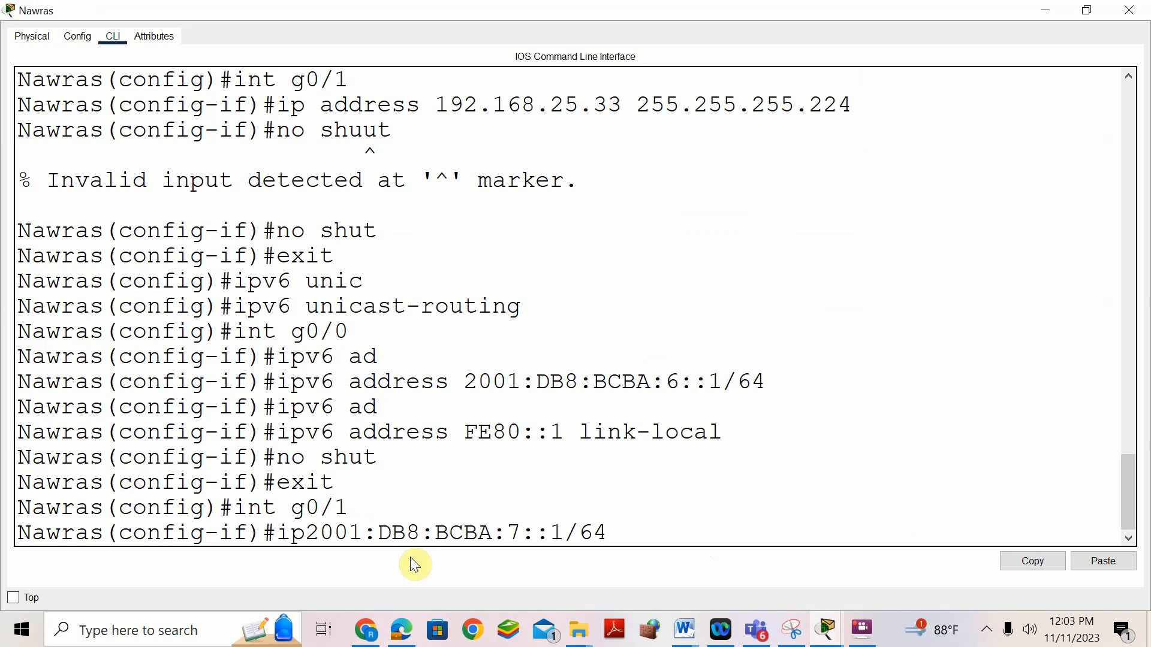
{"action": "type", "text": "ddress"}
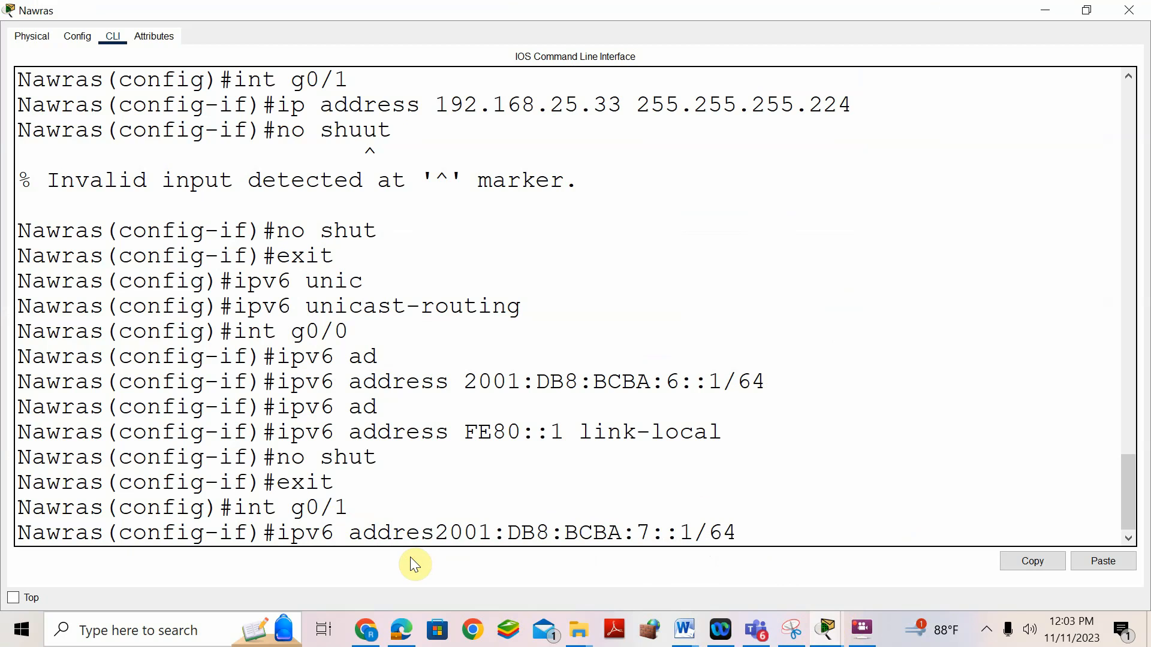
{"action": "key", "text": "Return"}
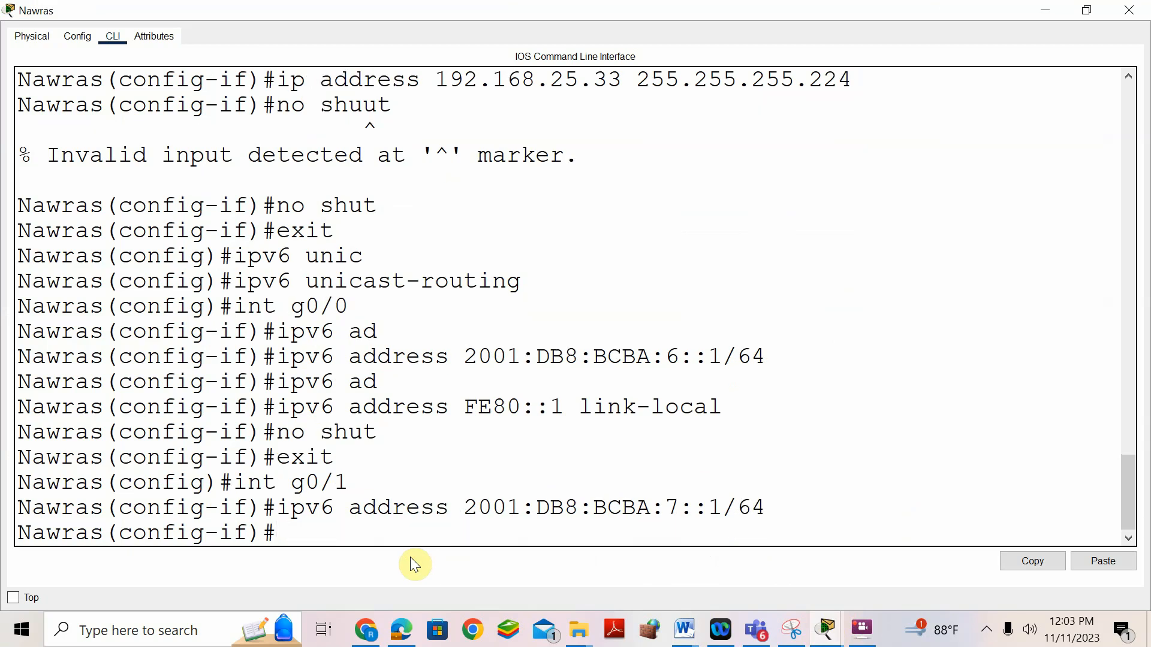
- Add link-local FE80::1 to G0/1 and enable the interface with no shut
{"action": "type", "text": "ipv6 ad"}
{"action": "key", "text": "Tab"}
{"action": "type", "text": "FE80::1 link-loca"}
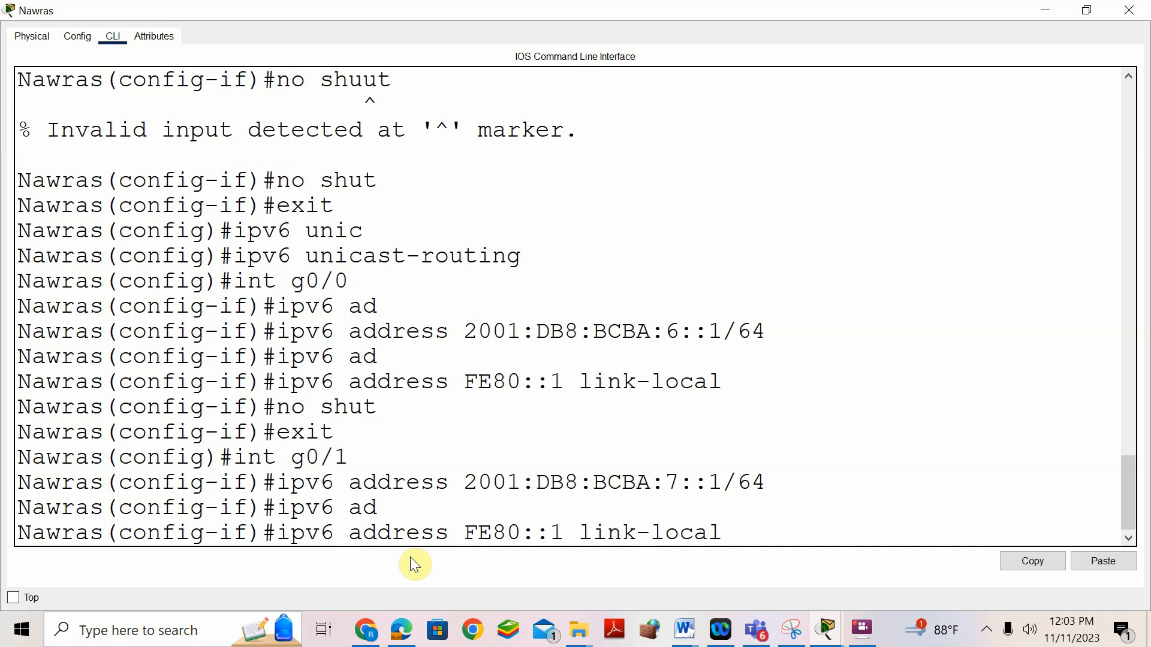
{"action": "type", "text": "l"}
{"action": "key", "text": "Return"}
{"action": "type", "text": "no shut"}
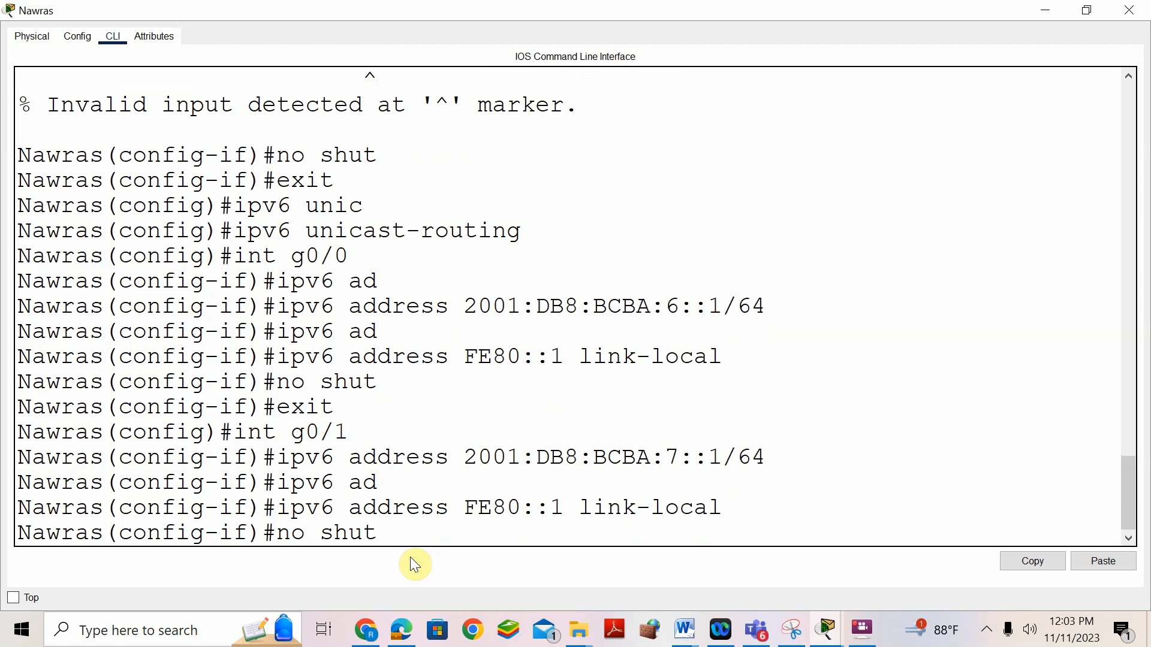
{"action": "key", "text": "Return"}
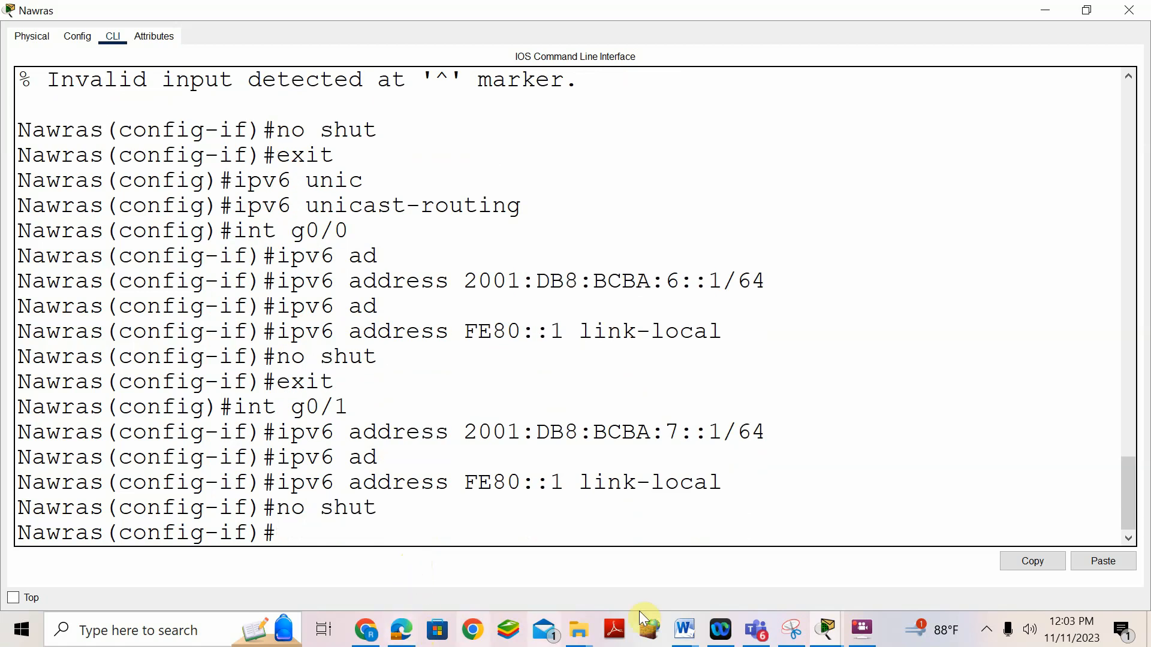
- Bring Word forward and scroll to the IPv4 addressing table's Description column
{"action": "mouse_move", "coordinate": [684, 630]}
{"action": "left_click", "coordinate": [745, 538]}
{"action": "scroll", "coordinate": [518, 400], "scroll_direction": "down", "scroll_amount": 20}
{"action": "scroll", "coordinate": [517, 400], "scroll_direction": "down", "scroll_amount": 20}
{"action": "scroll", "coordinate": [517, 401], "scroll_direction": "down", "scroll_amount": 8}
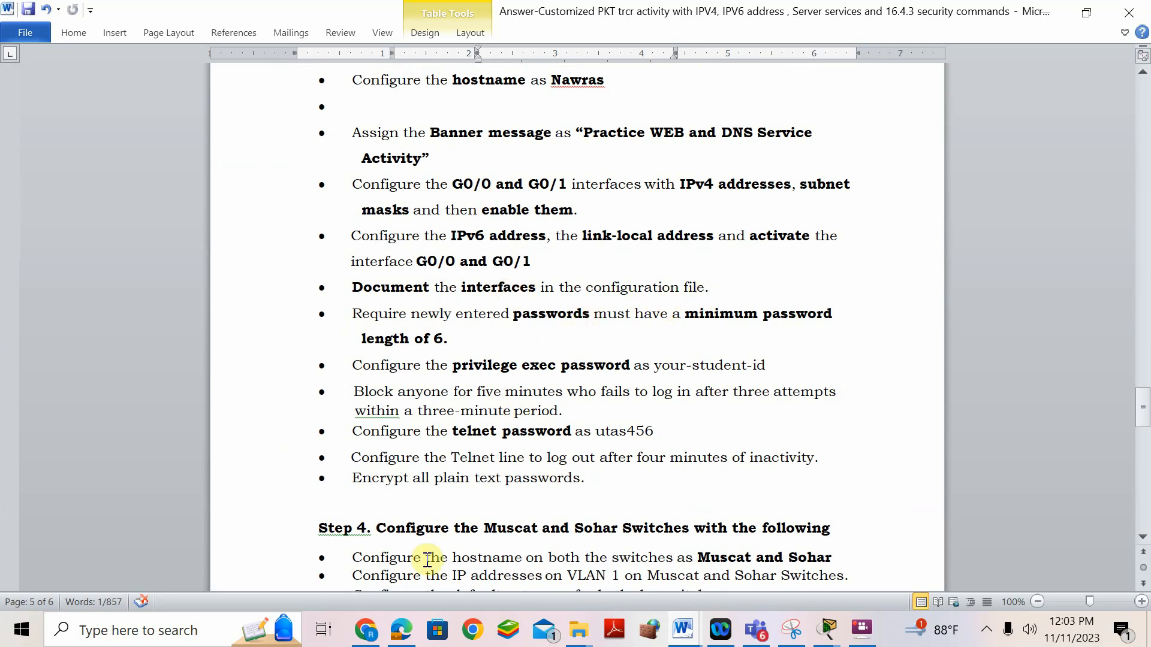
{"action": "scroll", "coordinate": [687, 338], "scroll_direction": "up", "scroll_amount": 8}
{"action": "scroll", "coordinate": [687, 339], "scroll_direction": "up", "scroll_amount": 20}
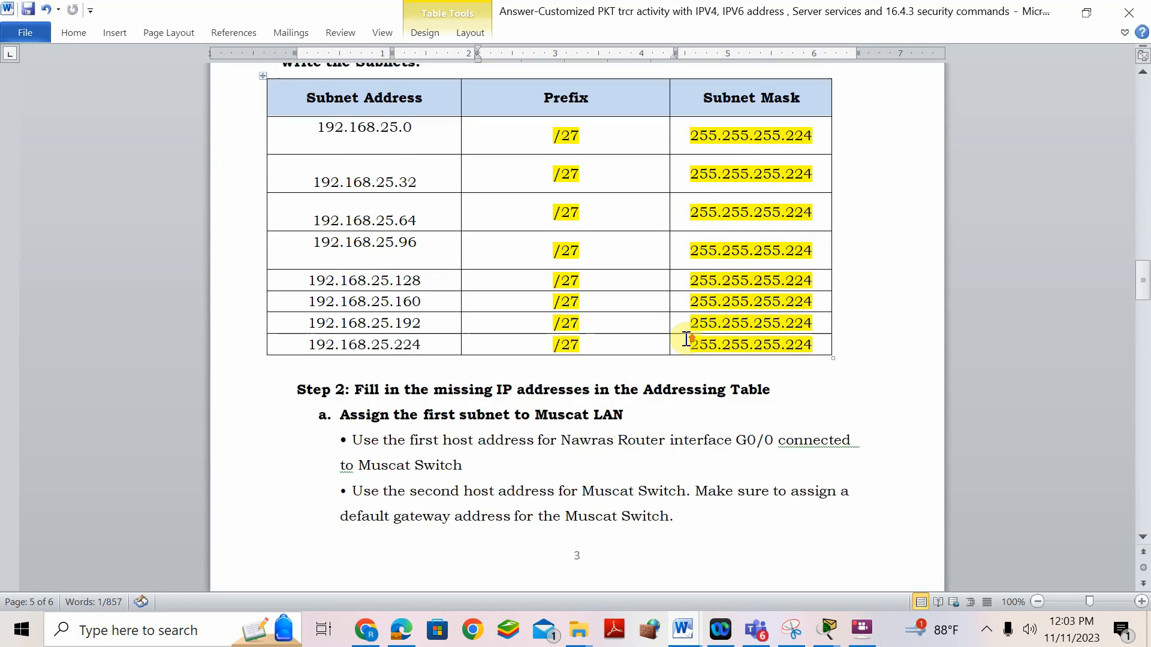
{"action": "scroll", "coordinate": [687, 339], "scroll_direction": "up", "scroll_amount": 2}
{"action": "scroll", "coordinate": [688, 339], "scroll_direction": "down", "scroll_amount": 20}
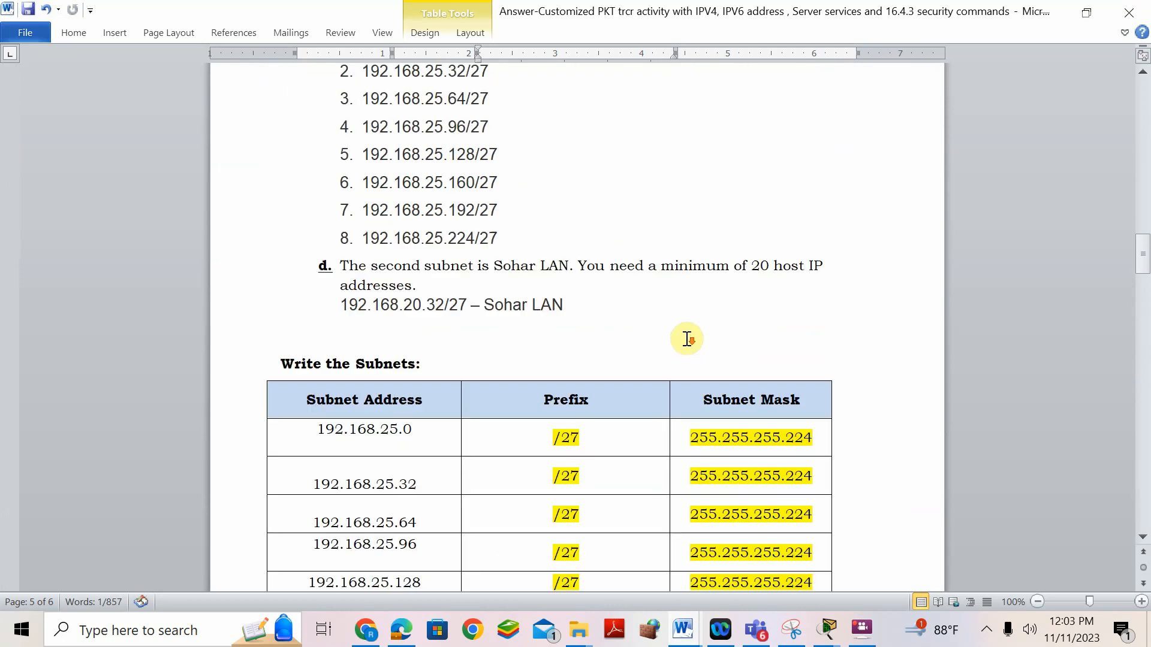
{"action": "scroll", "coordinate": [687, 339], "scroll_direction": "up", "scroll_amount": 20}
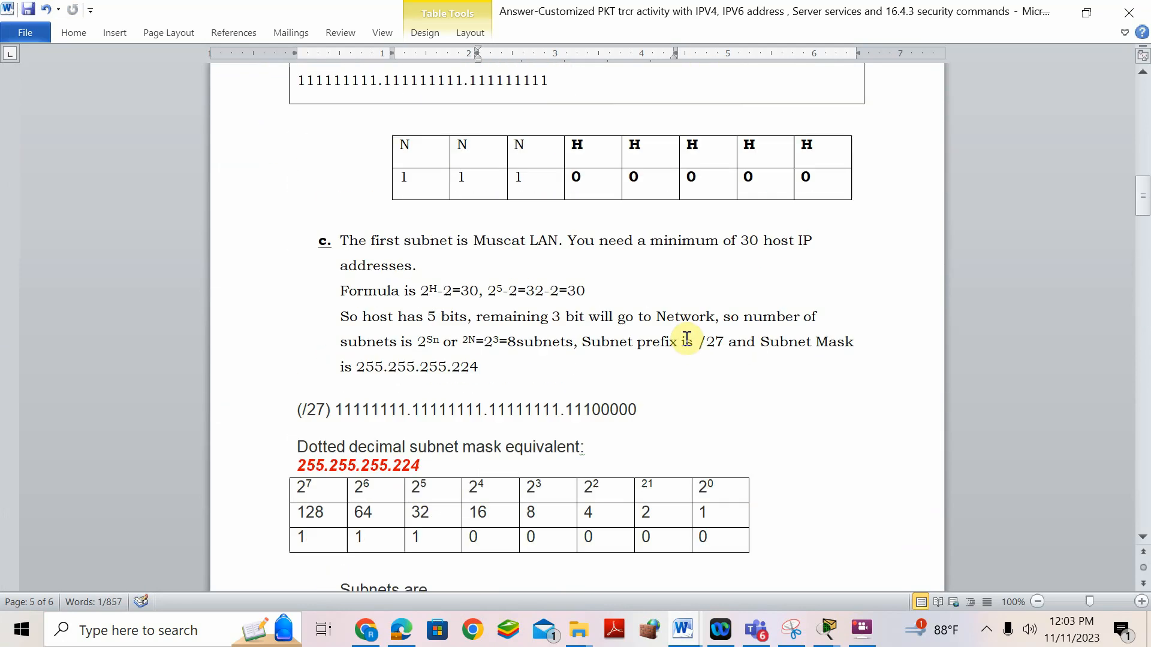
{"action": "scroll", "coordinate": [687, 339], "scroll_direction": "down", "scroll_amount": 20}
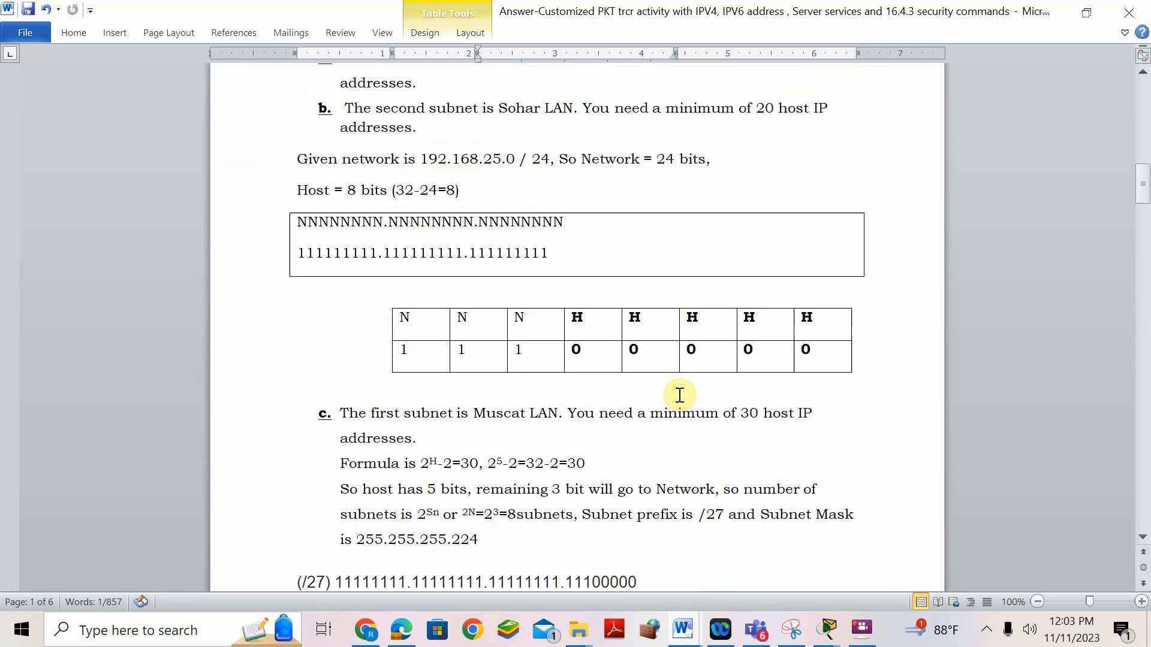
{"action": "scroll", "coordinate": [679, 400], "scroll_direction": "down", "scroll_amount": 20}
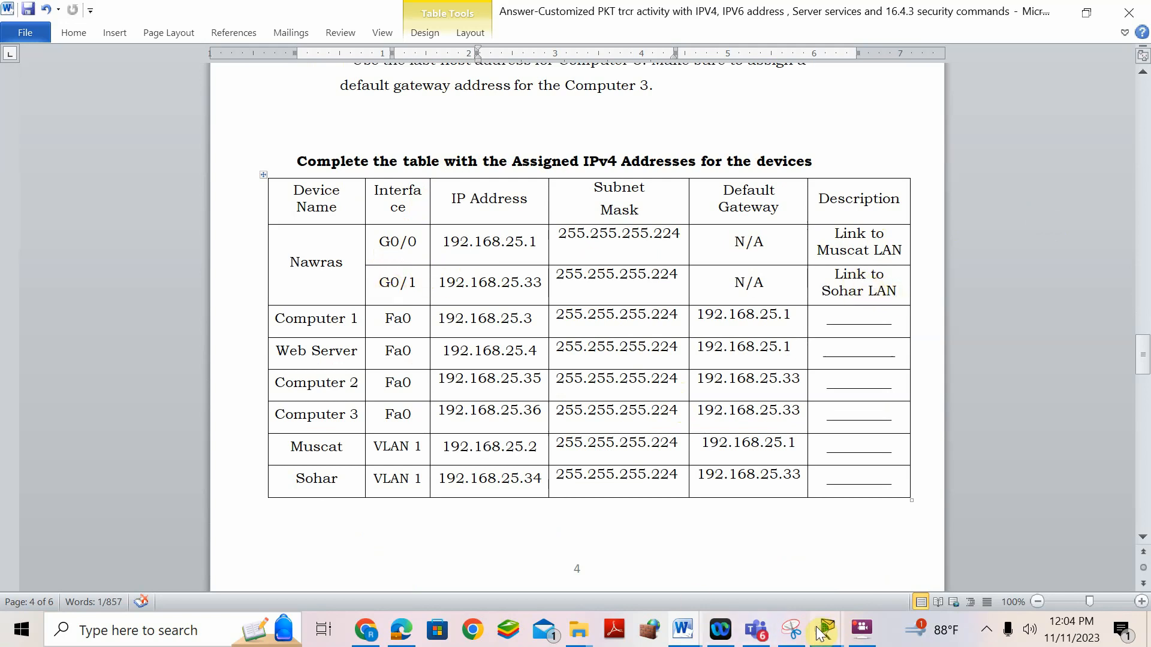
- Copy the G0/0 description 'Link to Muscat LAN' and return to the Nawras command line
{"action": "mouse_move", "coordinate": [823, 629]}
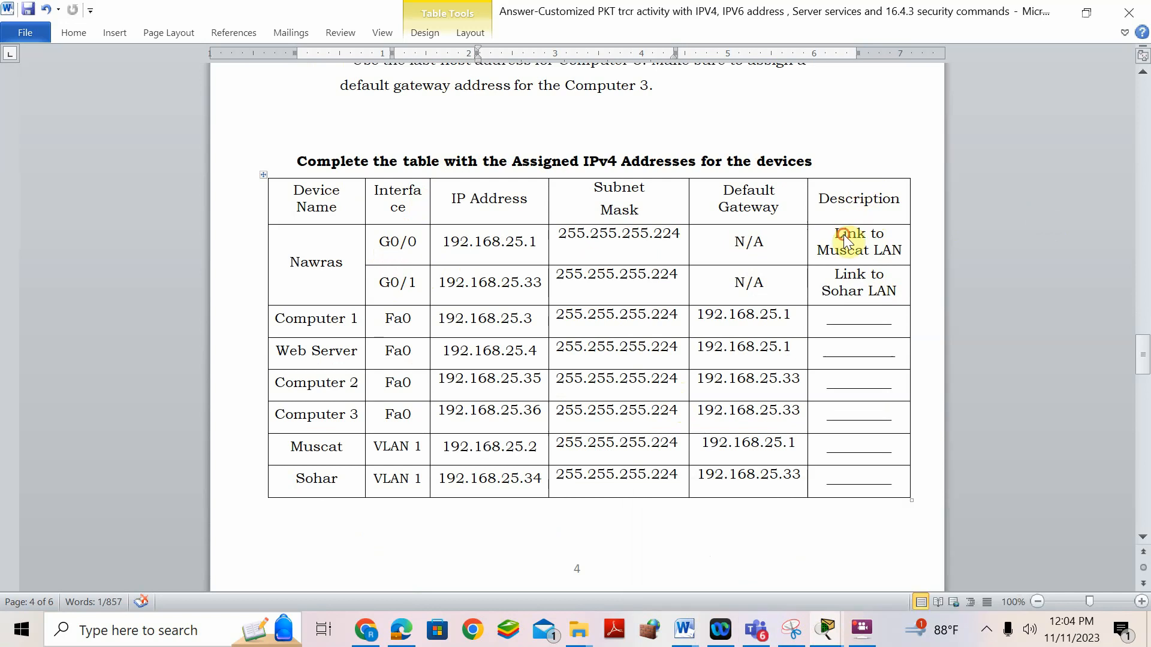
{"action": "left_click_drag", "start_coordinate": [830, 233], "coordinate": [897, 243]}
{"action": "right_click", "coordinate": [873, 250]}
{"action": "left_click", "coordinate": [912, 230]}
{"action": "mouse_move", "coordinate": [827, 629]}
{"action": "left_click", "coordinate": [883, 548]}
- Give interface G0/0 the description 'Link to Muscat LAN'
{"action": "type", "text": "exit"}
{"action": "key", "text": "Return"}
{"action": "type", "text": "int"}
{"action": "key", "text": "Tab"}
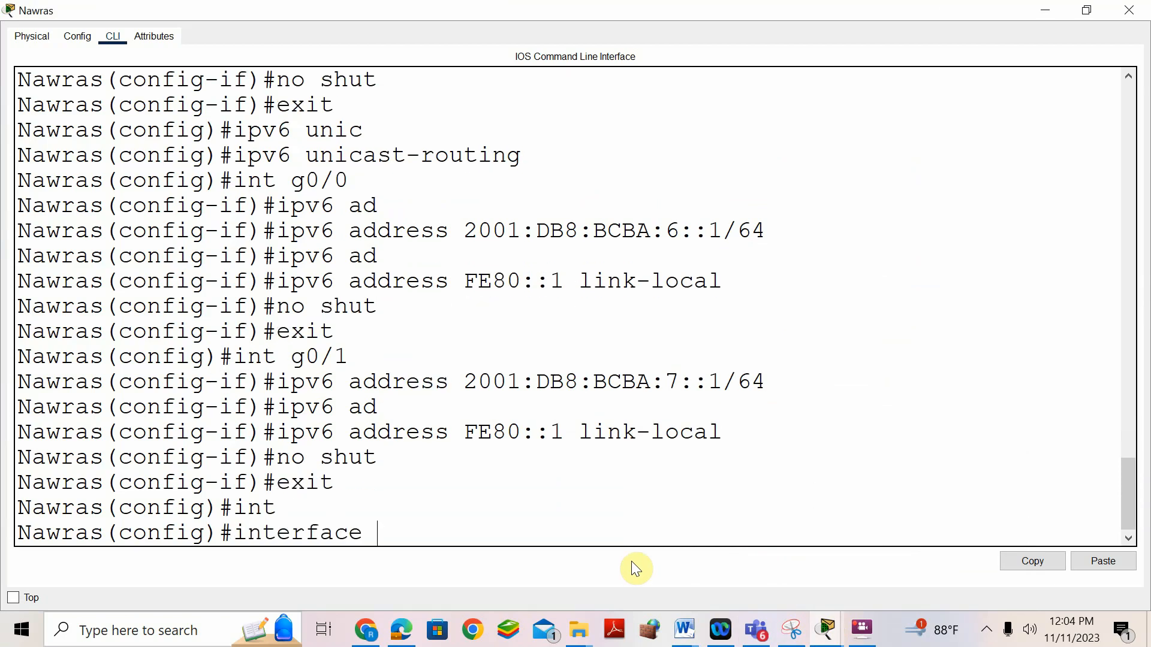
{"action": "type", "text": "g0/0"}
{"action": "key", "text": "Return"}
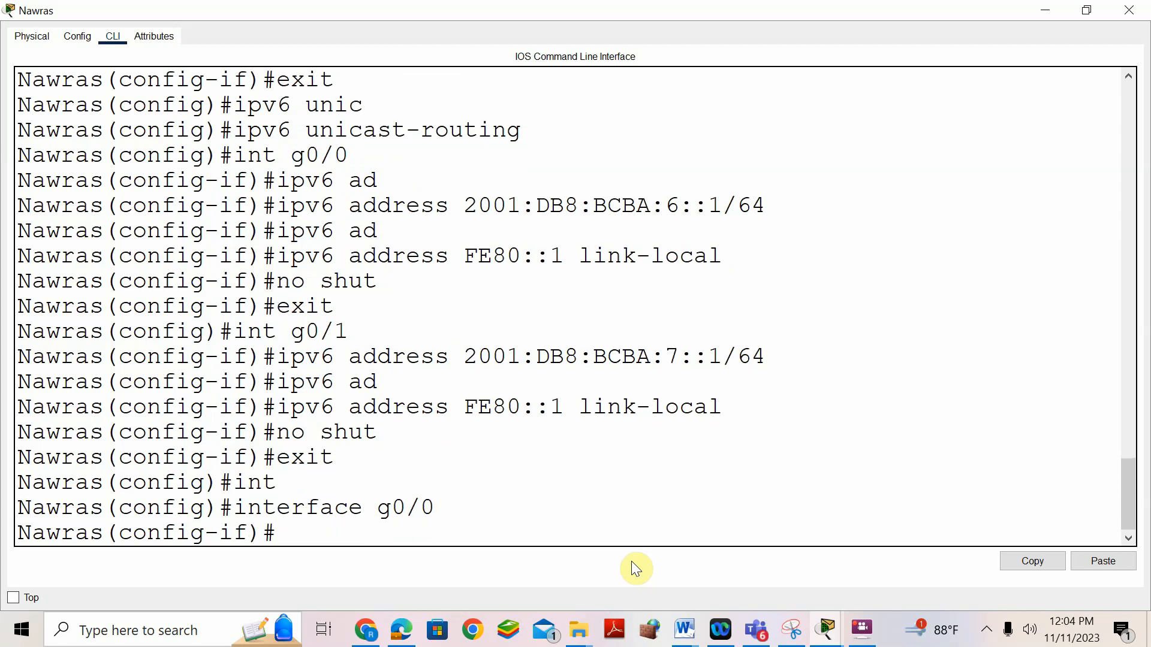
{"action": "type", "text": "des"}
{"action": "key", "text": "Tab"}
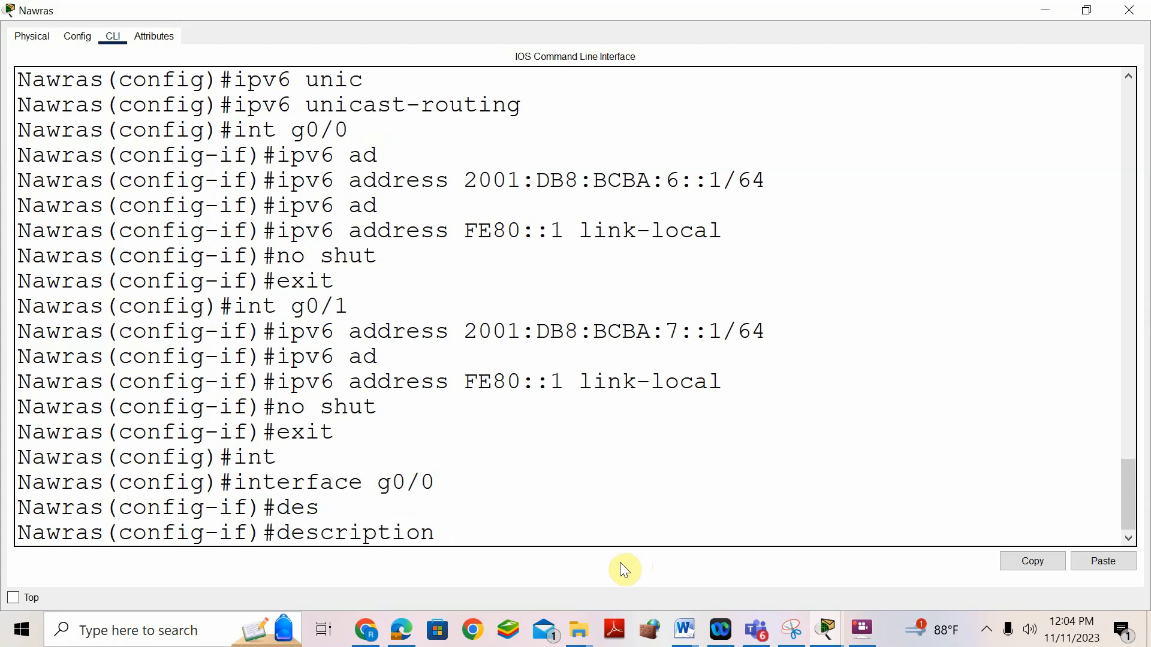
{"action": "right_click", "coordinate": [507, 539]}
{"action": "left_click", "coordinate": [533, 563]}
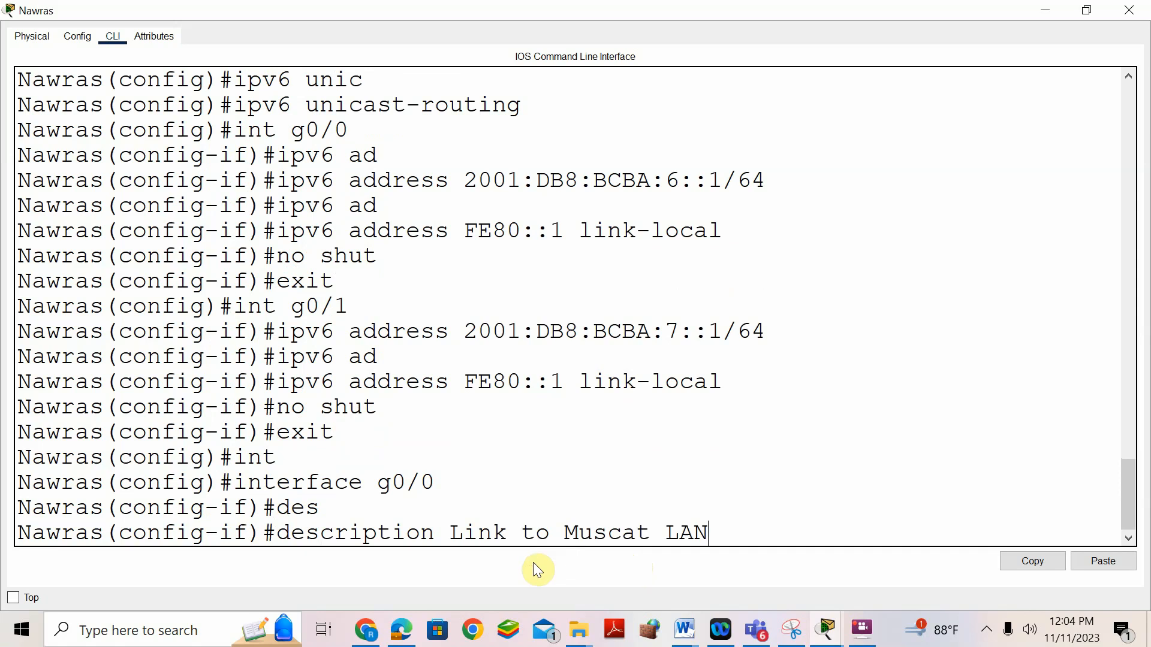
{"action": "key", "text": "Return"}
- Give interface G0/1 the description 'Link to Sohar LAN'
{"action": "type", "text": "exit"}
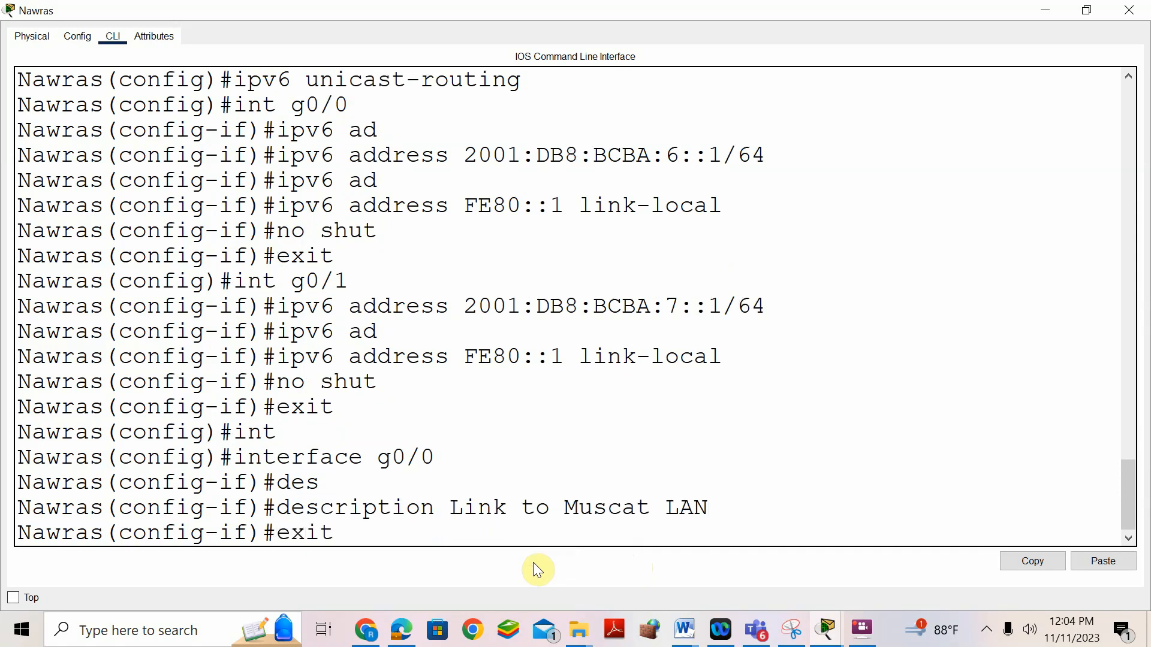
{"action": "key", "text": "Return"}
{"action": "type", "text": "int g"}
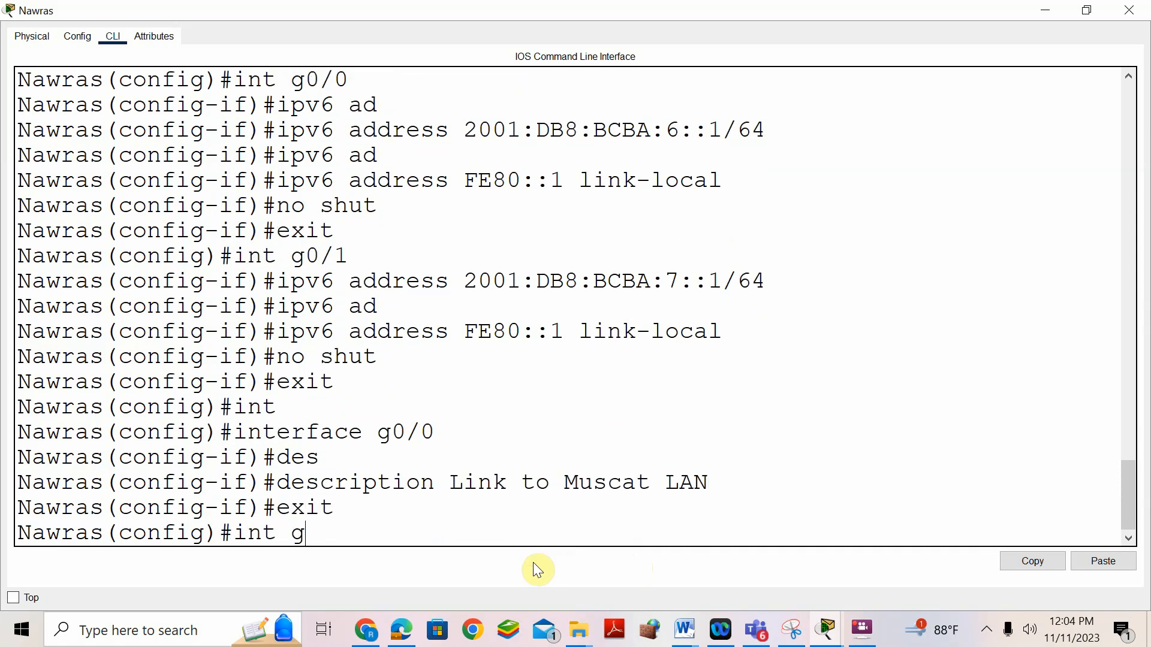
{"action": "type", "text": "0/1"}
{"action": "key", "text": "Return"}
{"action": "type", "text": "des"}
{"action": "key", "text": "Tab"}
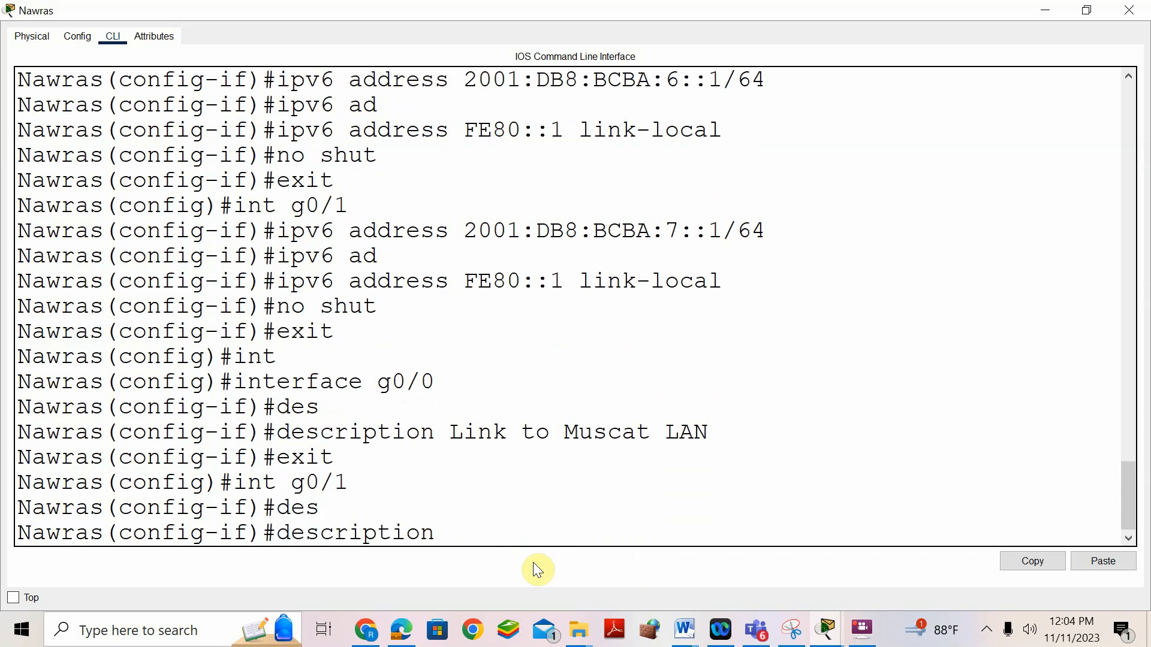
{"action": "type", "text": "Link to Sohar"}
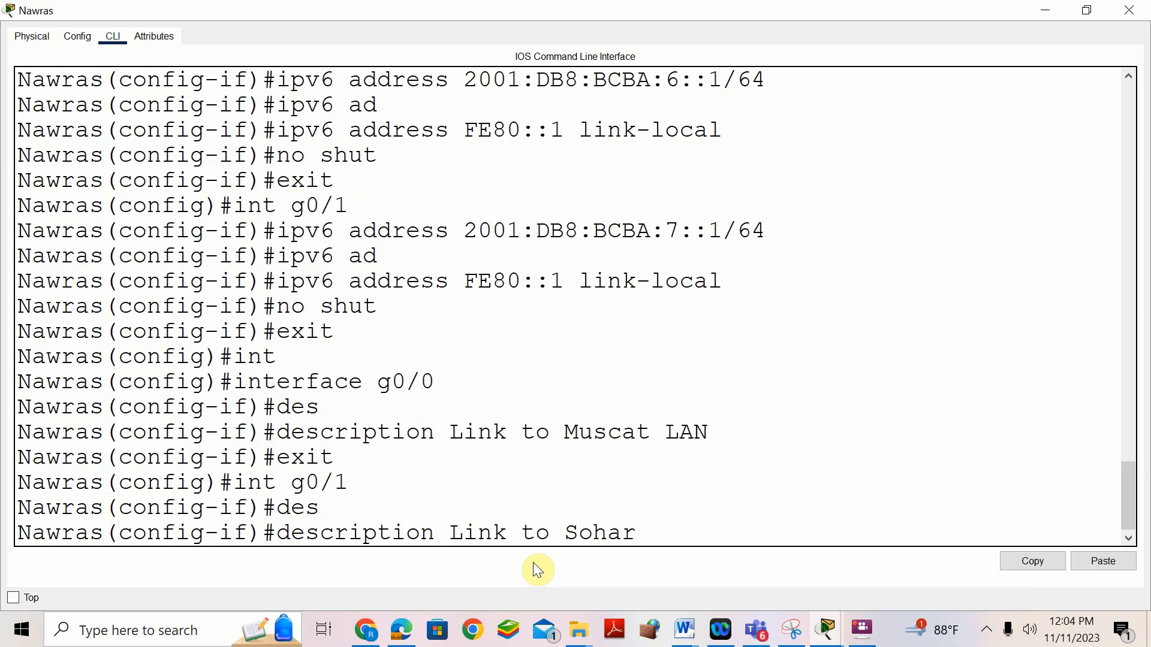
{"action": "type", "text": " LAN"}
{"action": "key", "text": "Return"}
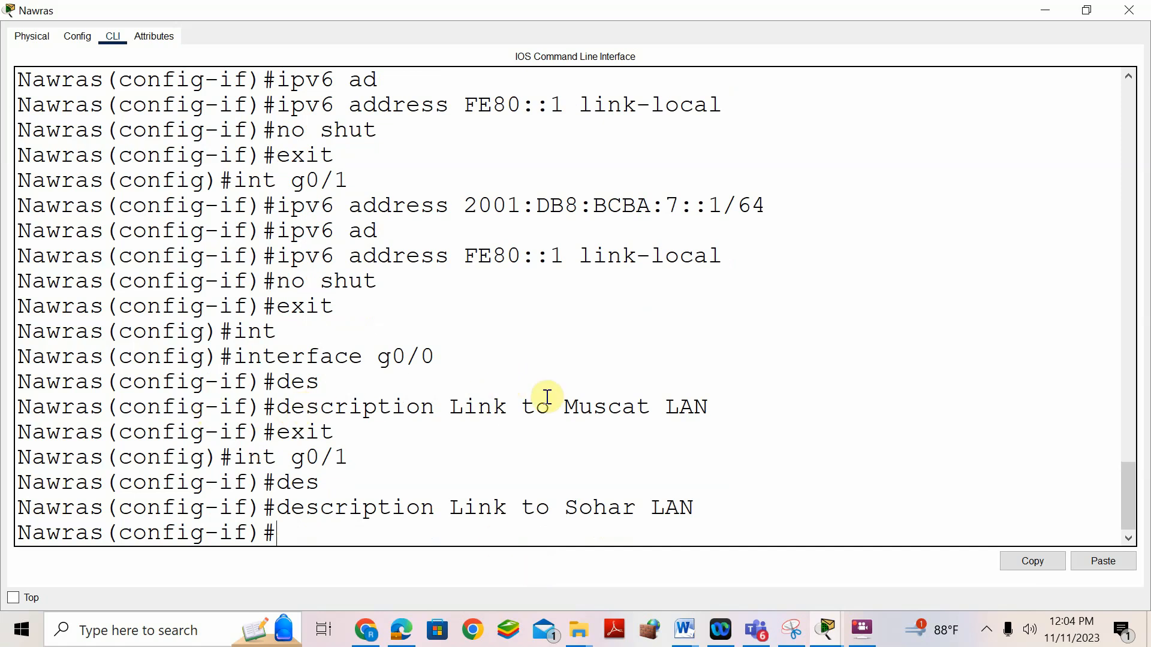
{"action": "left_click", "coordinate": [683, 629]}
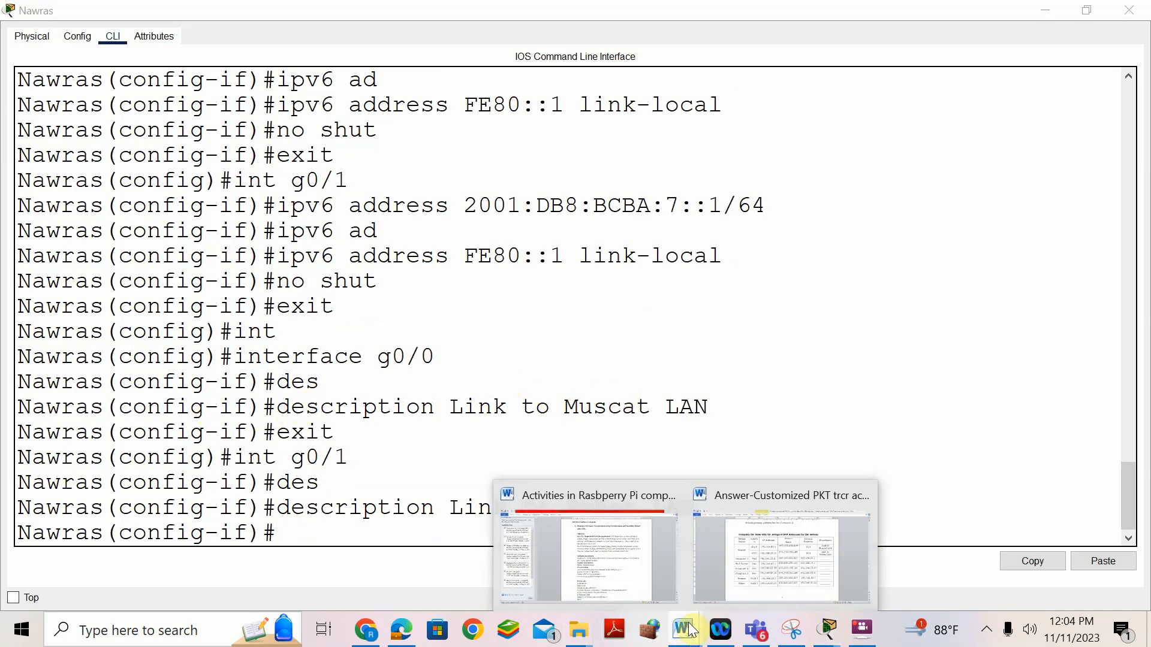
- Bring the answer document forward and scroll from the IPv4 table down to Step 3 on page 5
{"action": "left_click", "coordinate": [739, 561]}
{"action": "left_click_drag", "start_coordinate": [819, 198], "coordinate": [904, 197]}
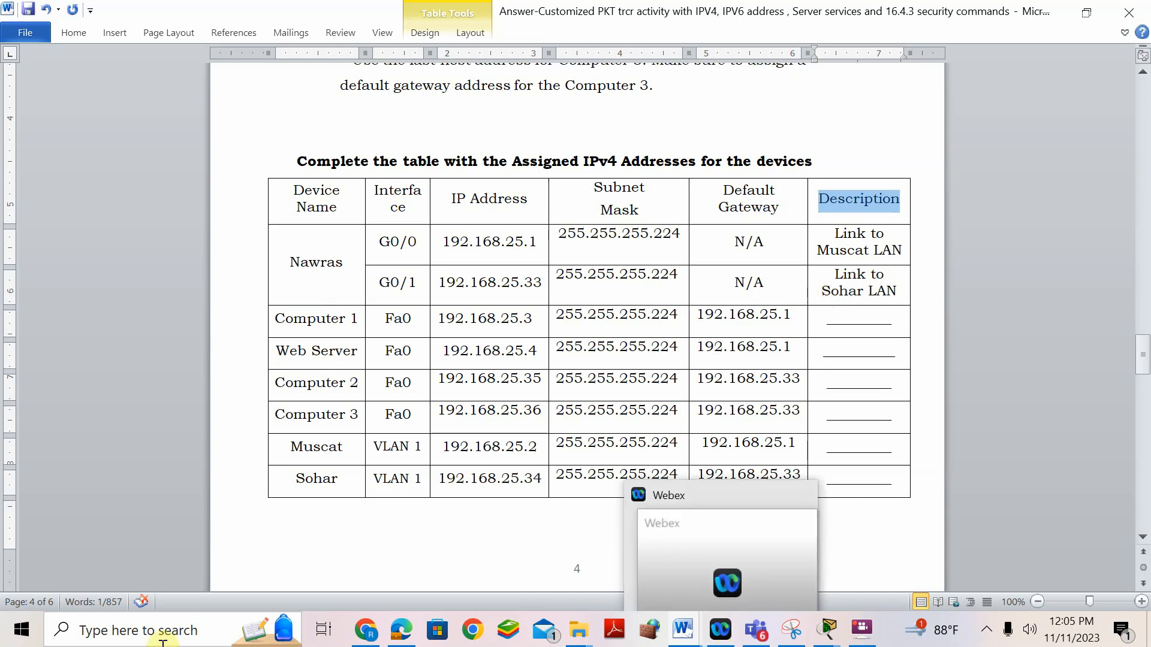
{"action": "scroll", "coordinate": [757, 352], "scroll_direction": "down", "scroll_amount": 10}
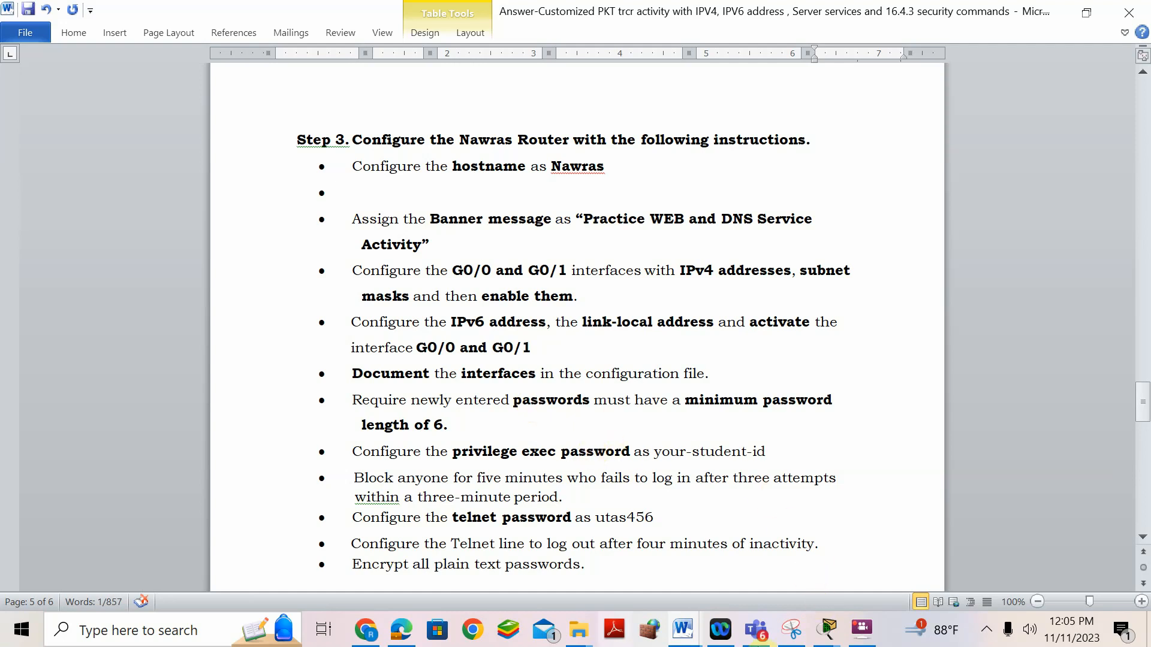
- Enforce a 6-character minimum password length on Nawras with 'security passwords min-length 6'
{"action": "mouse_move", "coordinate": [829, 634]}
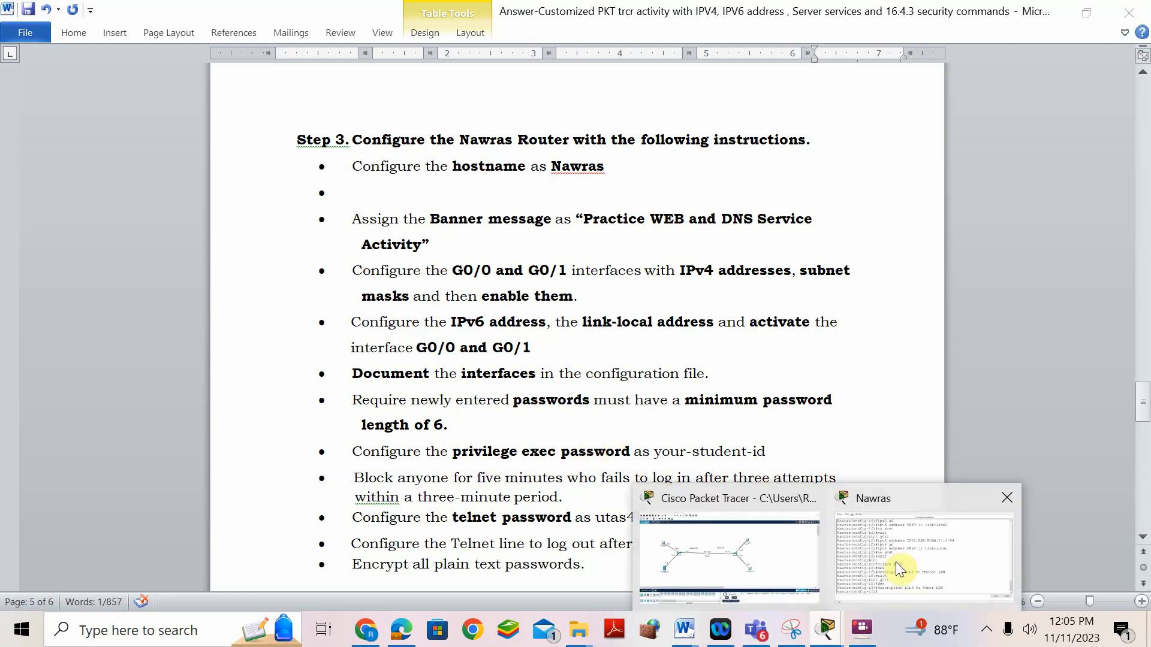
{"action": "left_click", "coordinate": [895, 562]}
{"action": "type", "text": "EXIT"}
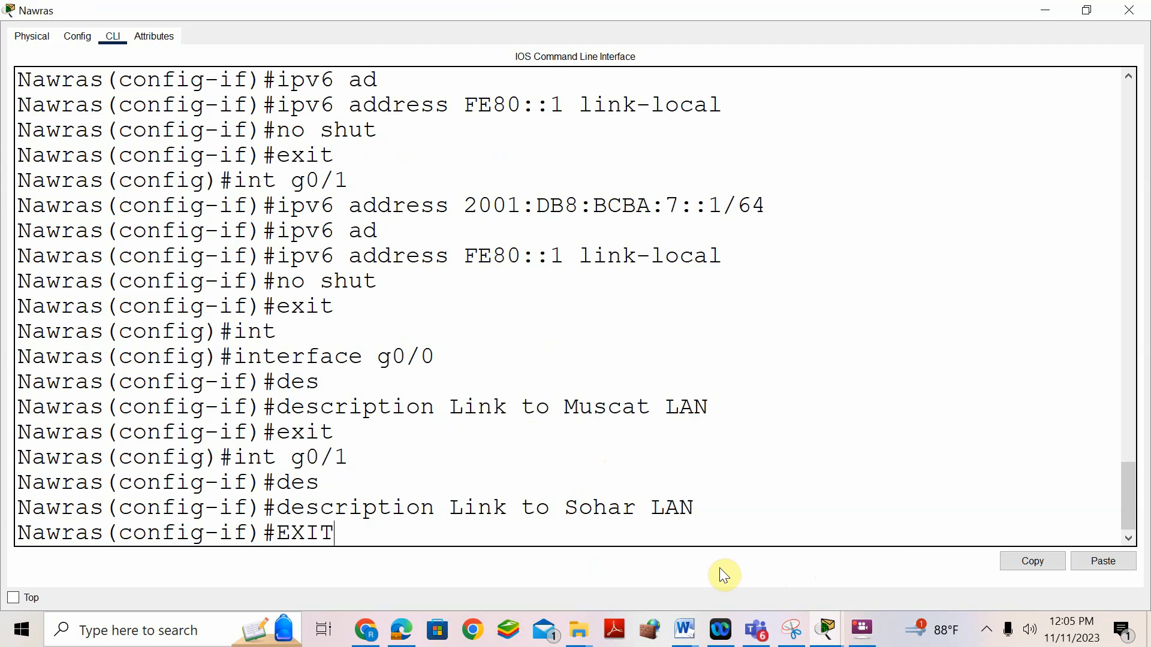
{"action": "key", "text": "Return"}
{"action": "type", "text": "SECURITY PAS"}
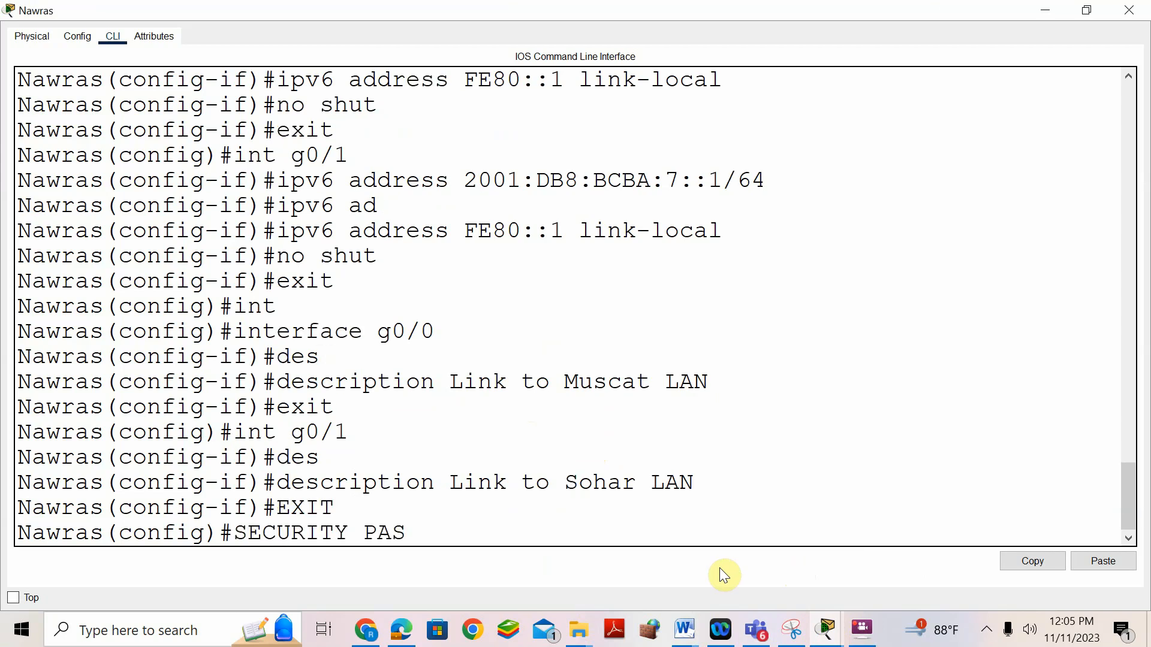
{"action": "key", "text": "Tab"}
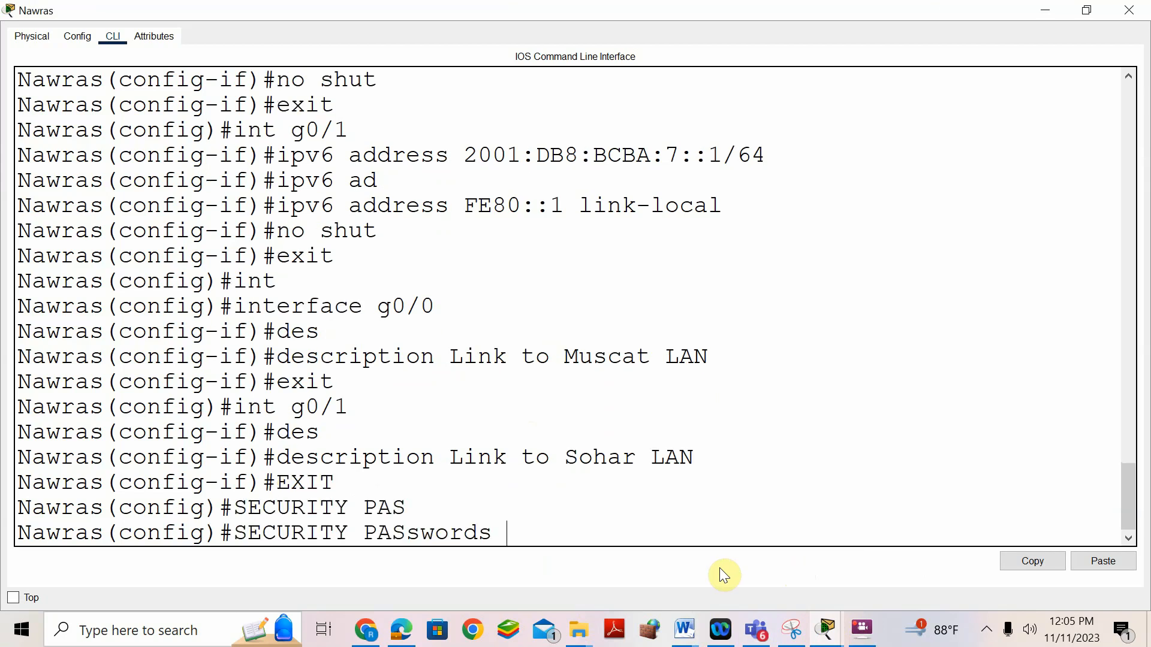
{"action": "type", "text": ",I"}
{"action": "key", "text": "BackSpace"}
{"action": "type", "text": "MIN"}
{"action": "key", "text": "Tab"}
{"action": "type", "text": "6"}
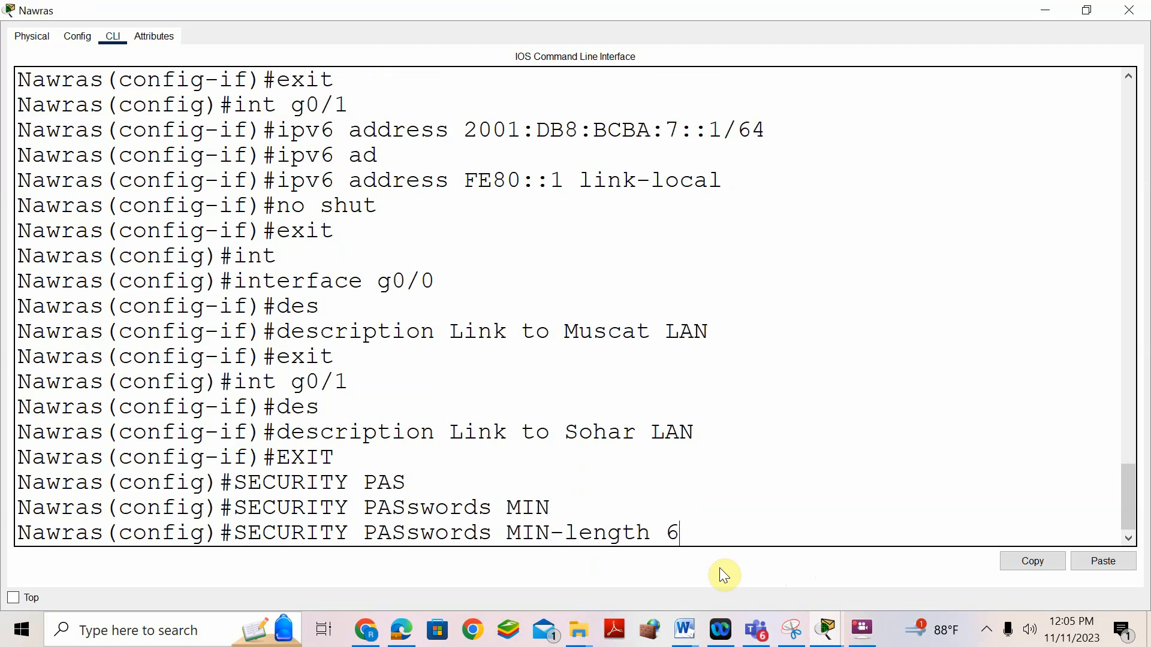
{"action": "key", "text": "Return"}
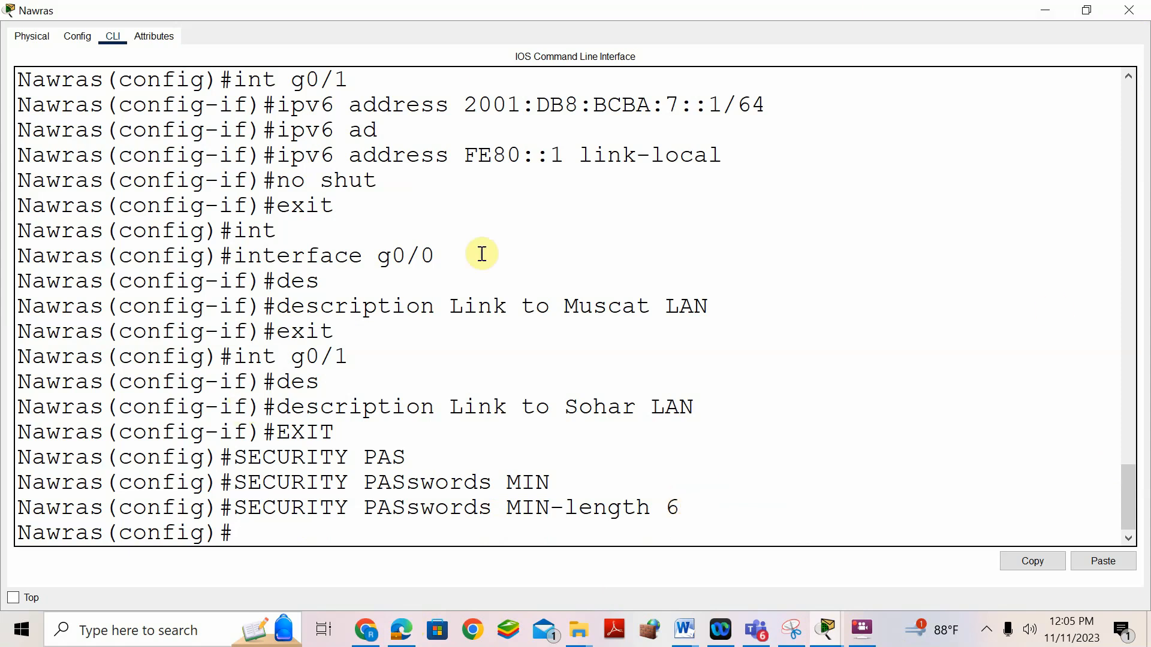
{"action": "mouse_move", "coordinate": [684, 630]}
{"action": "left_click", "coordinate": [767, 567]}
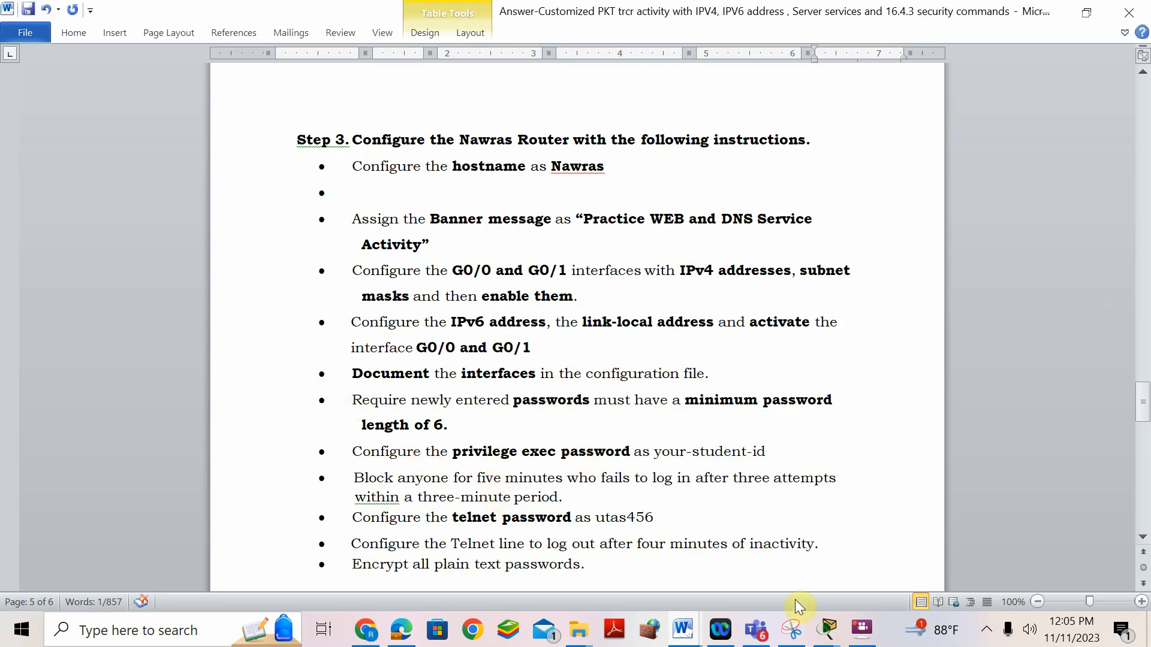
- Return to the Nawras CLI and start typing the enable password command with a password value
{"action": "mouse_move", "coordinate": [827, 639]}
{"action": "left_click", "coordinate": [900, 567]}
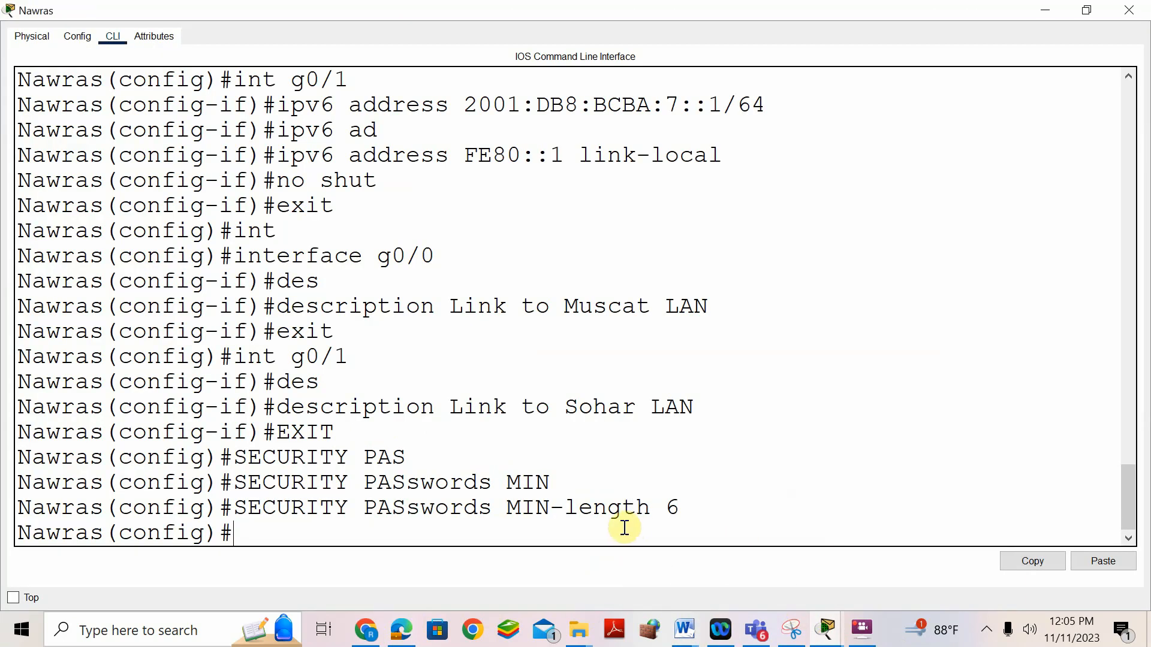
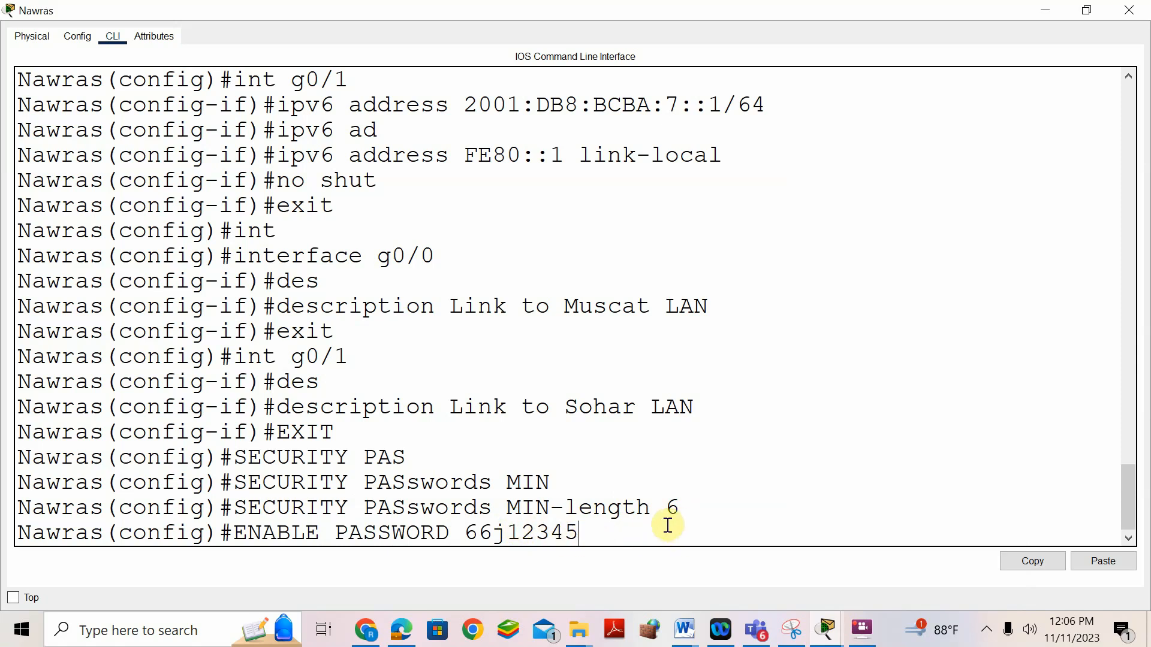
- Submit the enable password, then resubmit it lengthened to six characters after the too-short rejection
{"action": "key", "text": "BackSpace"}
{"action": "key", "text": "BackSpace"}
{"action": "key", "text": "BackSpace"}
{"action": "key", "text": "BackSpace"}
{"action": "key", "text": "Return"}
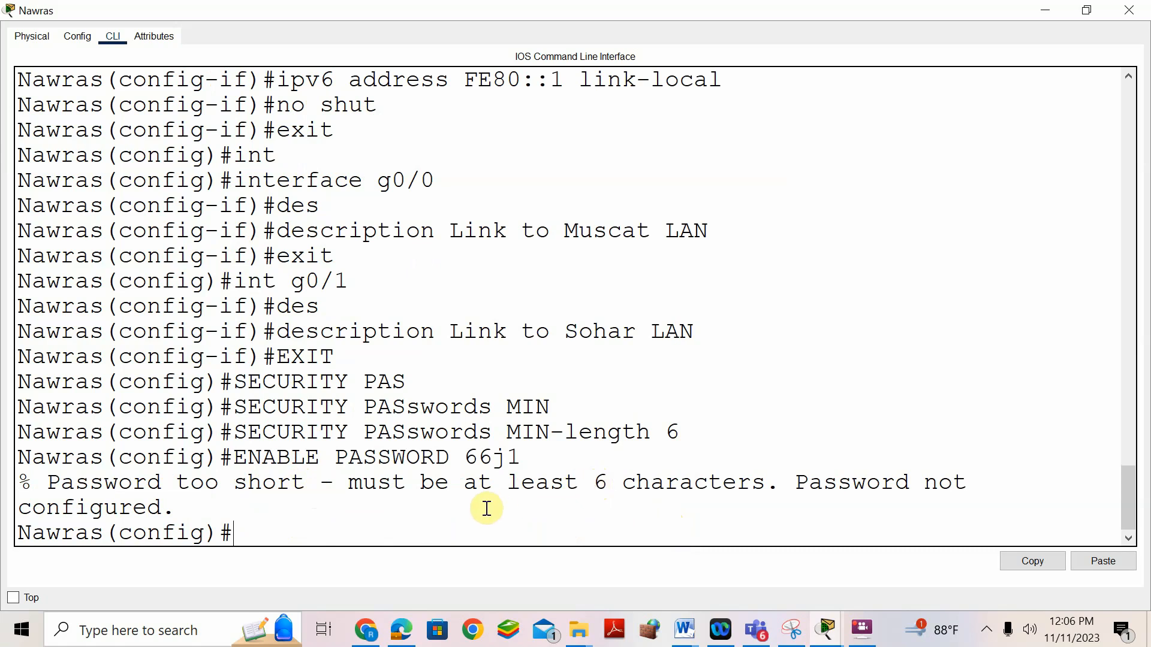
{"action": "key", "text": "Up"}
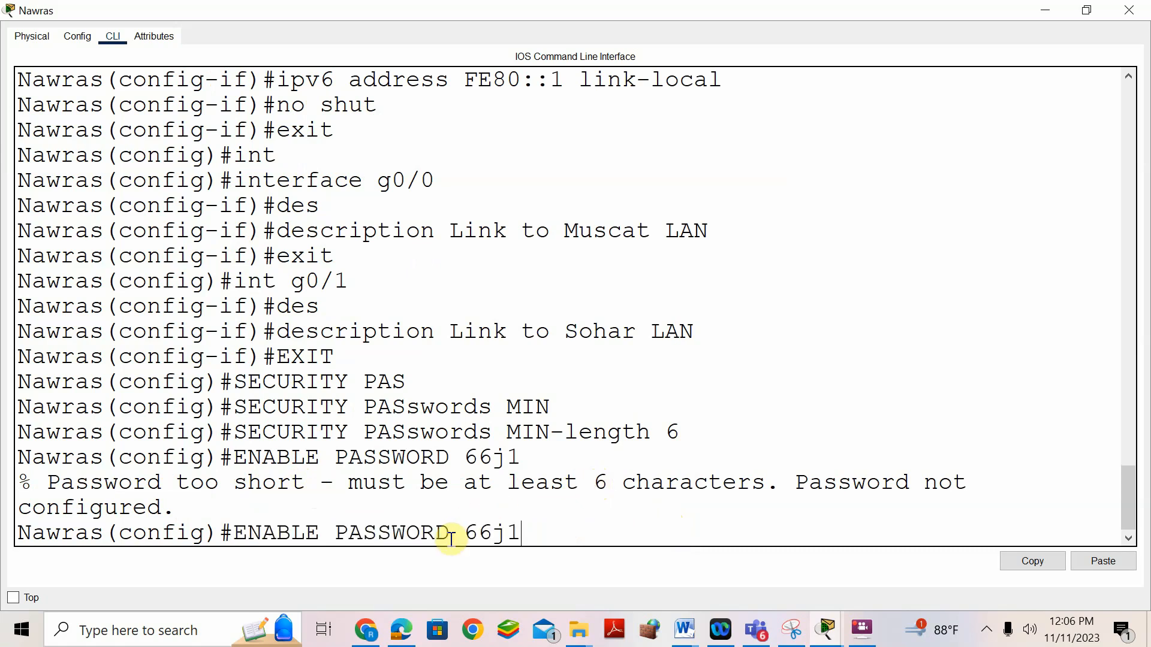
{"action": "type", "text": "000"}
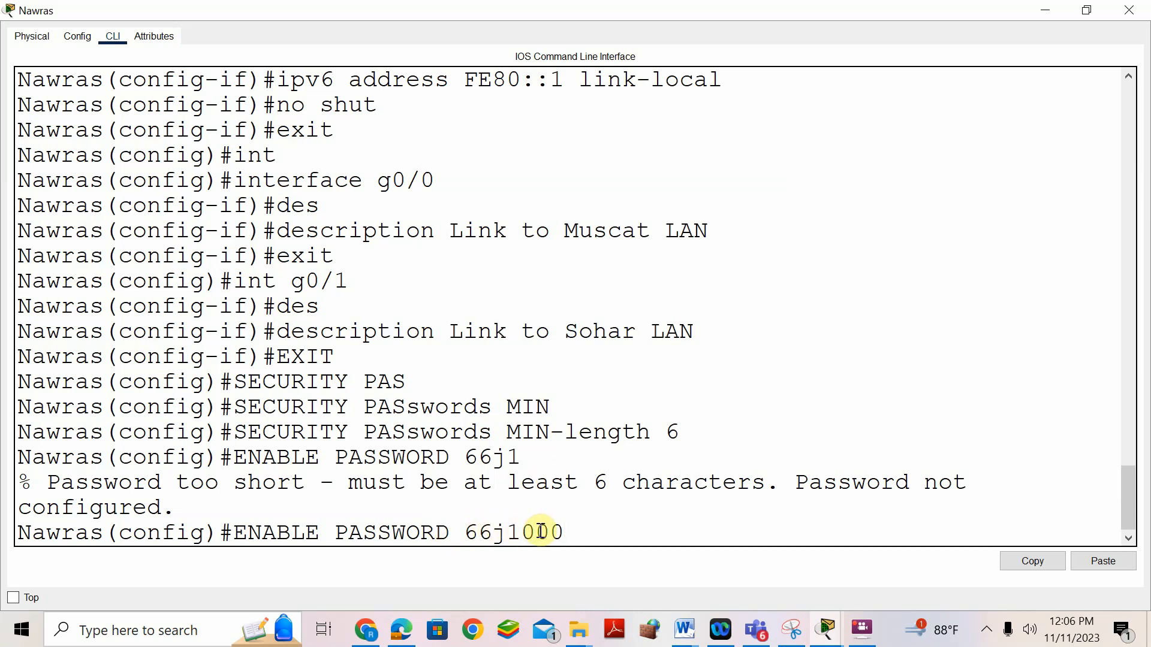
{"action": "key", "text": "BackSpace"}
{"action": "key", "text": "Return"}
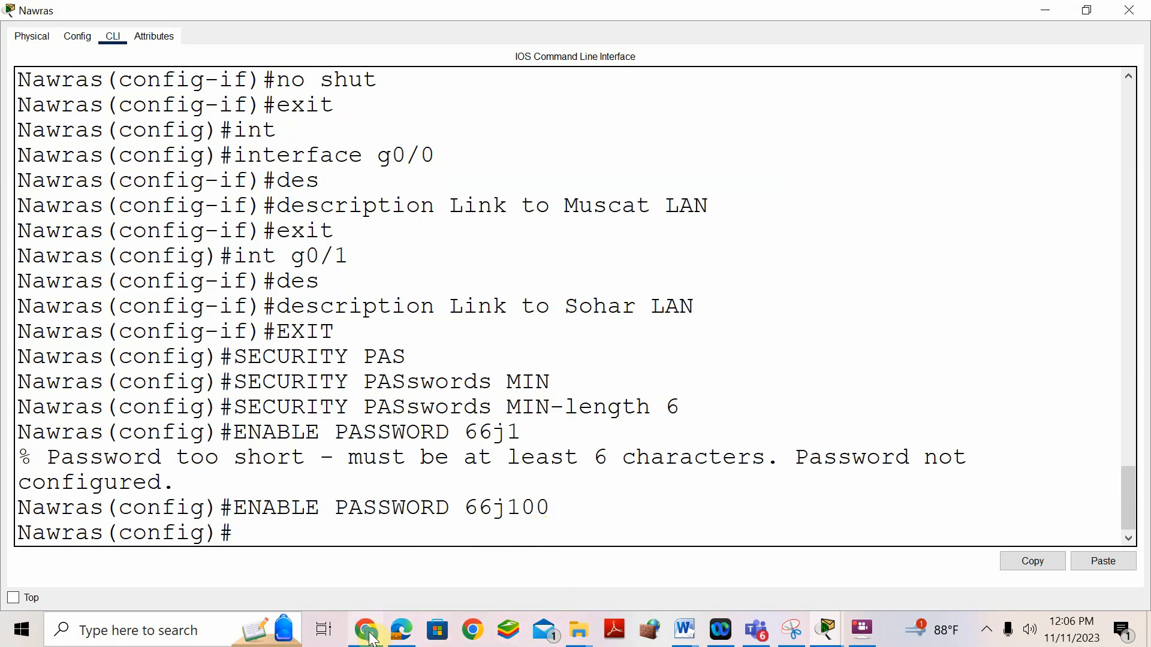
- Bring the Answer-Customized PKT document forward to read Step 3's login-blocking task
{"action": "mouse_move", "coordinate": [370, 637]}
{"action": "mouse_move", "coordinate": [684, 630]}
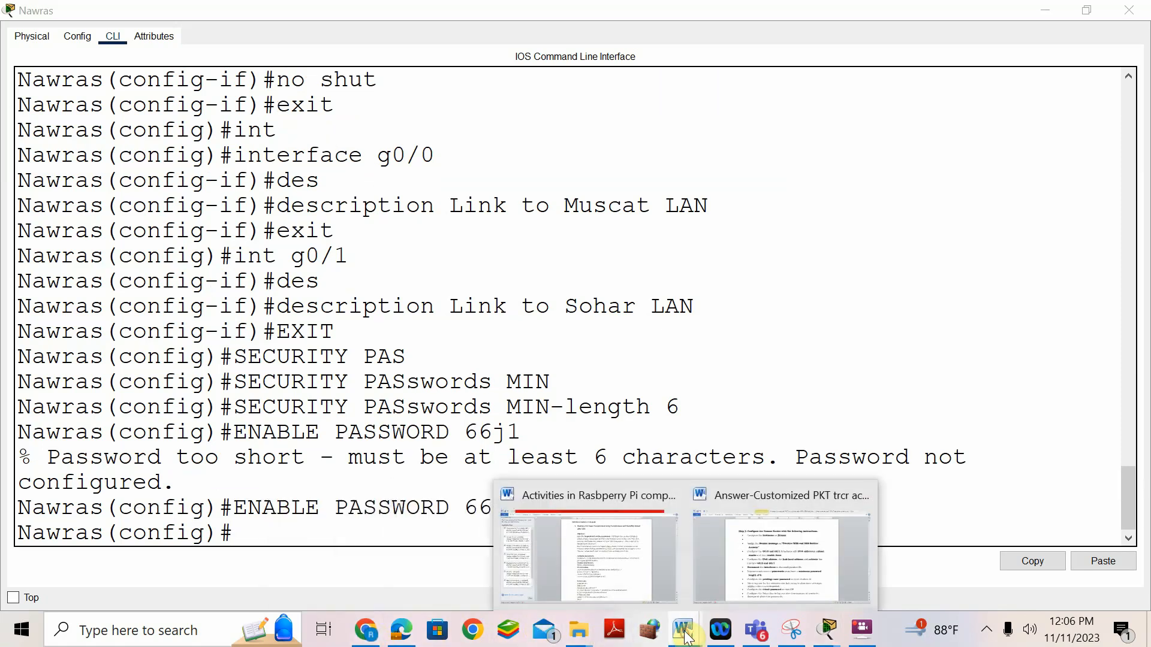
{"action": "left_click", "coordinate": [788, 557]}
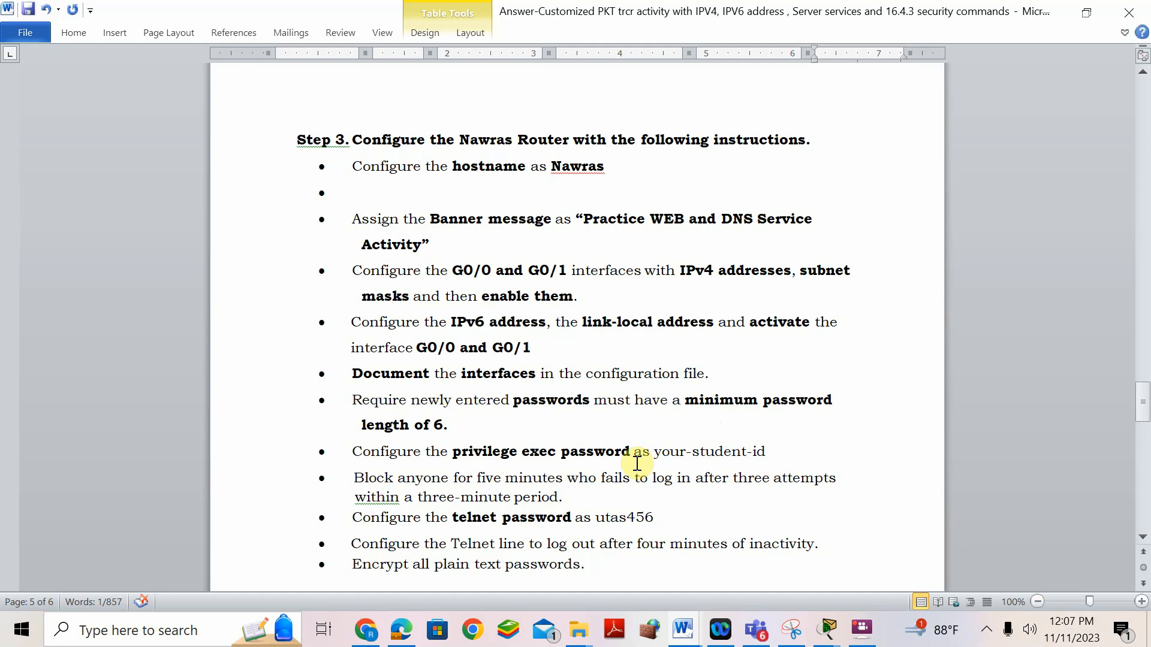
- Query 'login block-for ?' on Nawras to reveal its 1–65535 second time-period argument
{"action": "mouse_move", "coordinate": [827, 628]}
{"action": "left_click", "coordinate": [893, 573]}
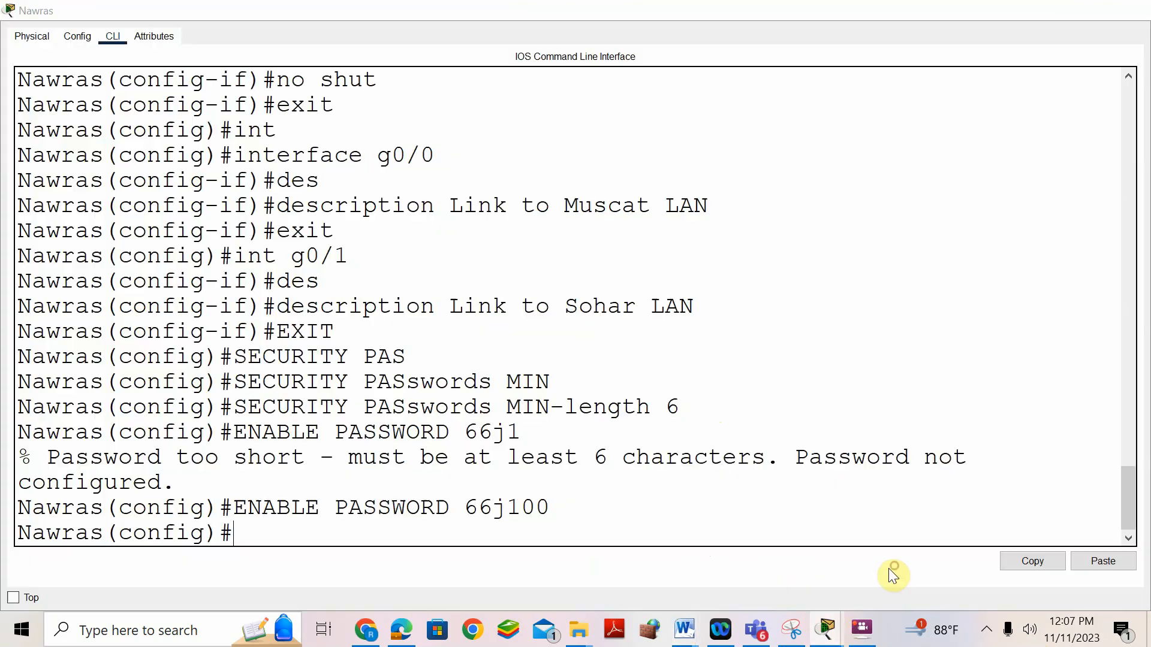
{"action": "type", "text": "logi"}
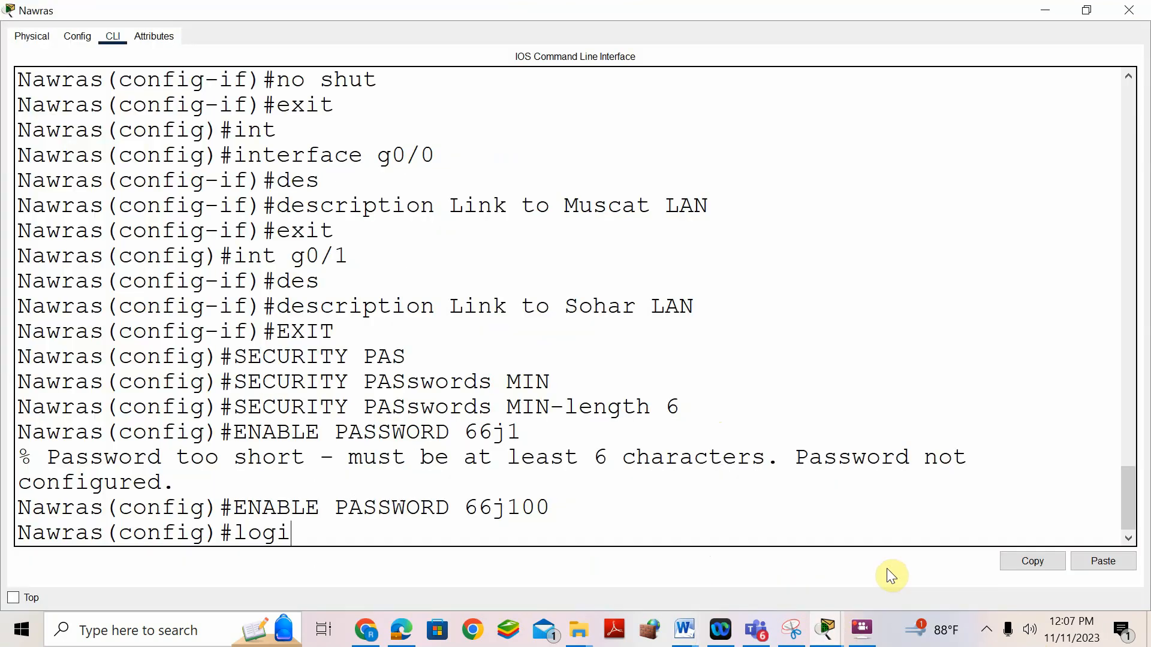
{"action": "type", "text": "n-bl"}
{"action": "key", "text": "Tab"}
{"action": "type", "text": "o"}
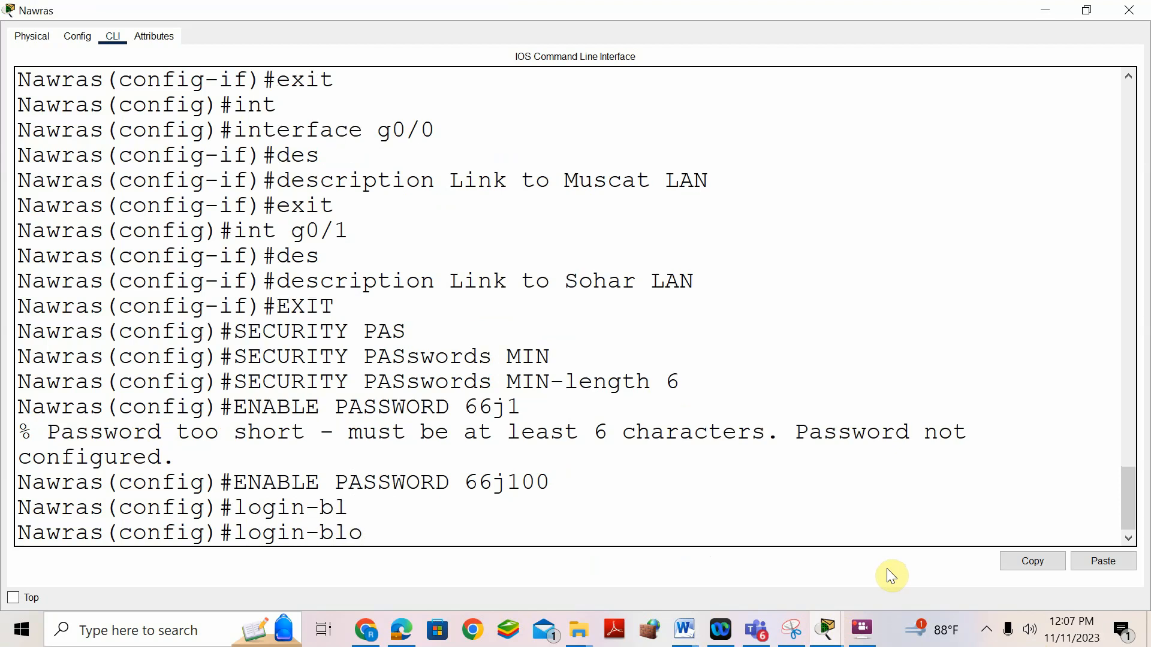
{"action": "type", "text": "ck ?"}
{"action": "key", "text": "BackSpace"}
{"action": "key", "text": "BackSpace"}
{"action": "key", "text": "BackSpace"}
{"action": "key", "text": "BackSpace"}
{"action": "key", "text": "BackSpace"}
{"action": "key", "text": "BackSpace"}
{"action": "key", "text": "BackSpace"}
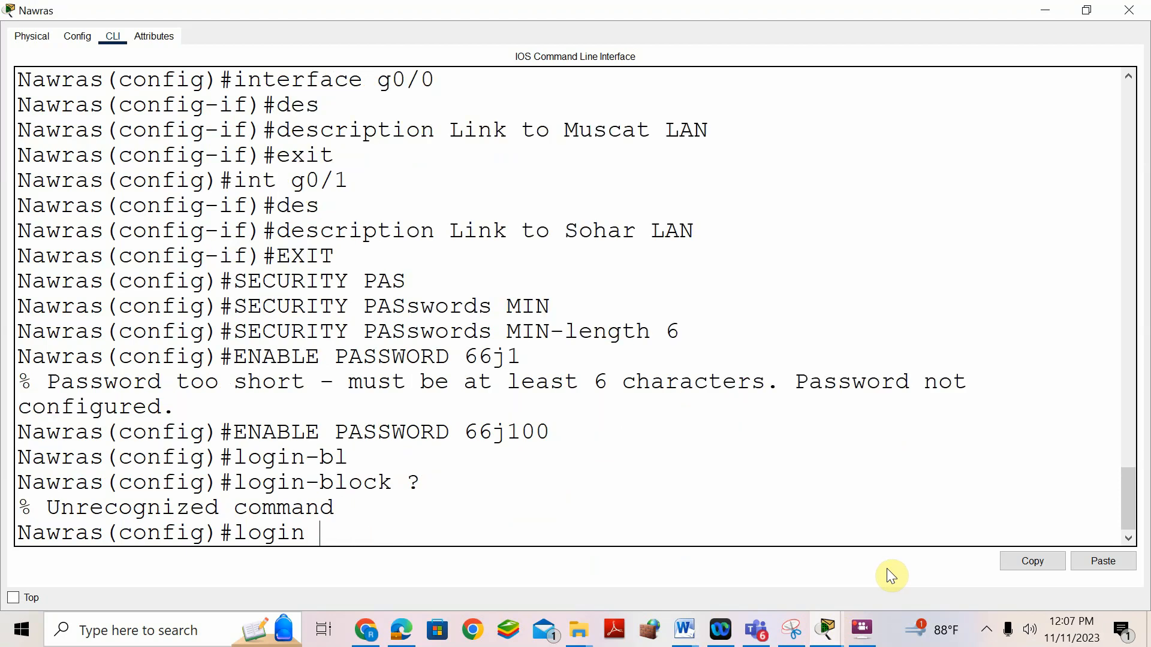
{"action": "type", "text": "?"}
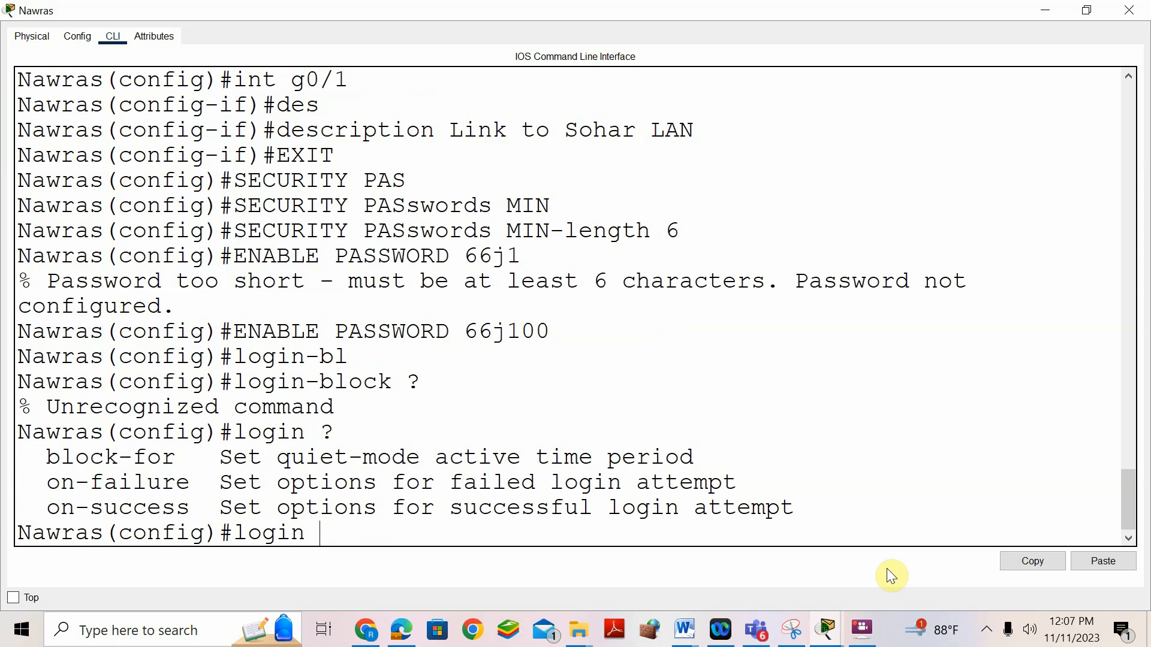
{"action": "type", "text": "blo"}
{"action": "key", "text": "Tab"}
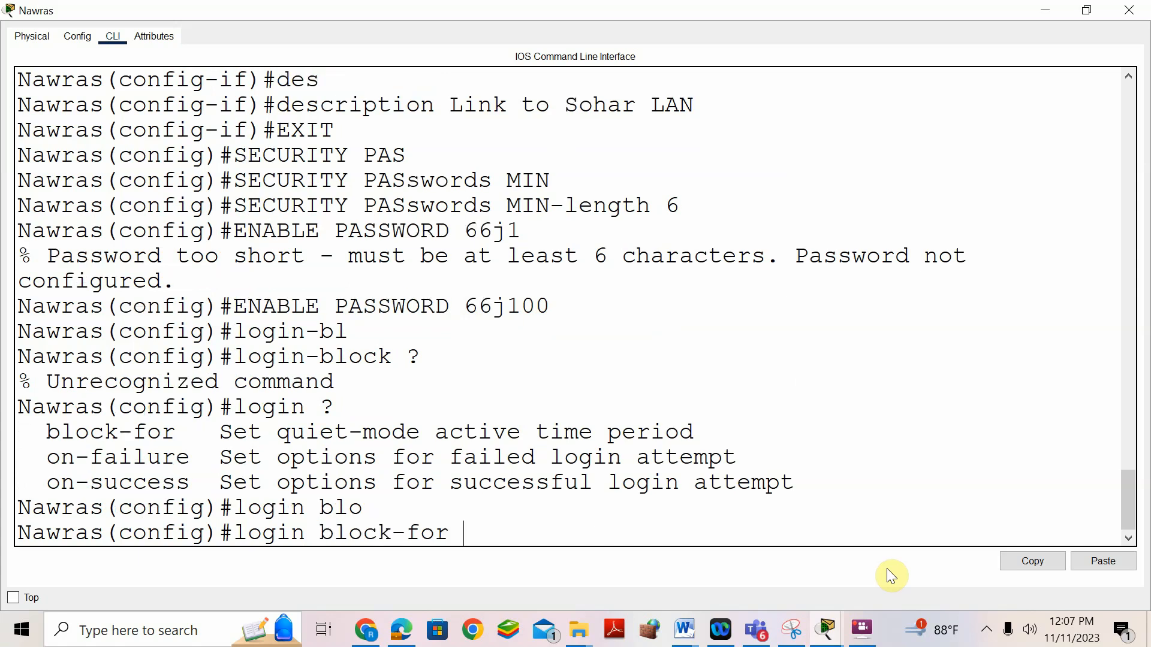
{"action": "type", "text": "?"}
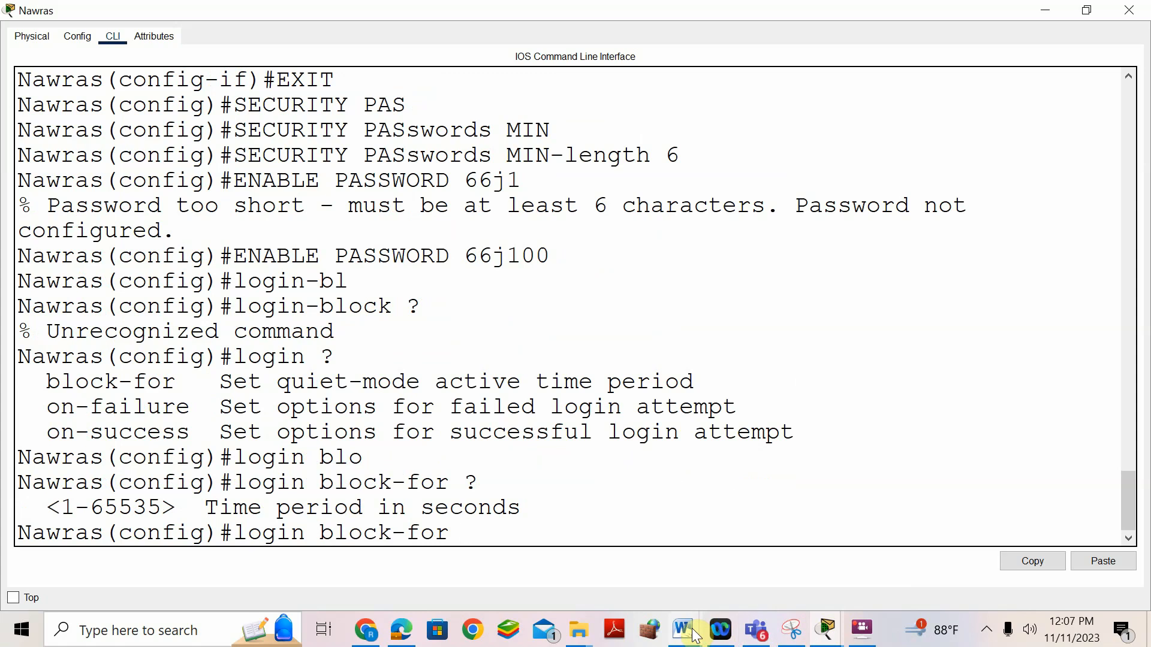
- Show the answer document's five-minute, three-attempt login block task, then move to the browser
{"action": "mouse_move", "coordinate": [695, 636]}
{"action": "left_click", "coordinate": [754, 506]}
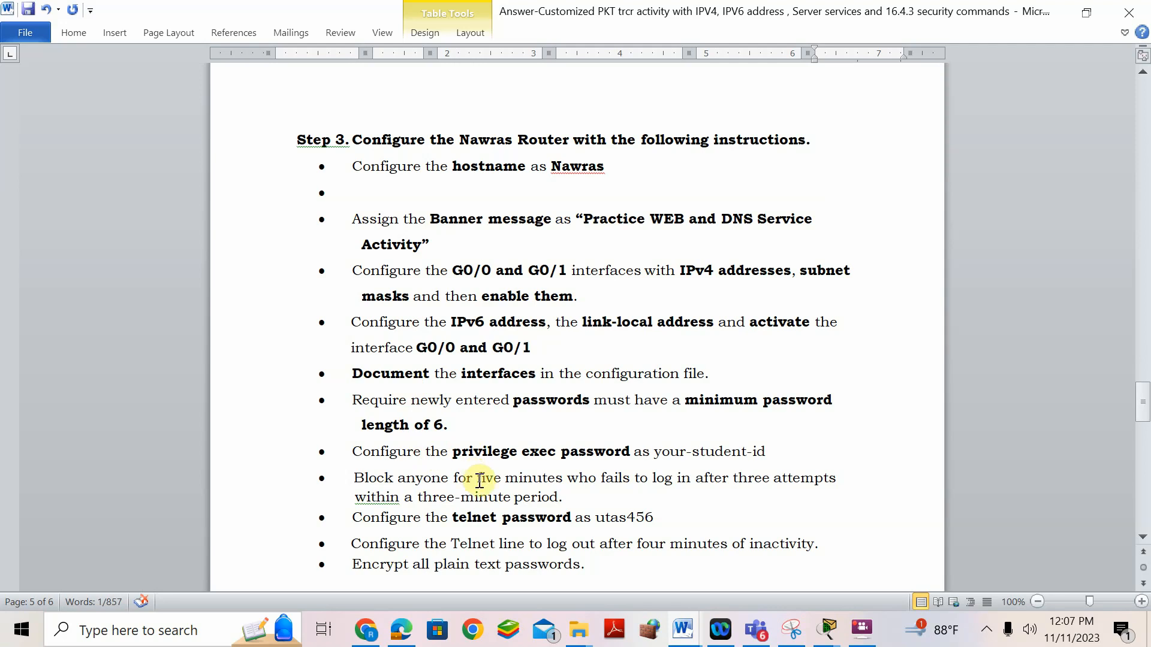
{"action": "left_click", "coordinate": [365, 630]}
- Search Google for '5 minutes in seconds' in a new tab, getting 300 seconds
{"action": "left_click", "coordinate": [842, 24]}
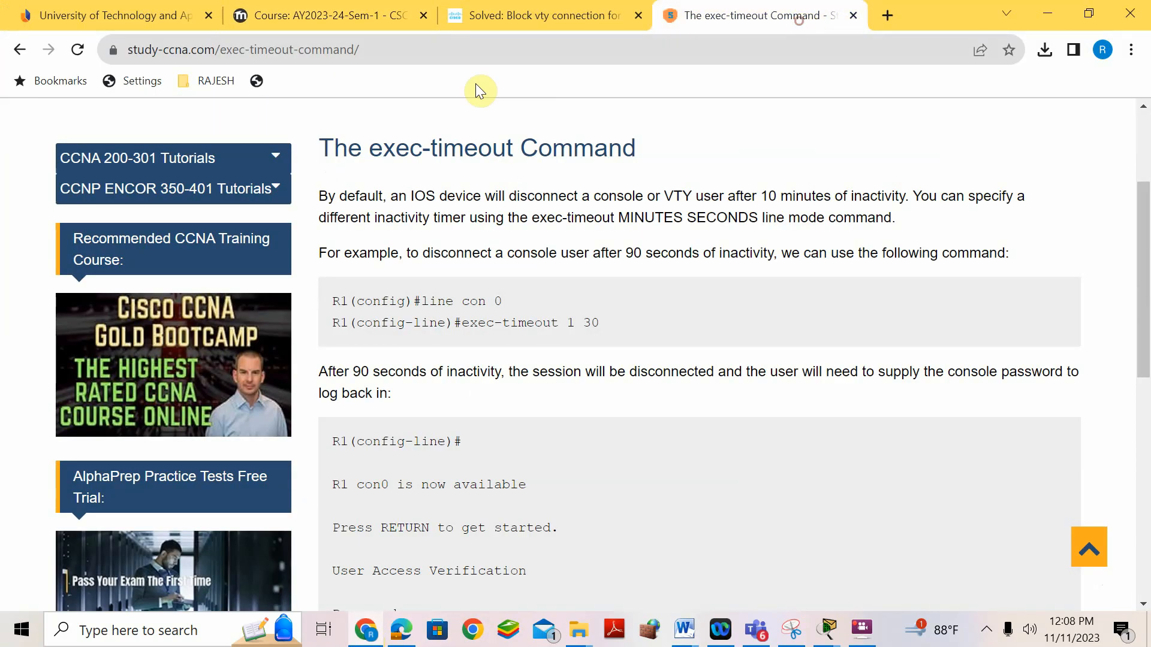
{"action": "left_click", "coordinate": [880, 17]}
{"action": "type", "text": "goo"}
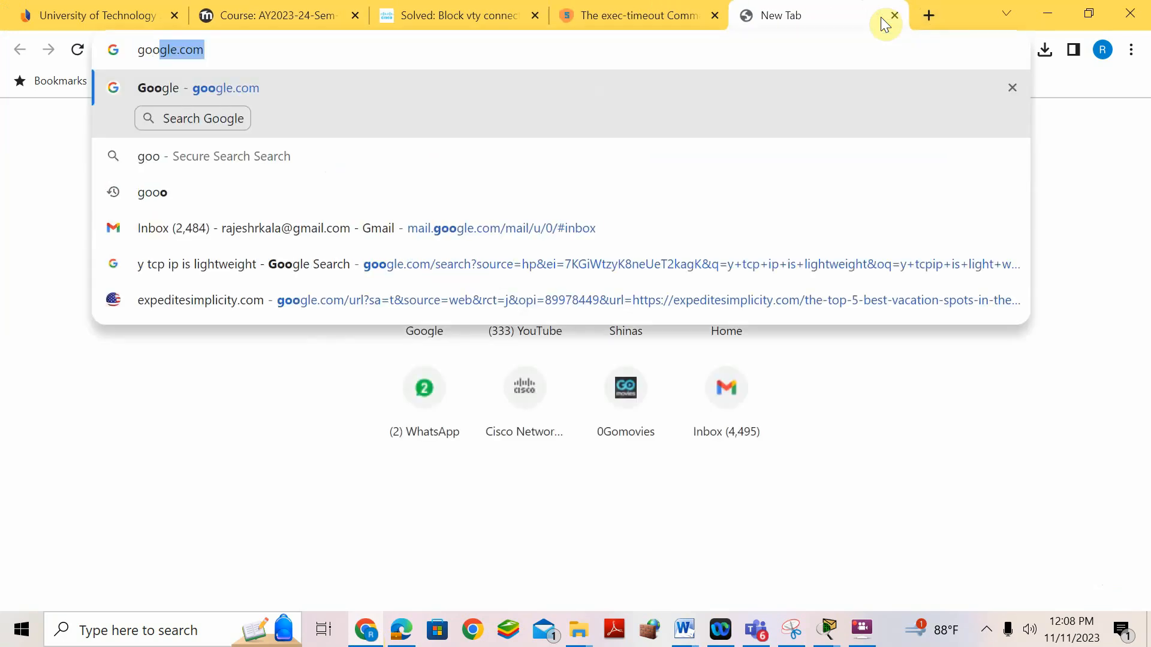
{"action": "key", "text": "Return"}
{"action": "type", "text": "5 "}
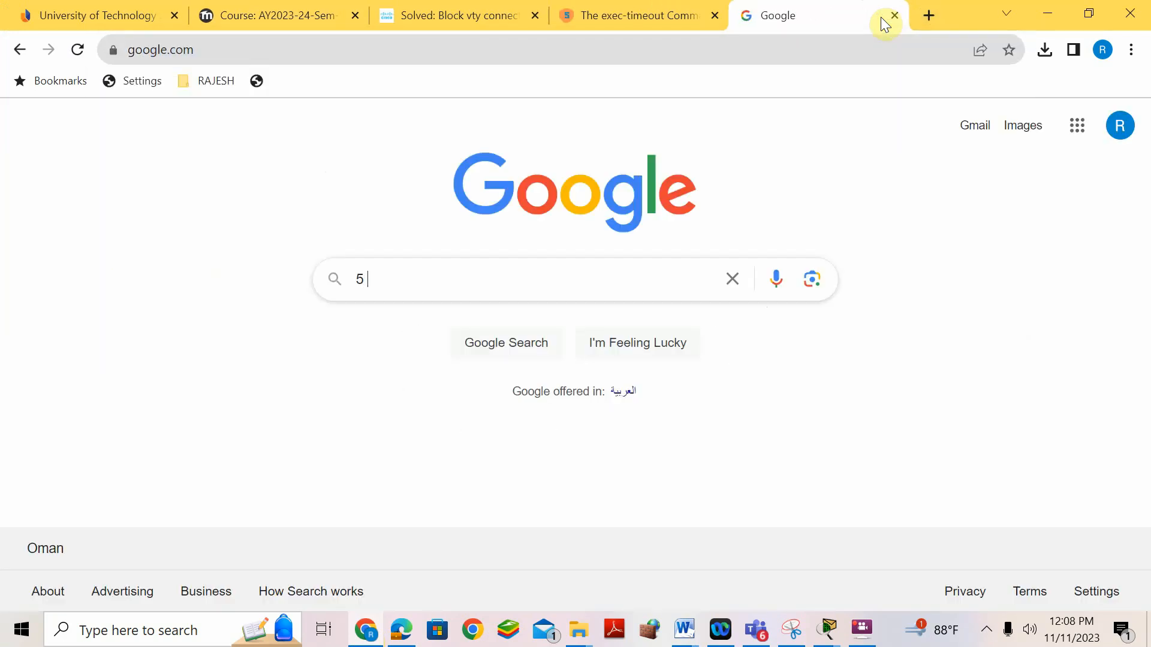
{"action": "type", "text": "minutes i"}
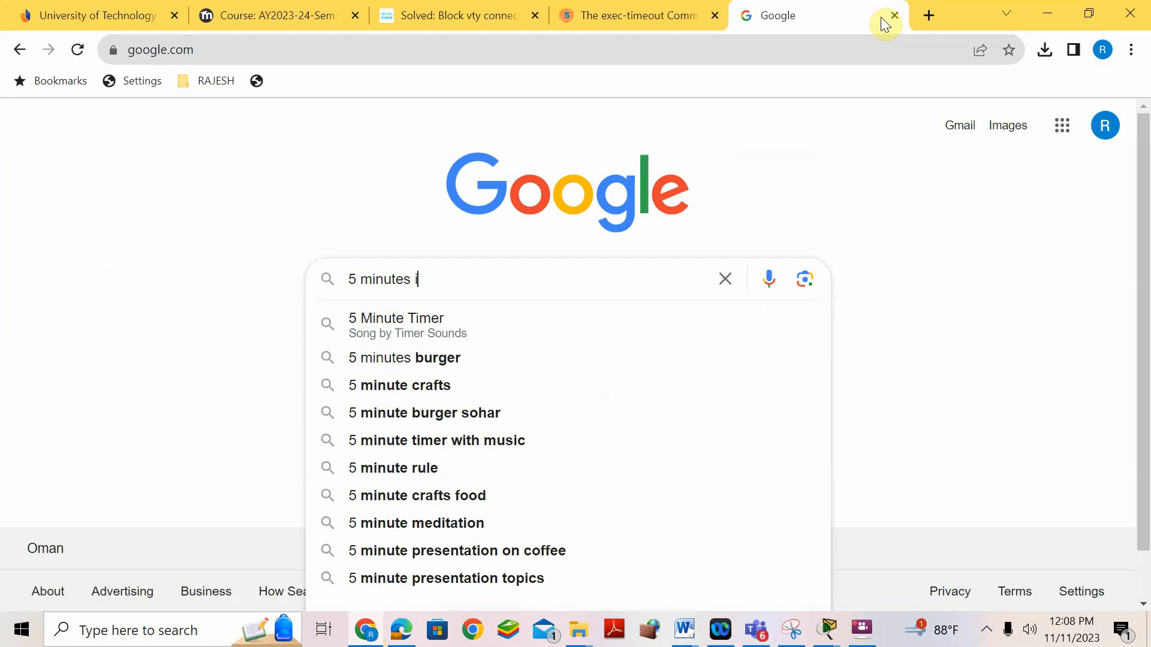
{"action": "type", "text": "n seconds"}
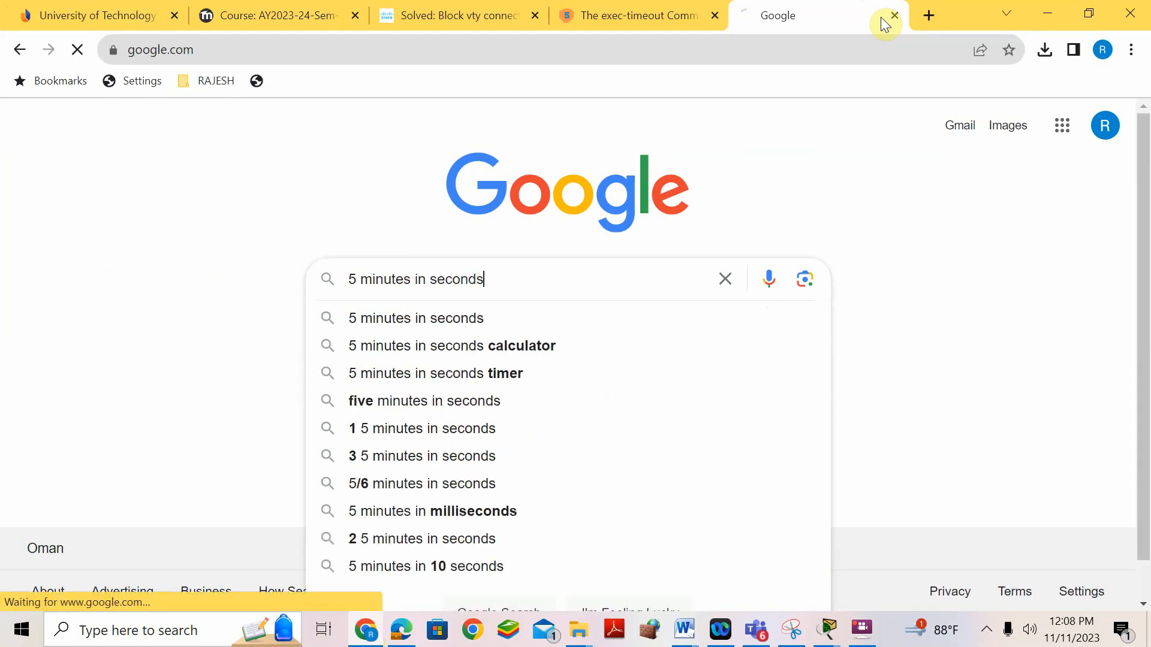
{"action": "key", "text": "Return"}
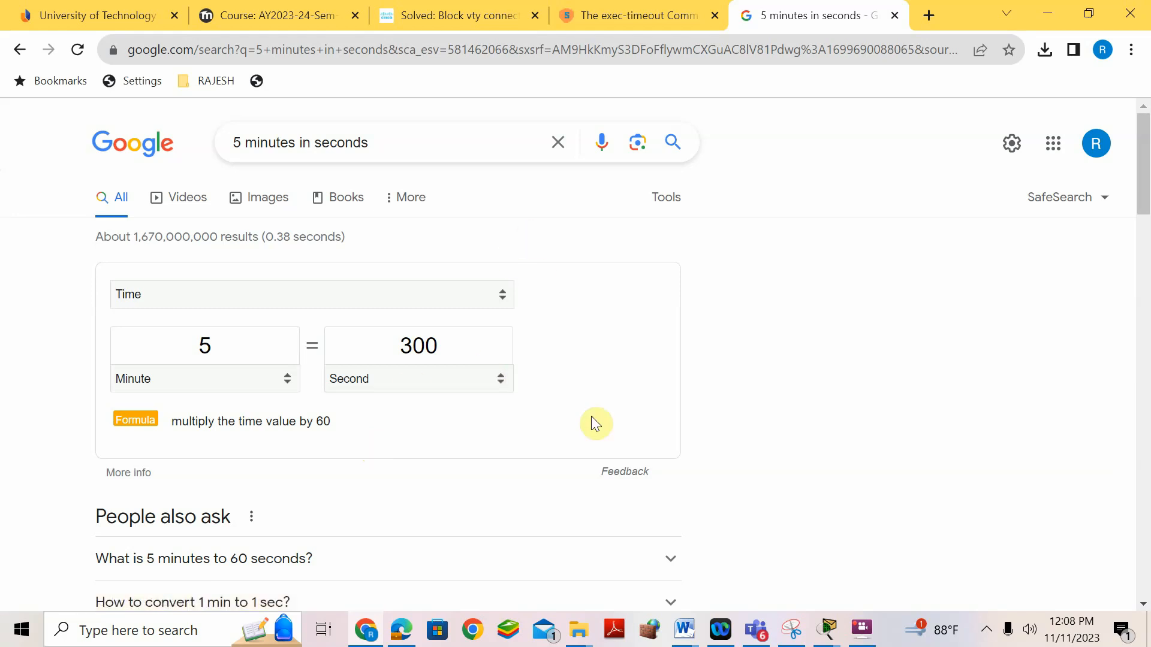
- Enter 'login block-for 300 ?' and 'a ?' on Nawras to find the attempts option
{"action": "mouse_move", "coordinate": [827, 629]}
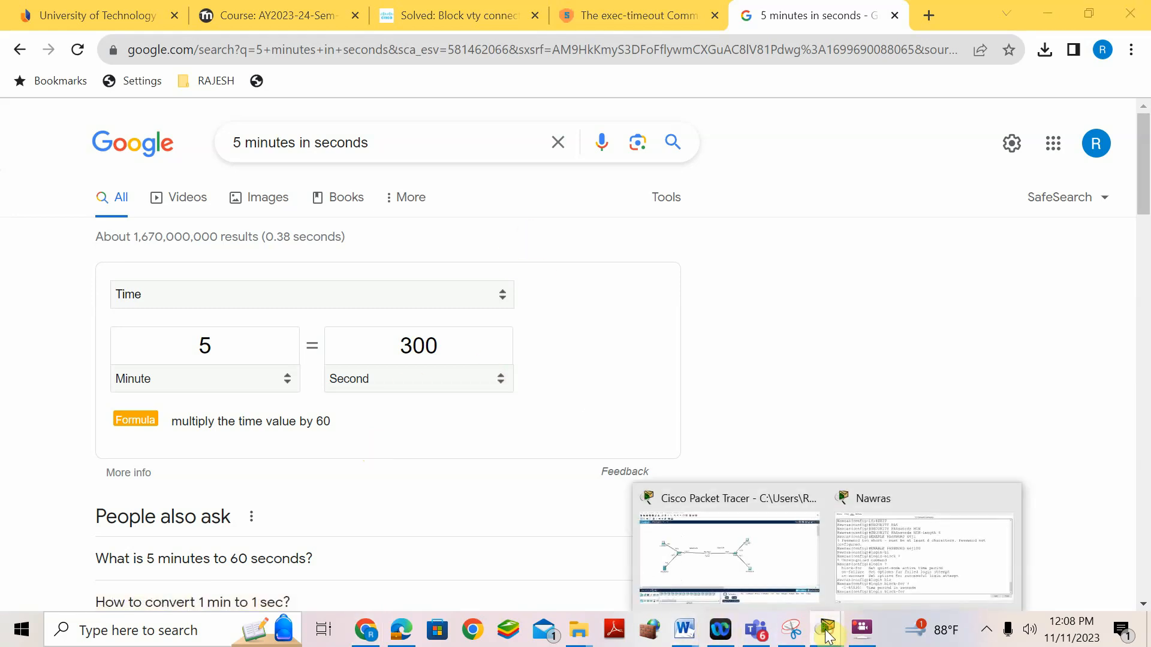
{"action": "left_click", "coordinate": [876, 500]}
{"action": "type", "text": "300 ?"}
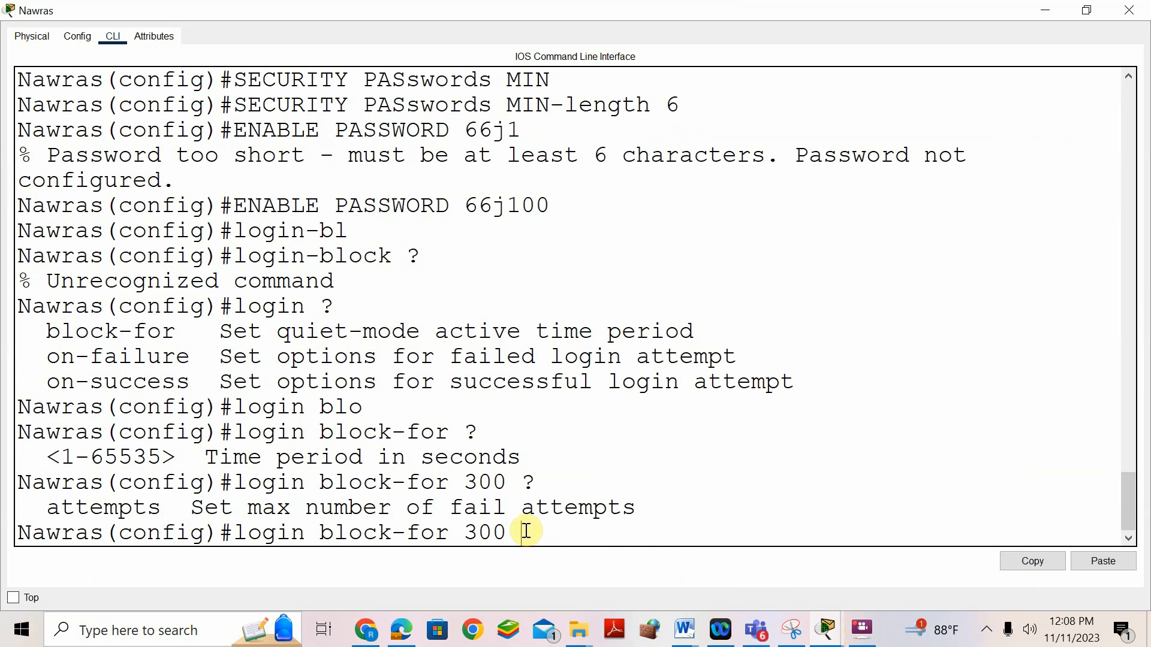
{"action": "type", "text": "a"}
{"action": "type", "text": " ?"}
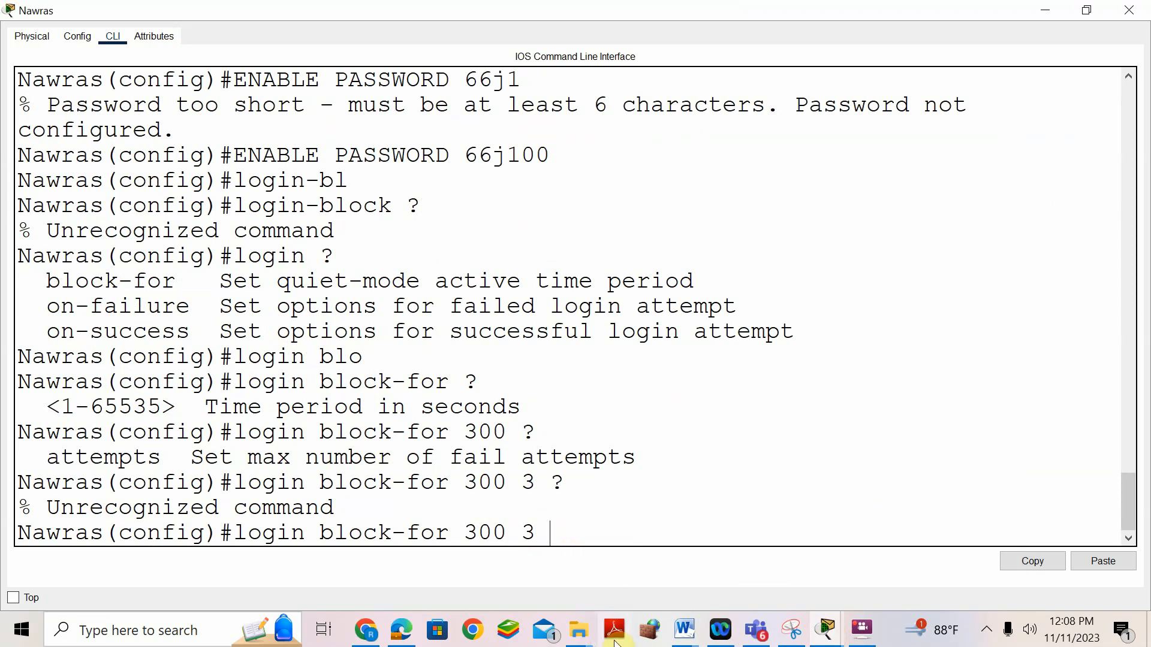
{"action": "left_click", "coordinate": [676, 635]}
- Reread the Word bullet requiring a five-minute block after three failed logins within three minutes
{"action": "left_click", "coordinate": [714, 588]}
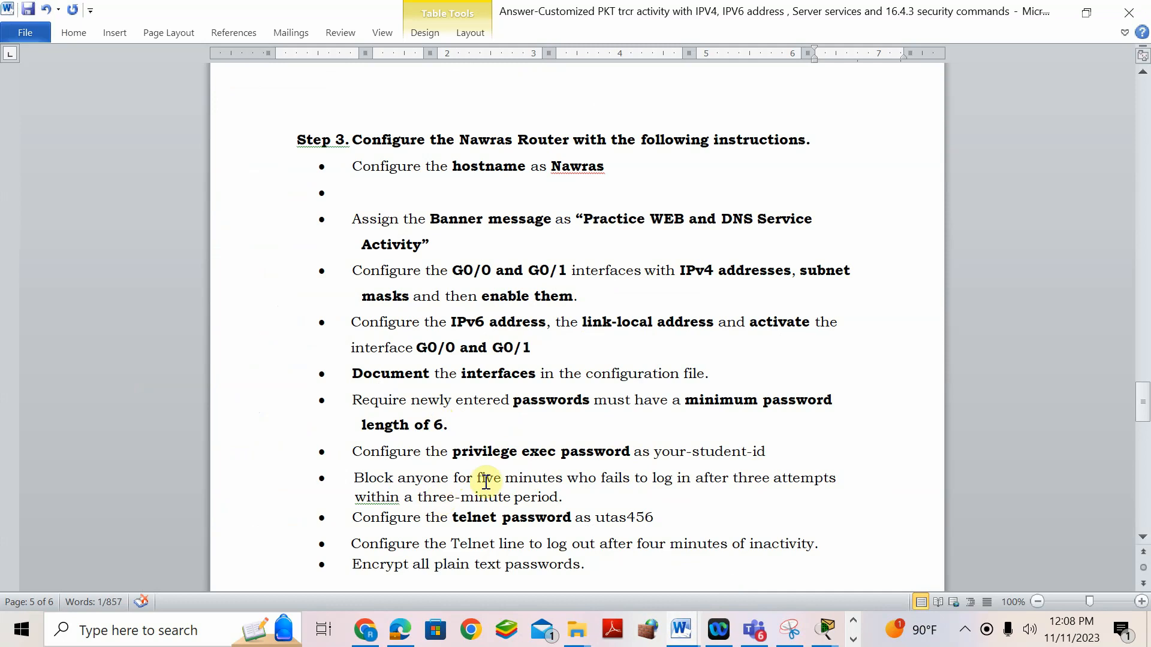
{"action": "left_click", "coordinate": [826, 629]}
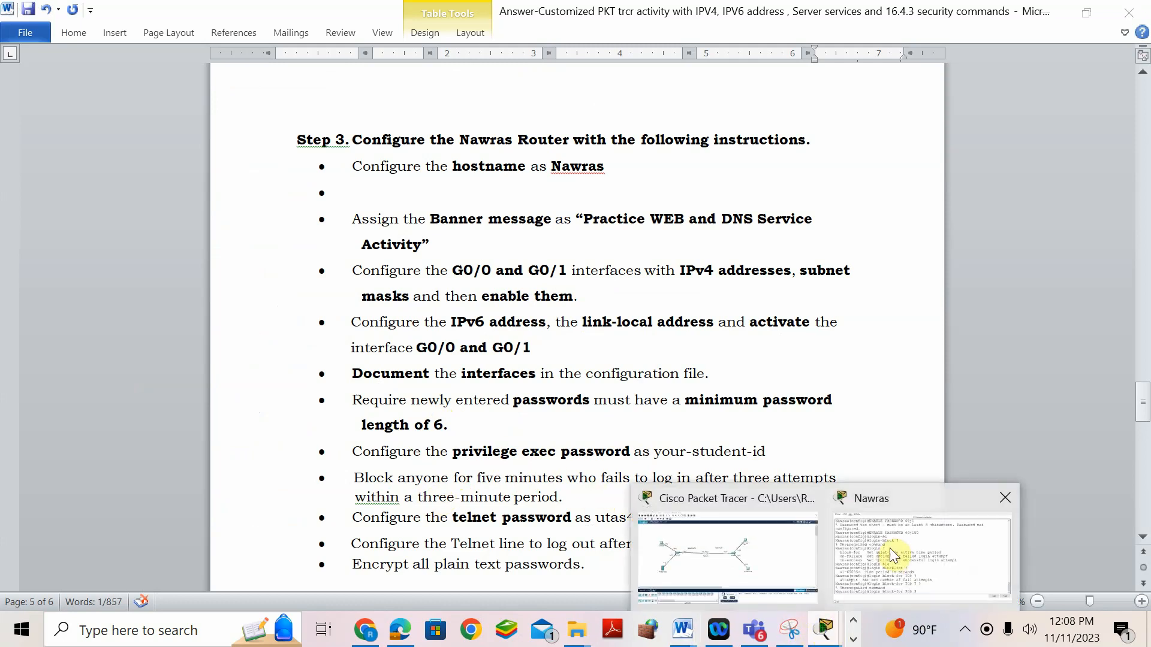
- Try shorter login block-for 300 command forms in the Nawras CLI, which are rejected
{"action": "left_click", "coordinate": [890, 548]}
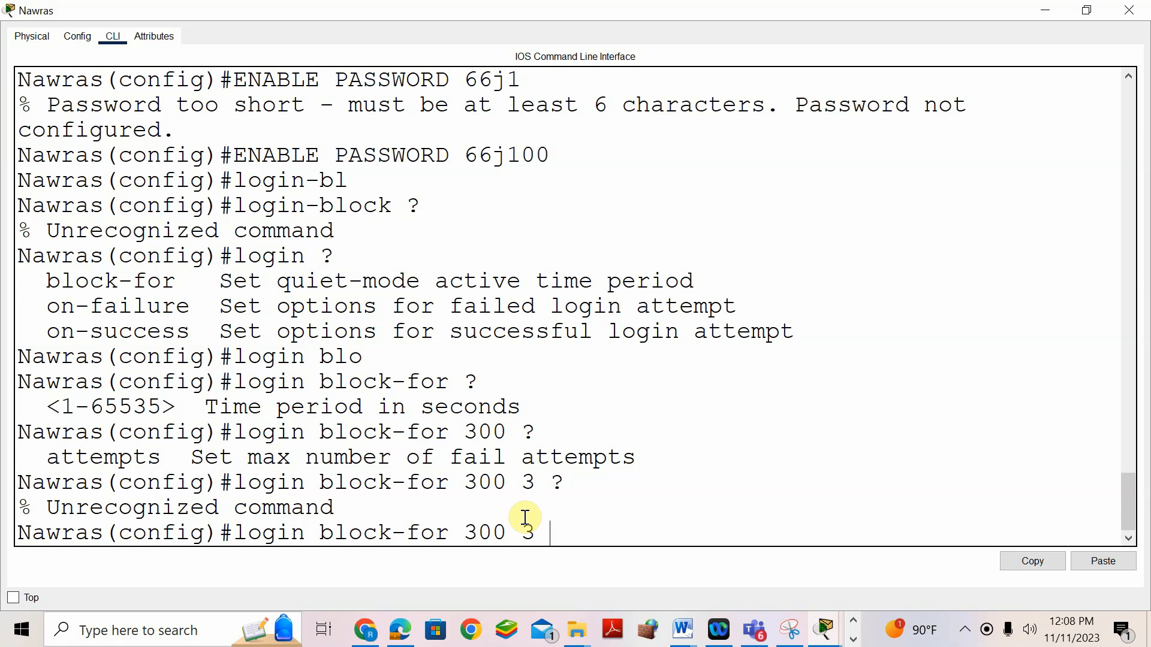
{"action": "key", "text": "Return"}
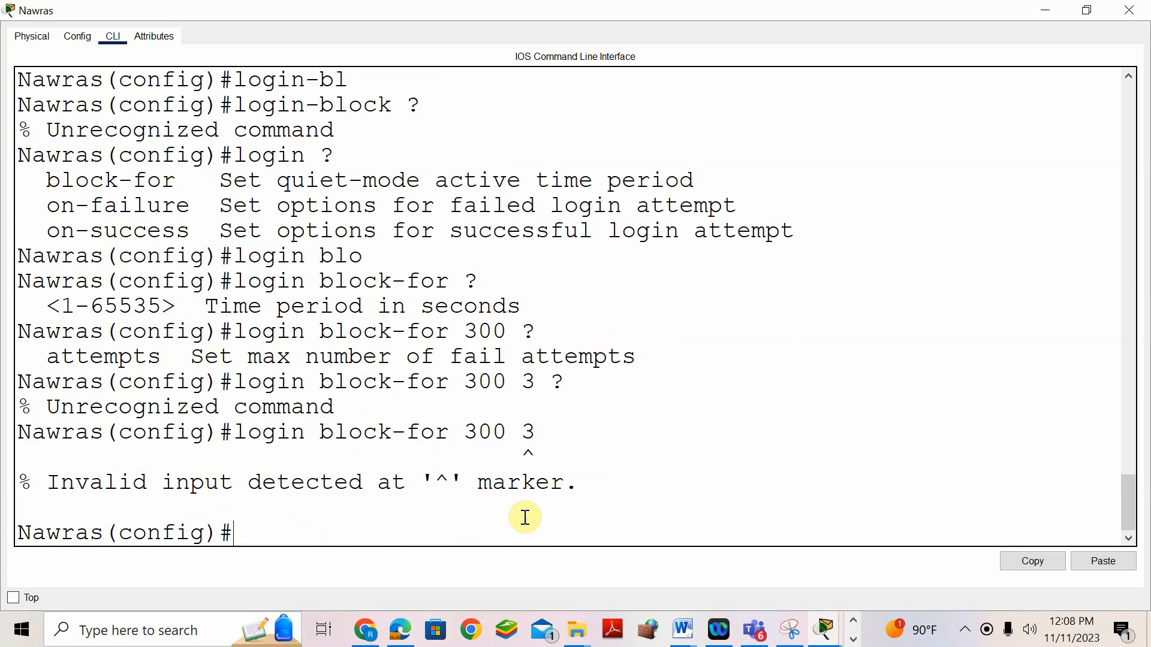
{"action": "key", "text": "Up"}
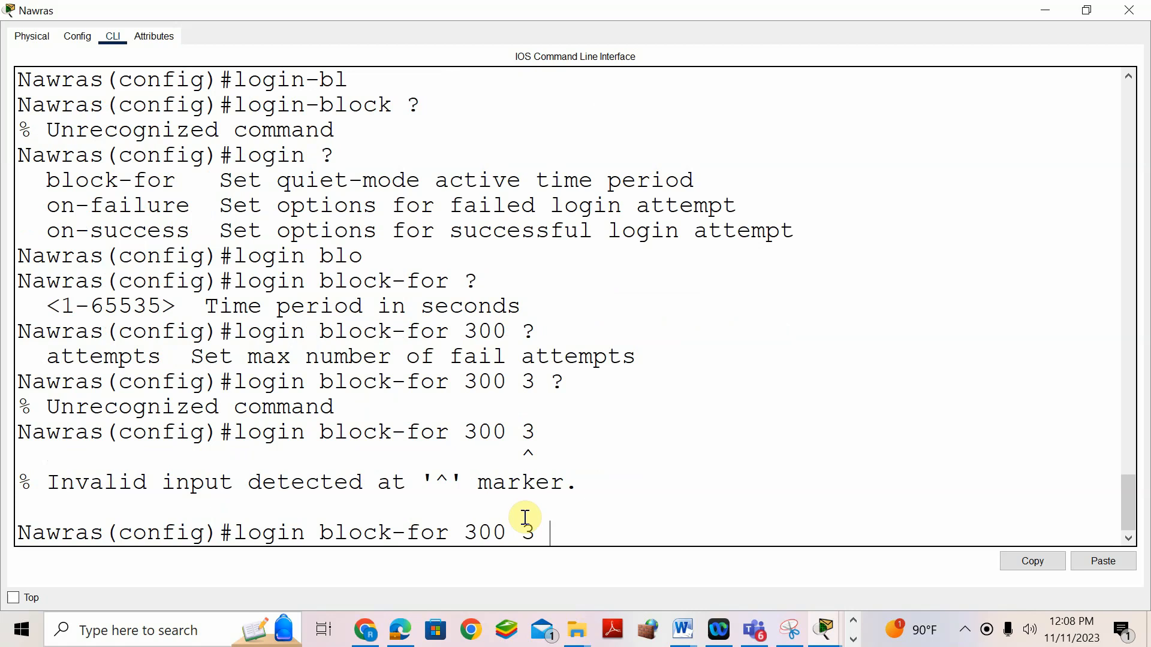
{"action": "key", "text": "BackSpace"}
{"action": "key", "text": "BackSpace"}
{"action": "type", "text": "?"}
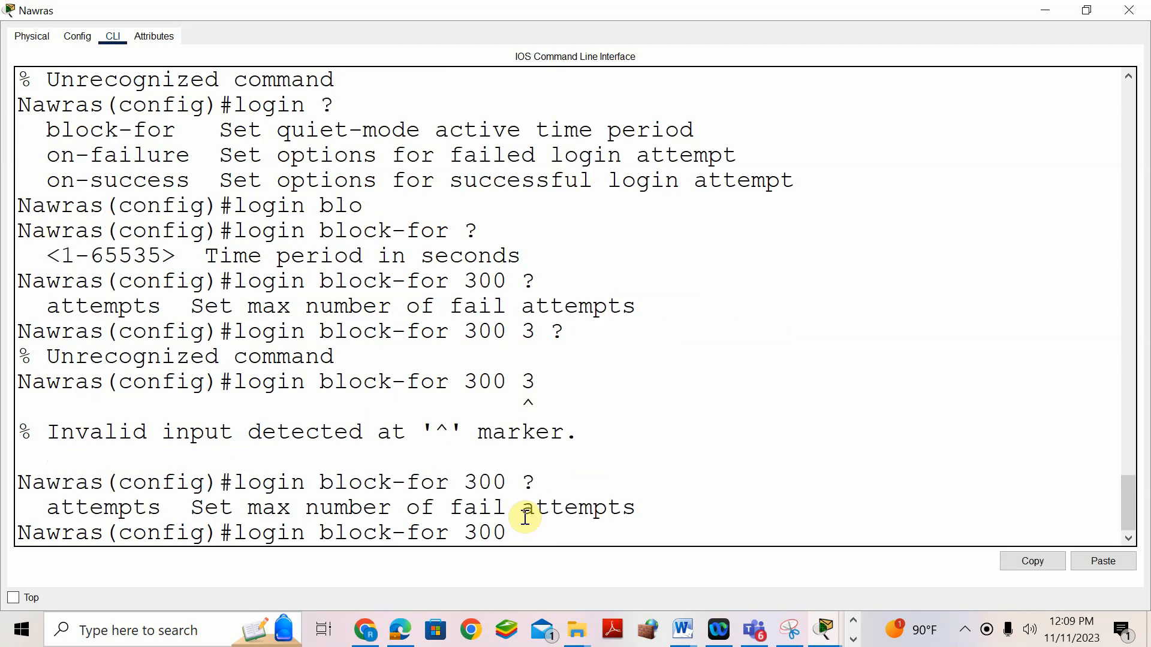
{"action": "type", "text": "3"}
{"action": "type", "text": "180"}
{"action": "key", "text": "Return"}
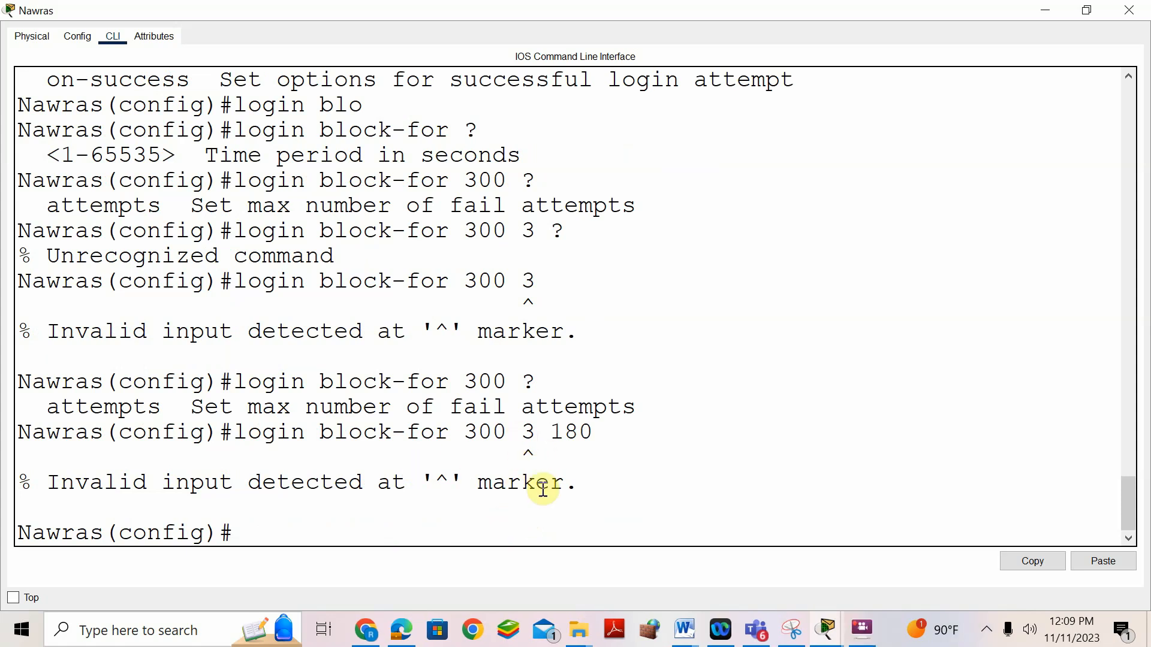
- Enter login block-for 300 attempts 3 within 180 on the Nawras router
{"action": "key", "text": "Up"}
{"action": "key", "text": "BackSpace"}
{"action": "key", "text": "BackSpace"}
{"action": "key", "text": "BackSpace"}
{"action": "key", "text": "BackSpace"}
{"action": "key", "text": "BackSpace"}
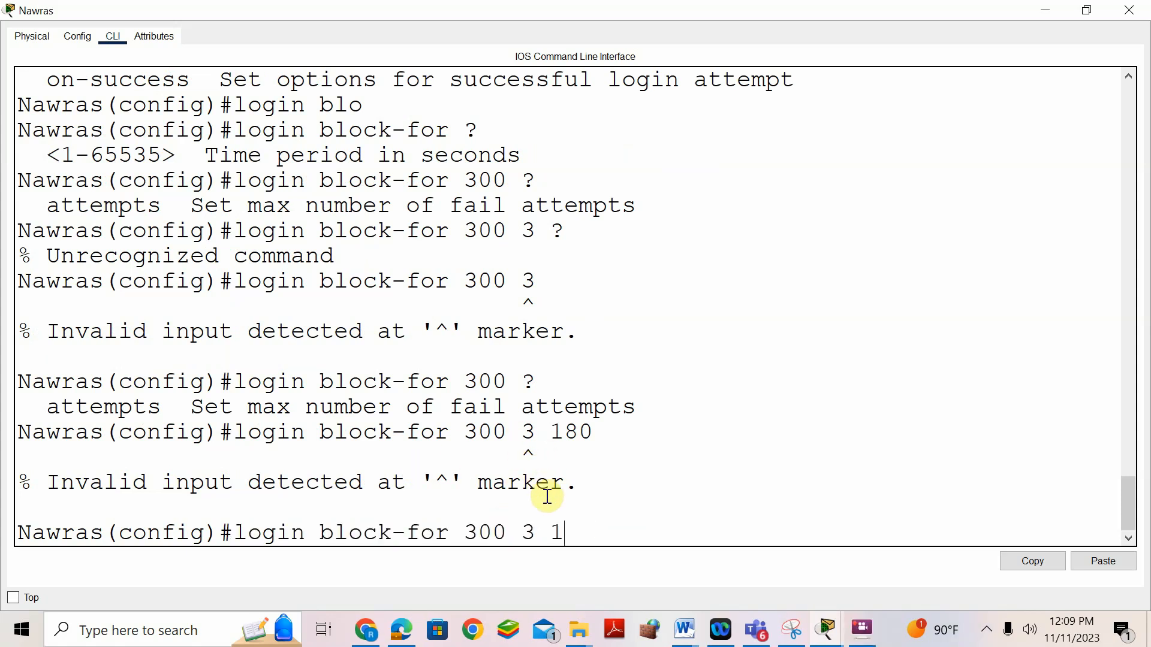
{"action": "type", "text": "?"}
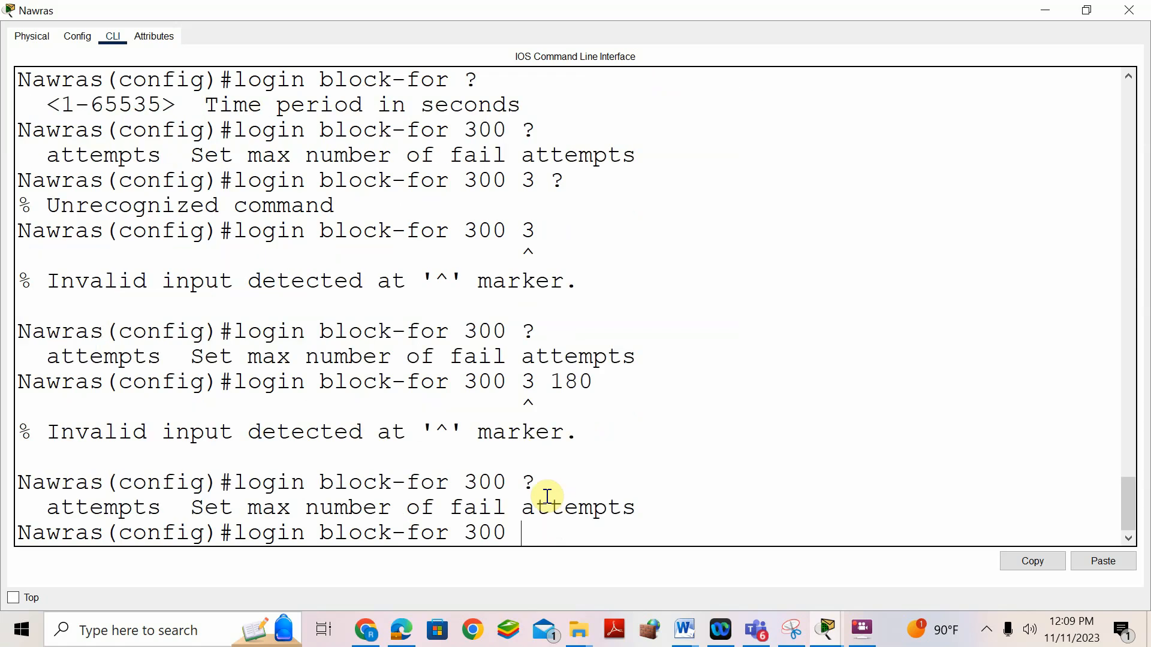
{"action": "type", "text": "att"}
{"action": "key", "text": "Tab"}
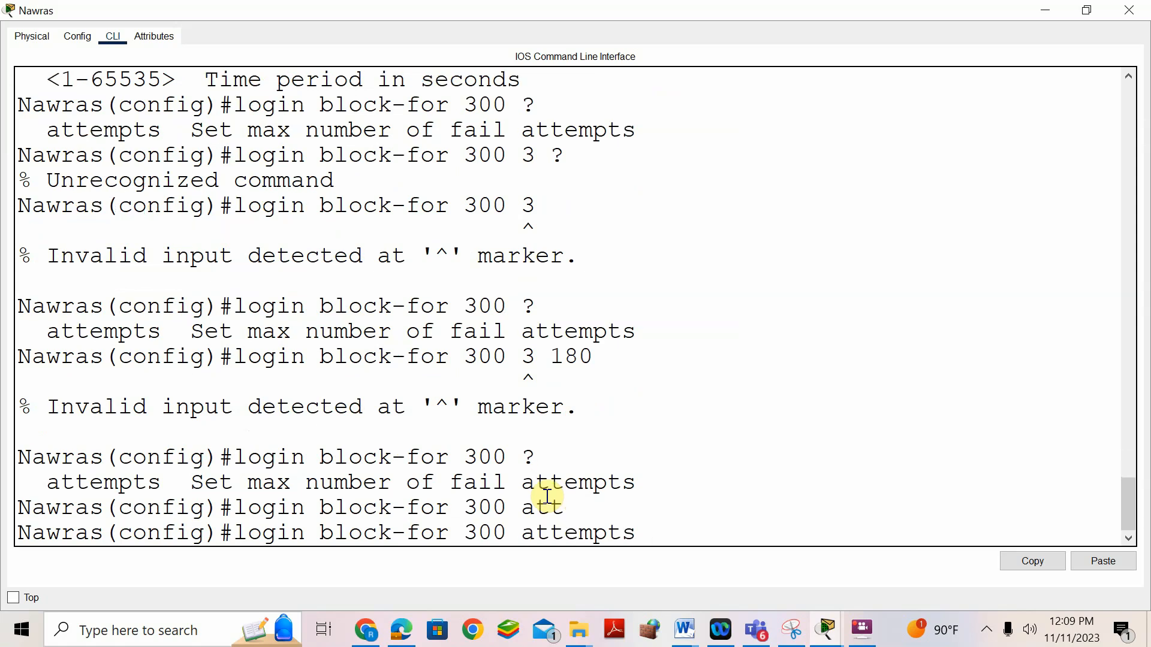
{"action": "type", "text": "3"}
{"action": "type", "text": " ?"}
{"action": "type", "text": "with"}
{"action": "key", "text": "Tab"}
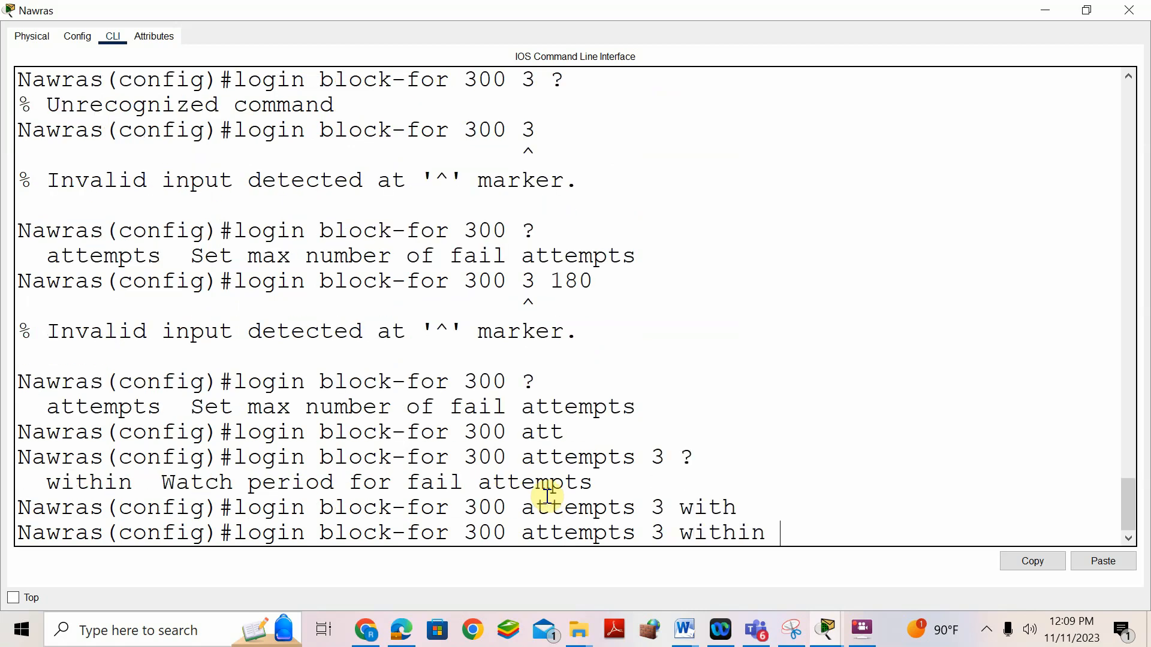
{"action": "type", "text": "180"}
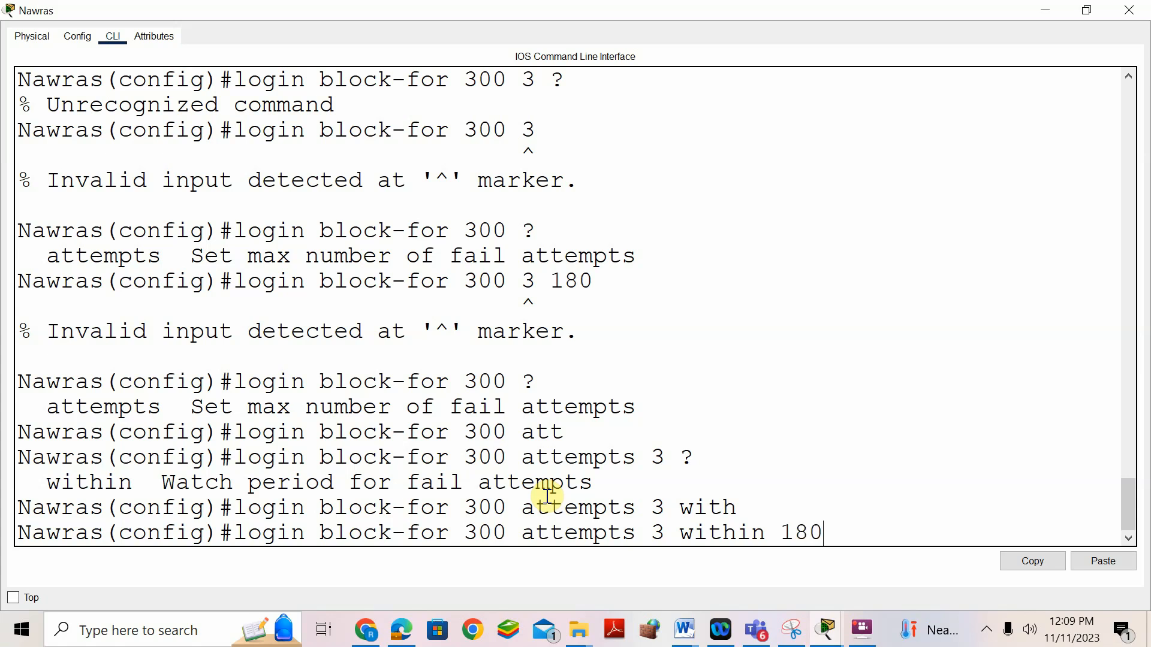
{"action": "key", "text": "Return"}
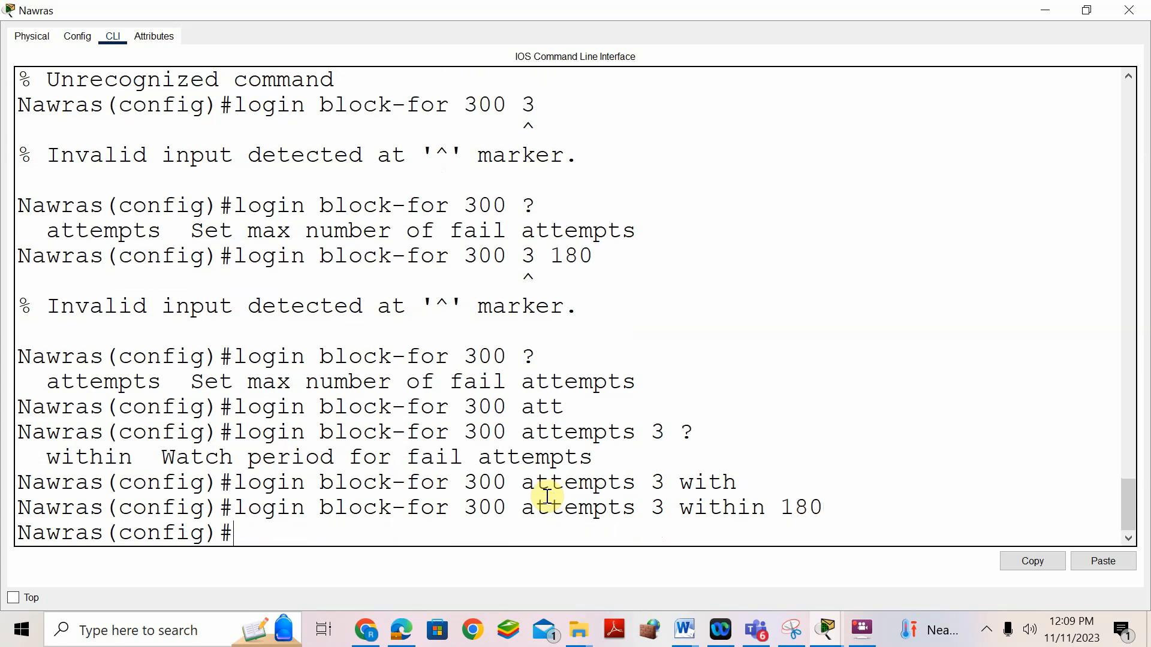
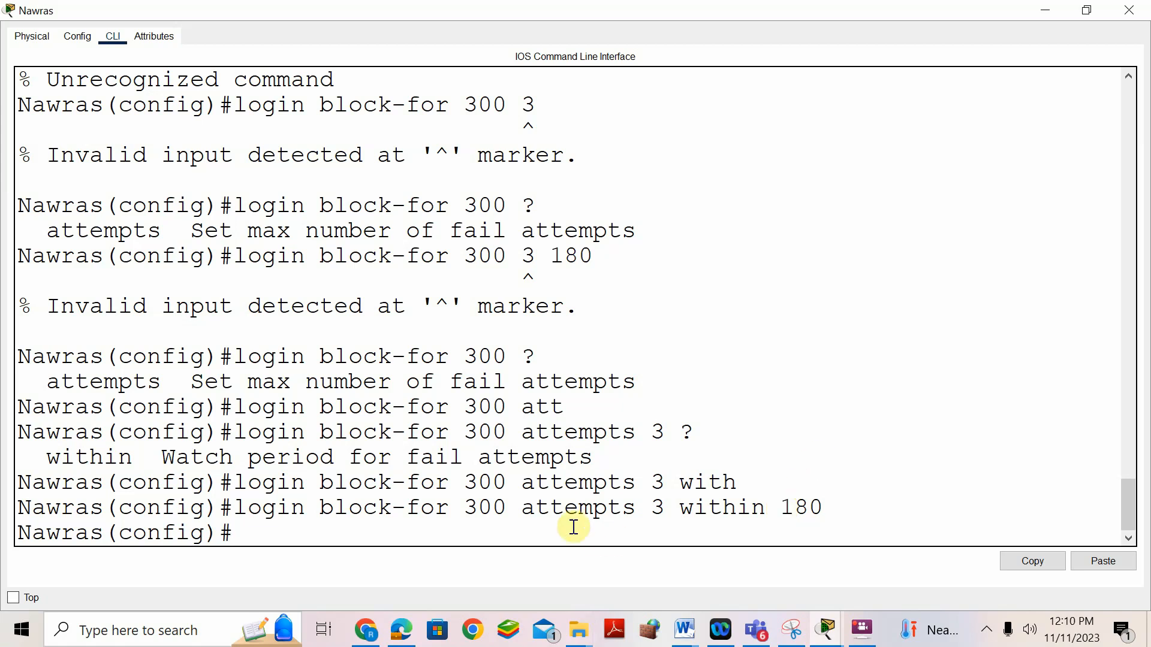
{"action": "left_click", "coordinate": [688, 633]}
{"action": "left_click", "coordinate": [760, 546]}
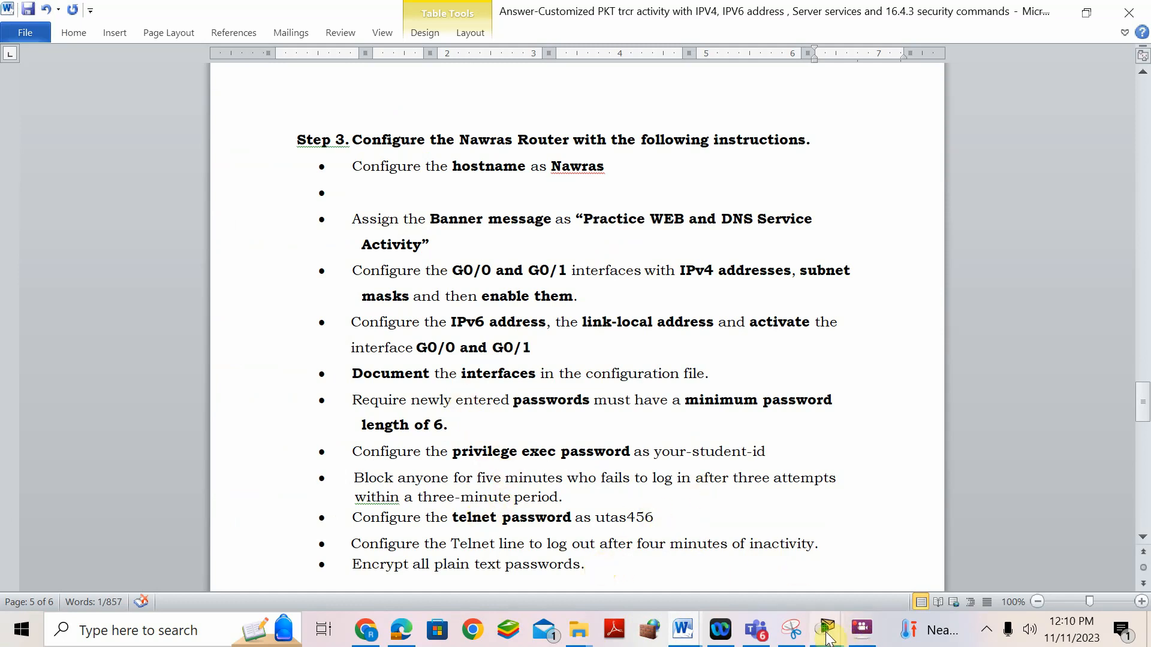
{"action": "mouse_move", "coordinate": [828, 639]}
{"action": "left_click", "coordinate": [908, 540]}
{"action": "type", "text": "line vt"}
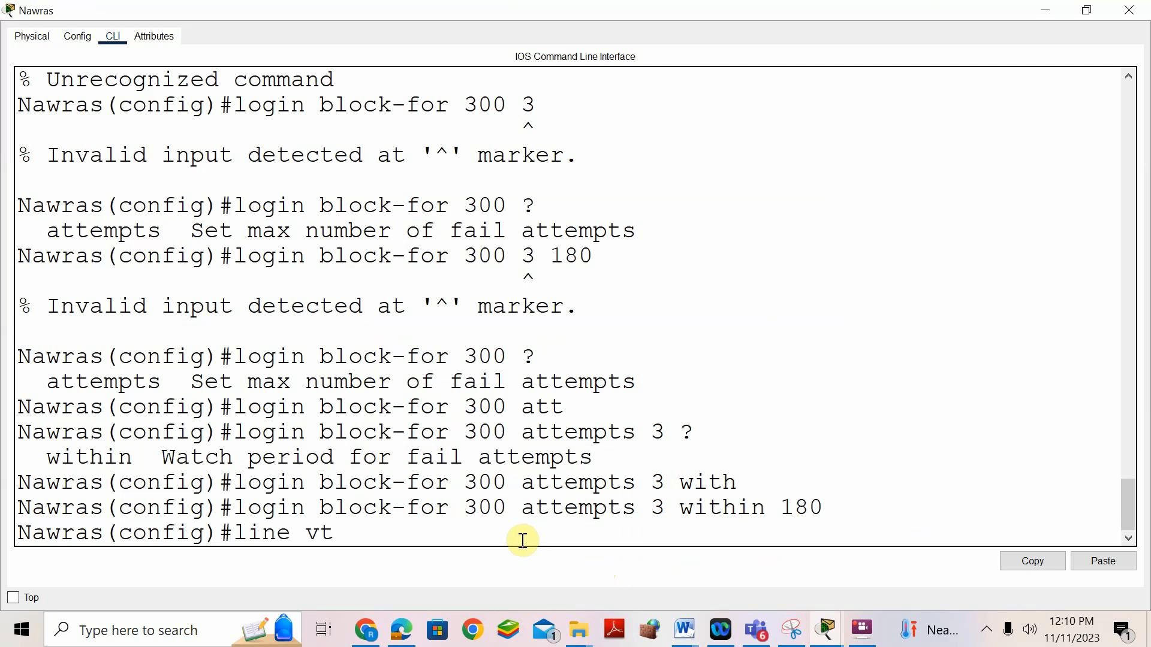
{"action": "type", "text": "y 0 4"}
{"action": "key", "text": "Return"}
{"action": "type", "text": "pas"}
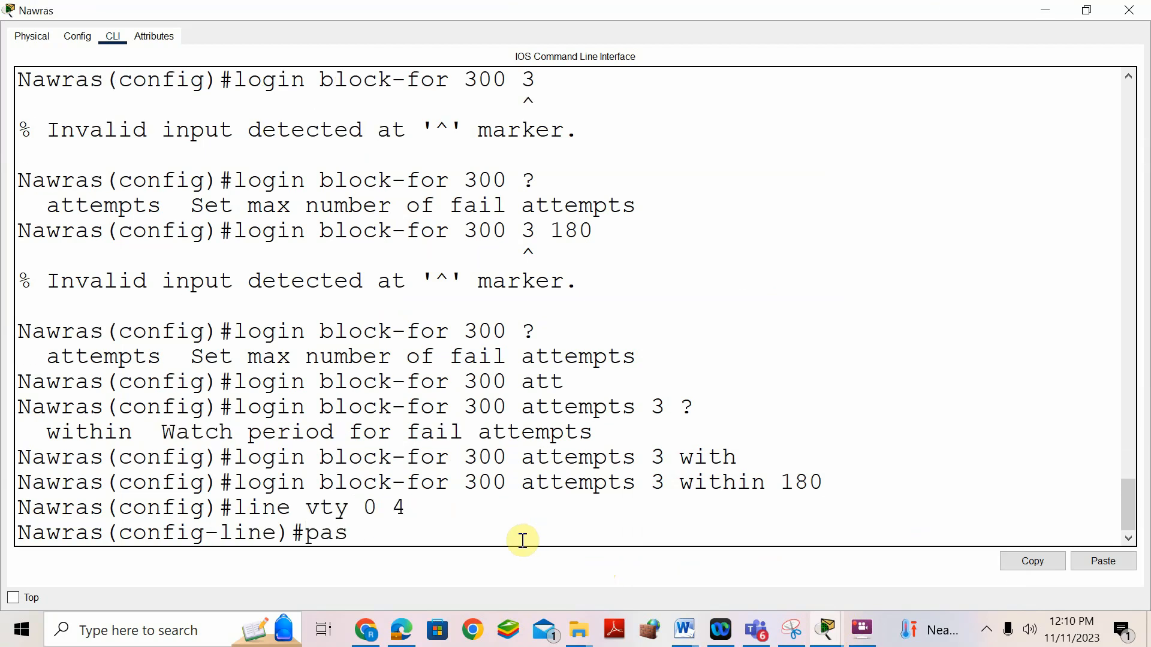
{"action": "key", "text": "Tab"}
{"action": "type", "text": "uta"}
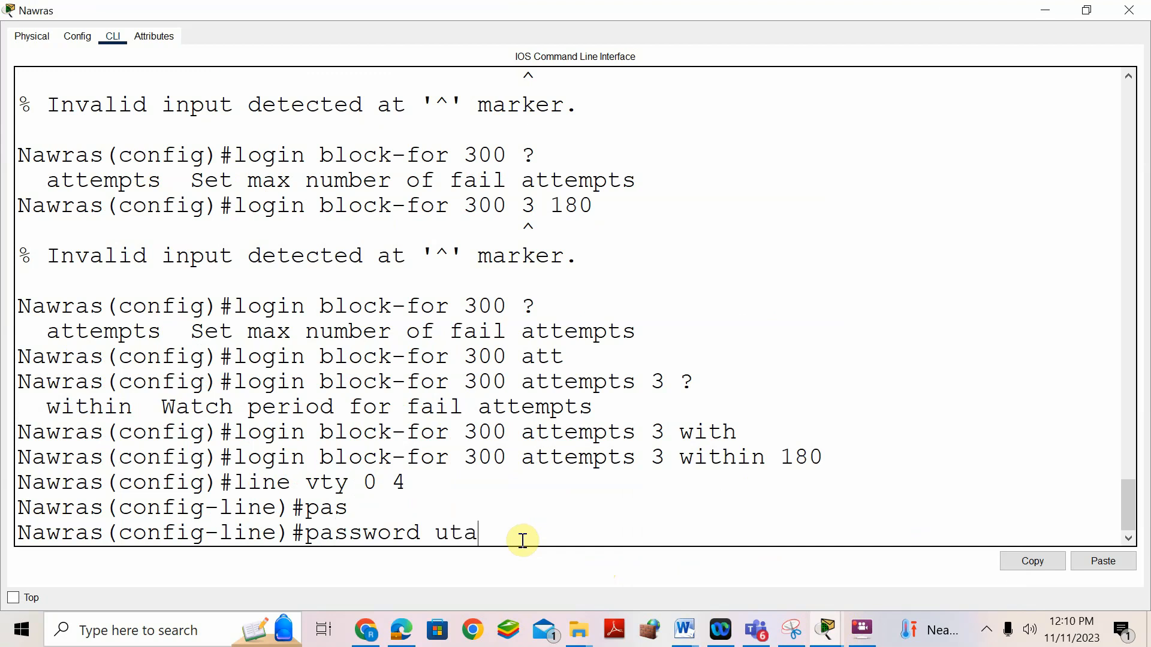
{"action": "type", "text": "s456"}
{"action": "key", "text": "Return"}
- Review the Step 3 Telnet password and four-minute timeout requirements in the Word document
{"action": "mouse_move", "coordinate": [572, 641]}
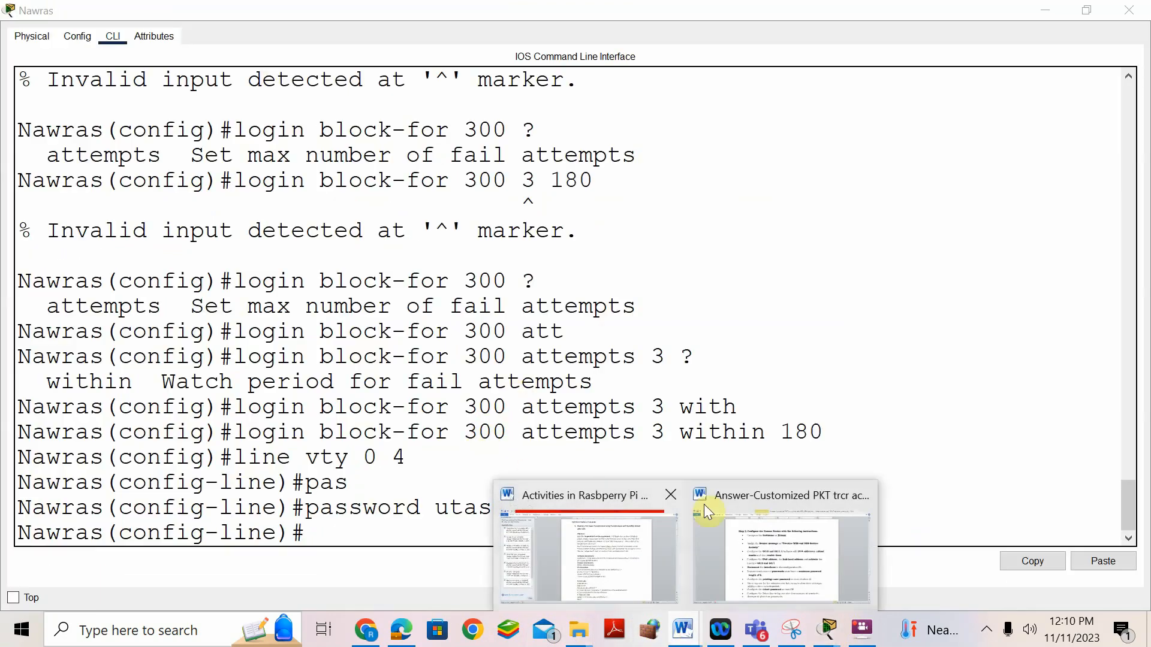
{"action": "left_click", "coordinate": [745, 535]}
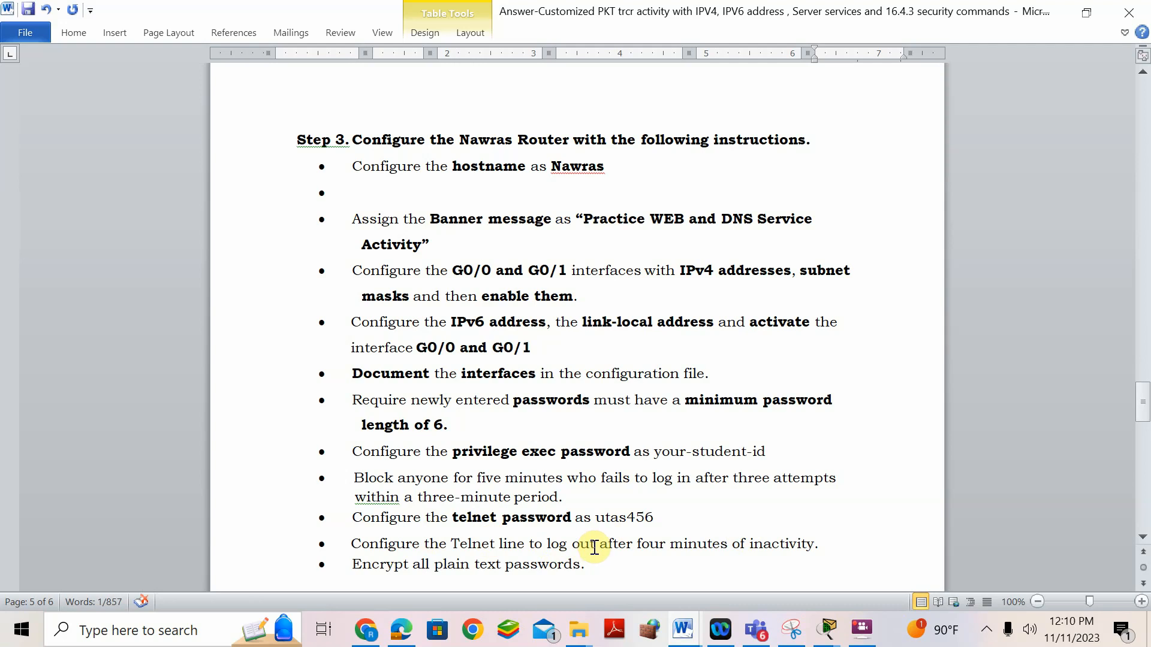
{"action": "left_click", "coordinate": [827, 631]}
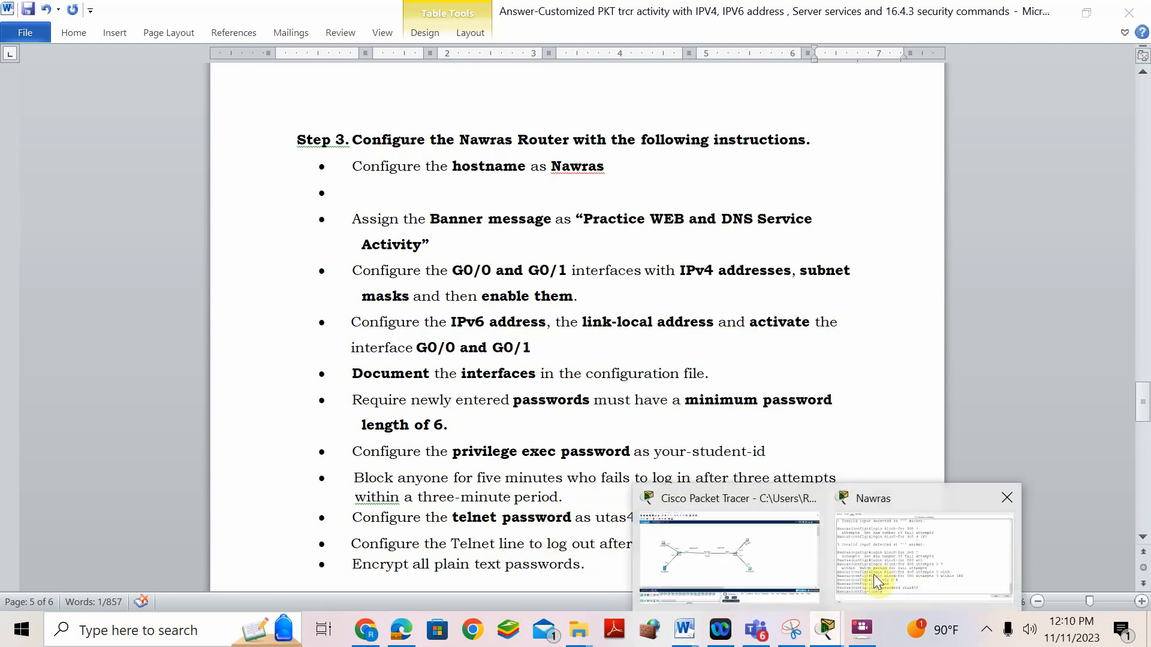
- Set exec-timeout 4 on the Telnet lines, checking syntax with ? and the instructions
{"action": "left_click", "coordinate": [873, 574]}
{"action": "type", "text": "exec"}
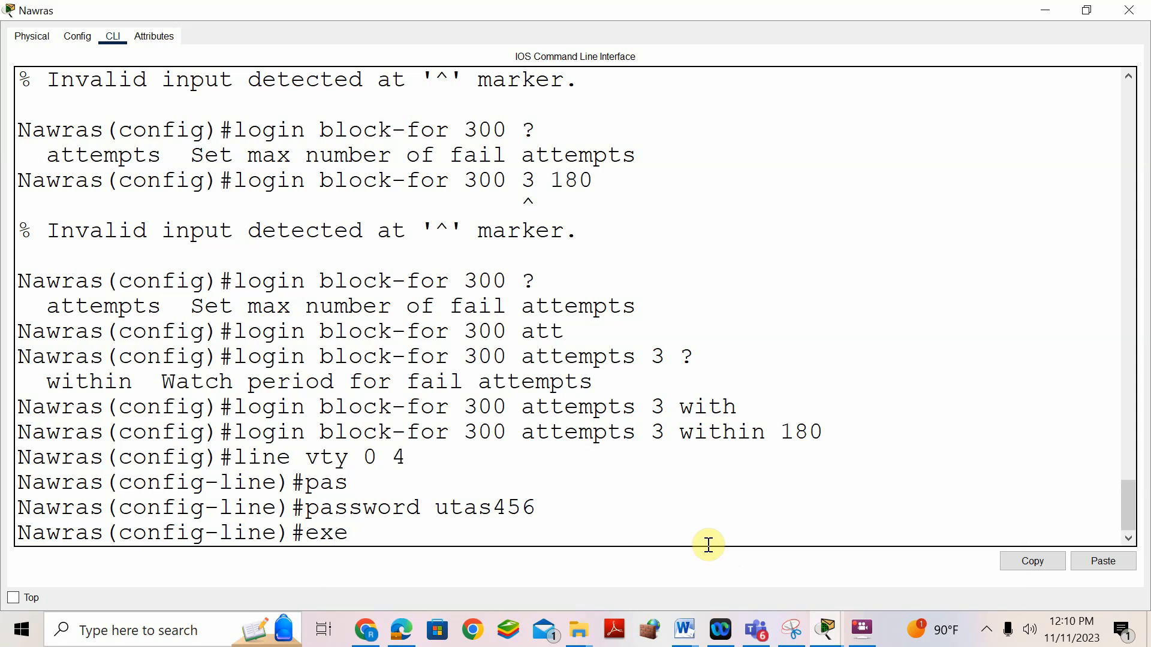
{"action": "key", "text": "Tab"}
{"action": "type", "text": "?"}
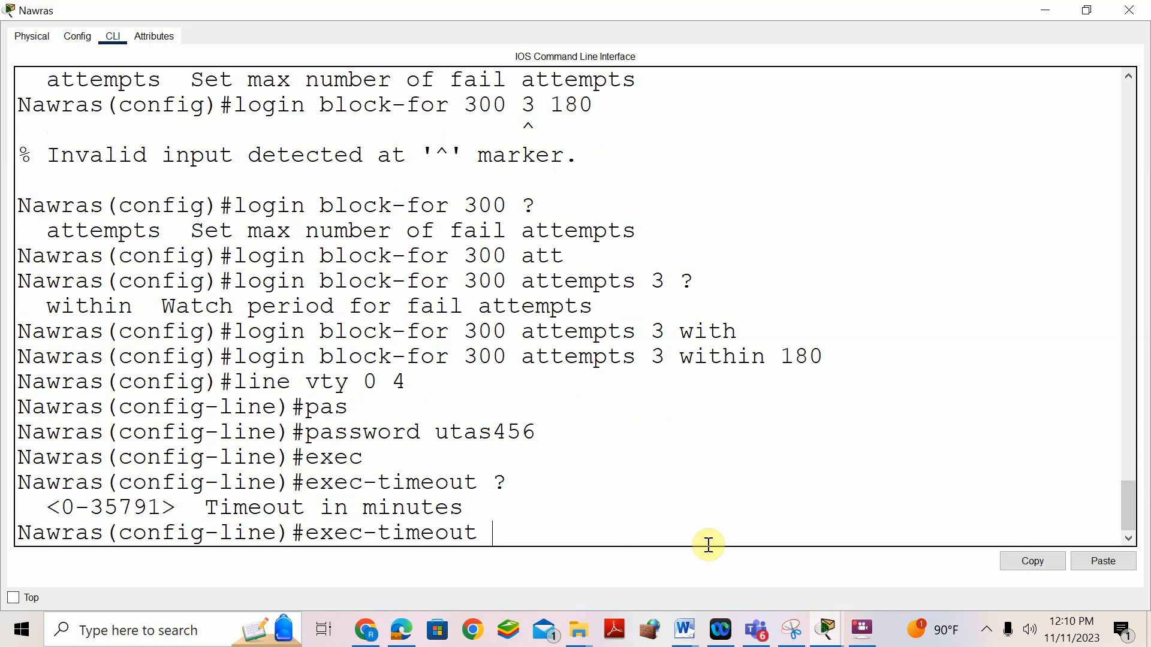
{"action": "mouse_move", "coordinate": [685, 630]}
{"action": "left_click", "coordinate": [755, 585]}
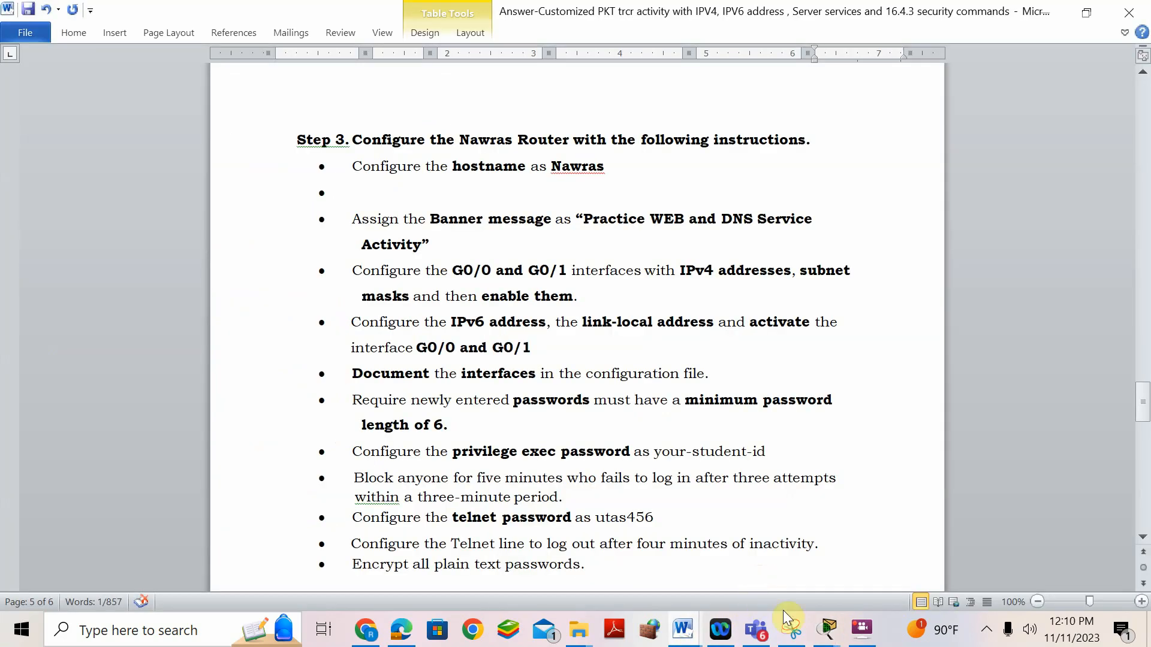
{"action": "mouse_move", "coordinate": [827, 628]}
{"action": "left_click", "coordinate": [891, 580]}
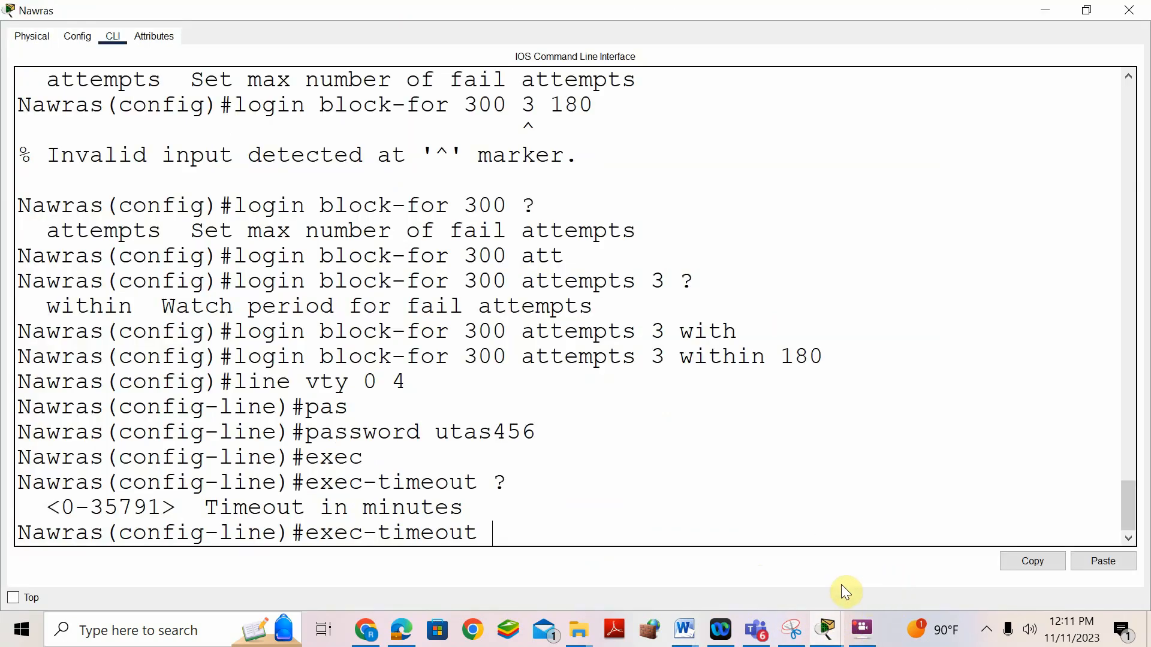
{"action": "type", "text": "4 ?"}
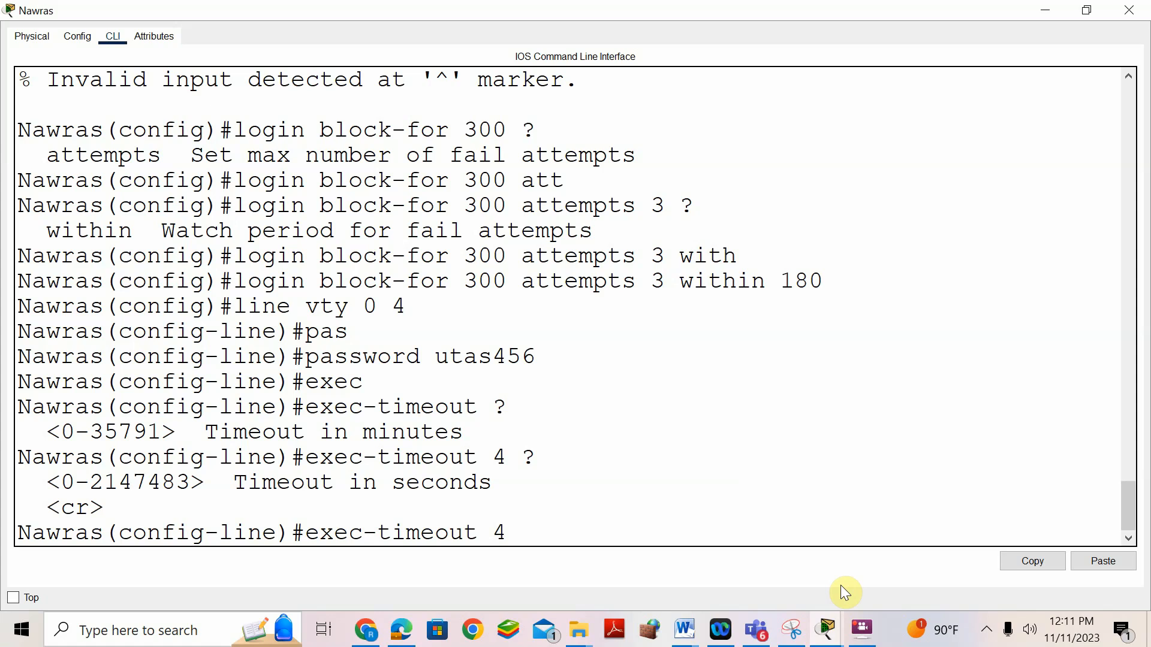
{"action": "left_click", "coordinate": [685, 630]}
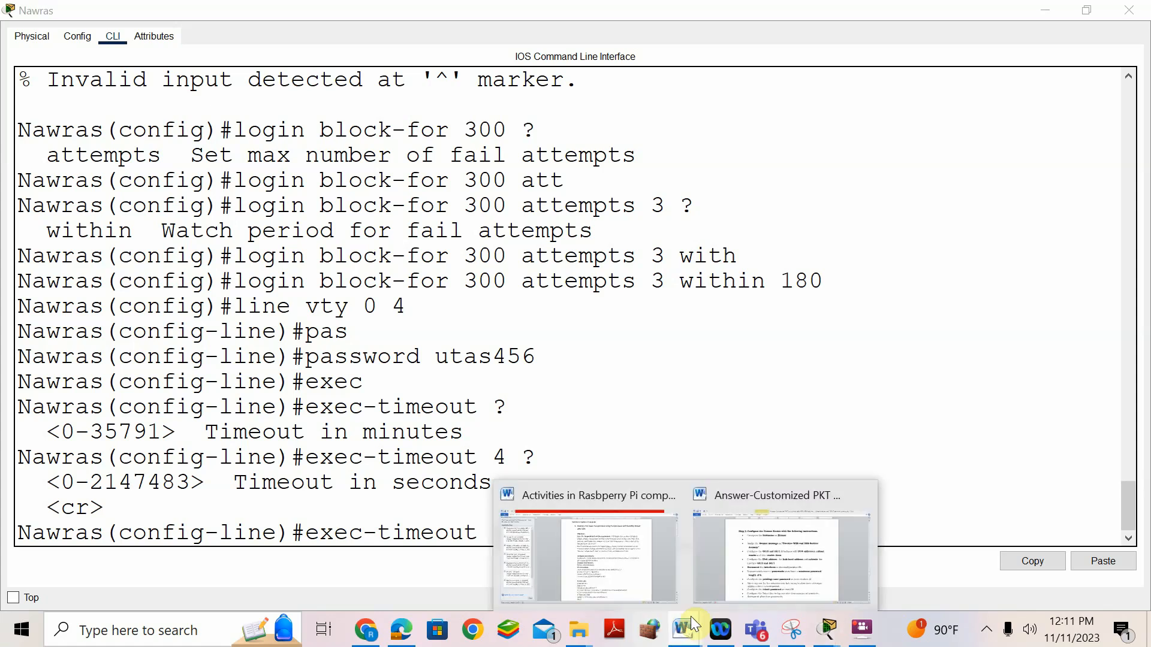
{"action": "left_click", "coordinate": [775, 555]}
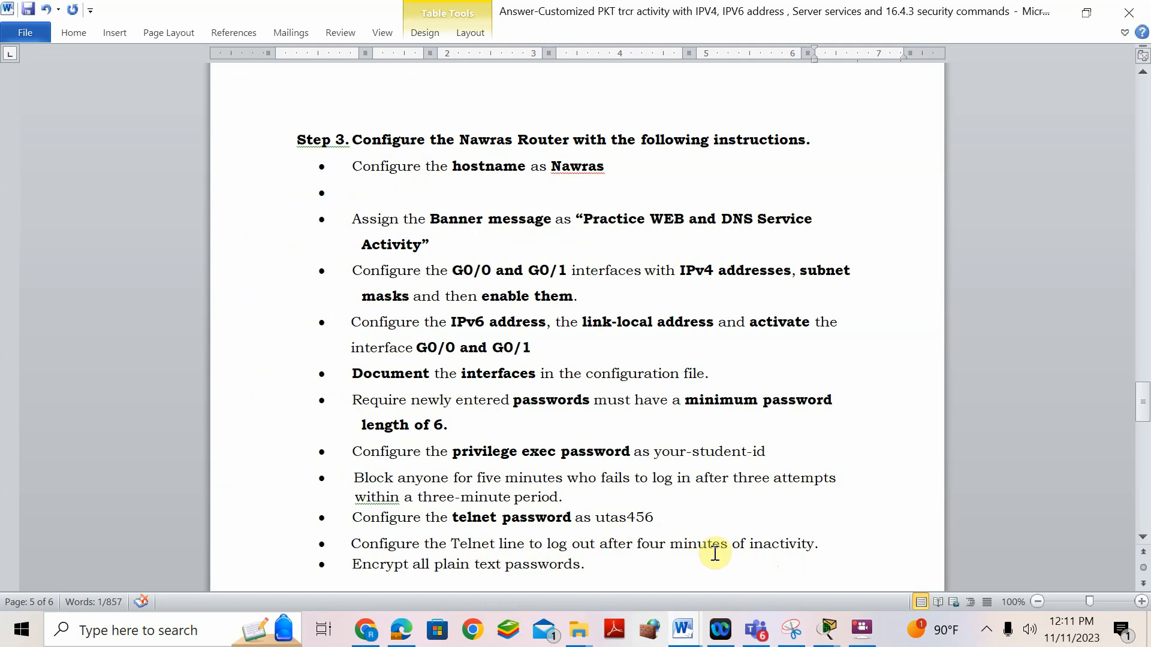
{"action": "mouse_move", "coordinate": [822, 633]}
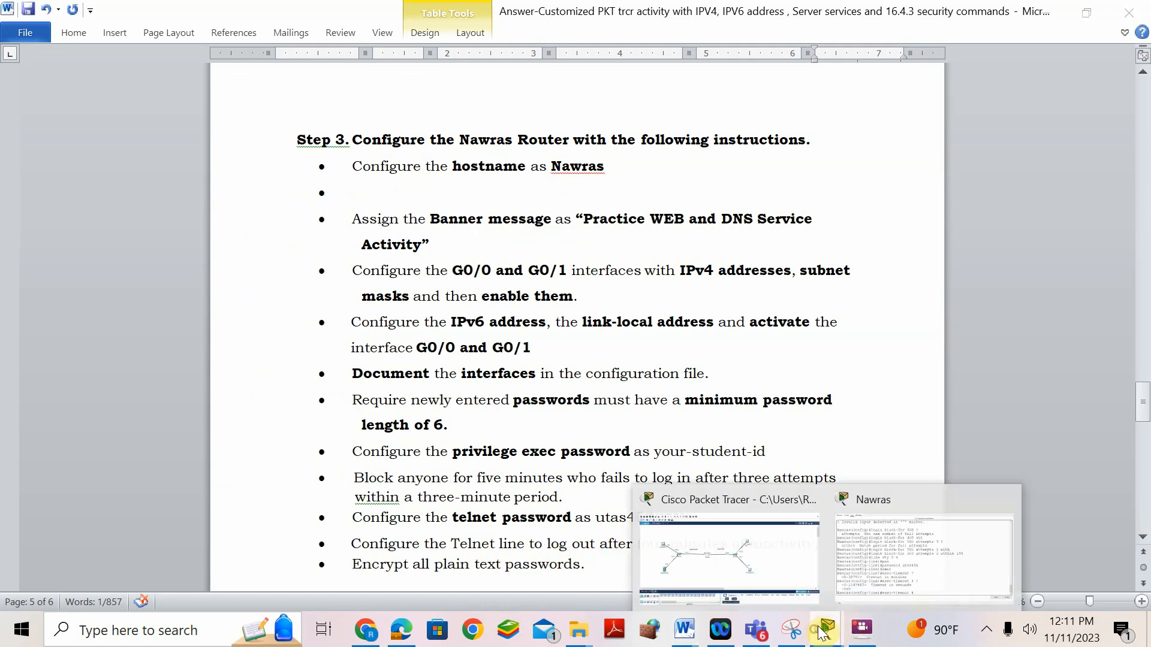
{"action": "left_click", "coordinate": [910, 500]}
{"action": "key", "text": "Return"}
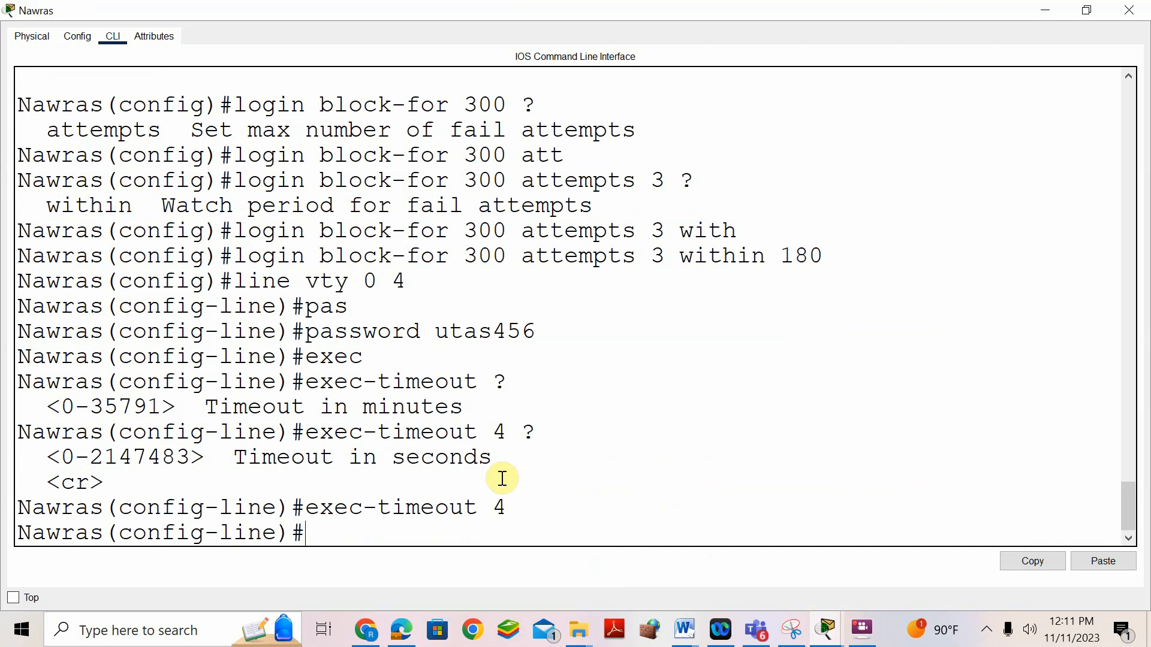
- Require login on the Telnet lines and exit line configuration mode
{"action": "type", "text": "gin"}
{"action": "key", "text": "Return"}
{"action": "type", "text": "exit"}
{"action": "key", "text": "Return"}
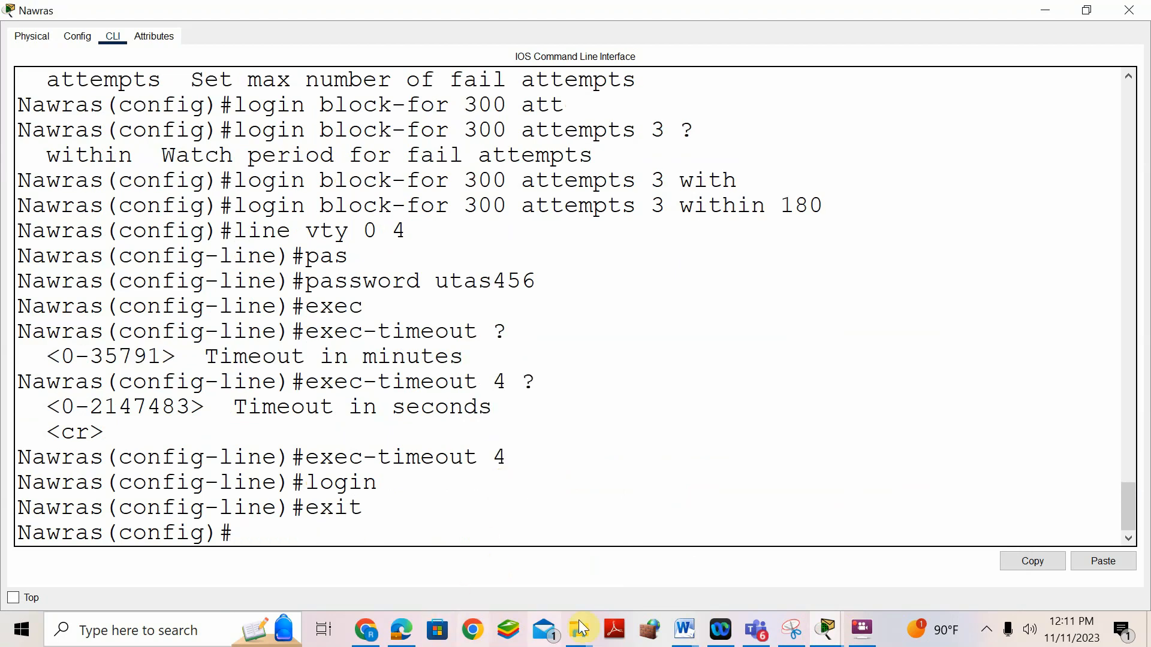
- Enable service password-encryption on the Nawras router
{"action": "mouse_move", "coordinate": [684, 629]}
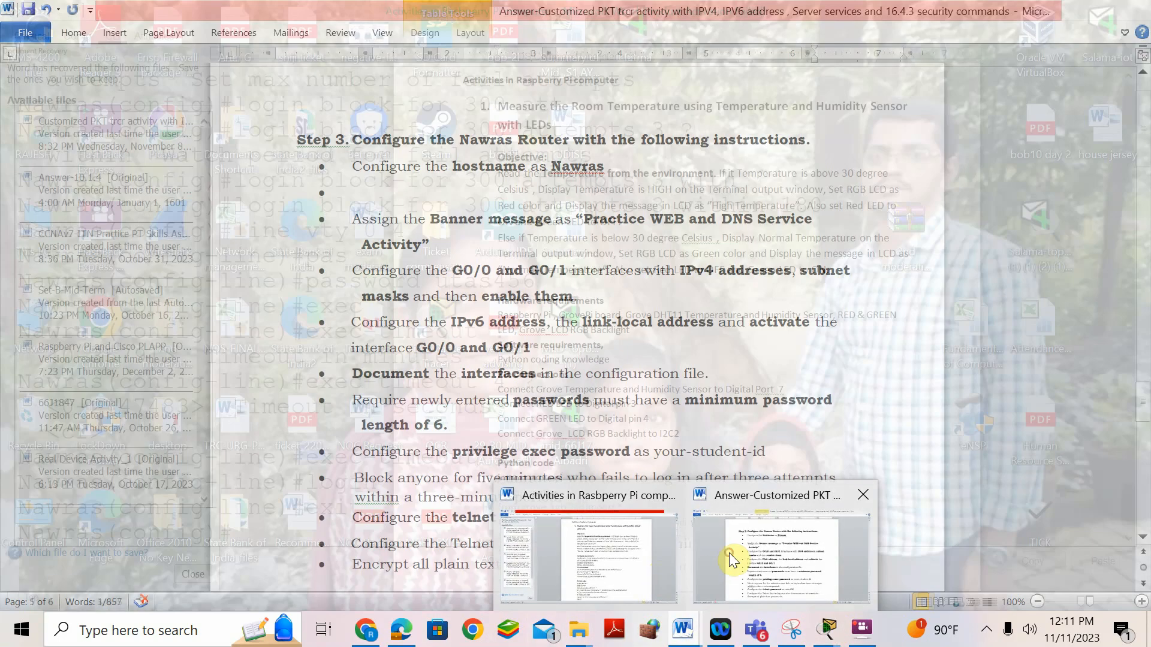
{"action": "left_click", "coordinate": [729, 558]}
{"action": "mouse_move", "coordinate": [827, 628]}
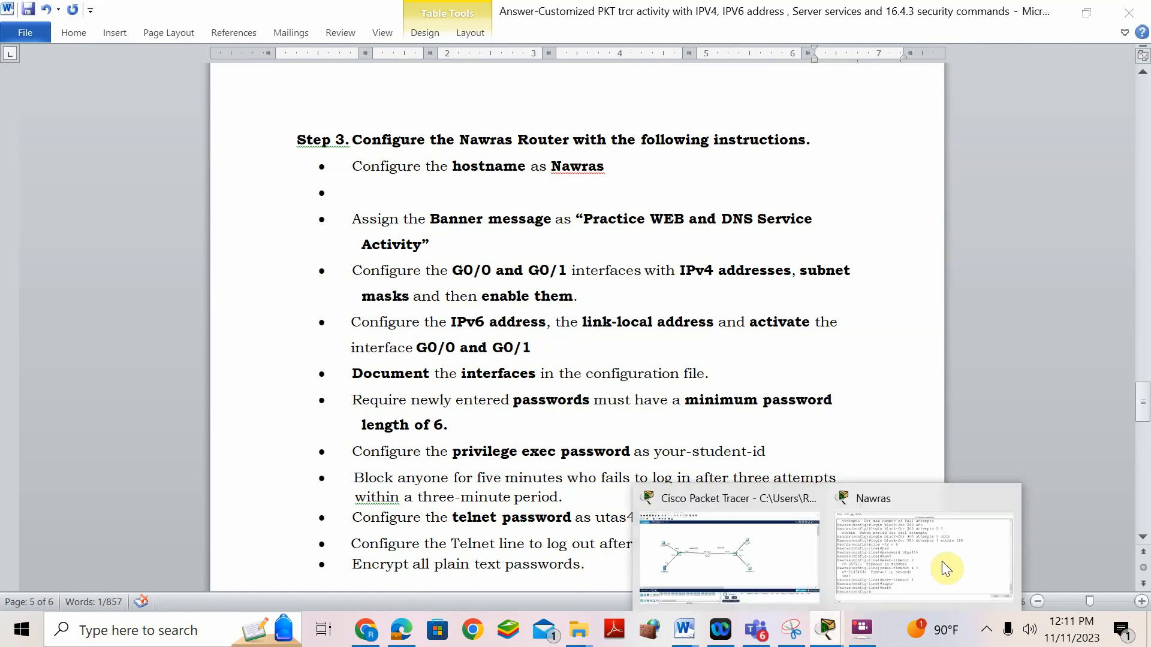
{"action": "left_click", "coordinate": [901, 586]}
{"action": "type", "text": "er"}
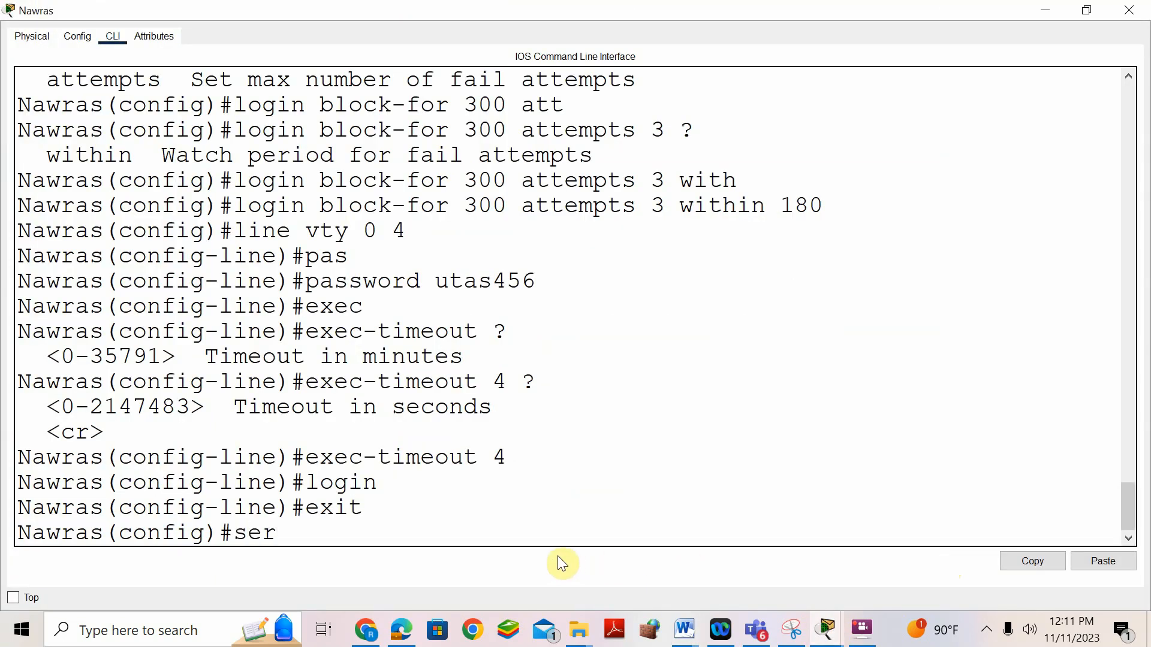
{"action": "key", "text": "Tab"}
{"action": "type", "text": "pas"}
{"action": "key", "text": "Tab"}
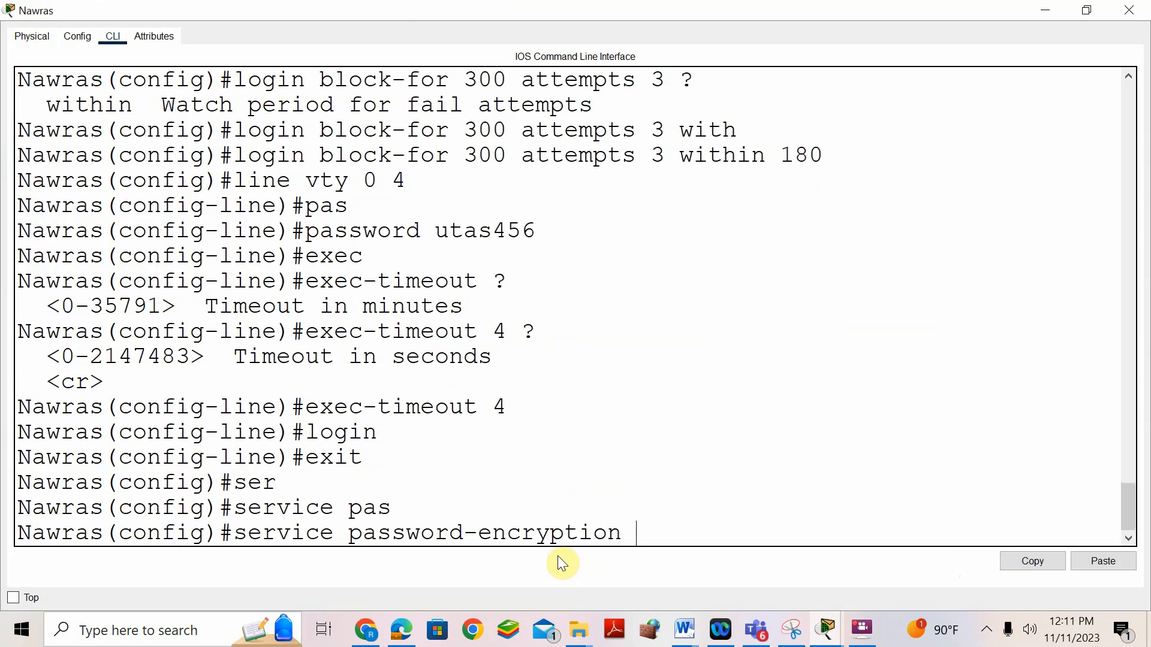
{"action": "key", "text": "Return"}
- Scroll the CLI output and highlight the login block-for 300 command to explain it
{"action": "scroll", "coordinate": [628, 316], "scroll_direction": "up", "scroll_amount": 1}
{"action": "scroll", "coordinate": [628, 316], "scroll_direction": "up", "scroll_amount": 4}
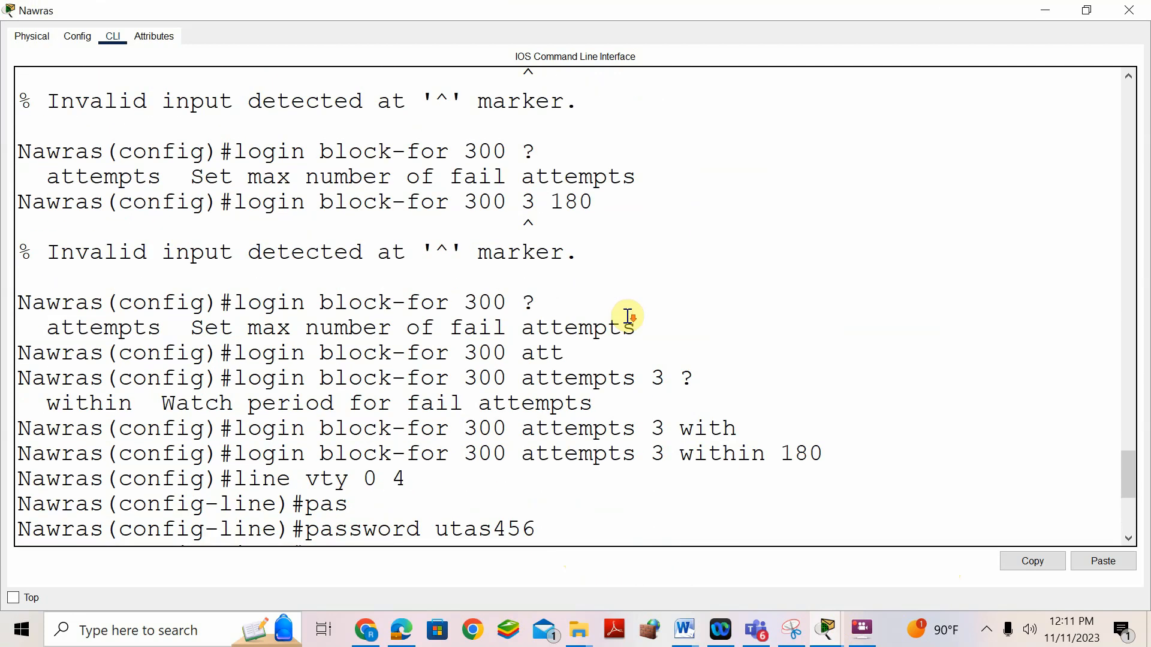
{"action": "scroll", "coordinate": [629, 316], "scroll_direction": "down", "scroll_amount": 2}
{"action": "left_click_drag", "start_coordinate": [241, 346], "coordinate": [506, 348]}
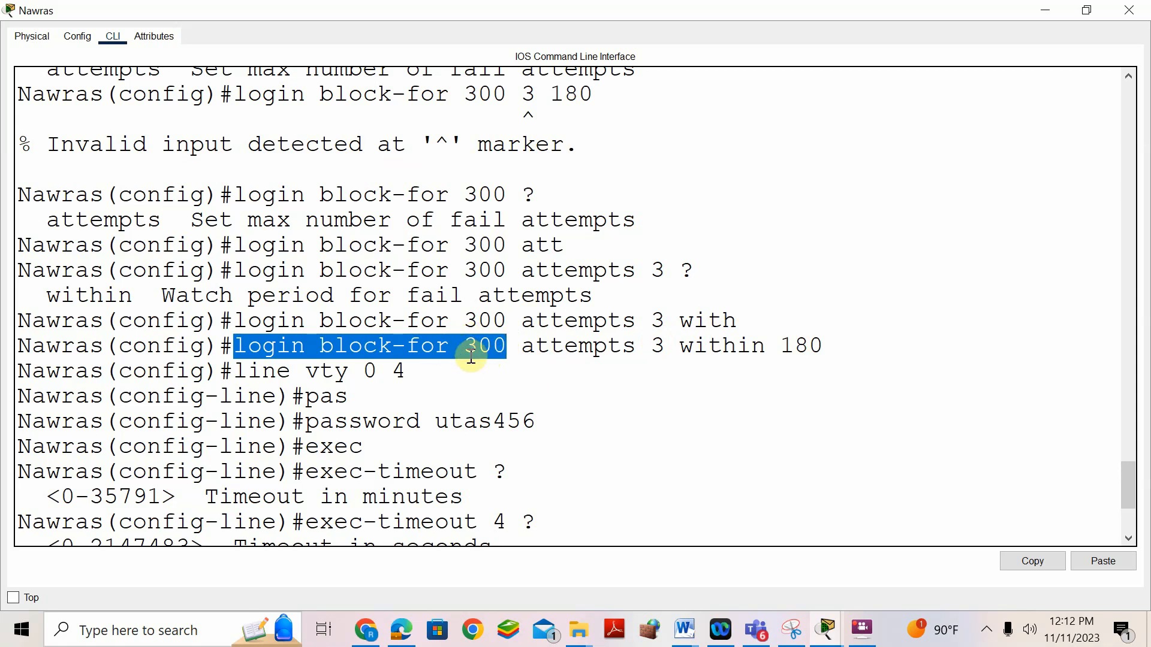
{"action": "scroll", "coordinate": [606, 370], "scroll_direction": "down", "scroll_amount": 2}
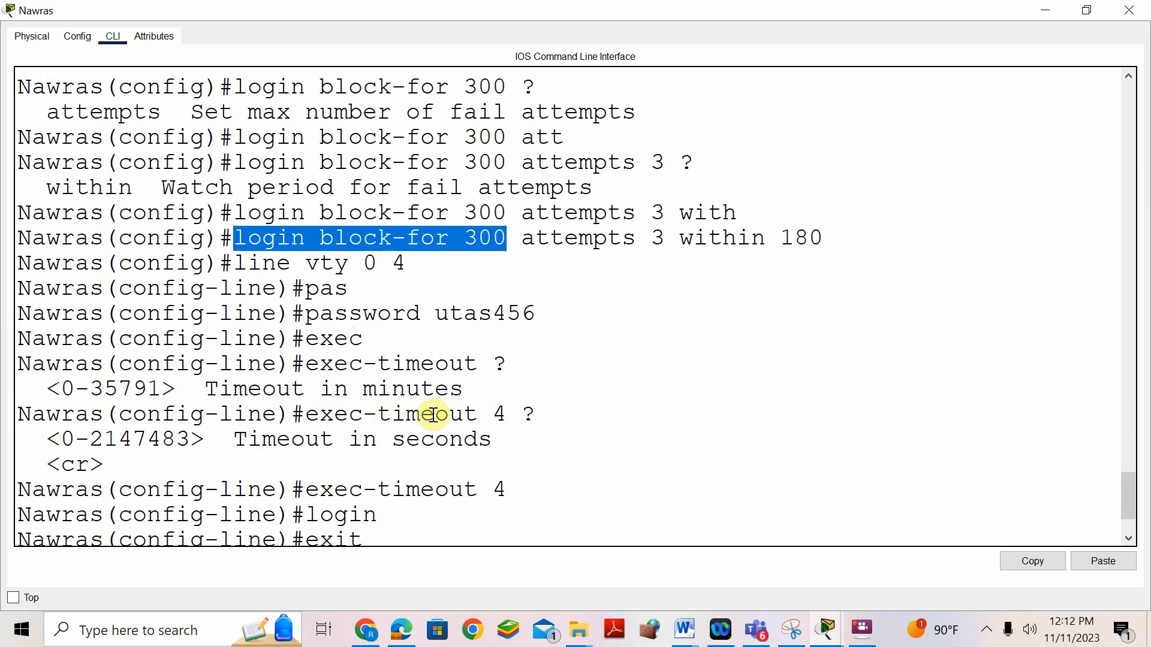
{"action": "scroll", "coordinate": [331, 428], "scroll_direction": "down", "scroll_amount": 2}
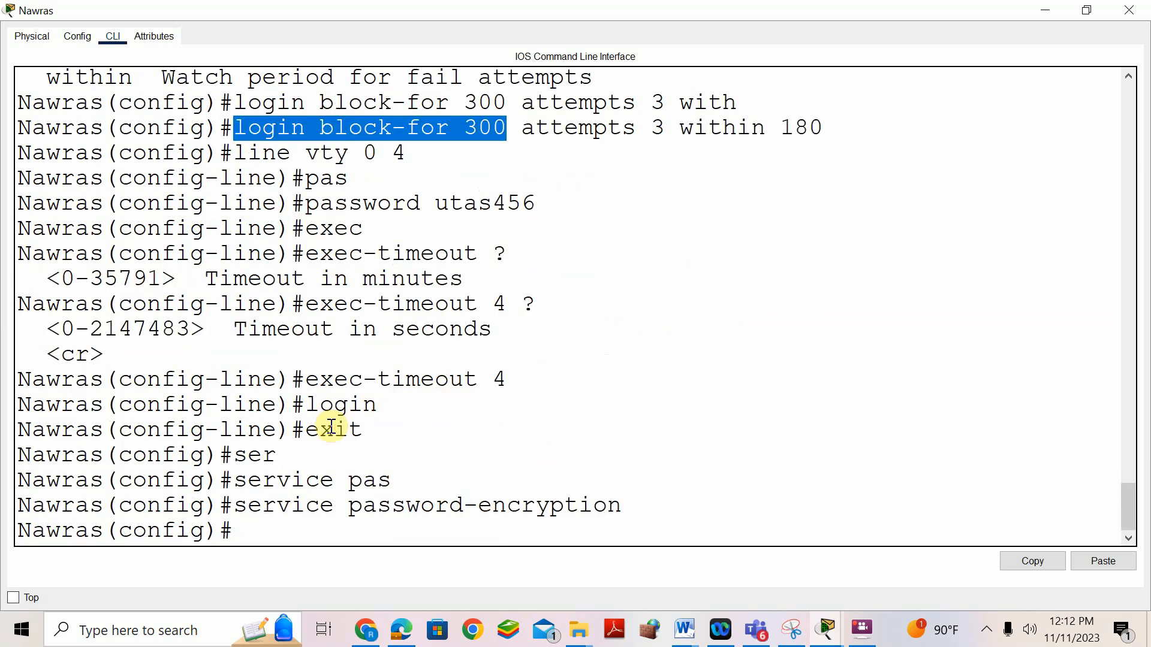
- Save Nawras's running configuration with do wr
{"action": "left_click", "coordinate": [280, 536]}
{"action": "type", "text": "do w"}
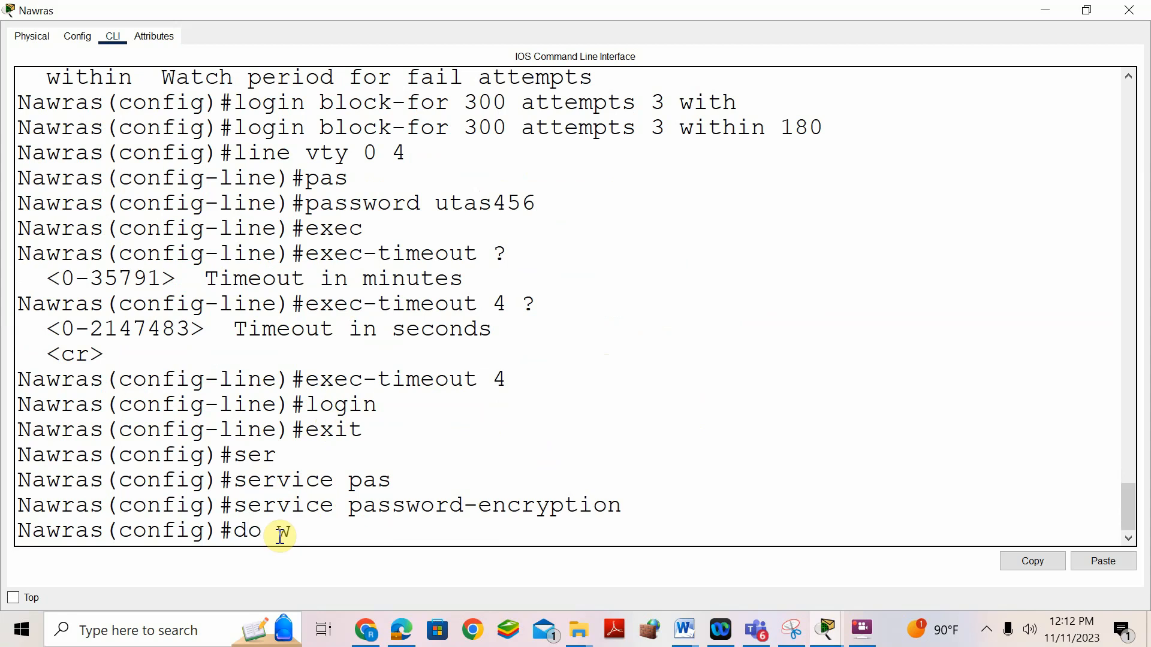
{"action": "type", "text": "r"}
{"action": "key", "text": "Return"}
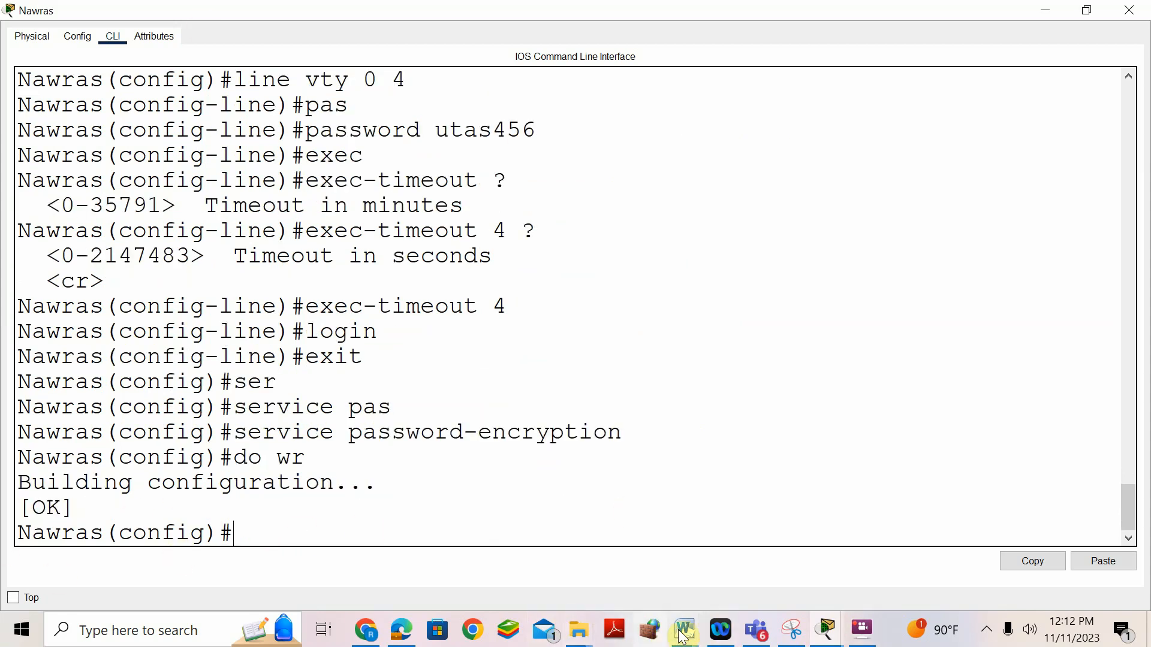
{"action": "mouse_move", "coordinate": [684, 630]}
{"action": "left_click", "coordinate": [732, 540]}
- Open the Muscat switch's CLI, enter global configuration and set hostname Muscat
{"action": "scroll", "coordinate": [562, 415], "scroll_direction": "down", "scroll_amount": 5}
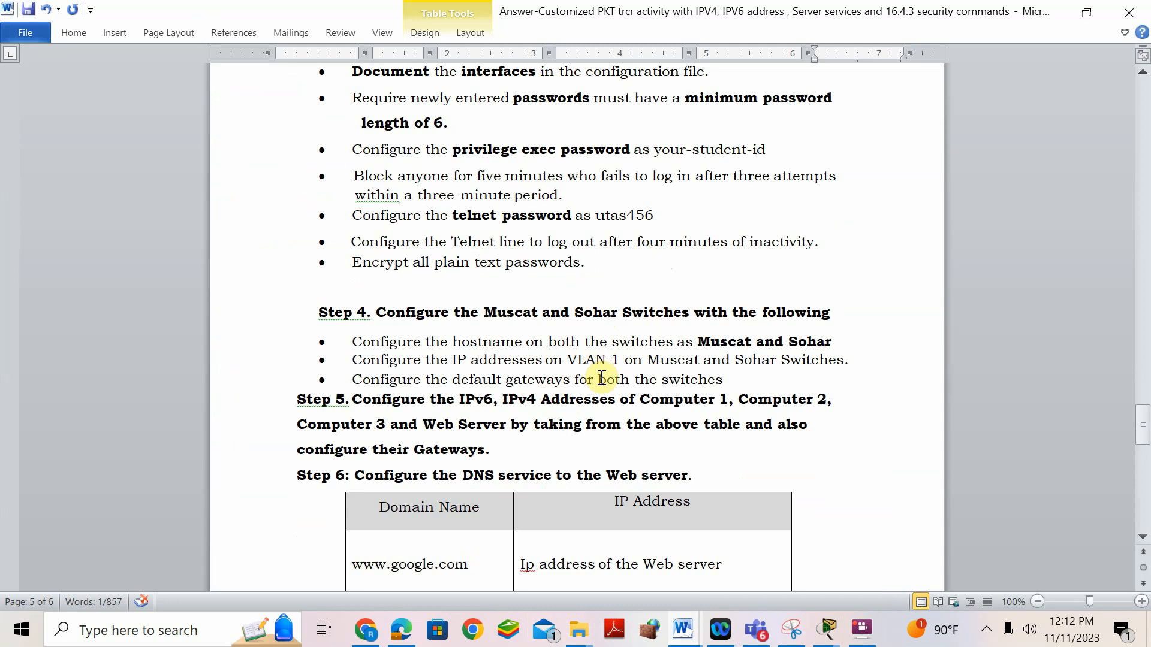
{"action": "mouse_move", "coordinate": [827, 629]}
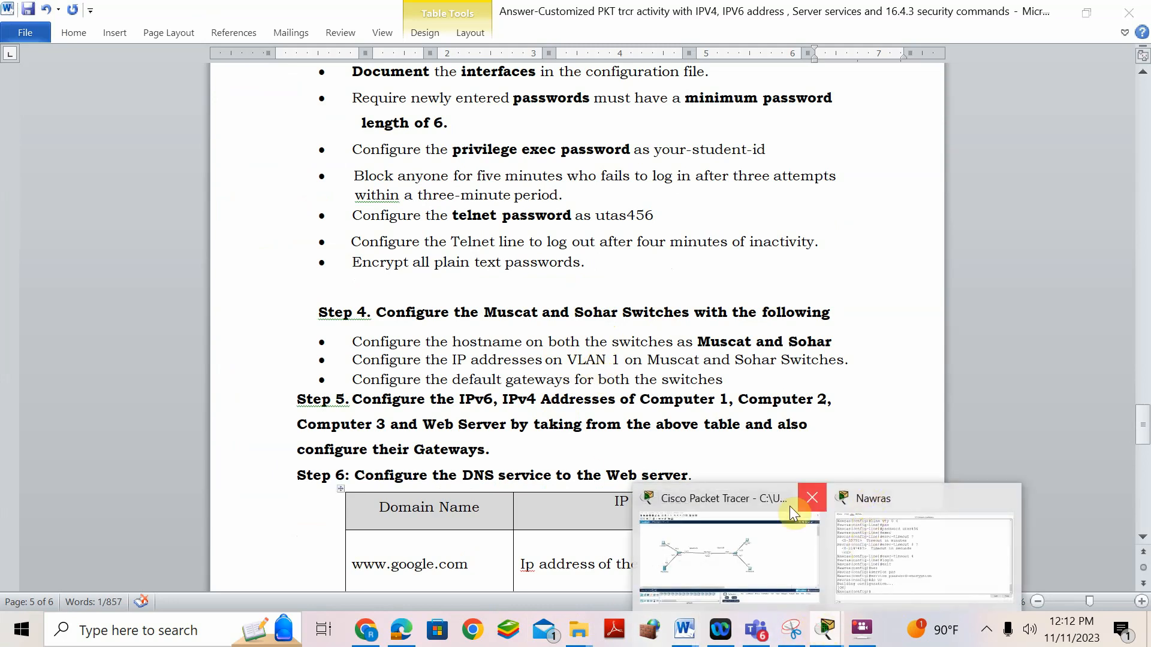
{"action": "left_click", "coordinate": [743, 512]}
{"action": "left_click", "coordinate": [234, 287]}
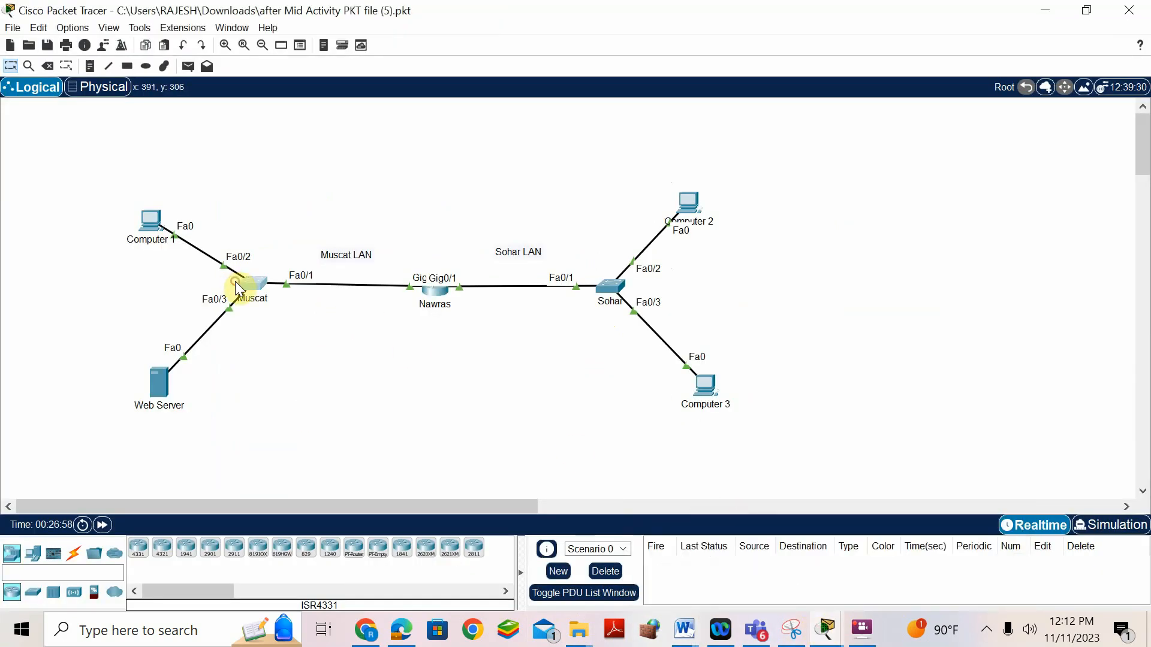
{"action": "left_click", "coordinate": [515, 47]}
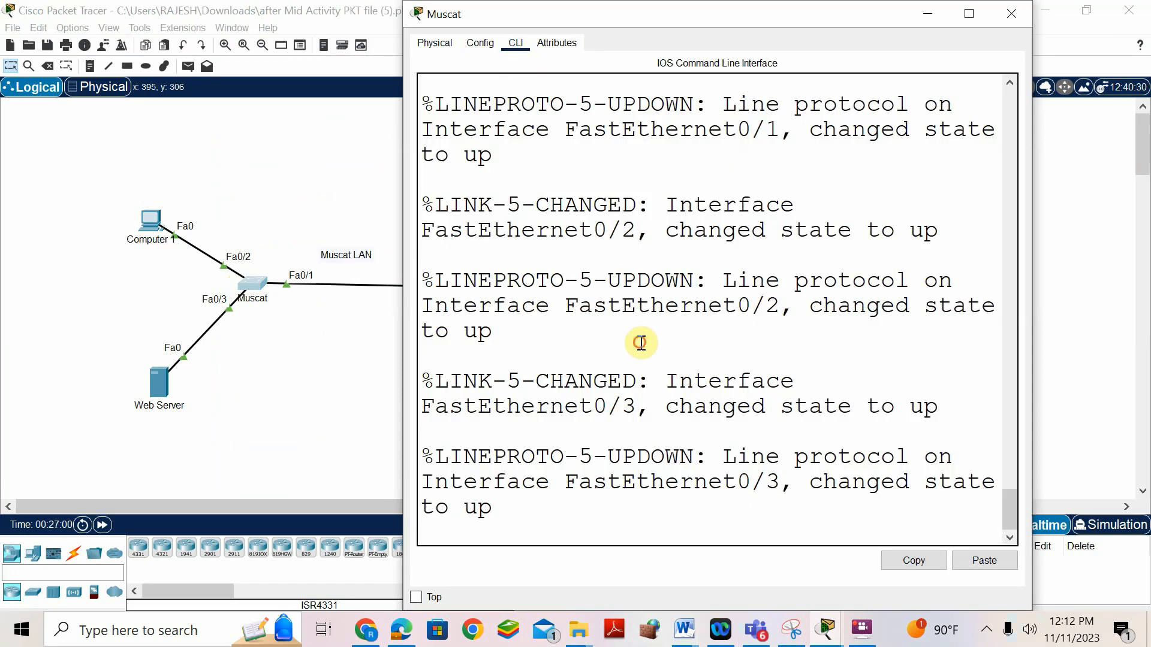
{"action": "key", "text": "Return"}
{"action": "type", "text": "en"}
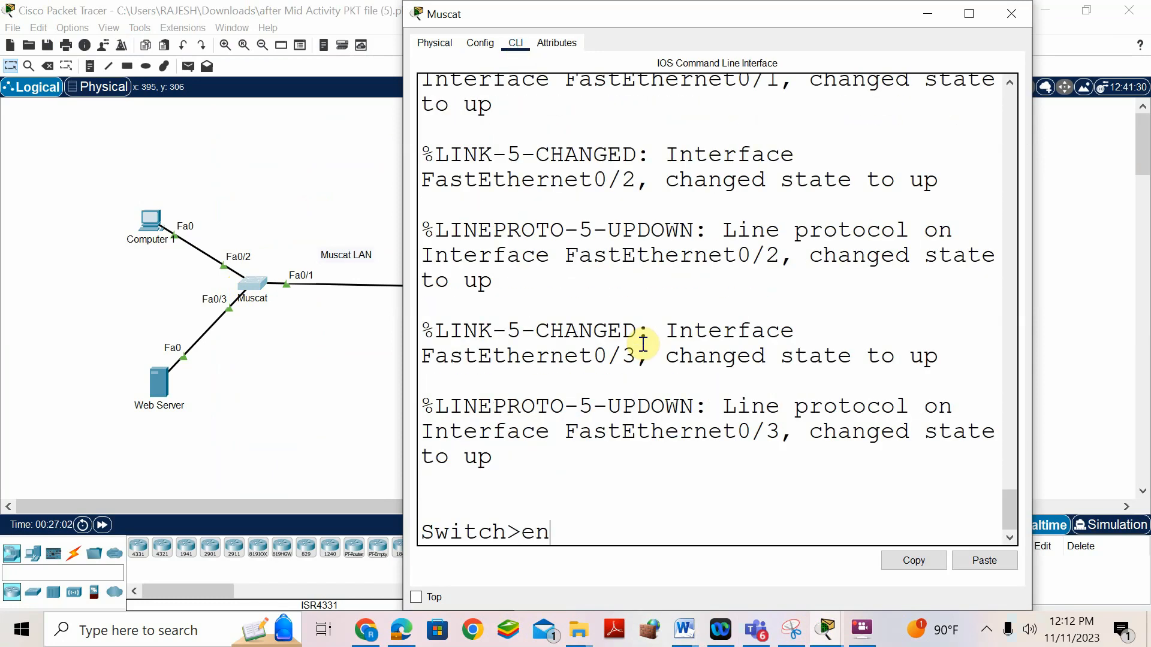
{"action": "key", "text": "Return"}
{"action": "type", "text": "conf t"}
{"action": "key", "text": "Return"}
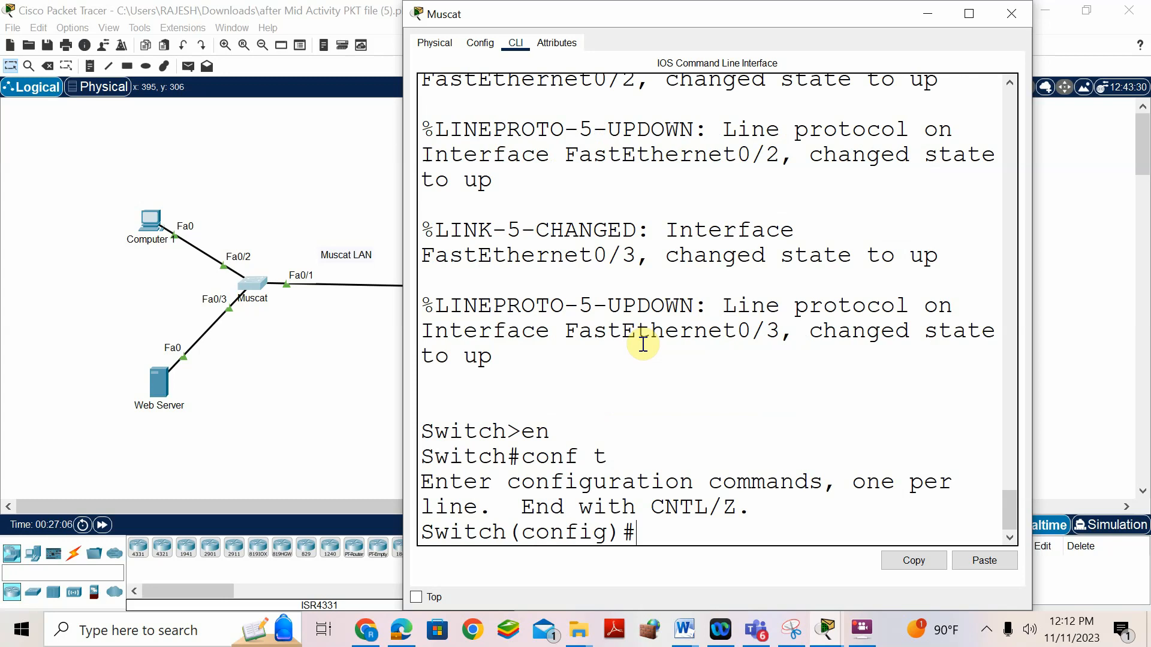
{"action": "type", "text": "hos"}
{"action": "key", "text": "Tab"}
{"action": "type", "text": "Muscat"}
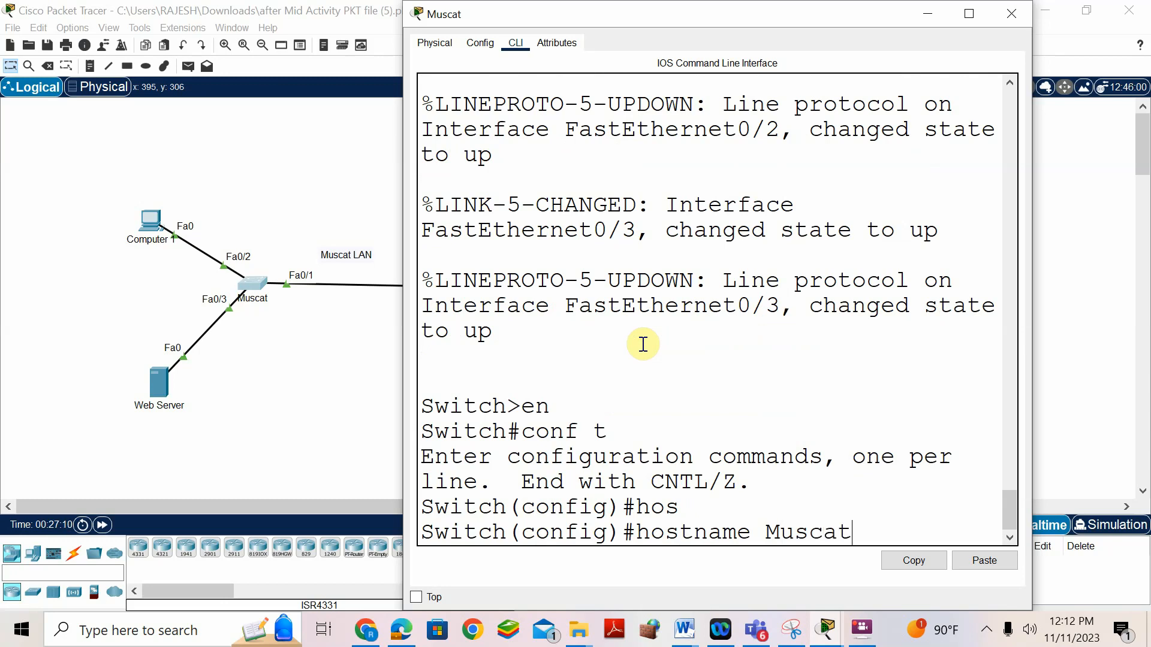
{"action": "key", "text": "Return"}
- Give interface VLAN 1 address 192.168.25.2 255.255.255.224, checking the answer document's address table
{"action": "type", "text": "INT VLAN 1"}
{"action": "key", "text": "Return"}
{"action": "type", "text": "IP AD"}
{"action": "key", "text": "Tab"}
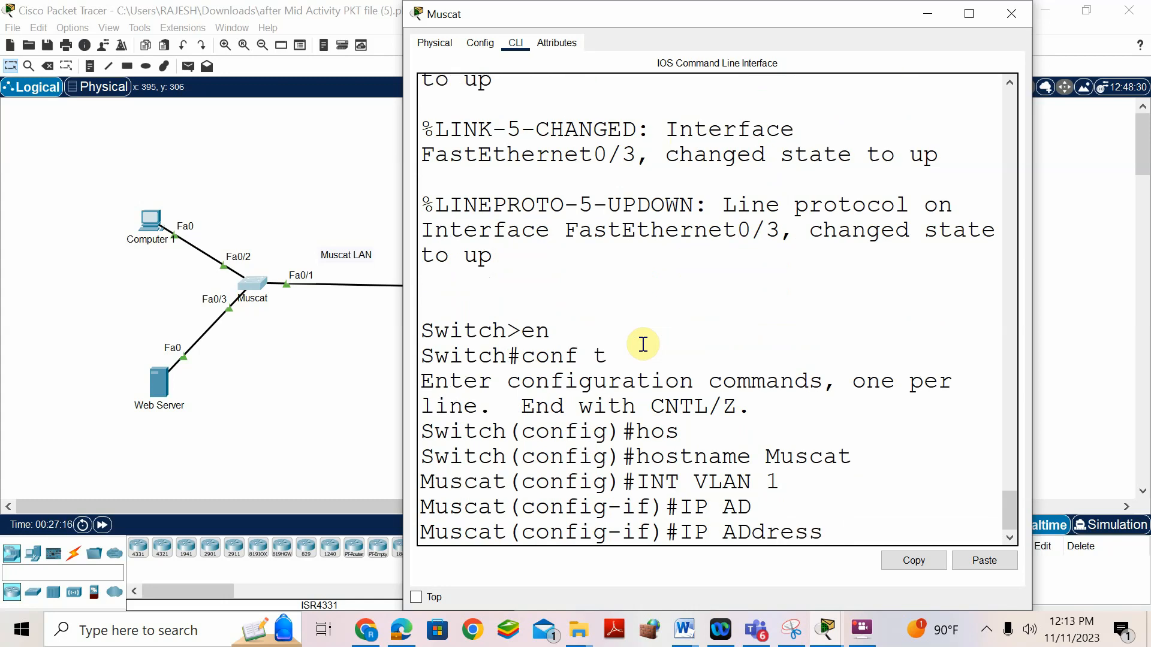
{"action": "type", "text": "192.168.25.2"}
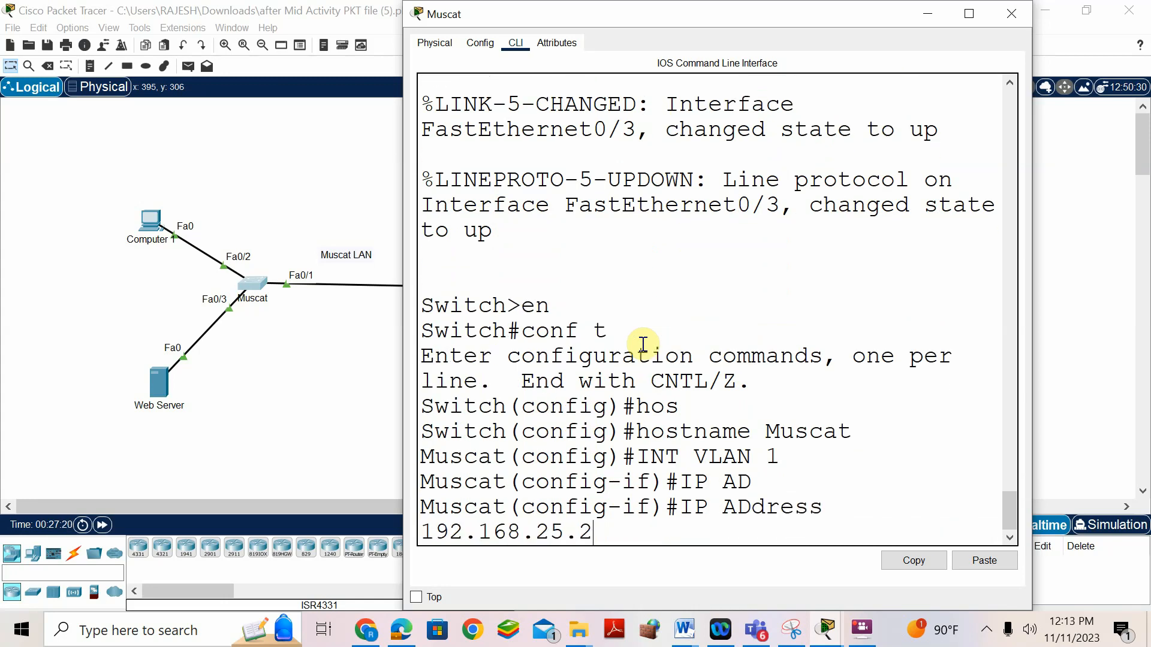
{"action": "type", "text": " 255.255.2"}
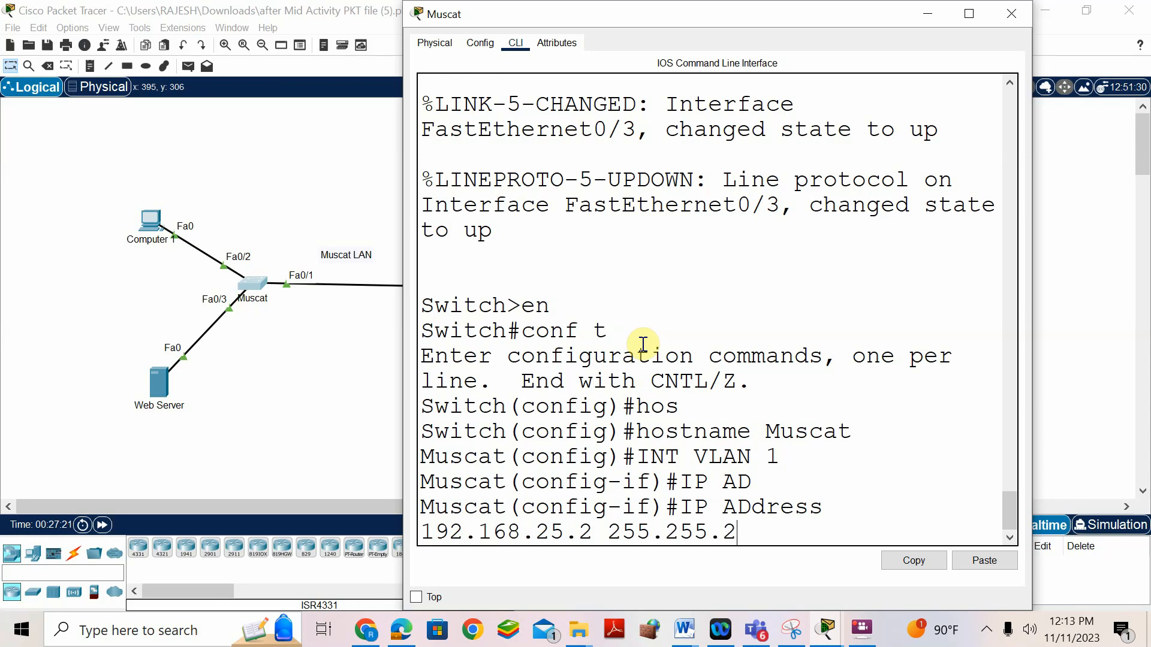
{"action": "type", "text": "55.224"}
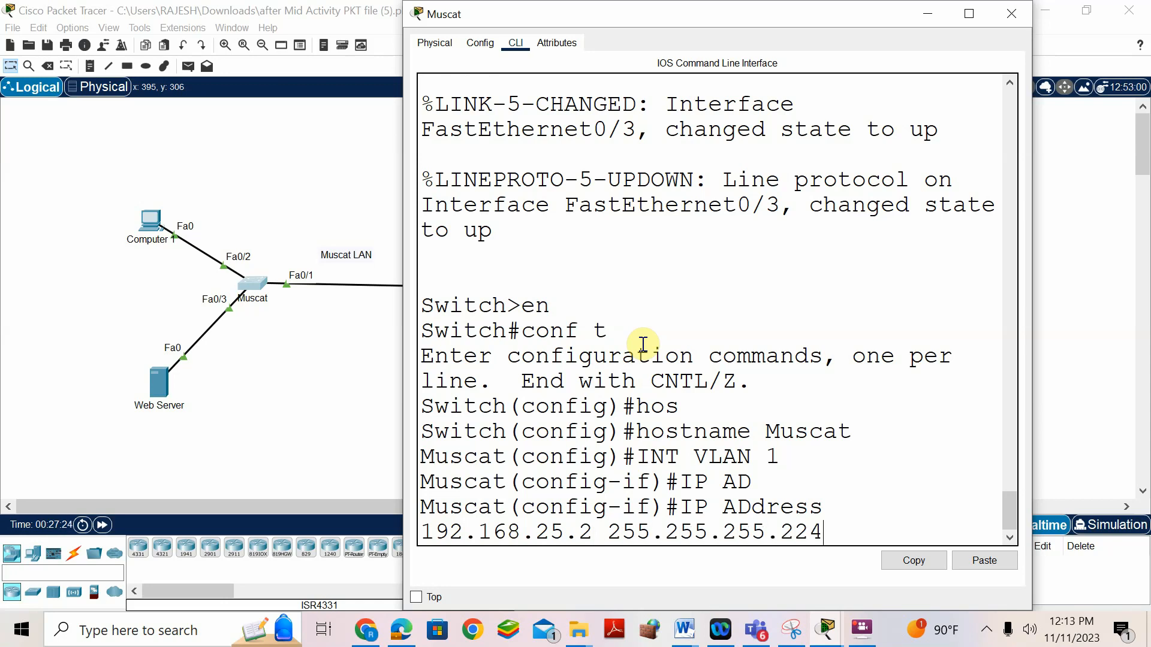
{"action": "left_click", "coordinate": [684, 629]}
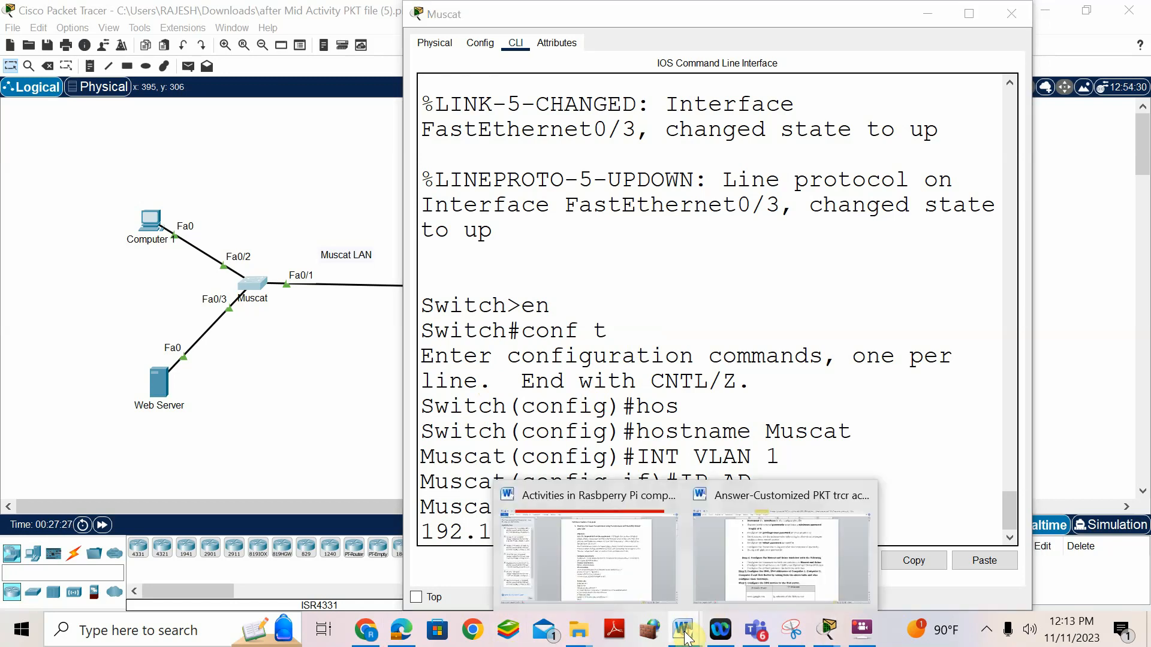
{"action": "left_click", "coordinate": [787, 500]}
{"action": "scroll", "coordinate": [480, 364], "scroll_direction": "up", "scroll_amount": 15}
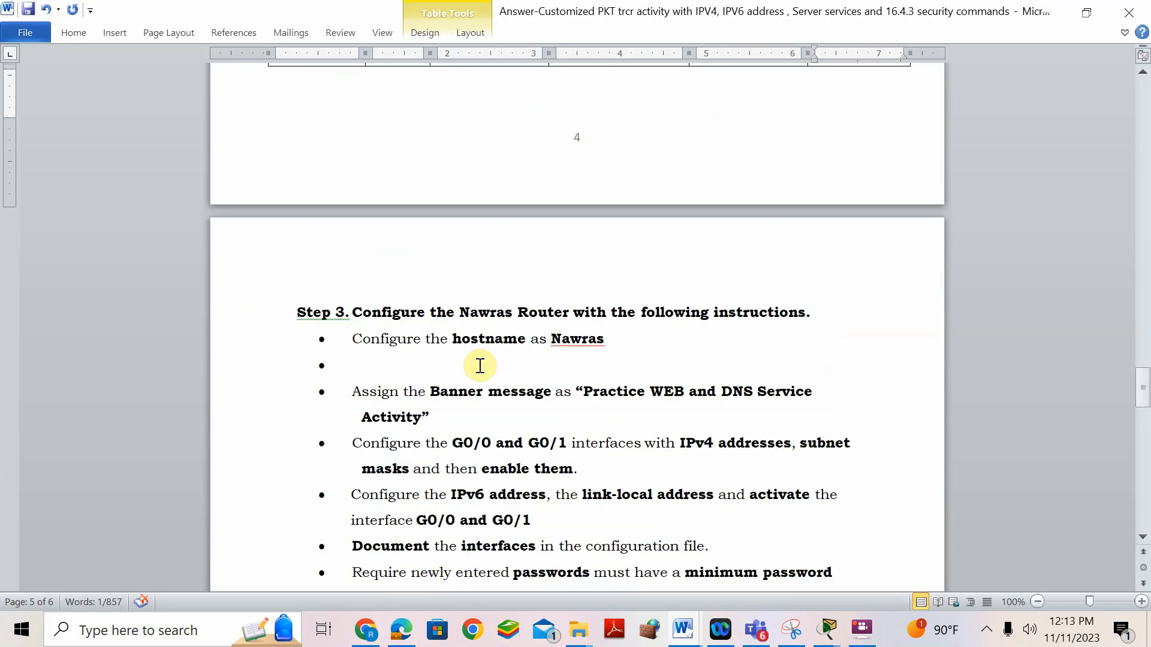
{"action": "scroll", "coordinate": [354, 413], "scroll_direction": "down", "scroll_amount": 1}
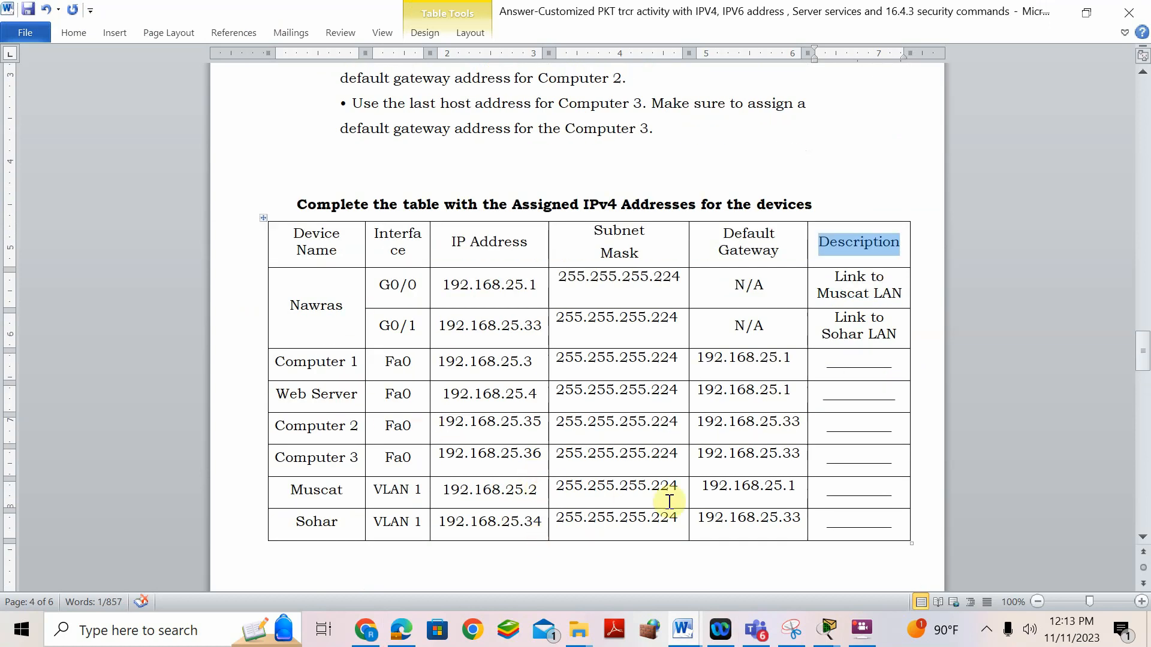
{"action": "left_click", "coordinate": [828, 628]}
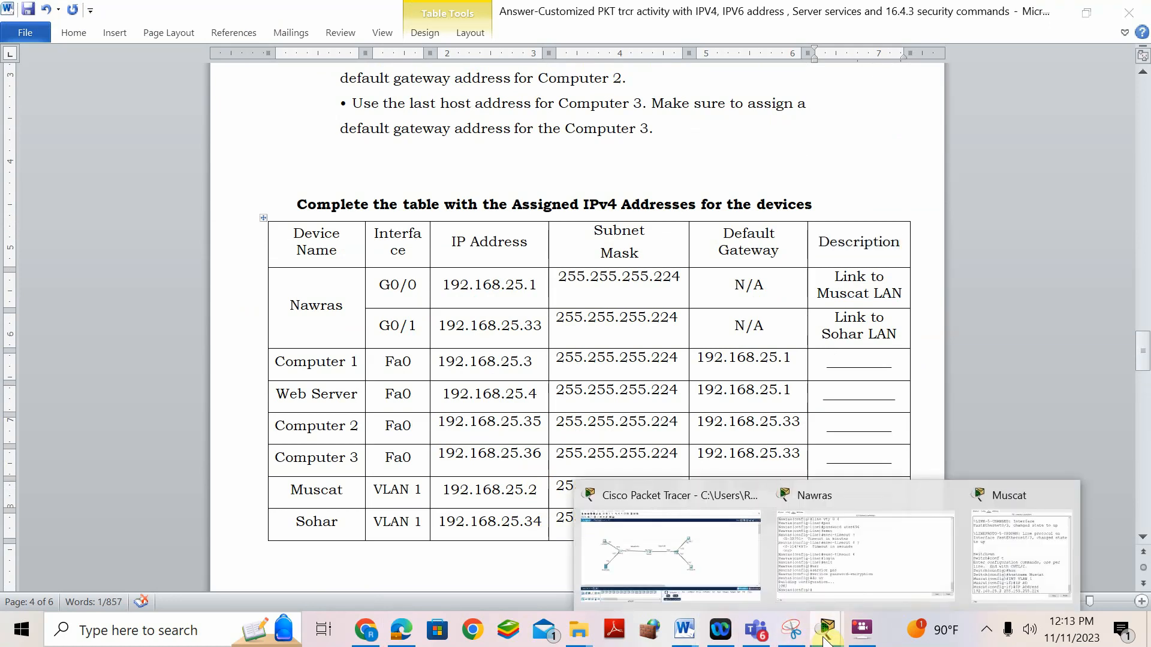
{"action": "left_click", "coordinate": [1001, 532]}
{"action": "key", "text": "Return"}
- Bring VLAN 1 up with no shutdown and exit the interface
{"action": "type", "text": "IP DEF"}
{"action": "key", "text": "Tab"}
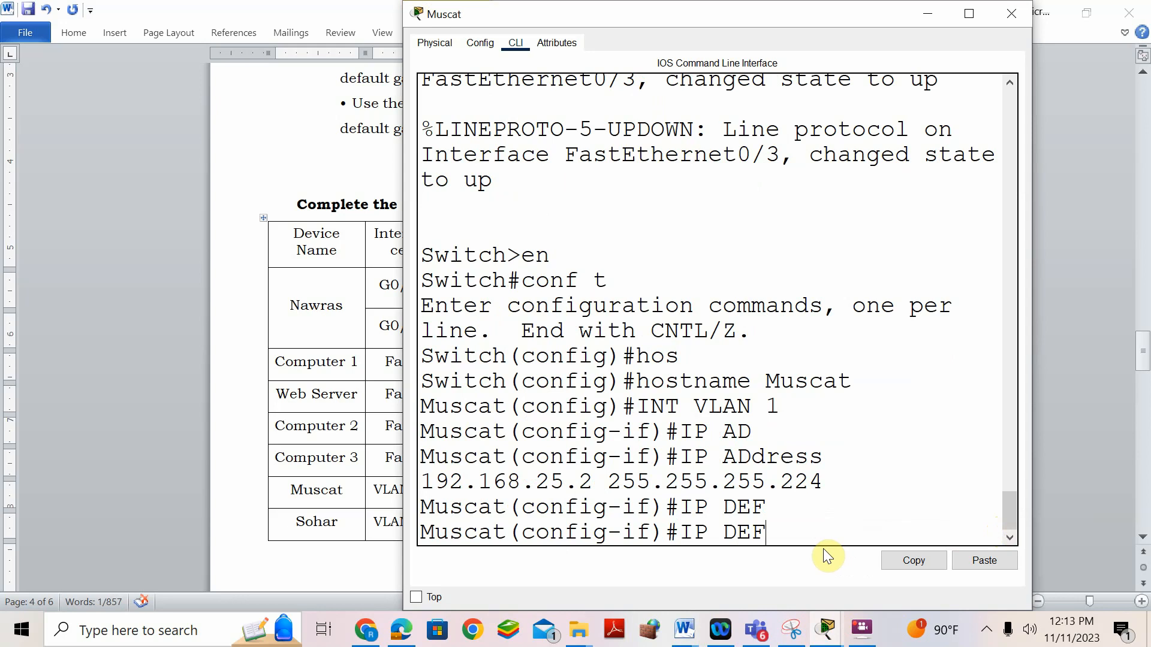
{"action": "key", "text": "BackSpace"}
{"action": "key", "text": "BackSpace"}
{"action": "key", "text": "BackSpace"}
{"action": "key", "text": "BackSpace"}
{"action": "key", "text": "BackSpace"}
{"action": "key", "text": "BackSpace"}
{"action": "type", "text": "EXI"}
{"action": "key", "text": "BackSpace"}
{"action": "key", "text": "BackSpace"}
{"action": "key", "text": "BackSpace"}
{"action": "type", "text": "NO SHU"}
{"action": "key", "text": "Tab"}
{"action": "key", "text": "Return"}
{"action": "key", "text": "Return"}
{"action": "type", "text": "EXIT"}
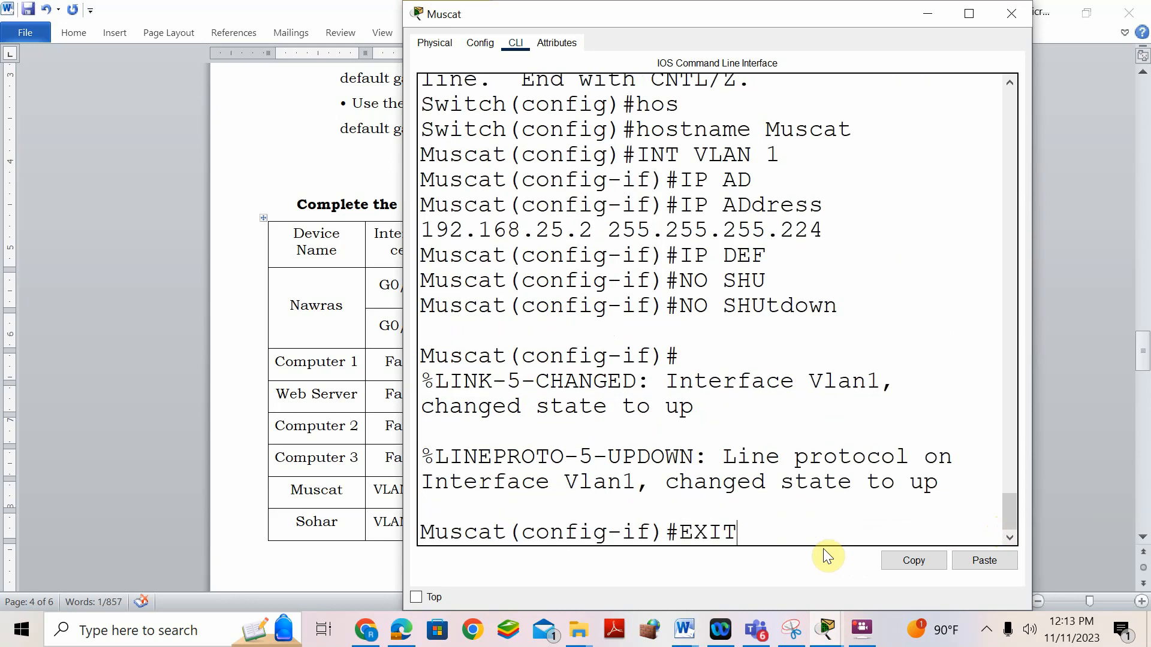
{"action": "key", "text": "Return"}
- Set default gateway 192.168.25.1 and save the configuration with do wr
{"action": "type", "text": "IP DEF"}
{"action": "key", "text": "Tab"}
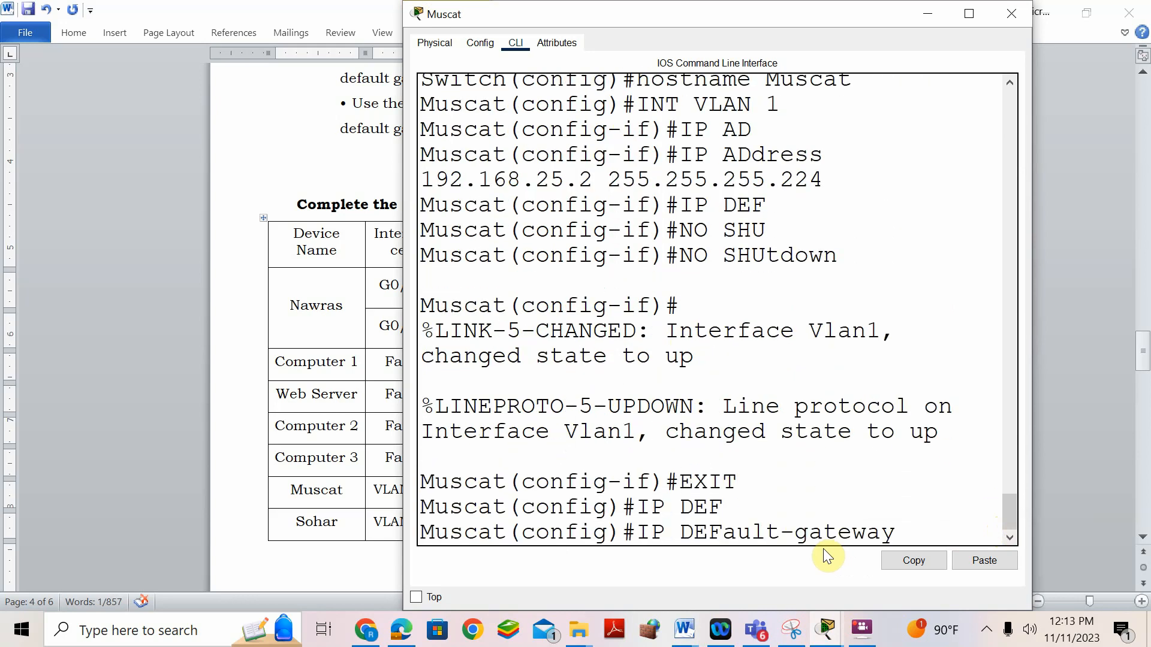
{"action": "left_click", "coordinate": [970, 14]}
{"action": "type", "text": "192."}
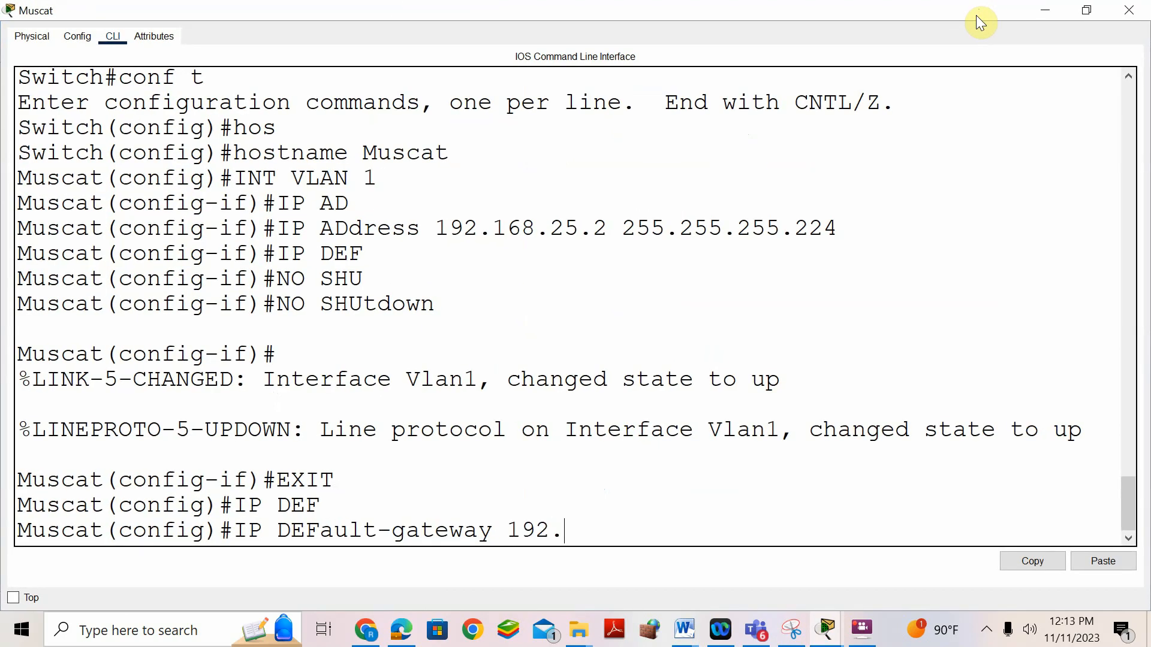
{"action": "type", "text": "168.25.1"}
{"action": "key", "text": "Return"}
{"action": "type", "text": "DO WR"}
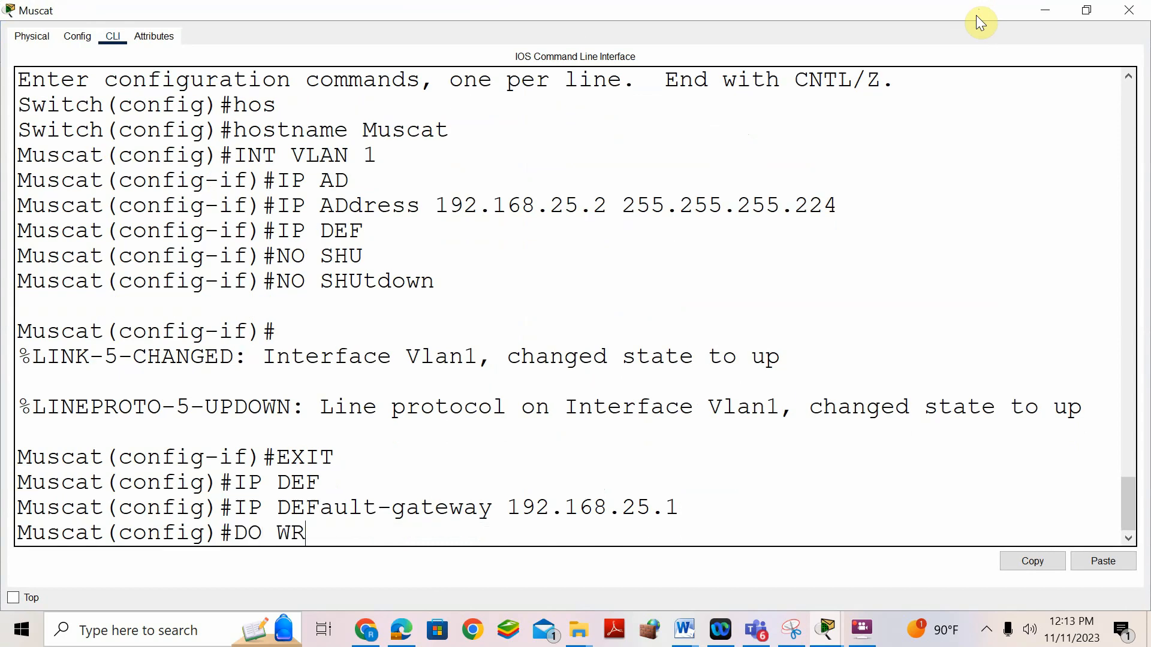
{"action": "key", "text": "Return"}
{"action": "left_click", "coordinate": [820, 640]}
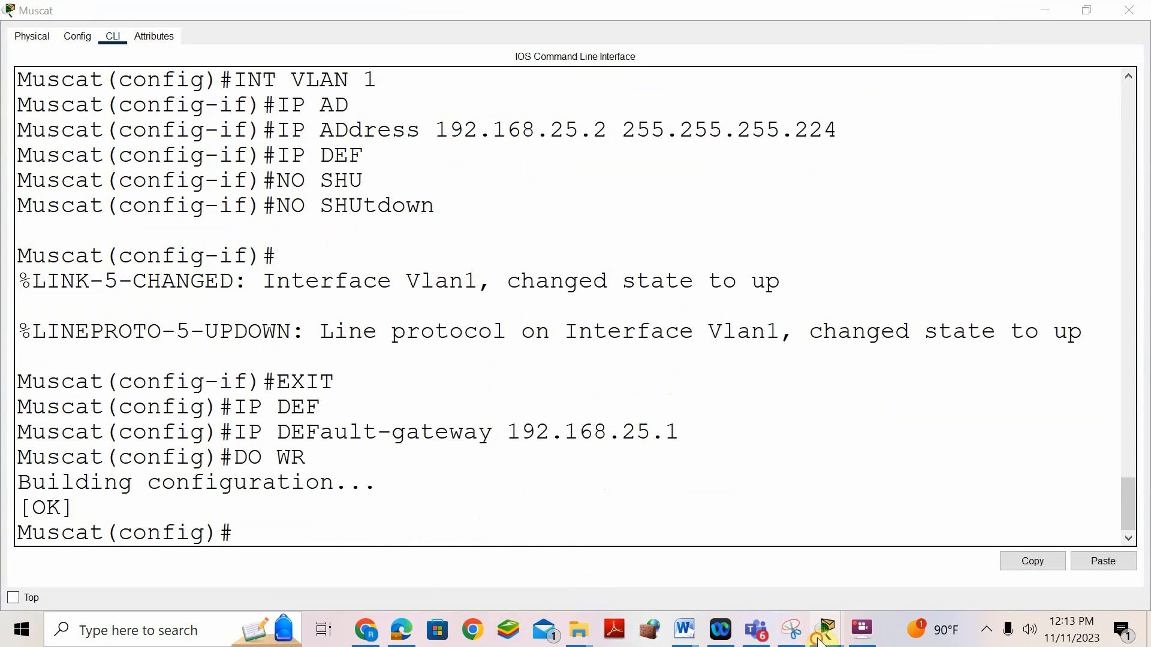
{"action": "left_click", "coordinate": [625, 502]}
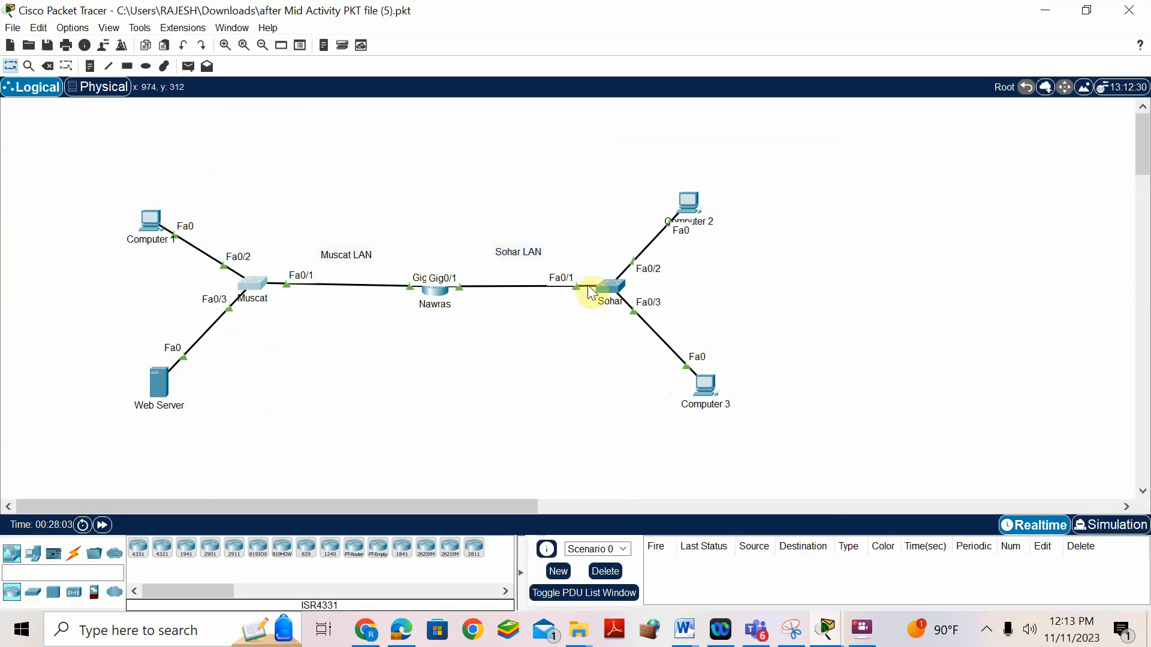
- Open the Sohar switch's CLI, enter global configuration and set hostname S2
{"action": "left_click", "coordinate": [602, 290]}
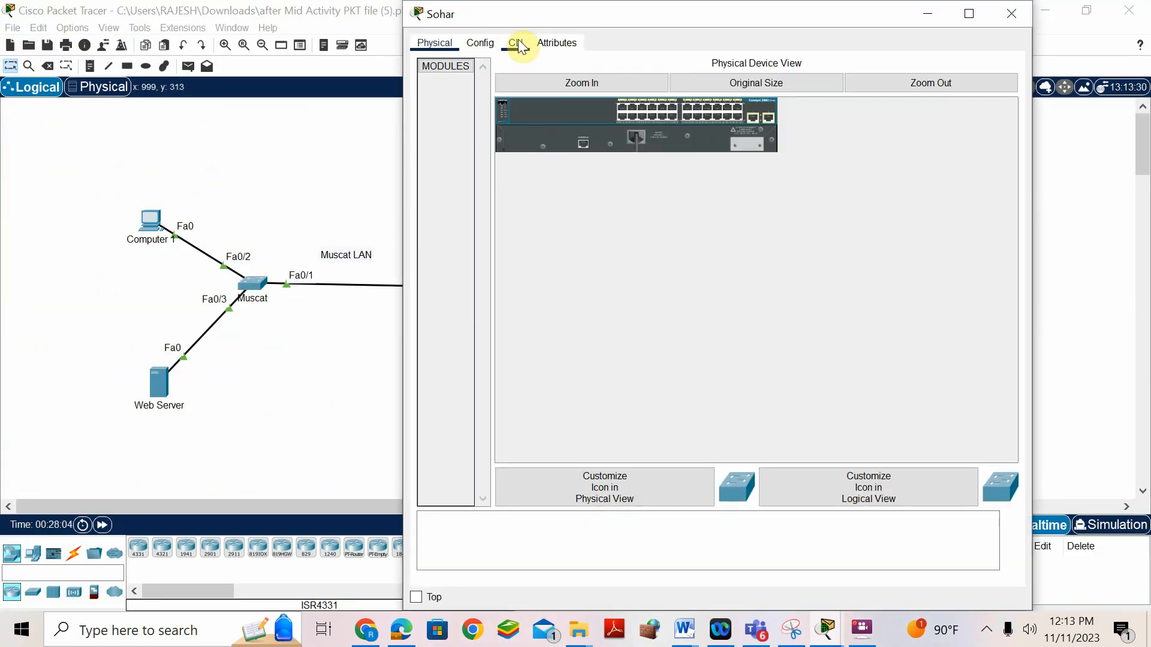
{"action": "left_click", "coordinate": [513, 45]}
{"action": "left_click", "coordinate": [572, 390]}
{"action": "key", "text": "Return"}
{"action": "type", "text": "EN"}
{"action": "key", "text": "Return"}
{"action": "type", "text": "CONF T"}
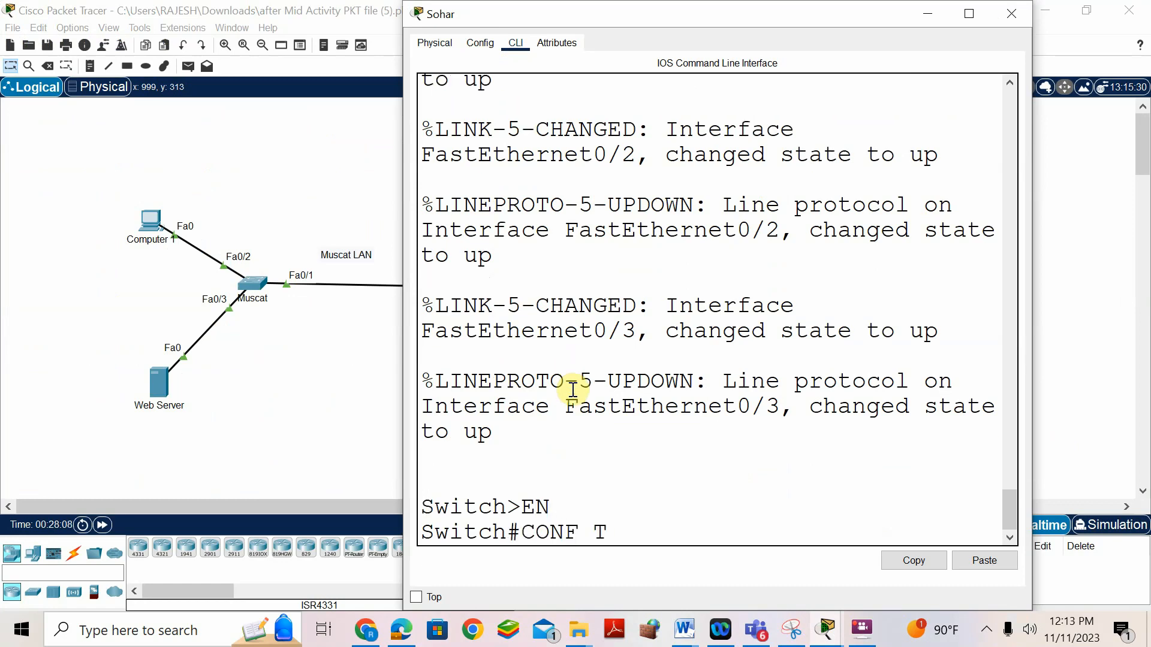
{"action": "key", "text": "Return"}
{"action": "type", "text": "HOS"}
{"action": "key", "text": "Tab"}
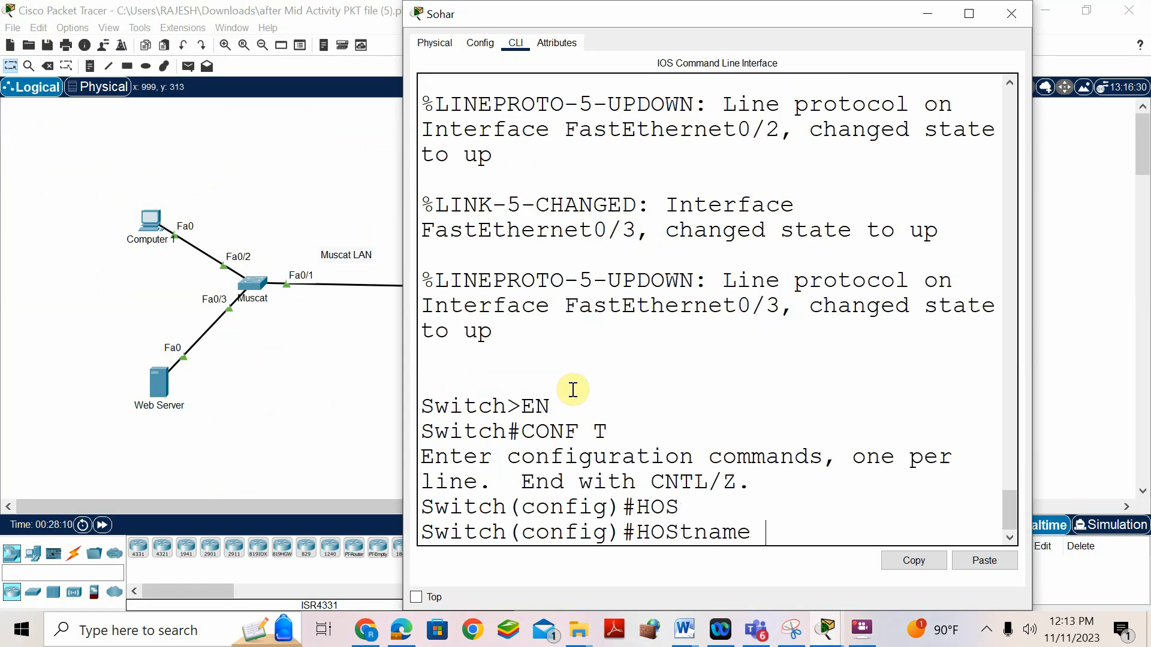
{"action": "type", "text": "S2"}
{"action": "key", "text": "Return"}
- Give VLAN 1 address 192.168.25.34 255.255.255.0 and enable it with no shutdown
{"action": "type", "text": "int"}
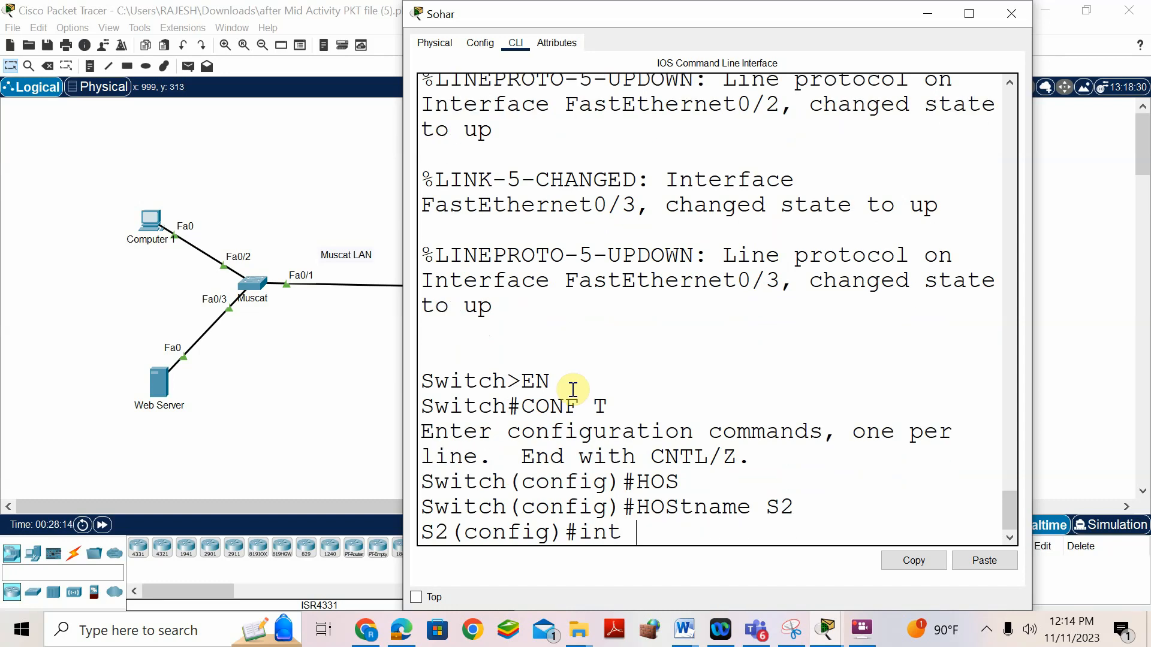
{"action": "type", "text": " vlan 1"}
{"action": "key", "text": "Return"}
{"action": "type", "text": "ip ad"}
{"action": "key", "text": "Tab"}
{"action": "type", "text": "1921"}
{"action": "key", "text": "BackSpace"}
{"action": "type", "text": ".168.25.34 255"}
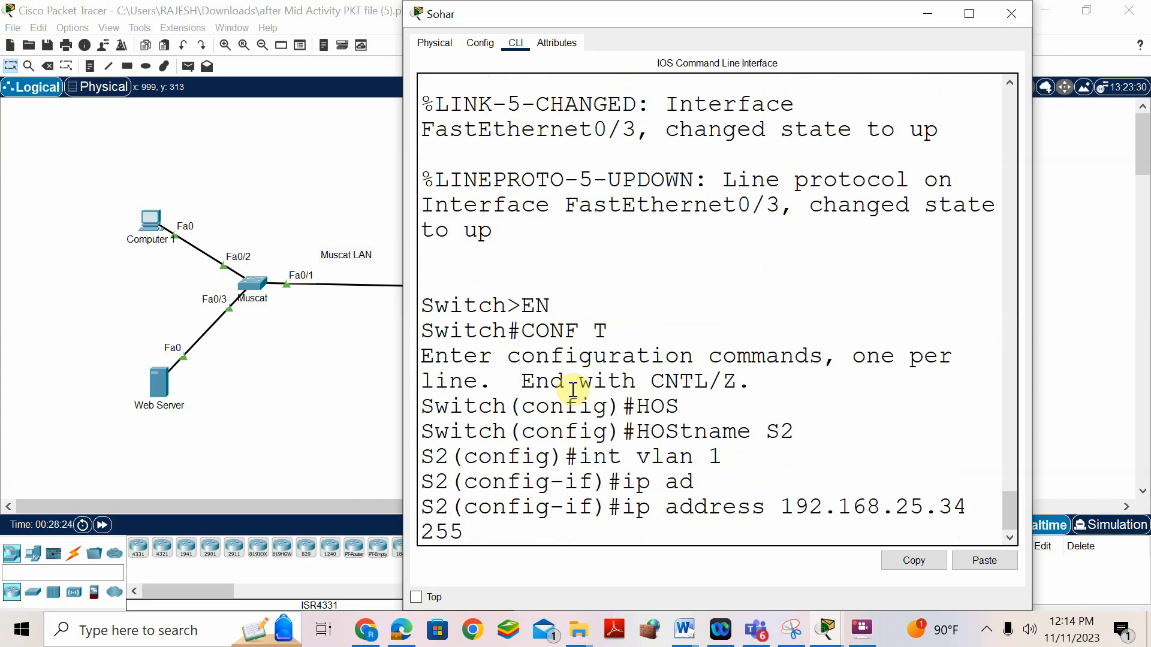
{"action": "type", "text": ".255.255.0"}
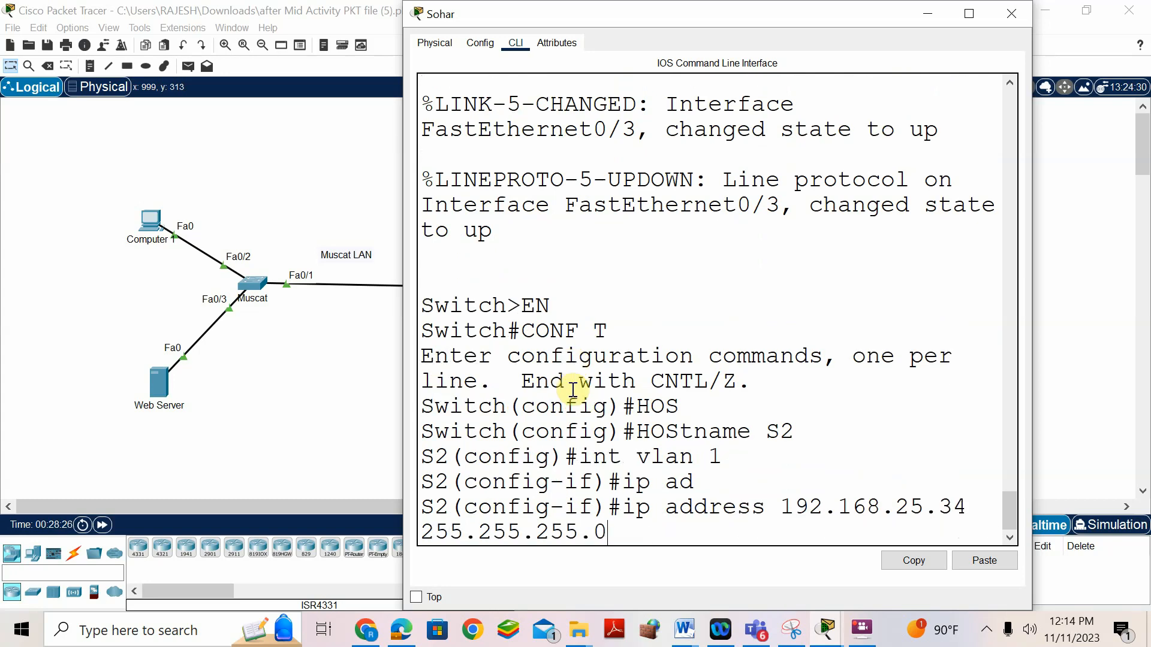
{"action": "key", "text": "Return"}
{"action": "type", "text": "no "}
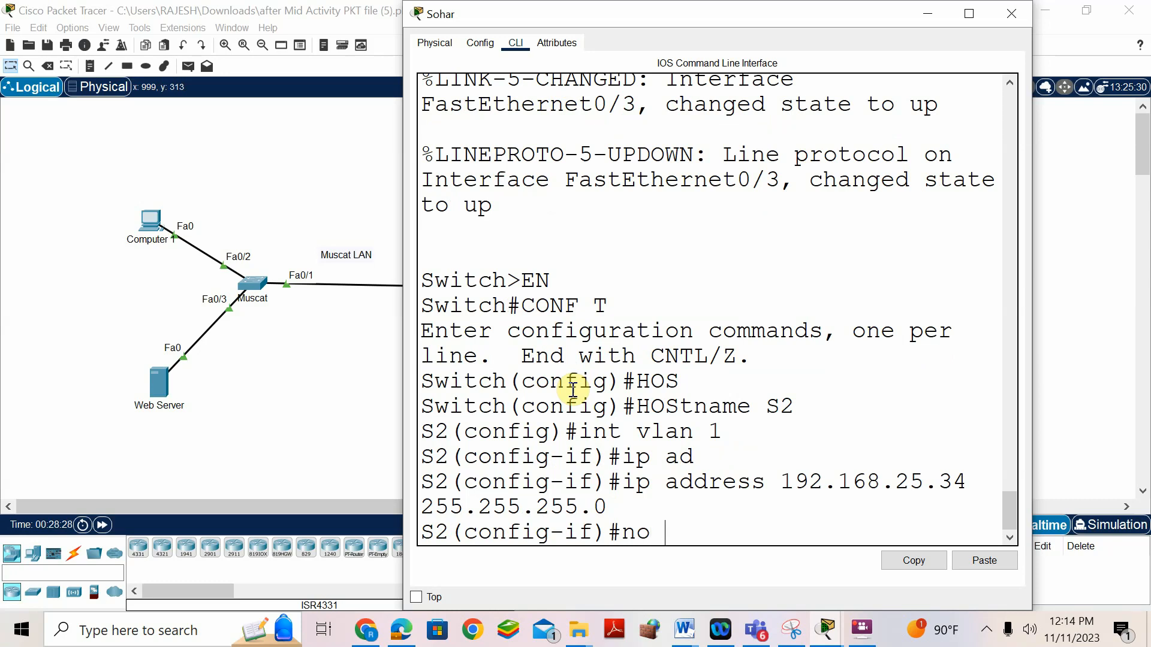
{"action": "type", "text": "shutdown"}
{"action": "key", "text": "Tab"}
{"action": "key", "text": "Return"}
- Exit the interface and set default gateway 192.168.25.33 on S2
{"action": "key", "text": "Return"}
{"action": "type", "text": "exit"}
{"action": "key", "text": "Return"}
{"action": "type", "text": "ip def"}
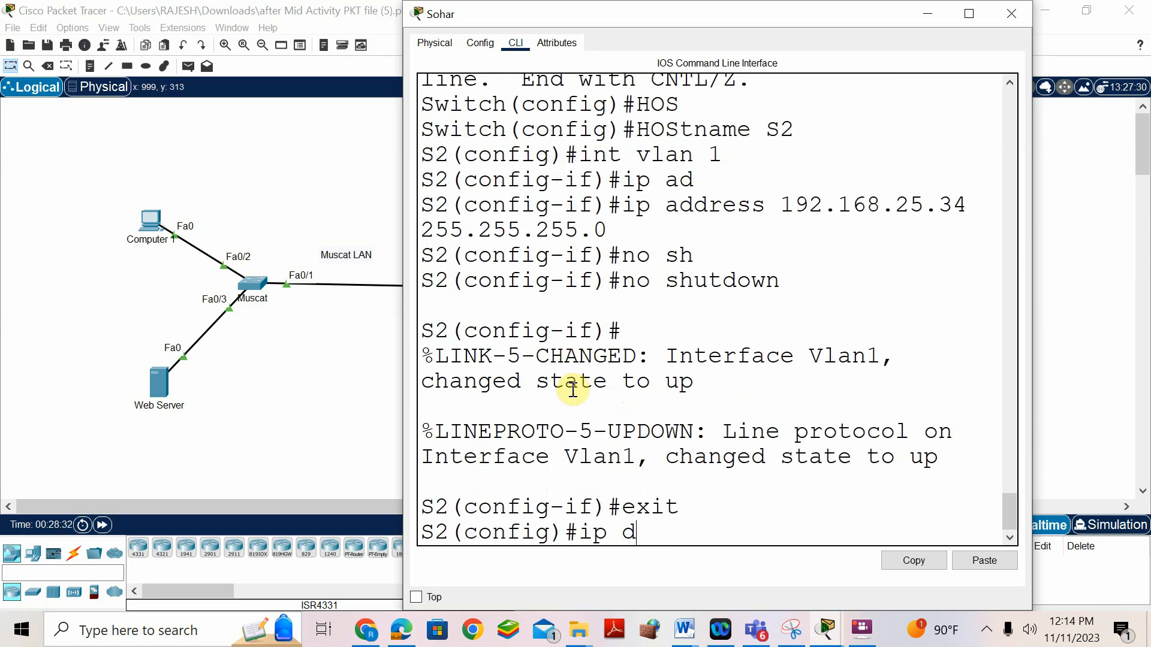
{"action": "key", "text": "Tab"}
{"action": "type", "text": "192.168.25"}
{"action": "key", "text": "Return"}
{"action": "type", "text": "33"}
{"action": "key", "text": "Return"}
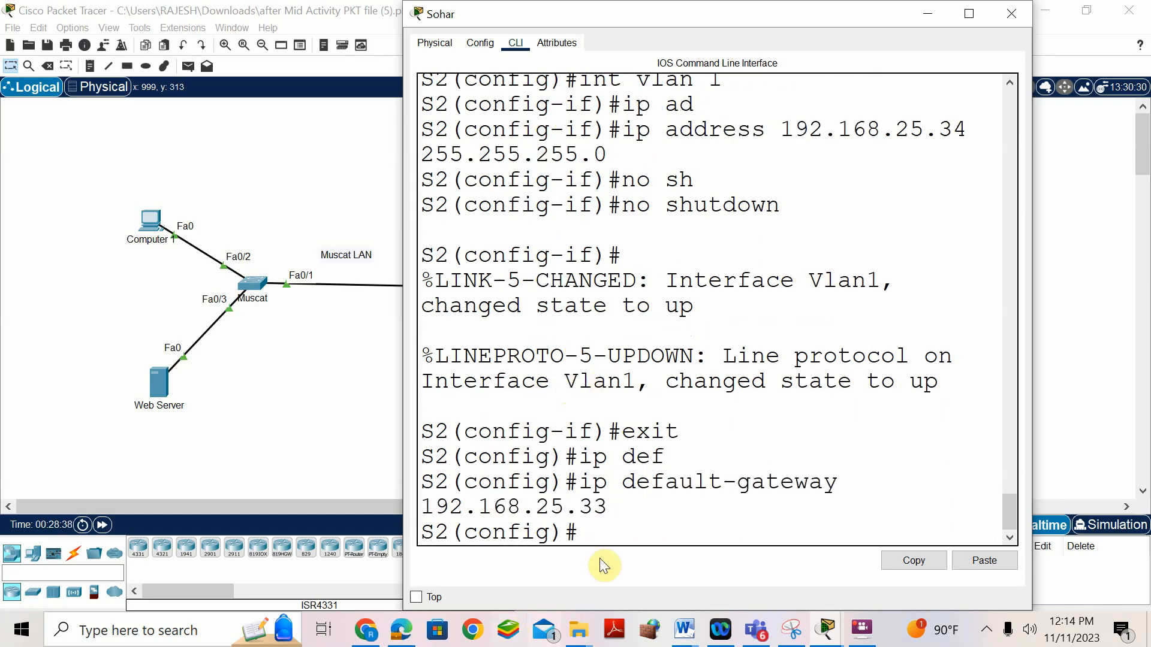
{"action": "left_click", "coordinate": [332, 389]}
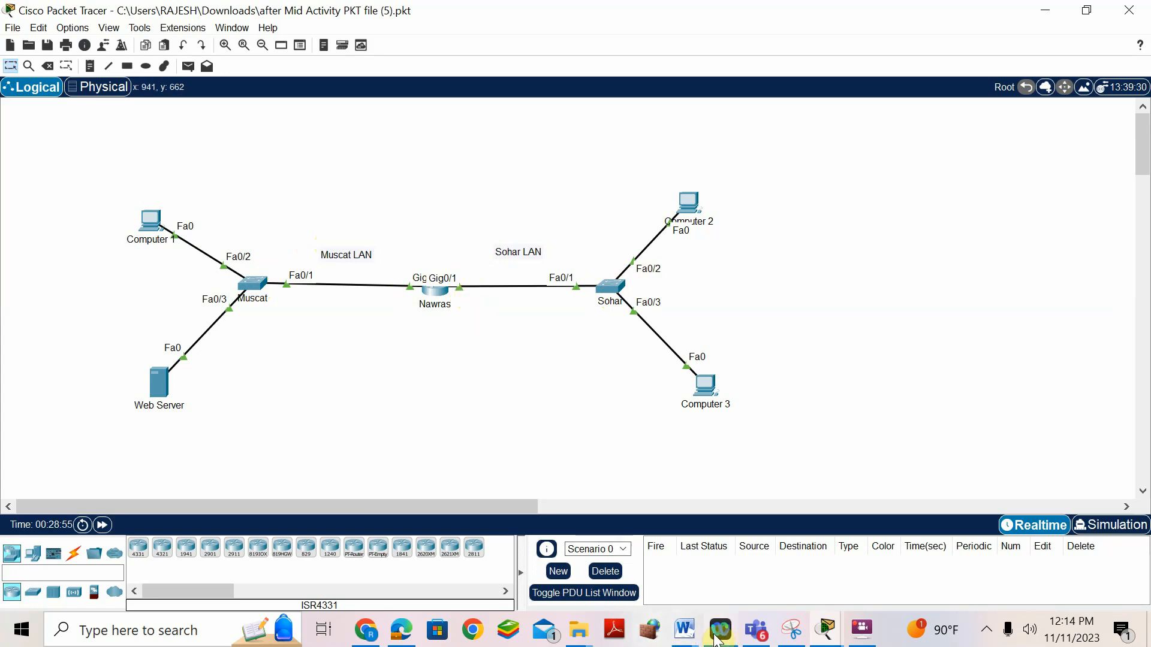
- After checking the answer document, save the S2 switch configuration with do wr
{"action": "left_click", "coordinate": [683, 629]}
{"action": "left_click", "coordinate": [791, 567]}
{"action": "scroll", "coordinate": [466, 380], "scroll_direction": "down", "scroll_amount": 15}
{"action": "scroll", "coordinate": [467, 387], "scroll_direction": "up", "scroll_amount": 5}
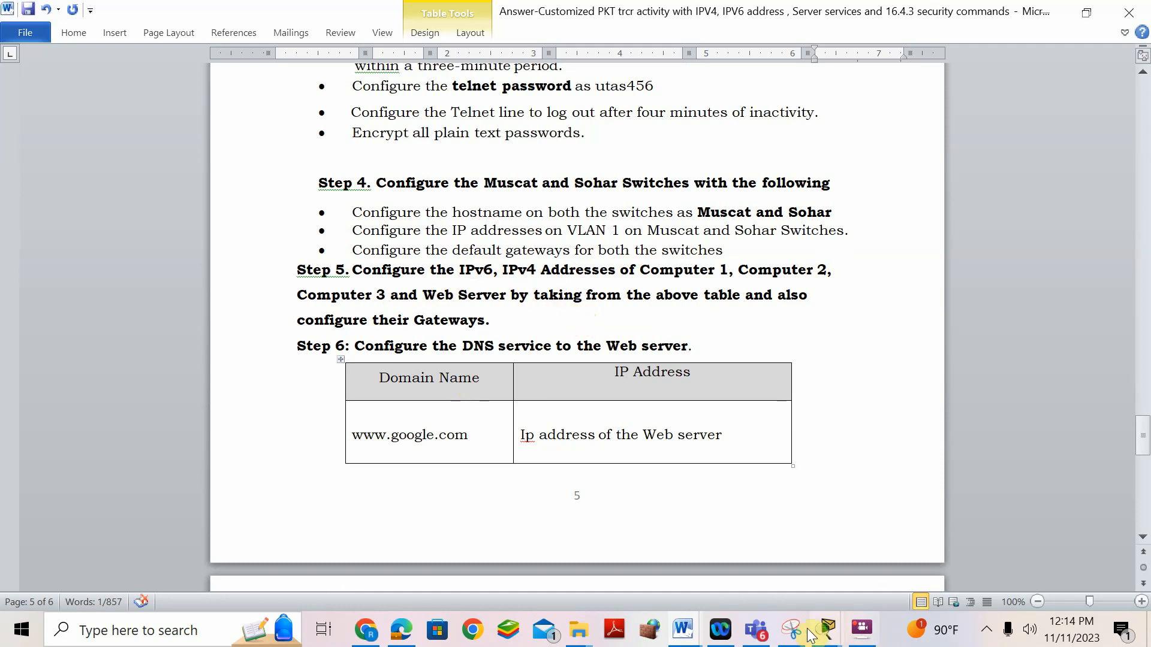
{"action": "mouse_move", "coordinate": [829, 631]}
{"action": "left_click", "coordinate": [1081, 558]}
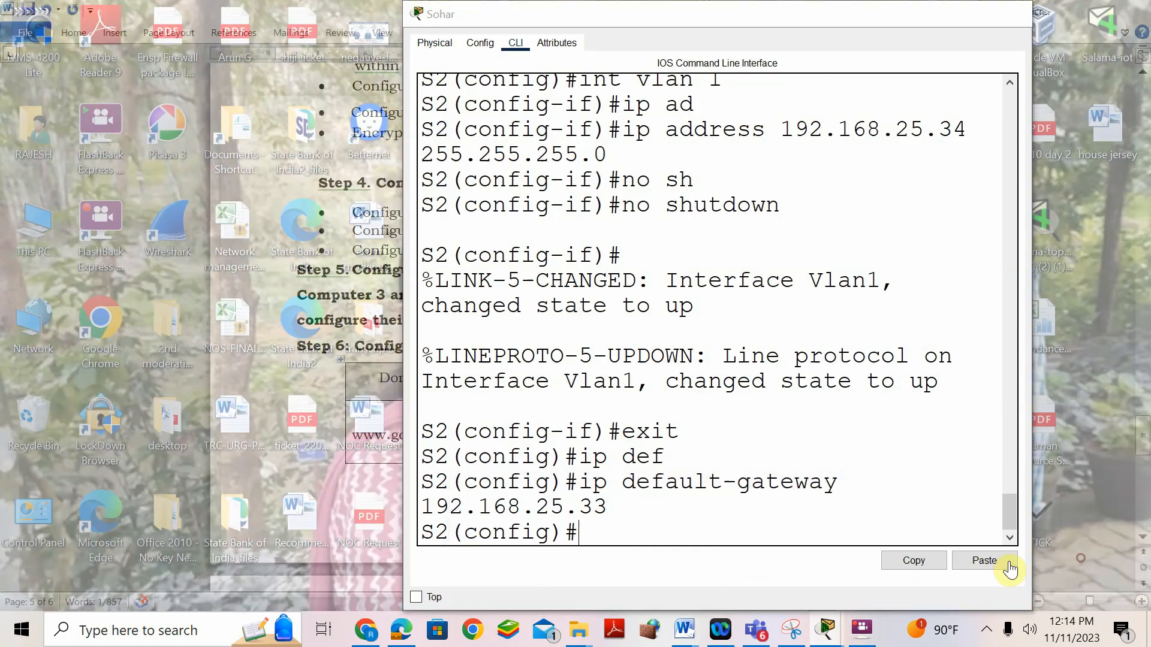
{"action": "type", "text": "do w"}
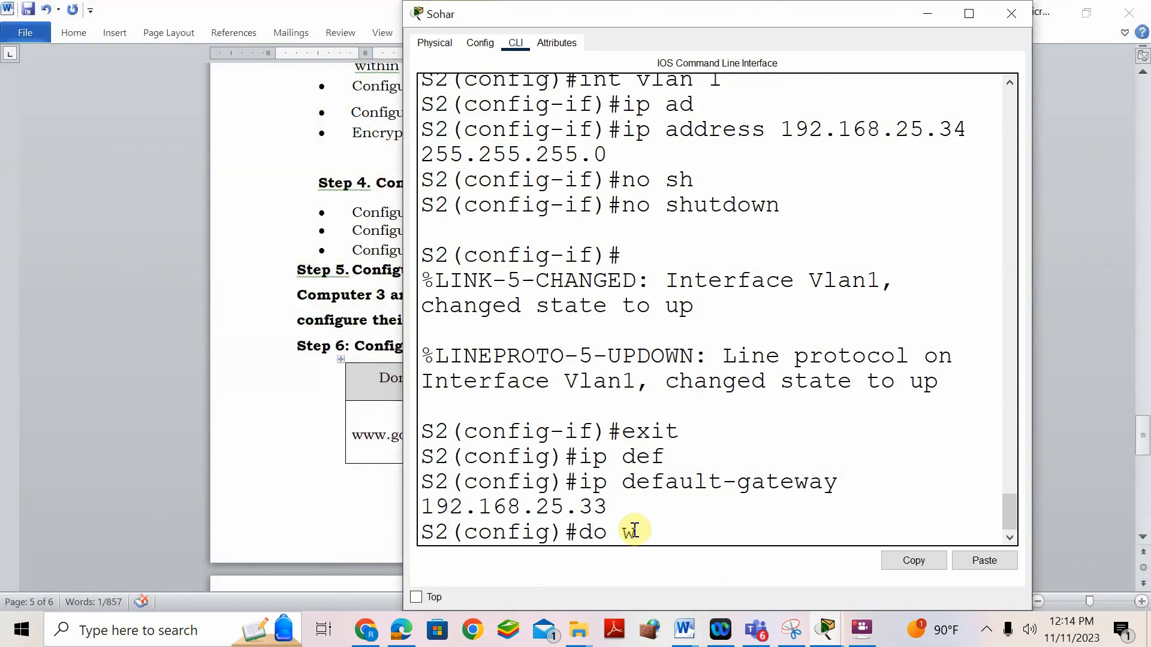
{"action": "type", "text": "r"}
{"action": "key", "text": "Return"}
- Return to the main Packet Tracer network topology window
{"action": "mouse_move", "coordinate": [827, 630]}
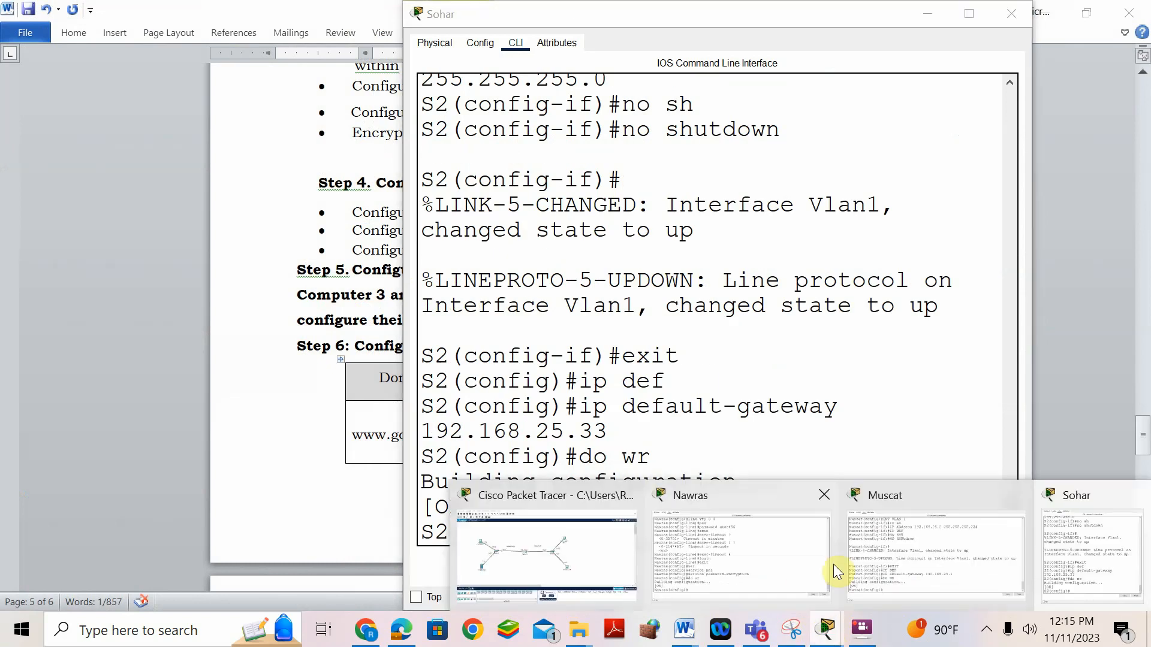
{"action": "left_click", "coordinate": [864, 564]}
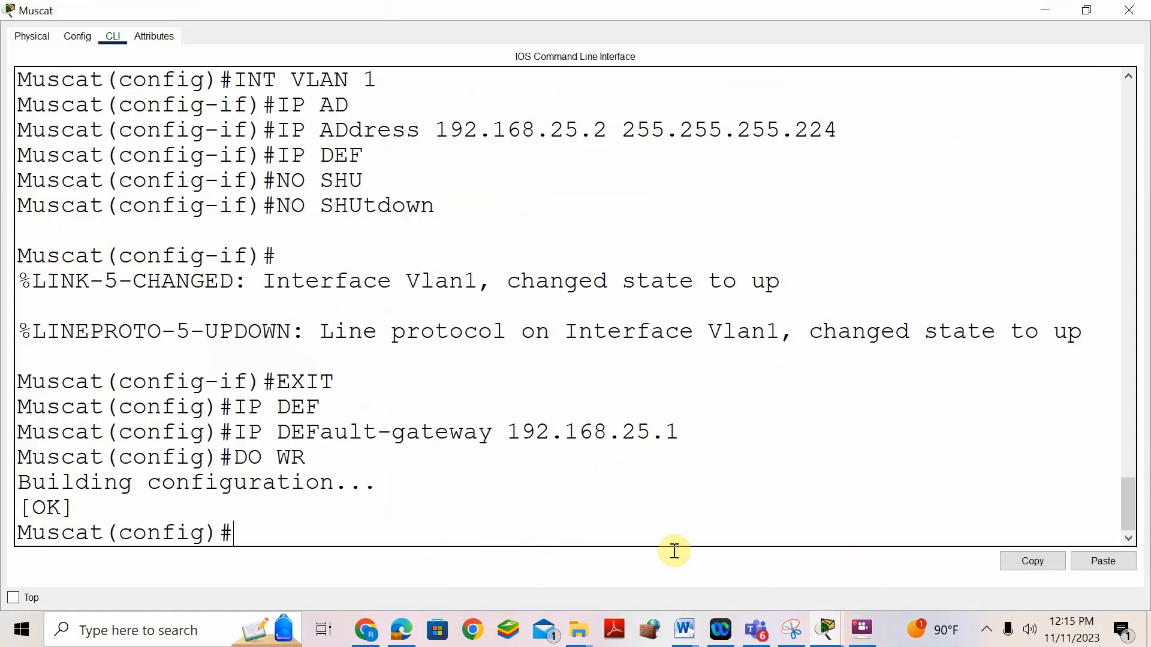
{"action": "mouse_move", "coordinate": [827, 630]}
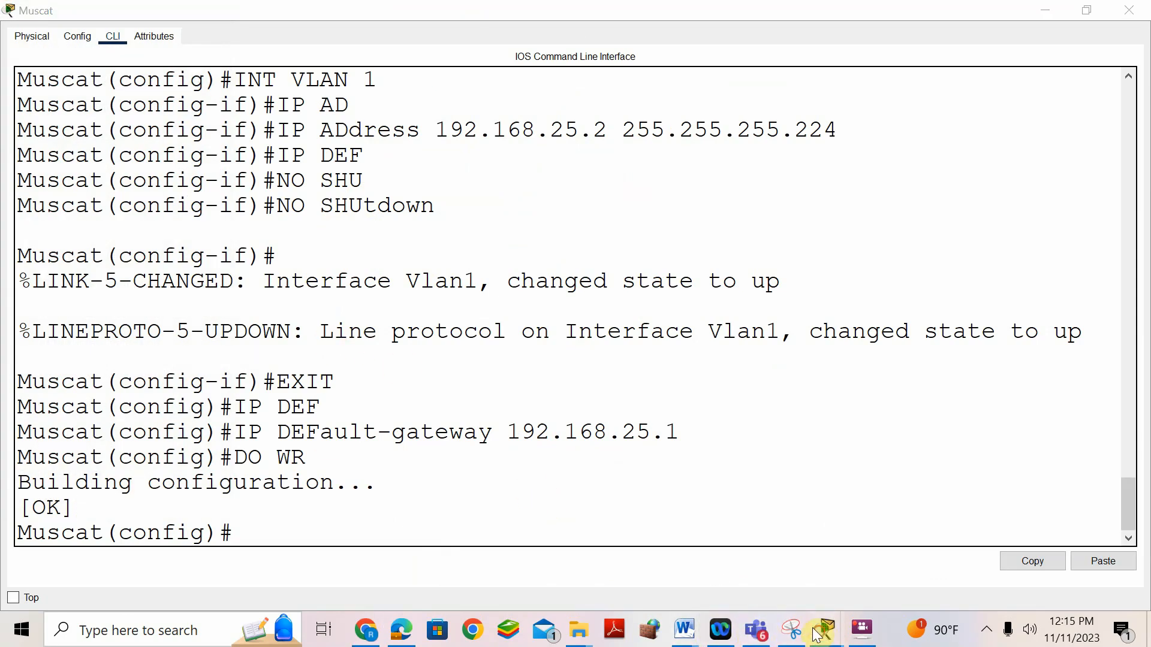
{"action": "left_click", "coordinate": [560, 492]}
- In Computer 1's IP Configuration, enter 192.168.25.3, mask 255.255.255.224 and gateway 192.168.25.1
{"action": "left_click", "coordinate": [148, 226]}
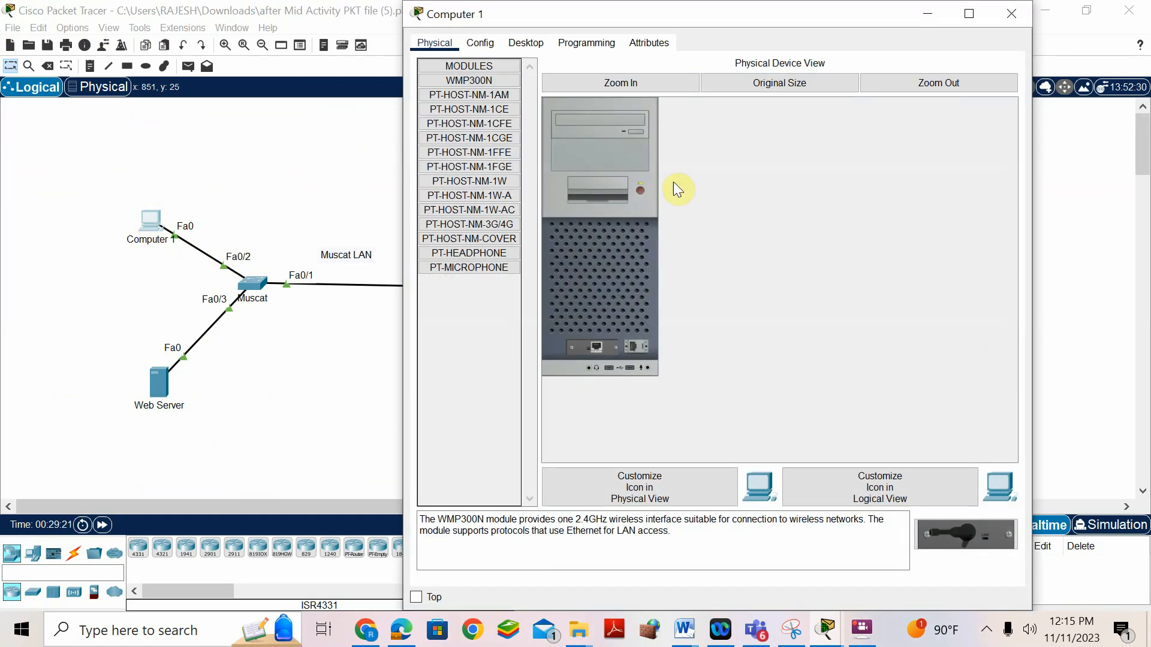
{"action": "left_click", "coordinate": [520, 41]}
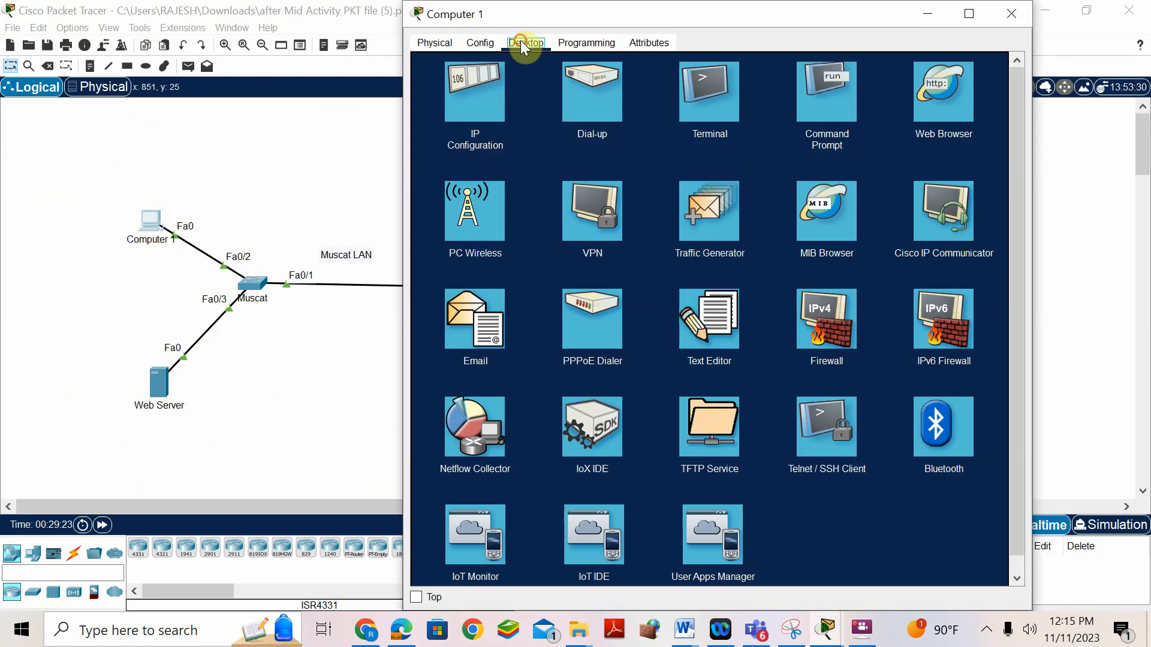
{"action": "left_click", "coordinate": [469, 117]}
{"action": "left_click", "coordinate": [626, 139]}
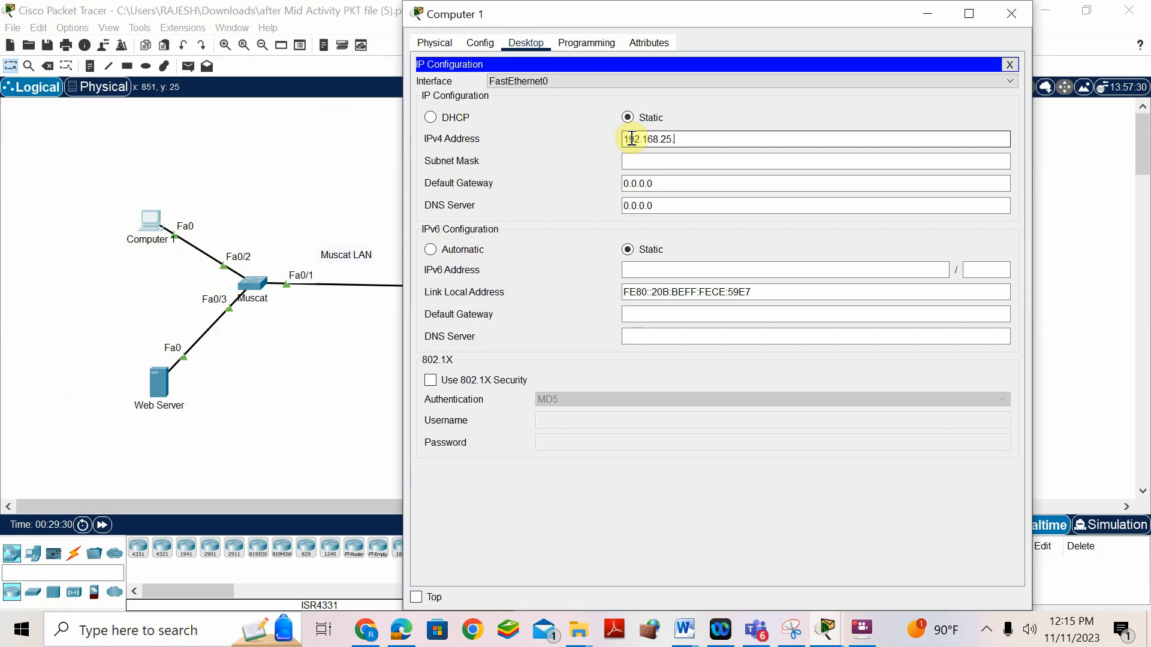
{"action": "left_click", "coordinate": [647, 159]}
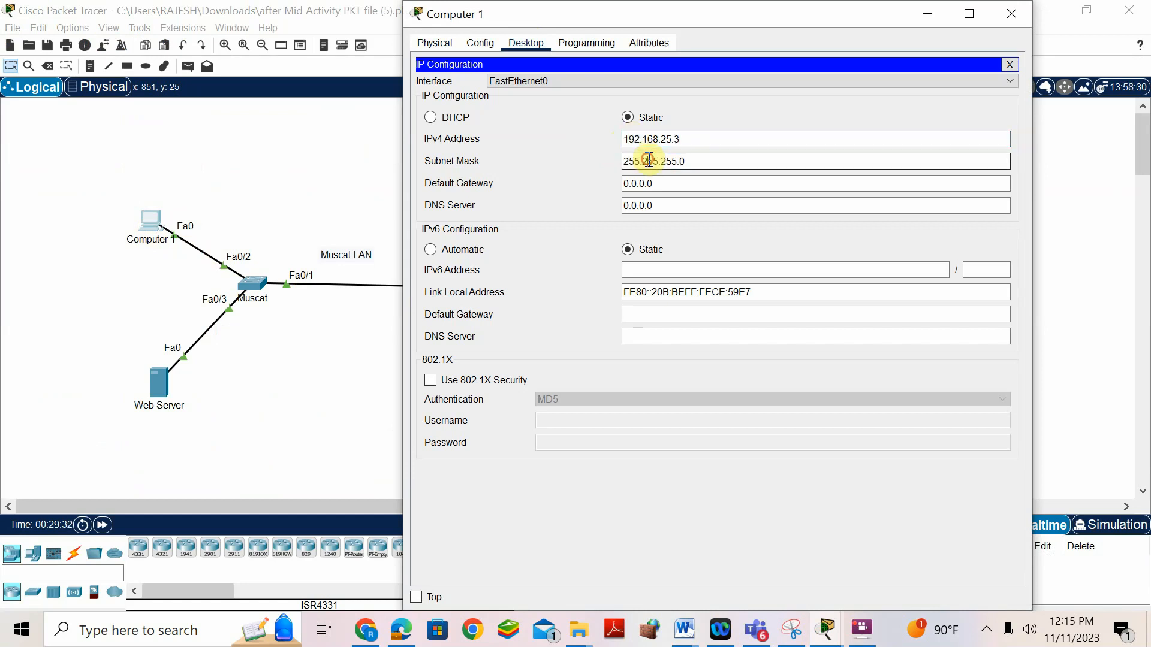
{"action": "key", "text": "BackSpace"}
{"action": "left_click_drag", "start_coordinate": [671, 178], "coordinate": [596, 175]}
{"action": "type", "text": "192.16"}
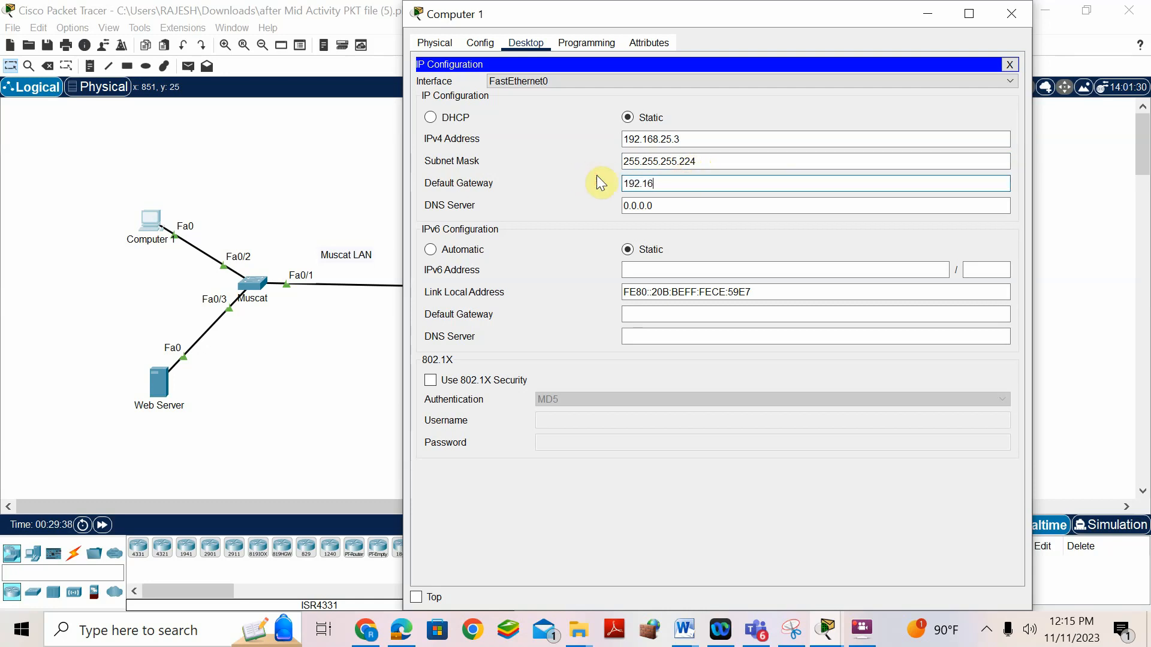
{"action": "type", "text": "8.25.1"}
{"action": "left_click", "coordinate": [240, 430]}
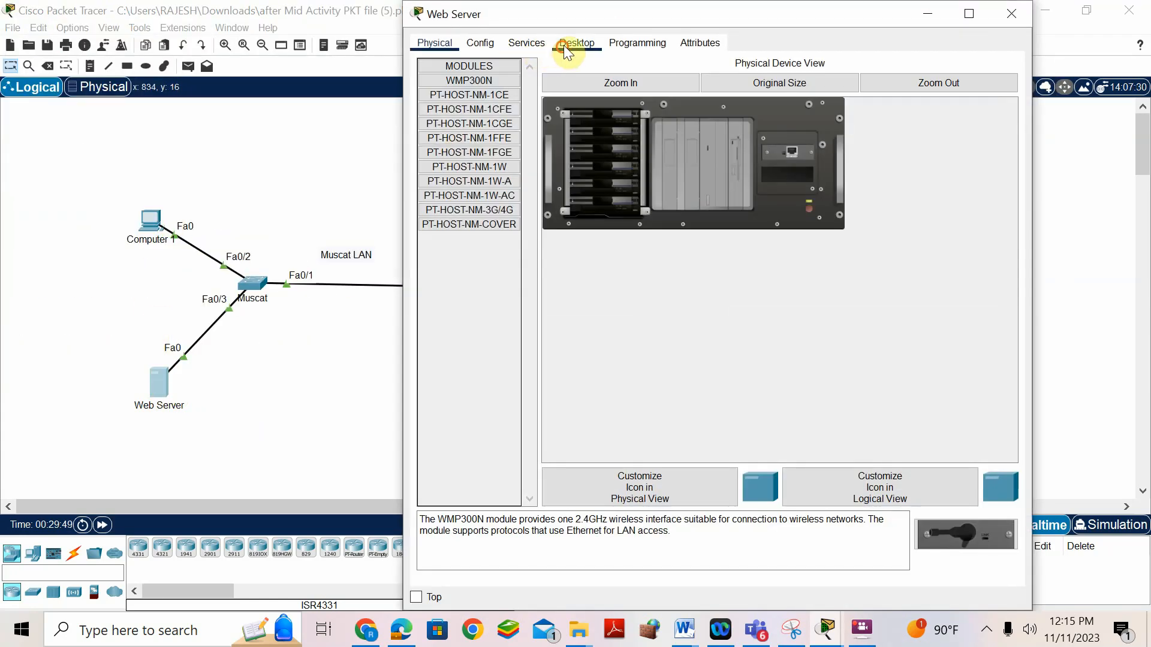
- Give the Web Server IPv4 192.168.25.4, mask 255.255.255.224 and gateway 192.168.25.1
{"action": "left_click", "coordinate": [567, 48]}
{"action": "left_click", "coordinate": [507, 99]}
{"action": "left_click", "coordinate": [654, 121]}
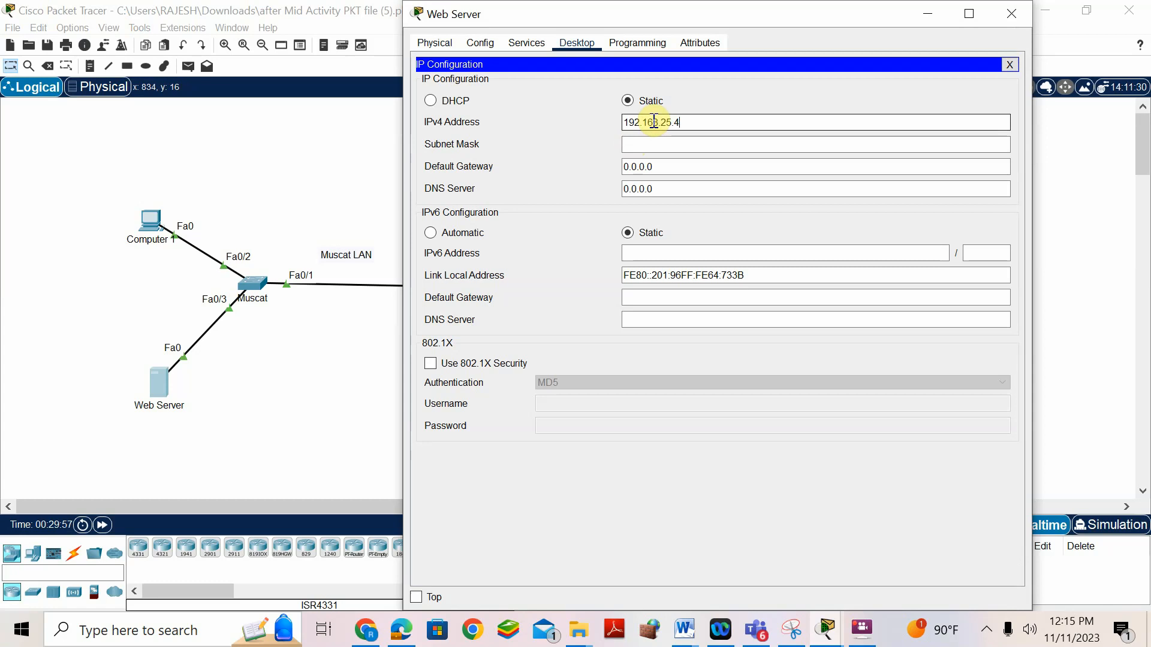
{"action": "left_click", "coordinate": [650, 144]}
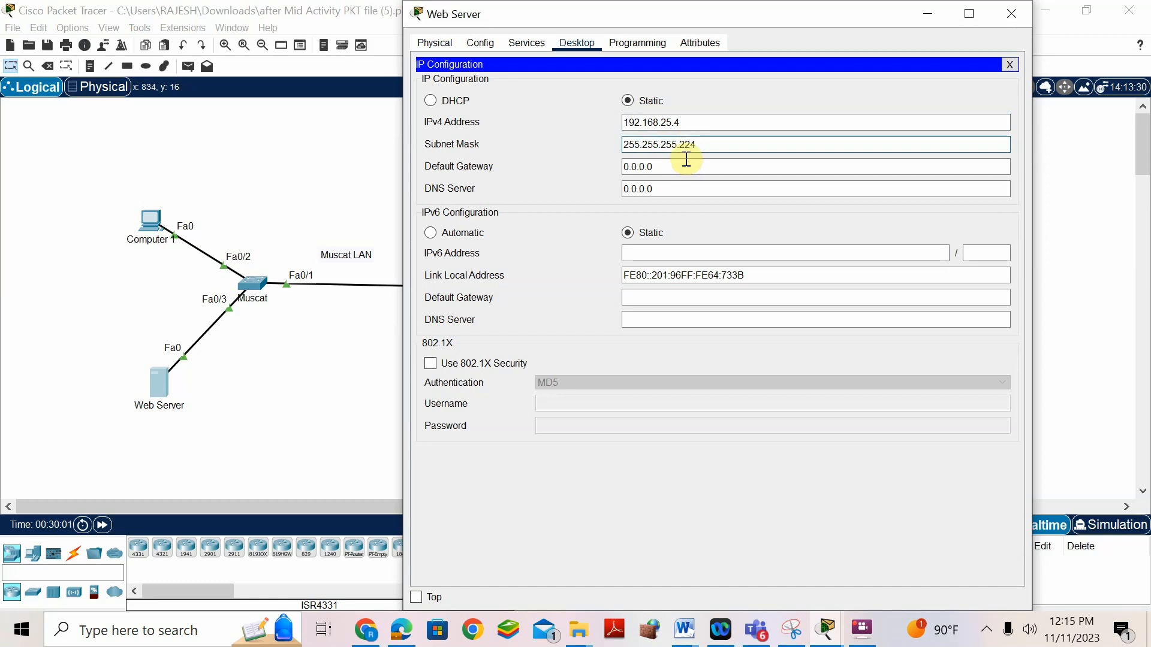
{"action": "key", "text": "Tab"}
{"action": "type", "text": "192."}
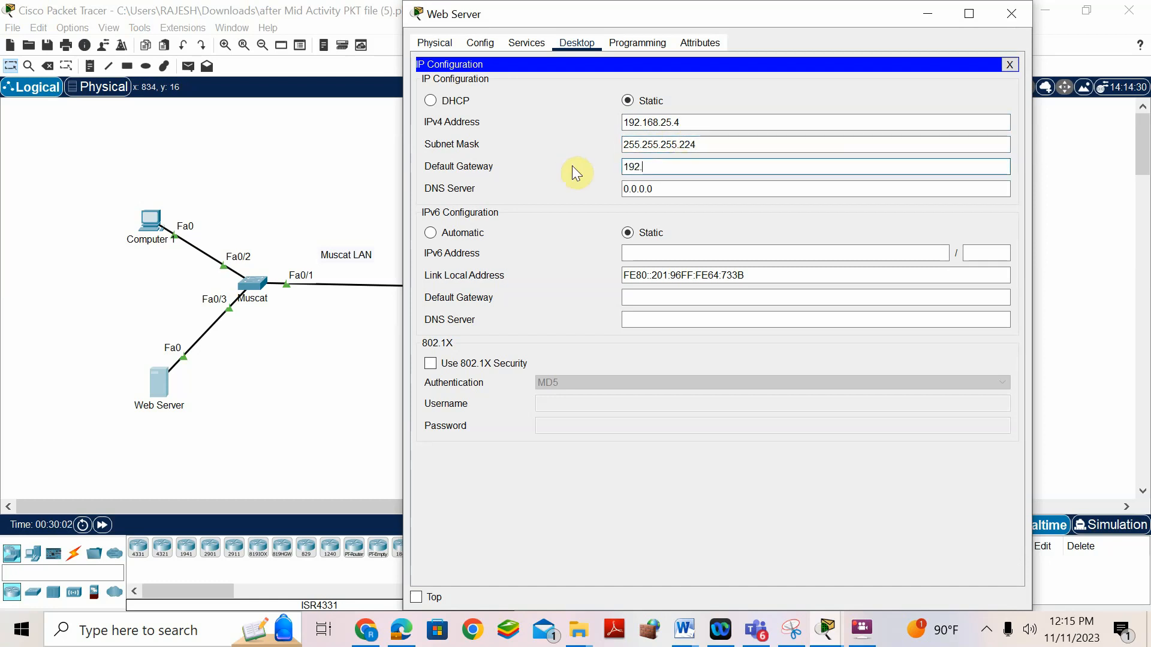
{"action": "type", "text": "168.25.1"}
- Set 192.168.25.4 as the DNS server on both the Web Server and Computer 1
{"action": "left_click_drag", "start_coordinate": [674, 122], "coordinate": [605, 129]}
{"action": "key", "text": "ctrl+c"}
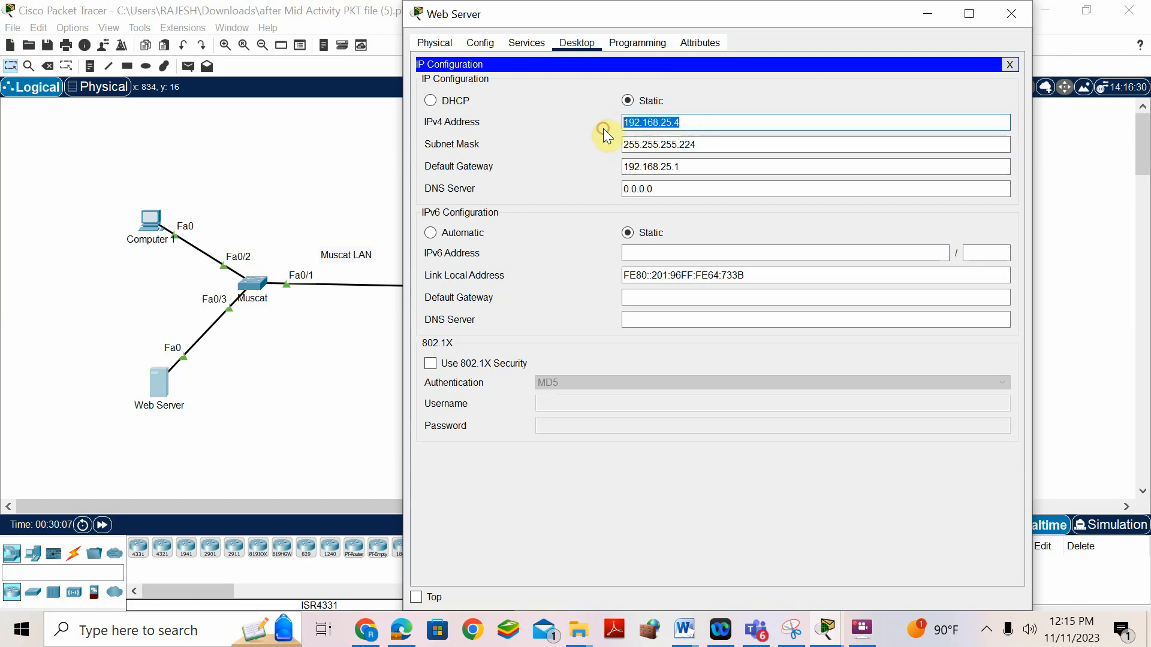
{"action": "left_click_drag", "start_coordinate": [706, 189], "coordinate": [586, 190]}
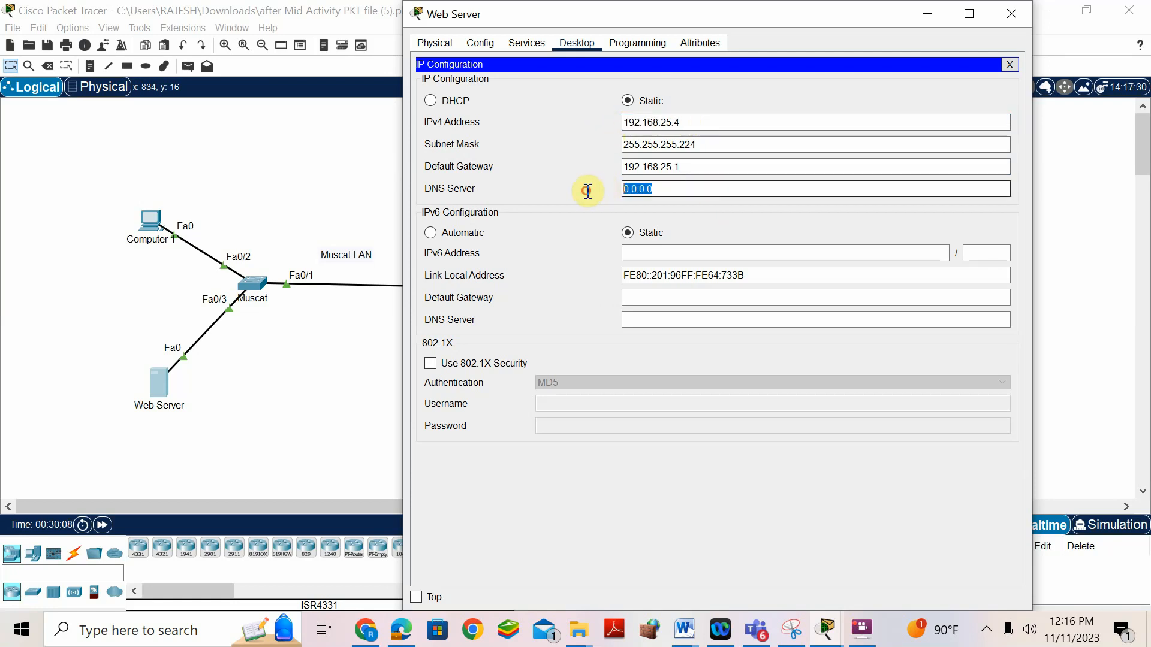
{"action": "key", "text": "ctrl+v"}
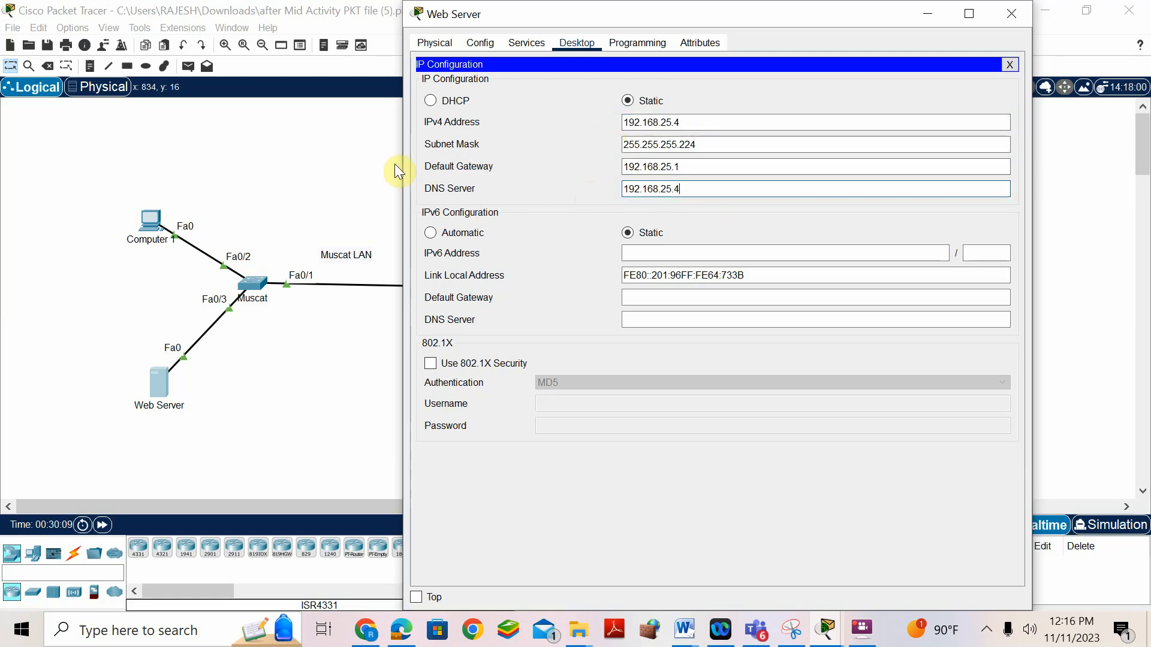
{"action": "left_click", "coordinate": [142, 223]}
{"action": "left_click_drag", "start_coordinate": [709, 207], "coordinate": [555, 206]}
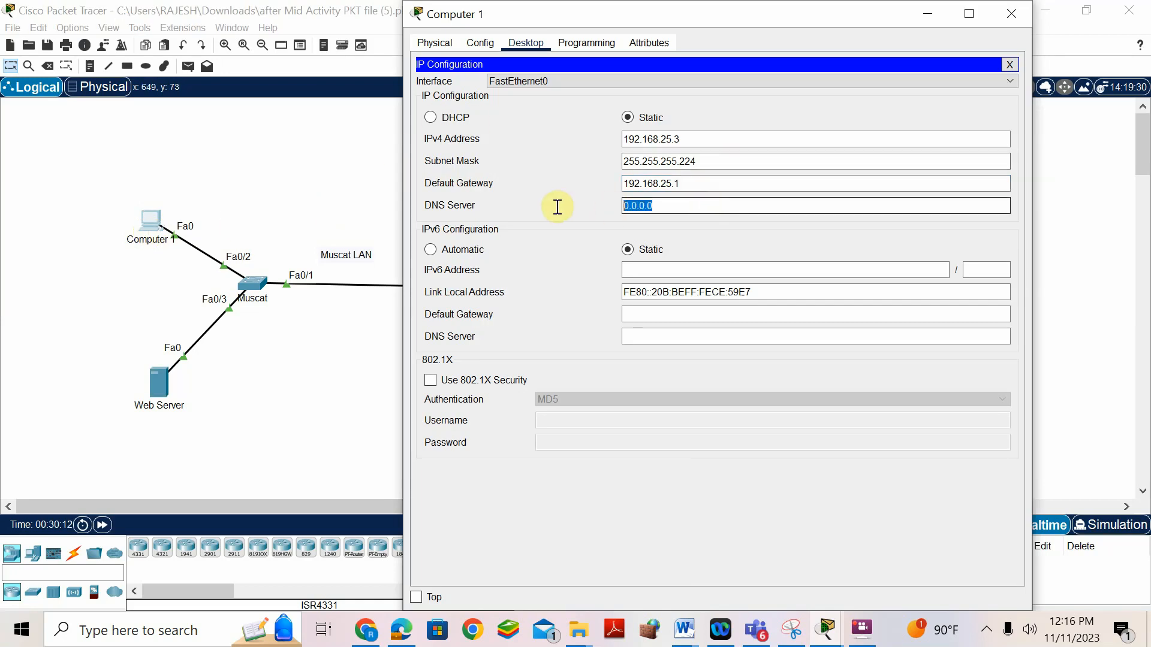
{"action": "key", "text": "ctrl+v"}
{"action": "left_click", "coordinate": [326, 187]}
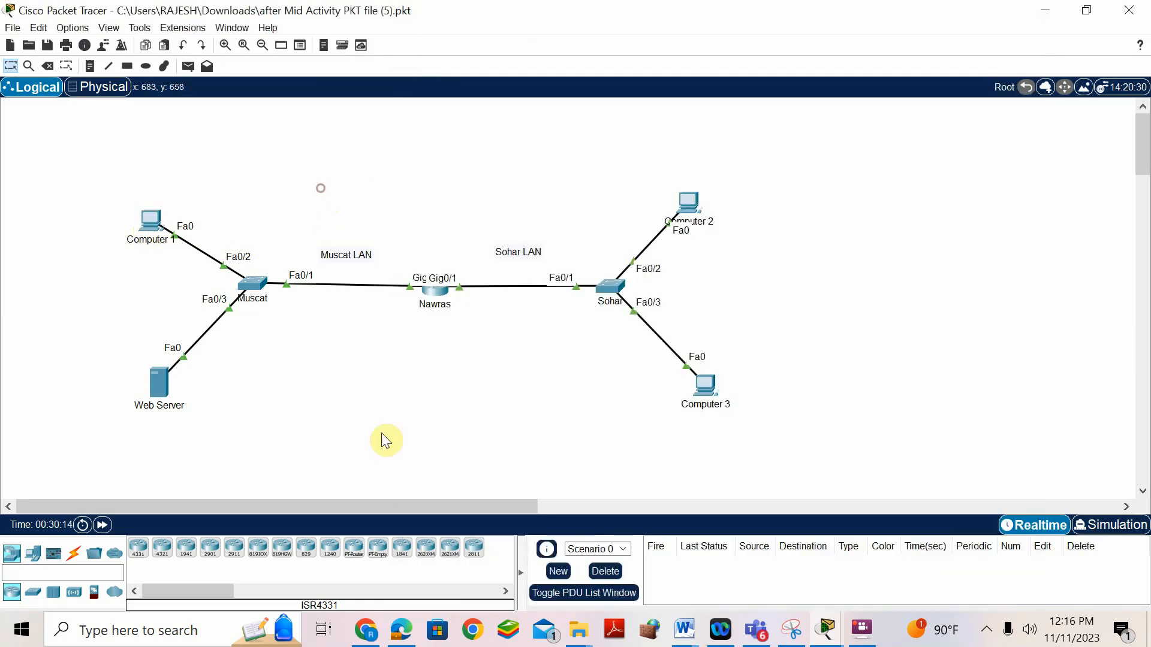
- Find the IPv6 table in the Word answer document and copy Computer 1's address 2001:DB8:BCBA:6::2
{"action": "mouse_move", "coordinate": [689, 630]}
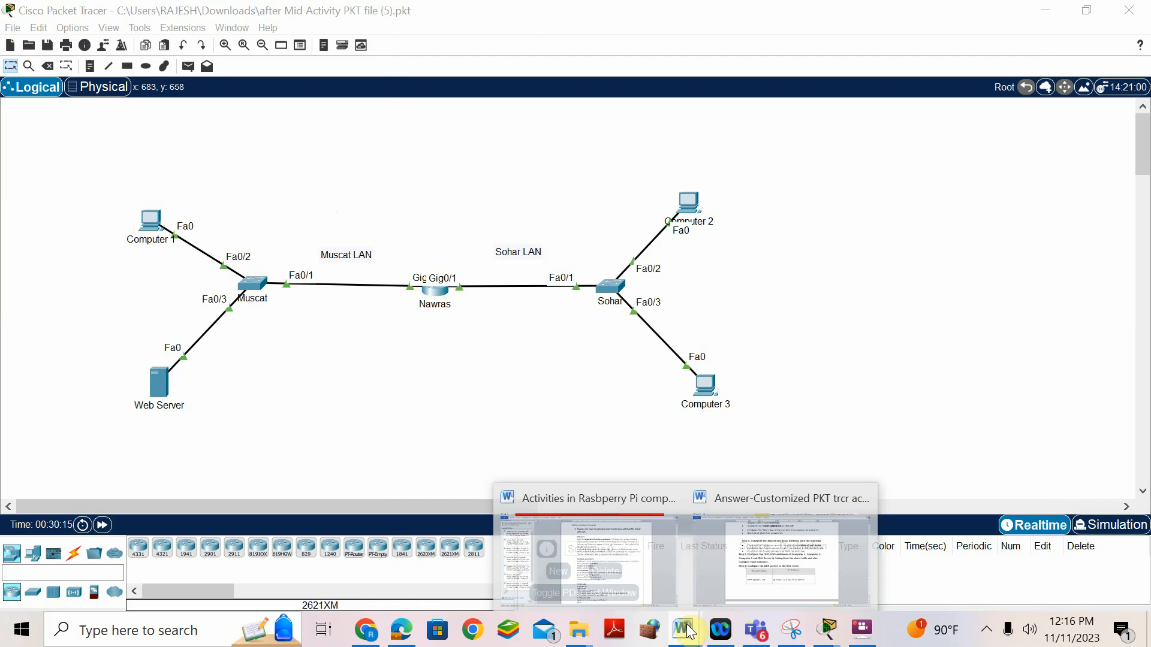
{"action": "left_click", "coordinate": [753, 550]}
{"action": "scroll", "coordinate": [584, 416], "scroll_direction": "up", "scroll_amount": 15}
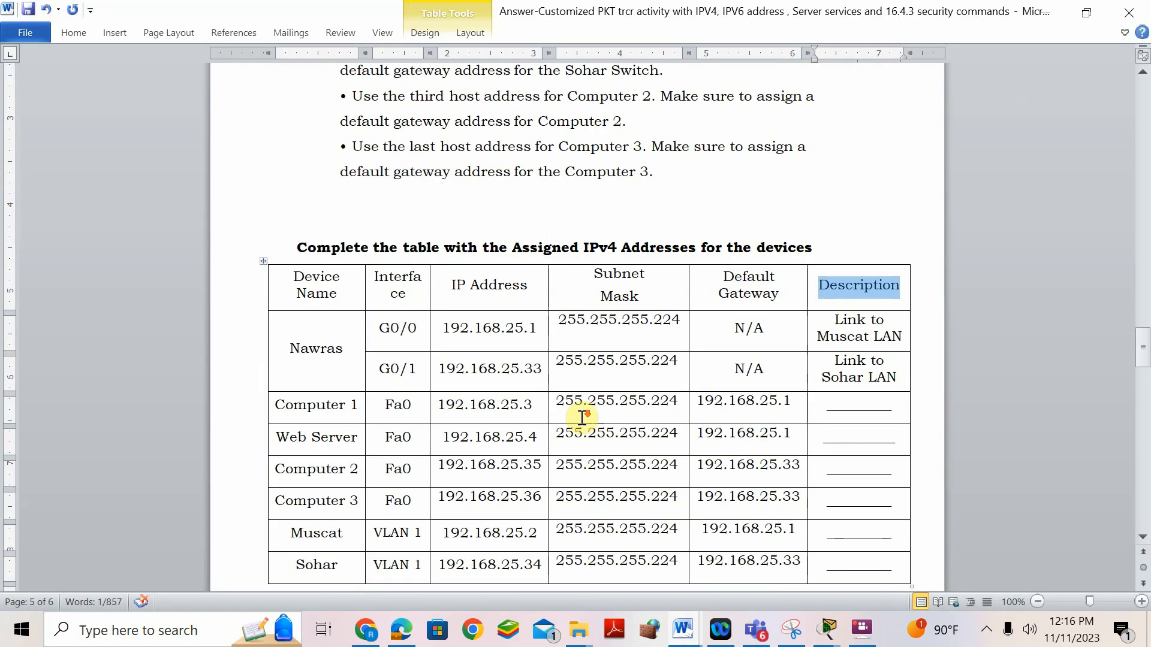
{"action": "scroll", "coordinate": [576, 414], "scroll_direction": "down", "scroll_amount": 3}
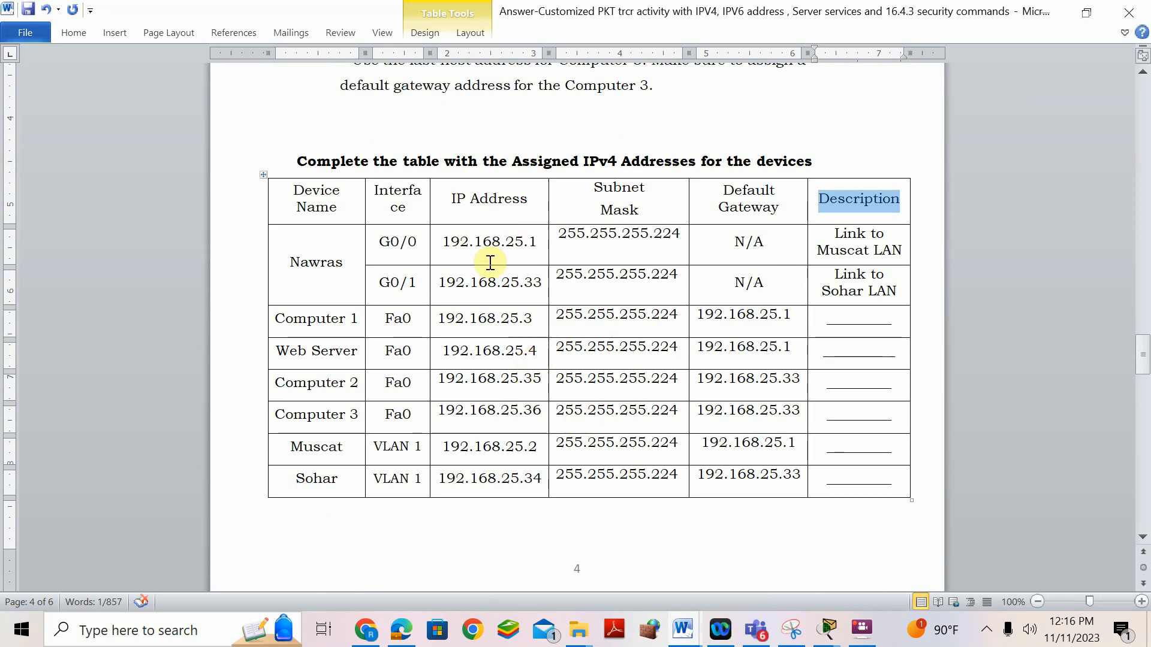
{"action": "scroll", "coordinate": [525, 241], "scroll_direction": "up", "scroll_amount": 20}
{"action": "scroll", "coordinate": [525, 241], "scroll_direction": "up", "scroll_amount": 20}
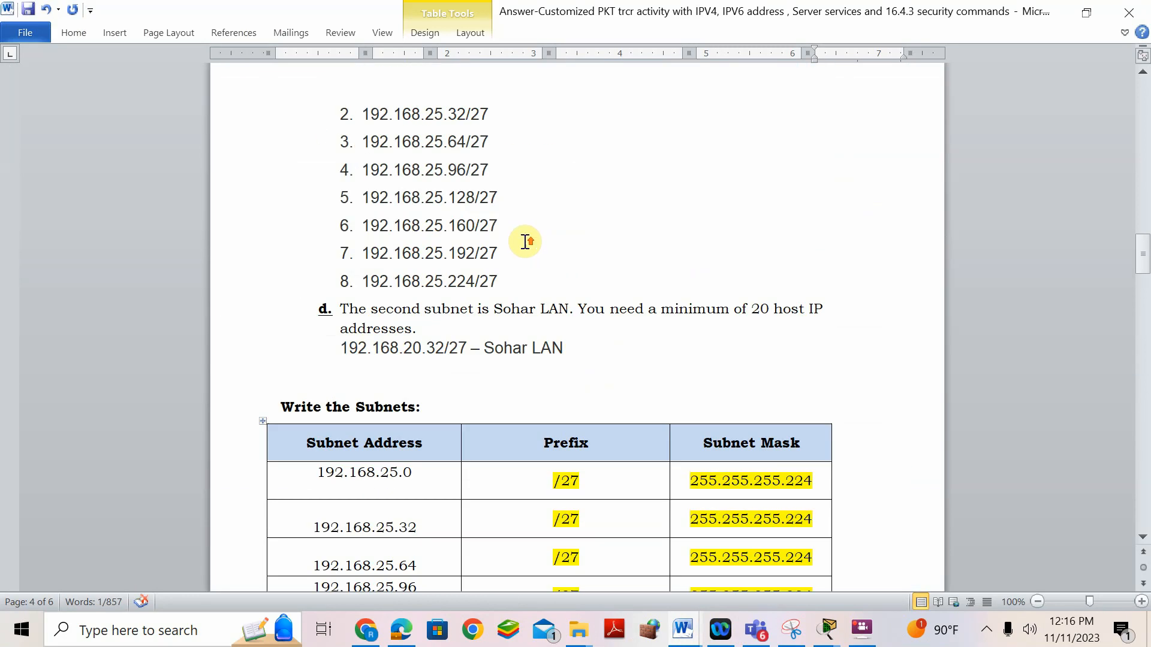
{"action": "scroll", "coordinate": [525, 241], "scroll_direction": "up", "scroll_amount": 3}
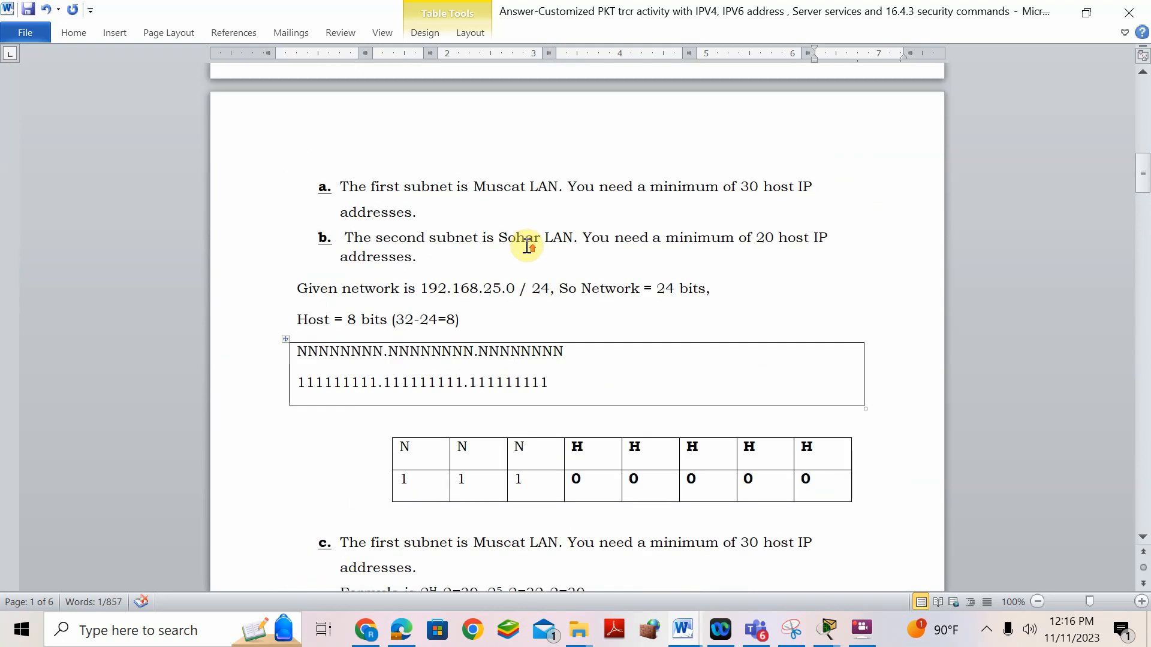
{"action": "scroll", "coordinate": [526, 246], "scroll_direction": "up", "scroll_amount": 15}
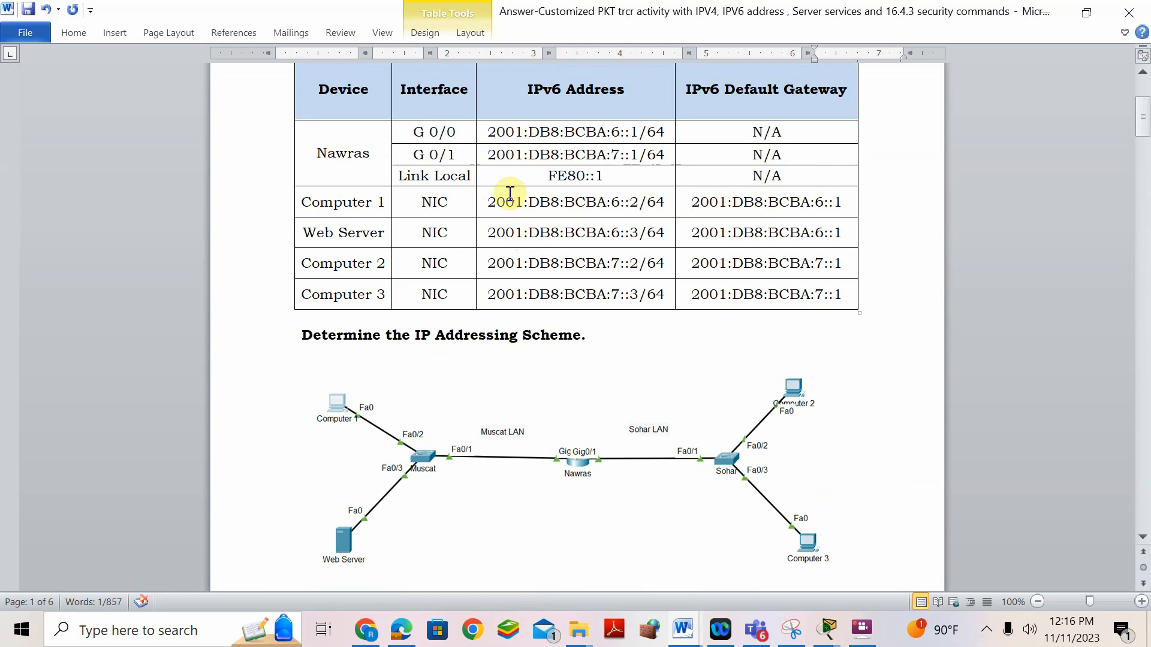
{"action": "left_click_drag", "start_coordinate": [492, 203], "coordinate": [638, 205]}
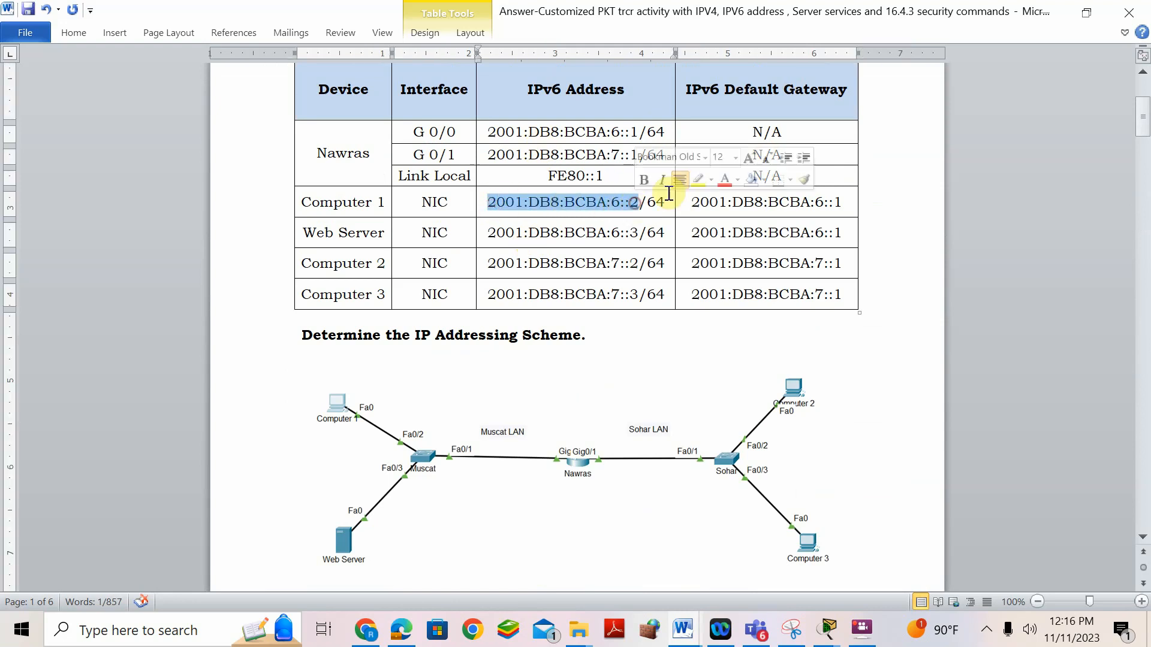
{"action": "right_click", "coordinate": [612, 206]}
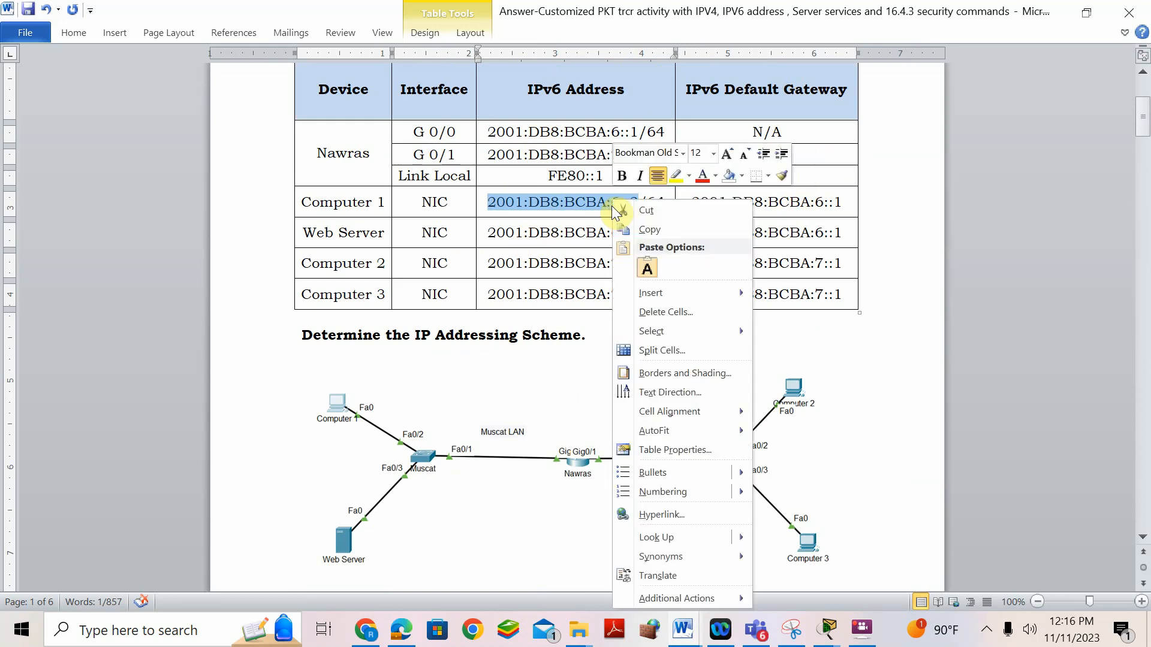
{"action": "left_click", "coordinate": [644, 230]}
{"action": "left_click", "coordinate": [827, 628]}
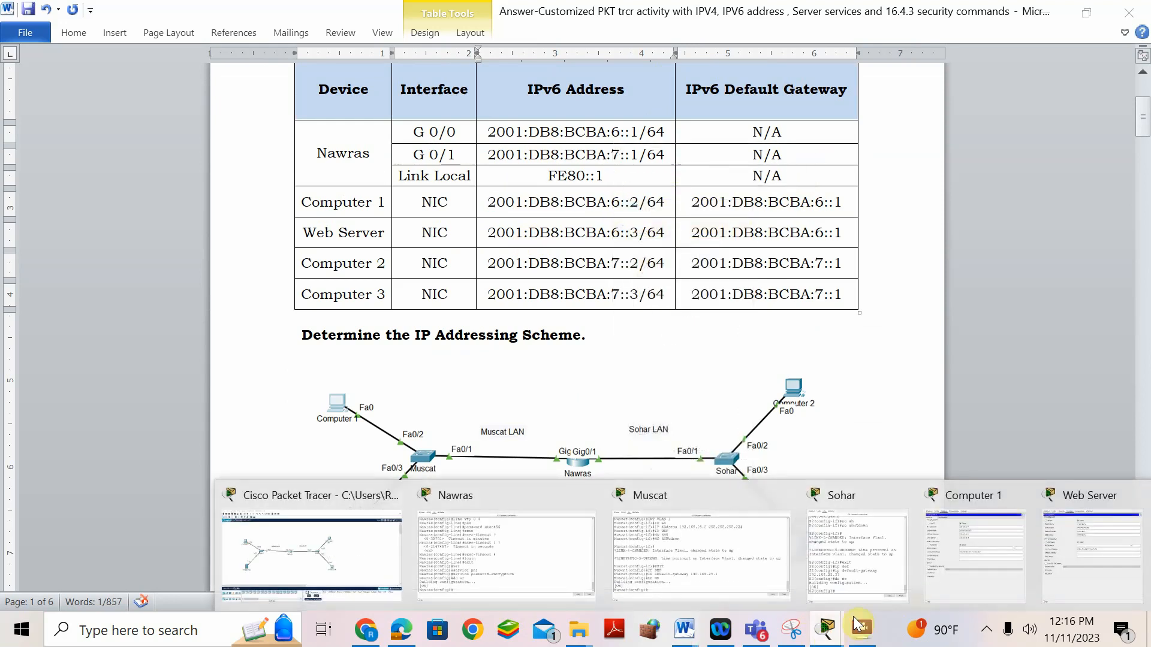
- Enter Computer 1's IPv6 2001:DB8:BCBA:6::2/64, link-local FE80::1 and gateway 2001:DB8:BCBA:6::1
{"action": "left_click", "coordinate": [974, 495]}
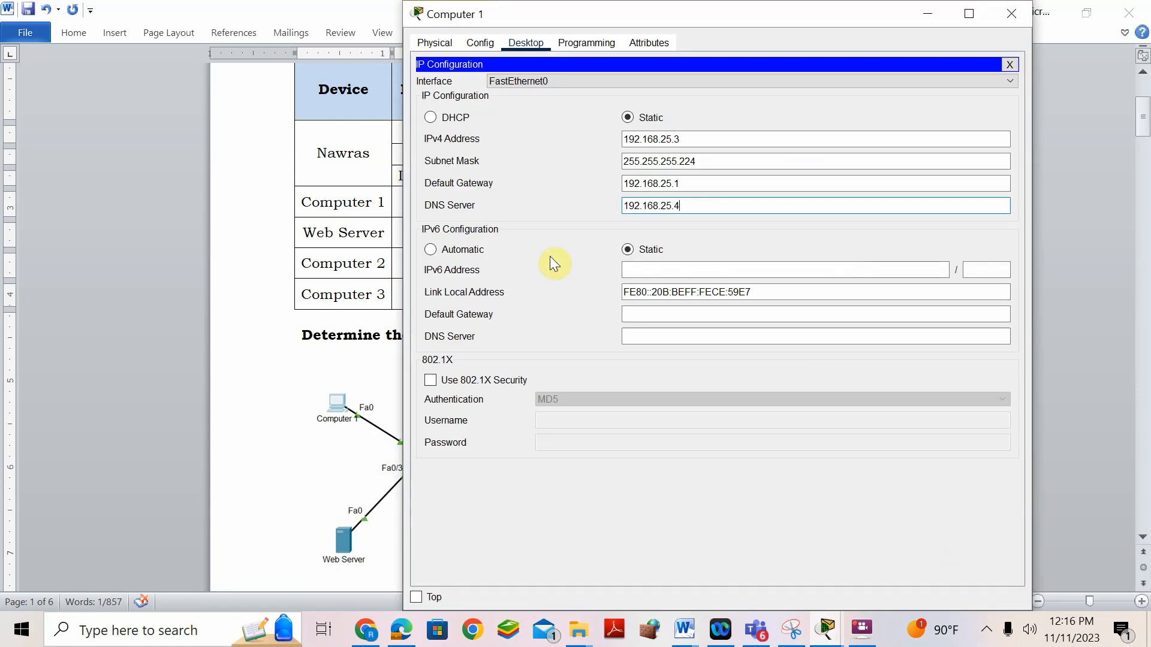
{"action": "left_click", "coordinate": [669, 268]}
{"action": "key", "text": "ctrl+v"}
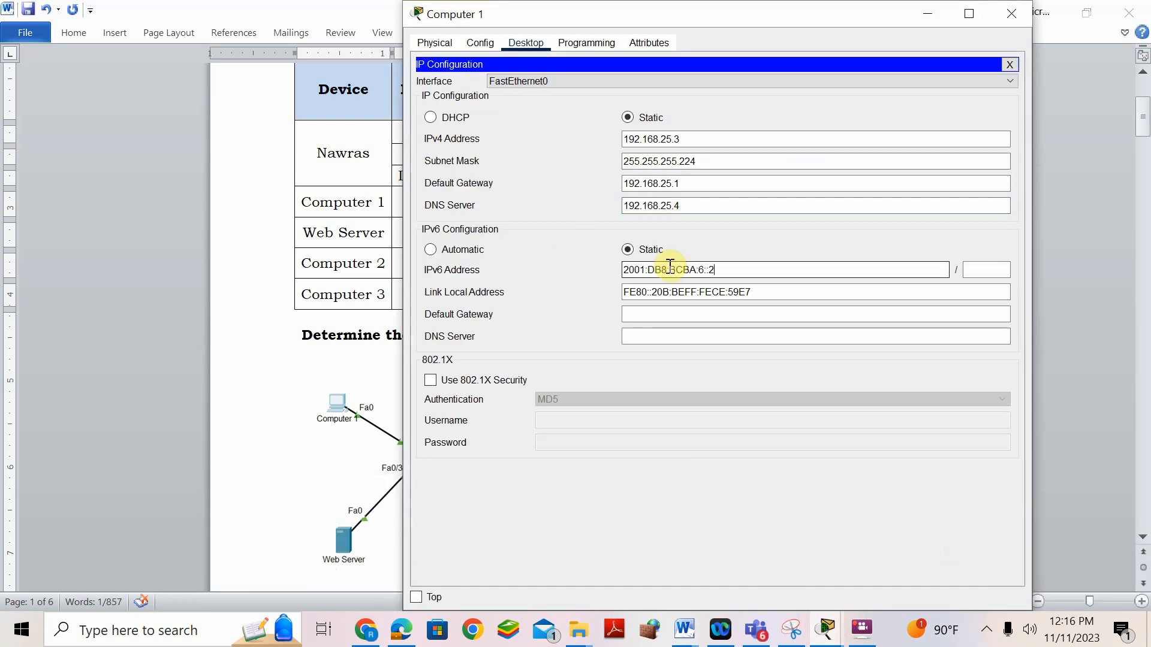
{"action": "left_click", "coordinate": [977, 265]}
{"action": "type", "text": "64"}
{"action": "left_click_drag", "start_coordinate": [761, 292], "coordinate": [654, 293]}
{"action": "type", "text": "1"}
{"action": "left_click", "coordinate": [660, 313]}
{"action": "key", "text": "ctrl+v"}
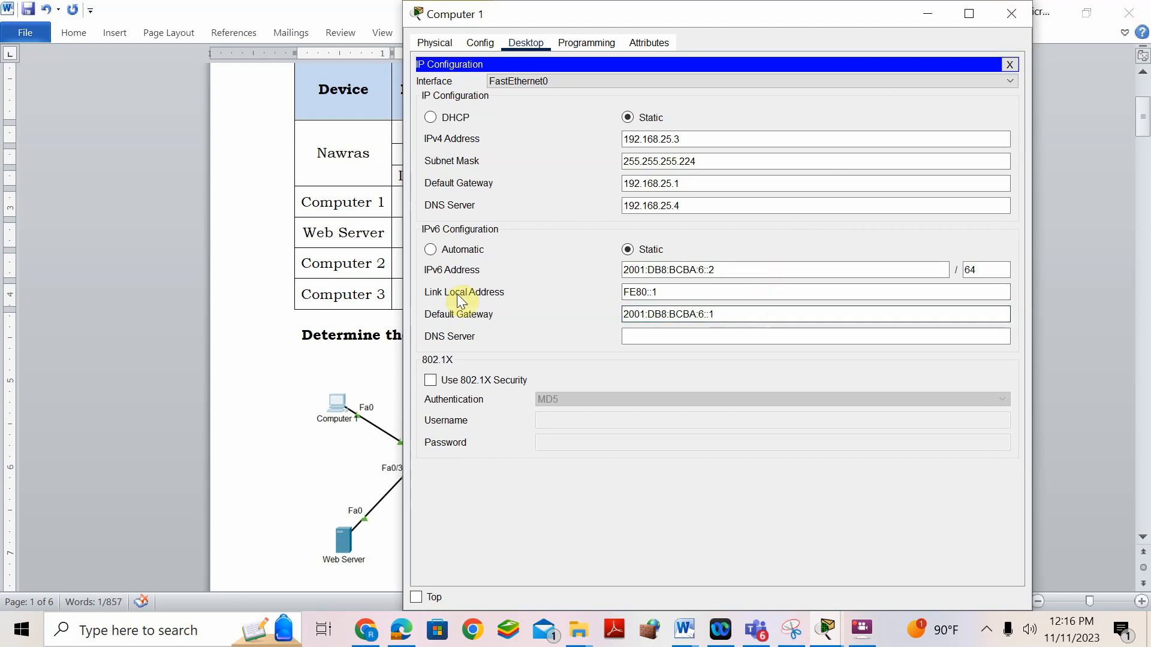
{"action": "left_click", "coordinate": [261, 380]}
{"action": "left_click_drag", "start_coordinate": [640, 233], "coordinate": [483, 239]}
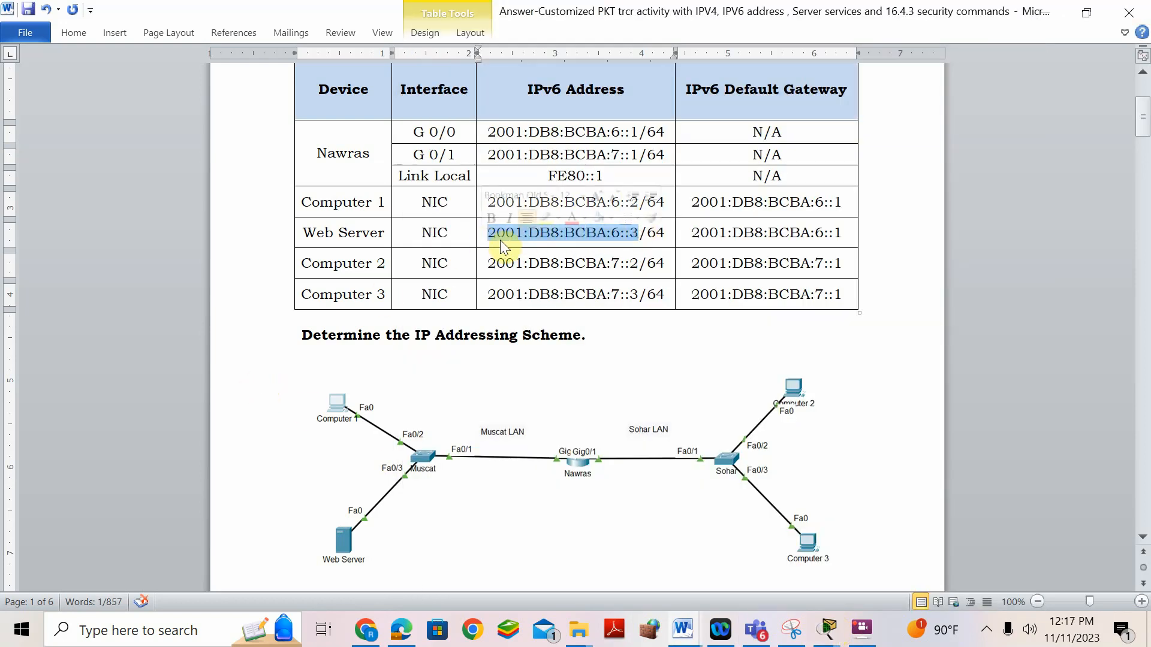
- Give the Web Server IPv6 2001:DB8:BCBA:6::3/64, link-local FE80::1 and gateway 2001:DB8:BCBA:6::1
{"action": "right_click", "coordinate": [505, 237]}
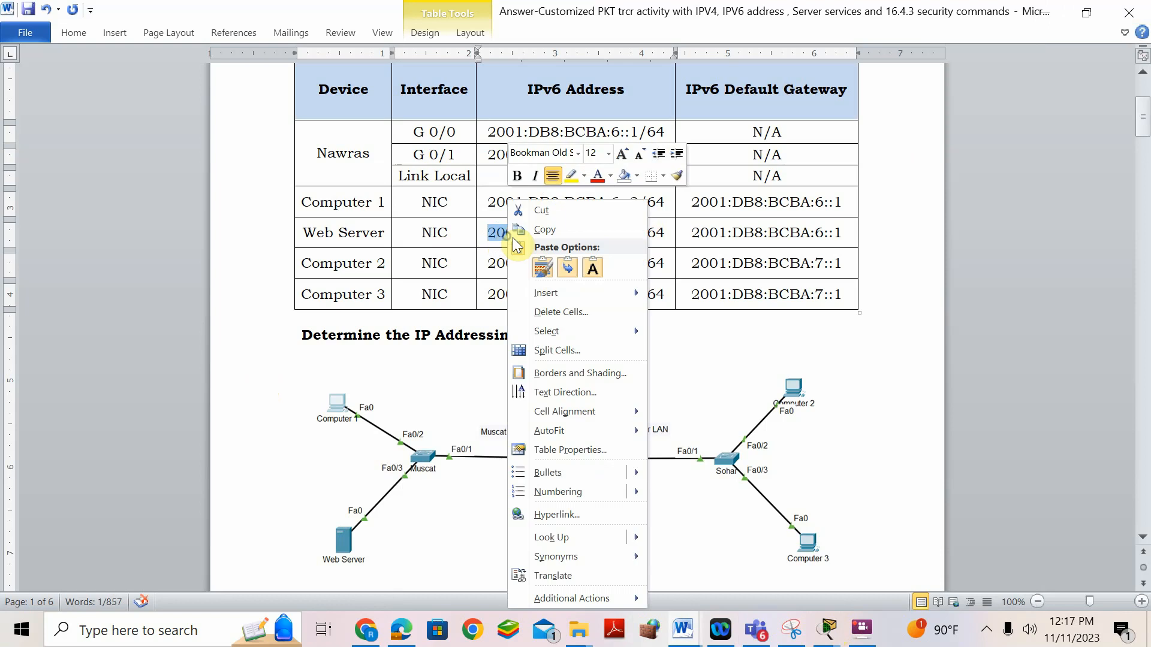
{"action": "left_click", "coordinate": [567, 235]}
{"action": "mouse_move", "coordinate": [828, 628]}
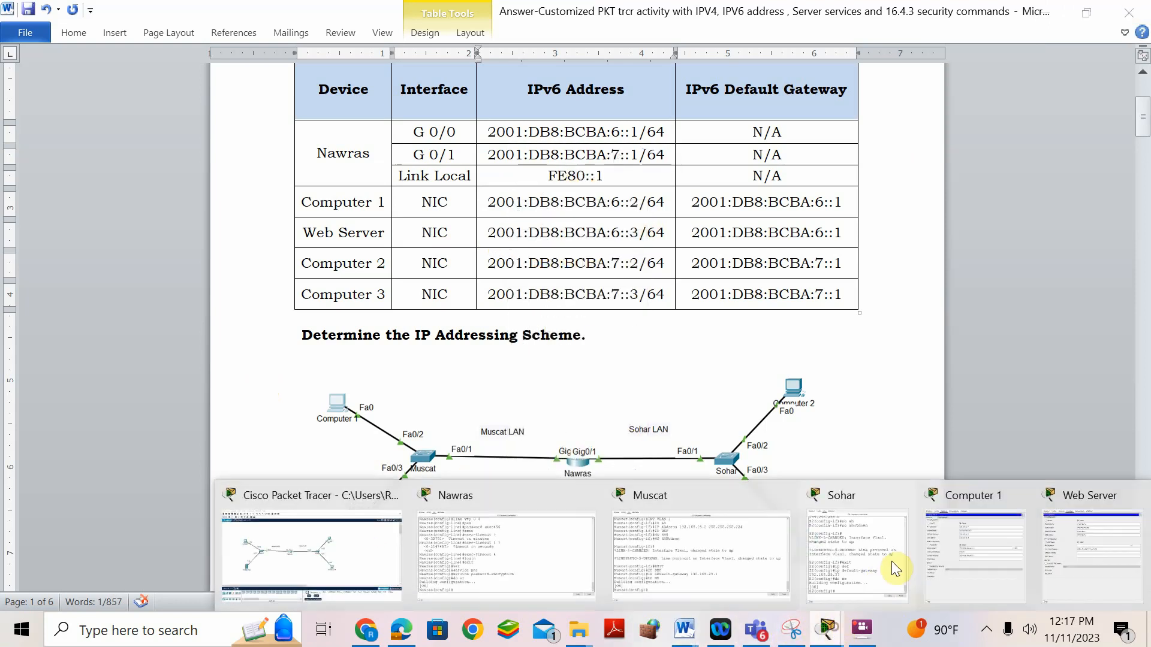
{"action": "left_click", "coordinate": [1080, 540]}
{"action": "left_click", "coordinate": [652, 253]}
{"action": "key", "text": "ctrl+v"}
{"action": "left_click", "coordinate": [1010, 257]}
{"action": "left_click", "coordinate": [995, 258]}
{"action": "type", "text": "64"}
{"action": "left_click_drag", "start_coordinate": [756, 274], "coordinate": [655, 271]}
{"action": "type", "text": "1"}
{"action": "left_click", "coordinate": [654, 300]}
{"action": "key", "text": "ctrl+v"}
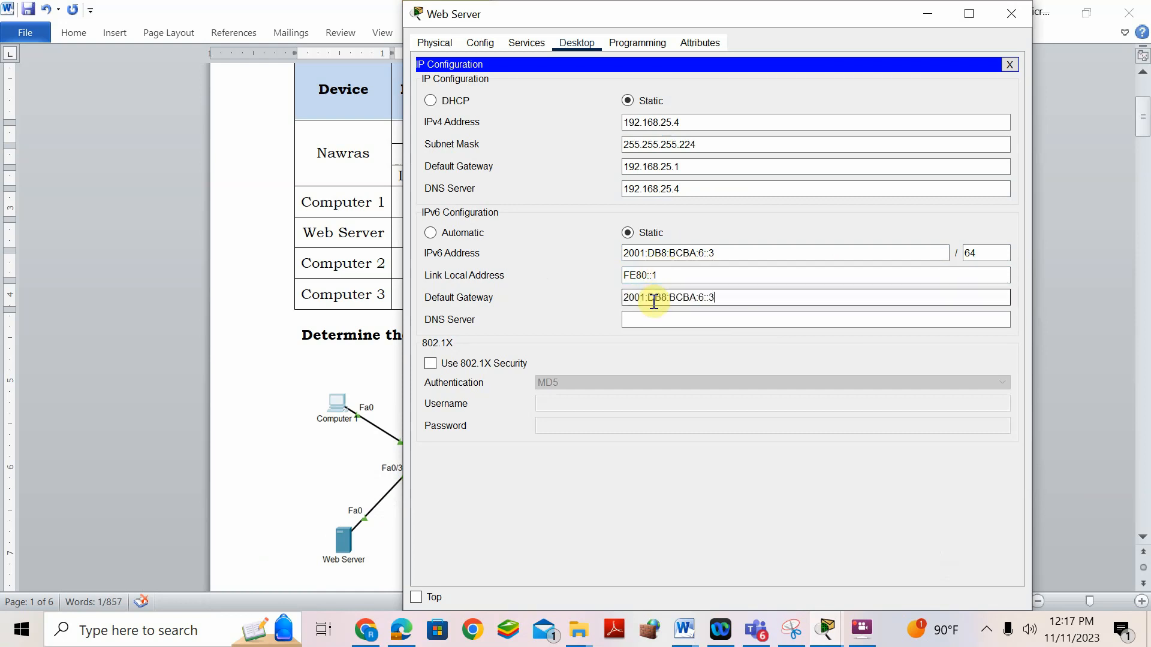
{"action": "type", "text": "1"}
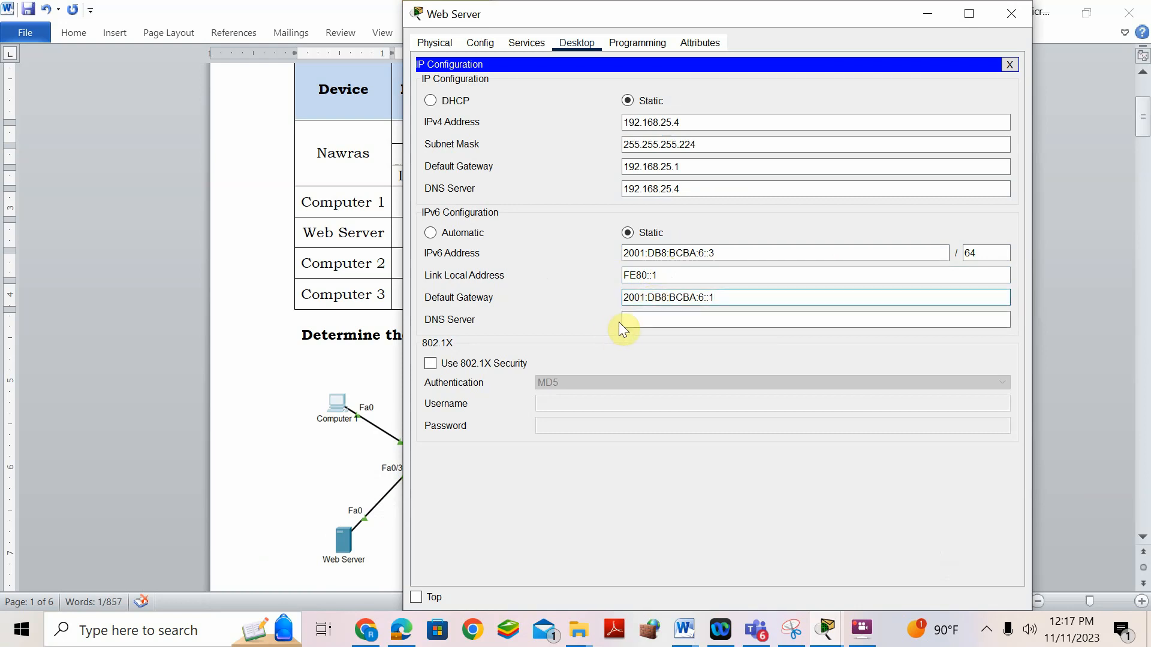
- Set 2001:DB8:BCBA:6::3 as the IPv6 DNS server on the Web Server and Computer 1
{"action": "left_click", "coordinate": [724, 252]}
{"action": "left_click_drag", "start_coordinate": [724, 252], "coordinate": [605, 254]}
{"action": "left_click", "coordinate": [645, 322]}
{"action": "key", "text": "ctrl+v"}
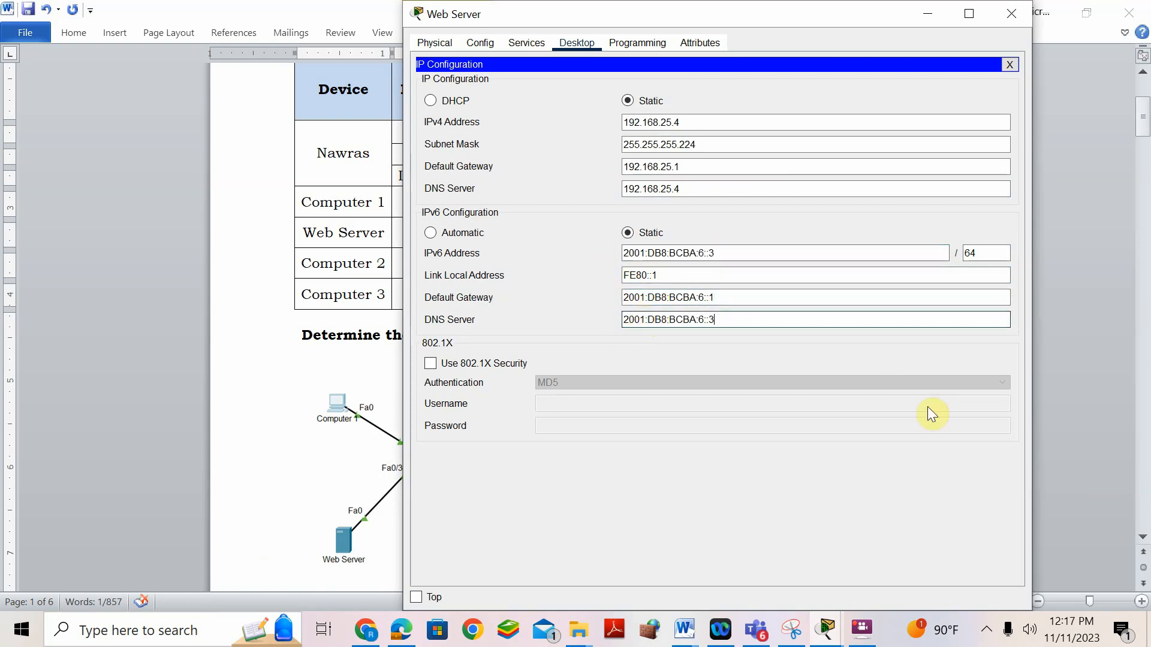
{"action": "left_click", "coordinate": [1087, 322]}
{"action": "left_click", "coordinate": [829, 632]}
{"action": "left_click", "coordinate": [972, 541]}
{"action": "left_click", "coordinate": [718, 335]}
{"action": "key", "text": "ctrl+v"}
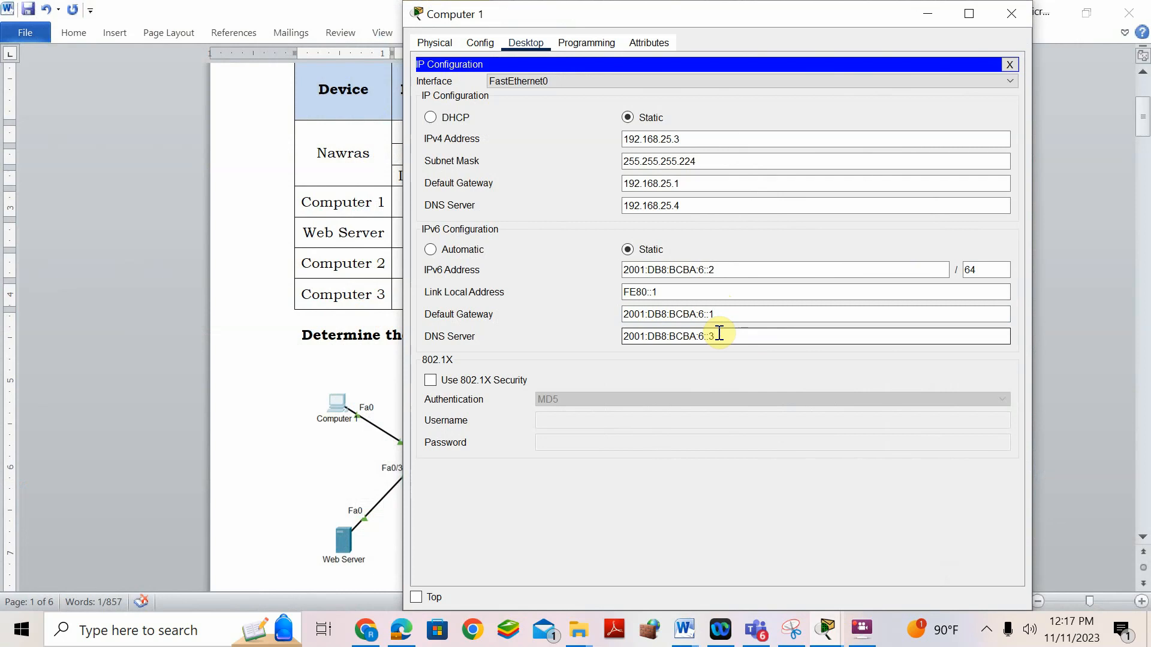
{"action": "left_click", "coordinate": [1055, 271]}
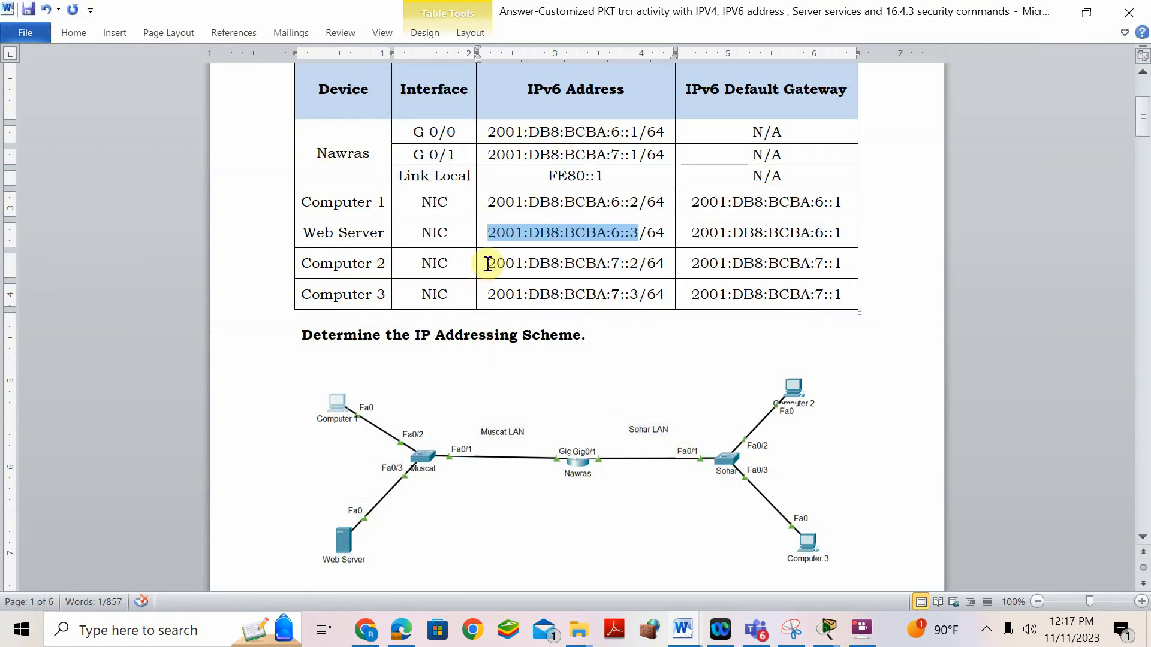
- Copy Computer 2's IPv4 address 192.168.25.35 from the Word answer document
{"action": "scroll", "coordinate": [702, 404], "scroll_direction": "down", "scroll_amount": 10}
{"action": "scroll", "coordinate": [705, 406], "scroll_direction": "down", "scroll_amount": 18}
{"action": "scroll", "coordinate": [705, 406], "scroll_direction": "down", "scroll_amount": 12}
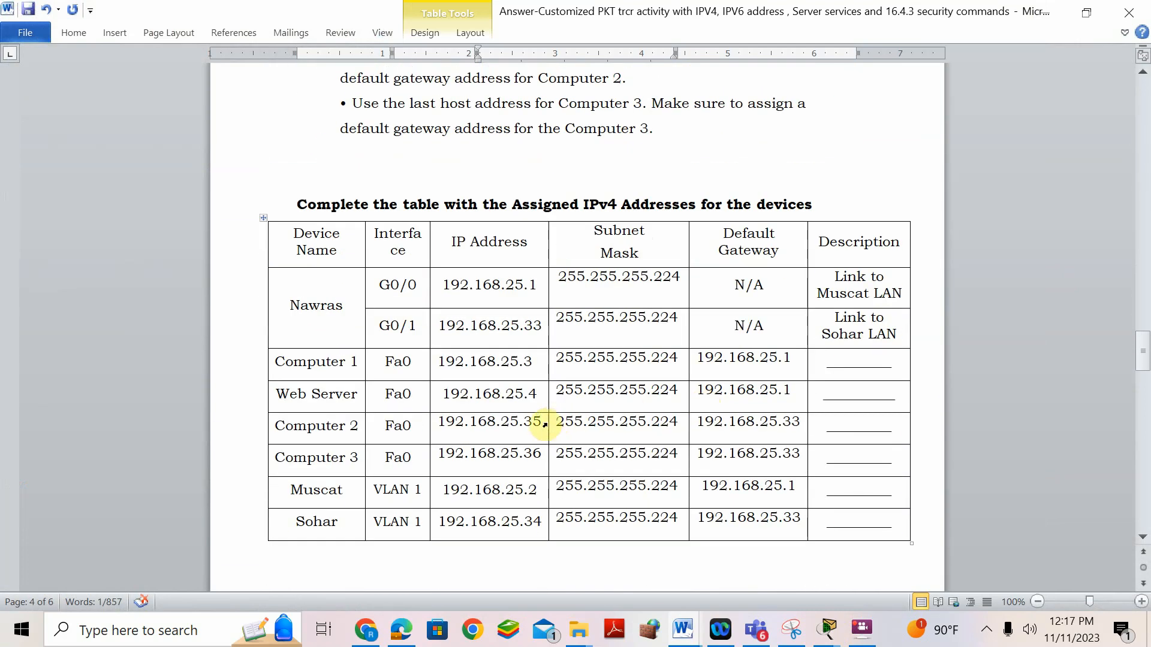
{"action": "left_click_drag", "start_coordinate": [543, 422], "coordinate": [450, 429]}
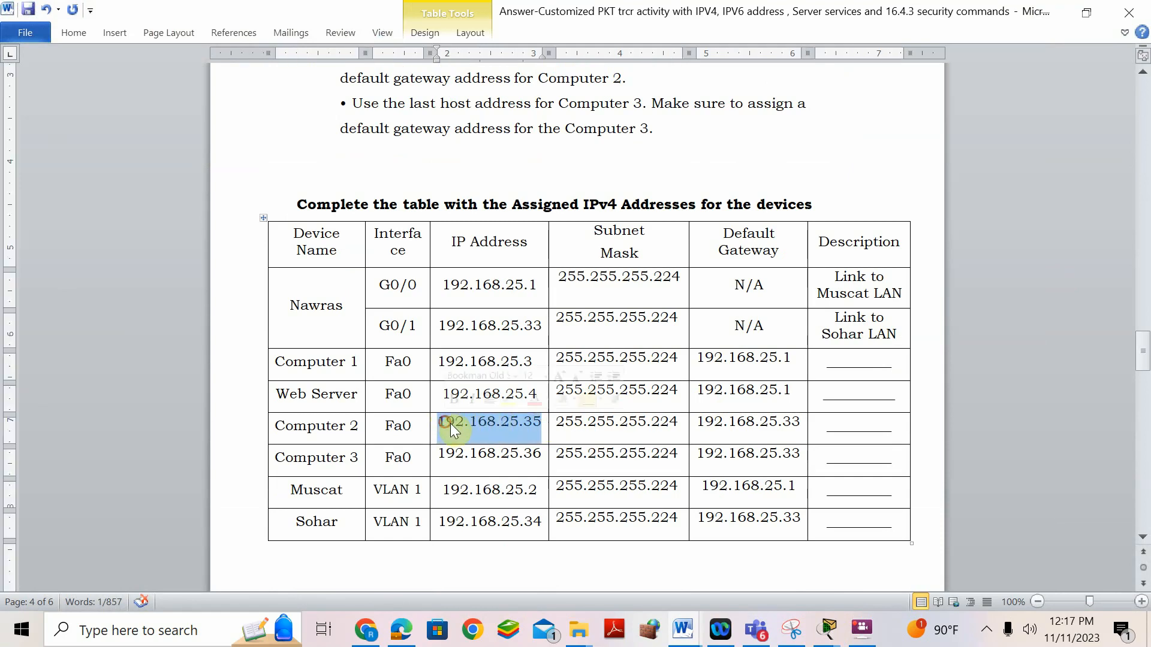
{"action": "right_click", "coordinate": [449, 428]}
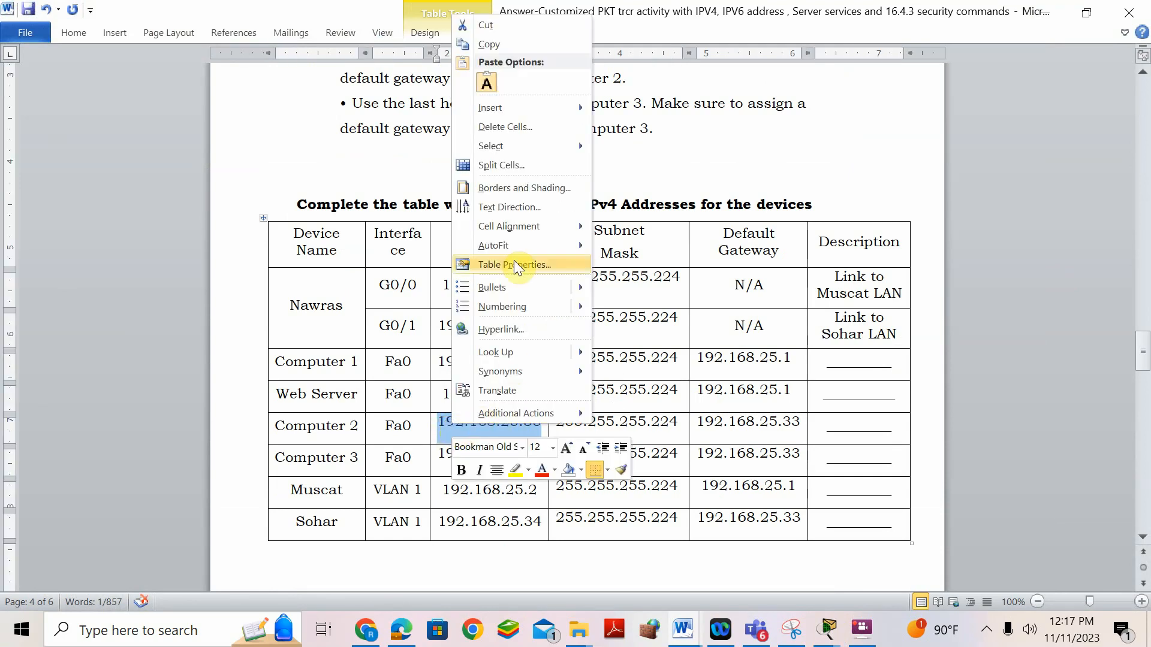
{"action": "left_click", "coordinate": [506, 46]}
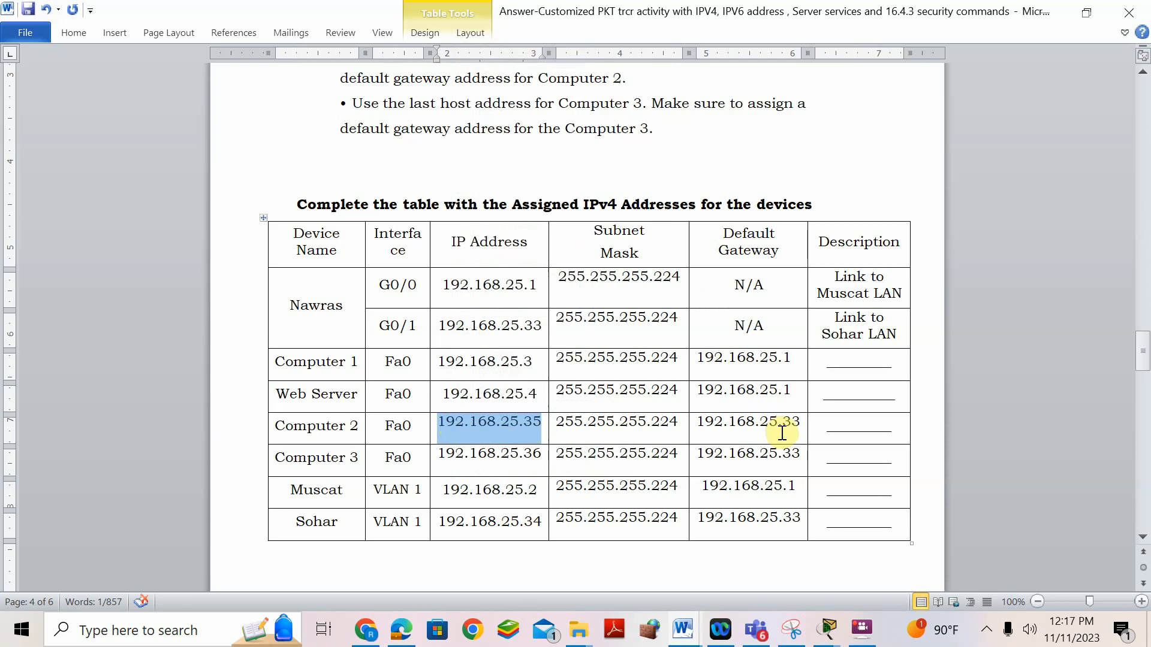
{"action": "left_click", "coordinate": [541, 326]}
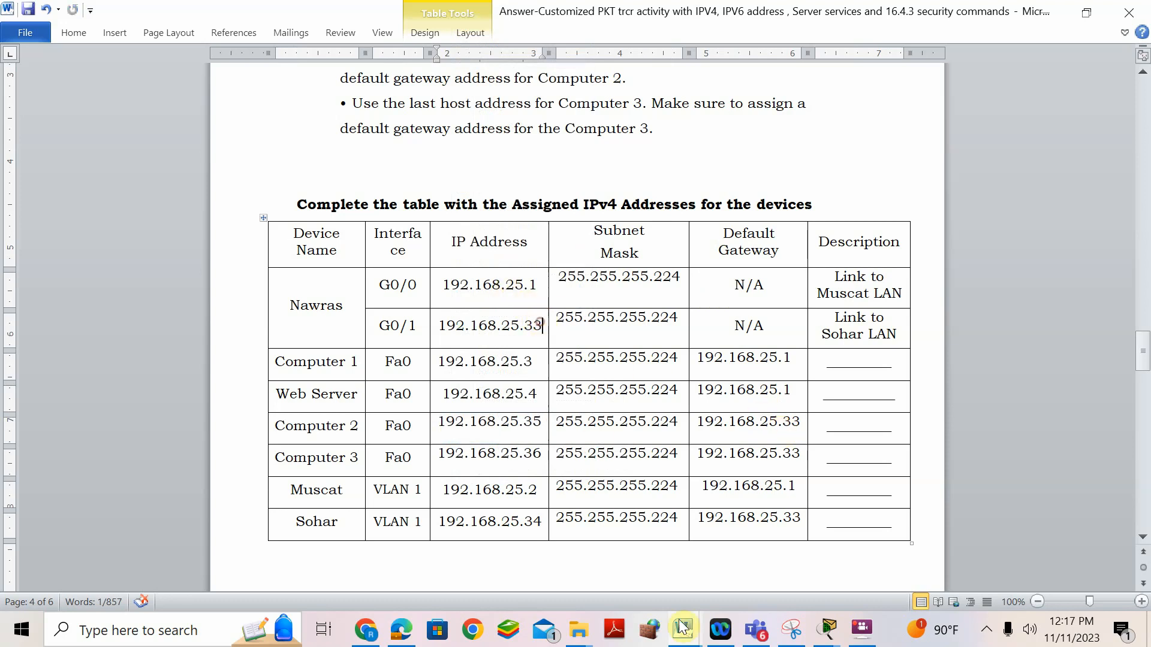
{"action": "mouse_move", "coordinate": [826, 636]}
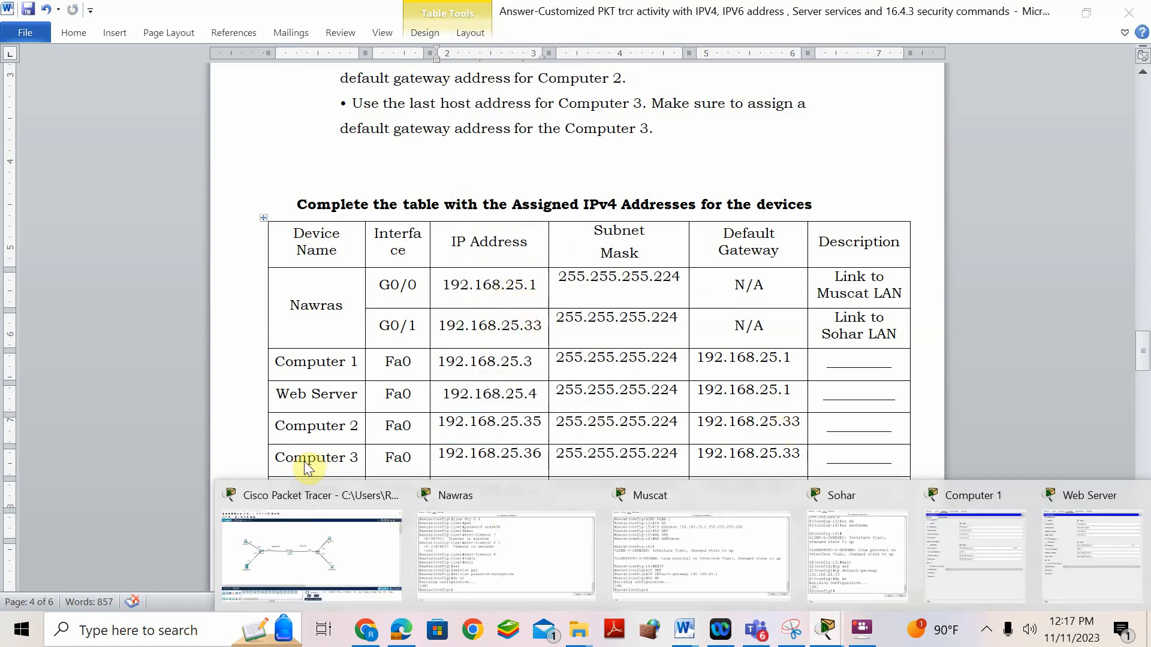
{"action": "left_click", "coordinate": [294, 498]}
- Give Computer 2 IPv4 192.168.25.35 with mask 255.255.255.224
{"action": "left_click", "coordinate": [700, 205]}
{"action": "left_click", "coordinate": [525, 43]}
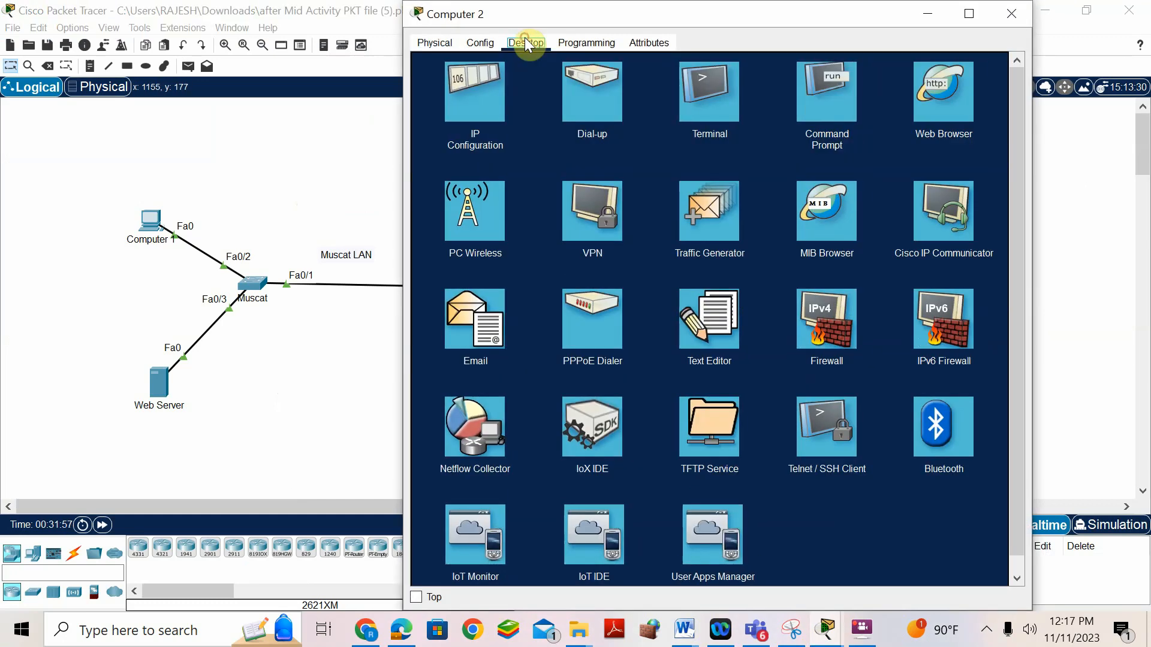
{"action": "left_click", "coordinate": [501, 74]}
{"action": "left_click", "coordinate": [652, 138]}
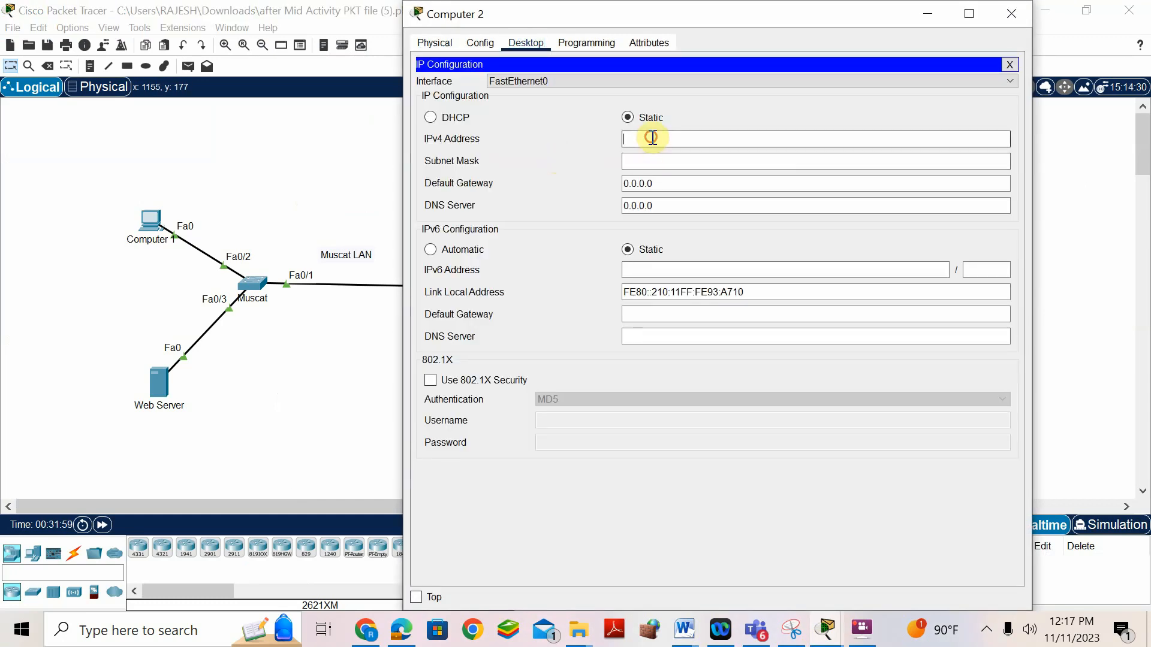
{"action": "type", "text": "192.168.25.35"}
{"action": "left_click", "coordinate": [663, 161]}
{"action": "left_click", "coordinate": [695, 162]}
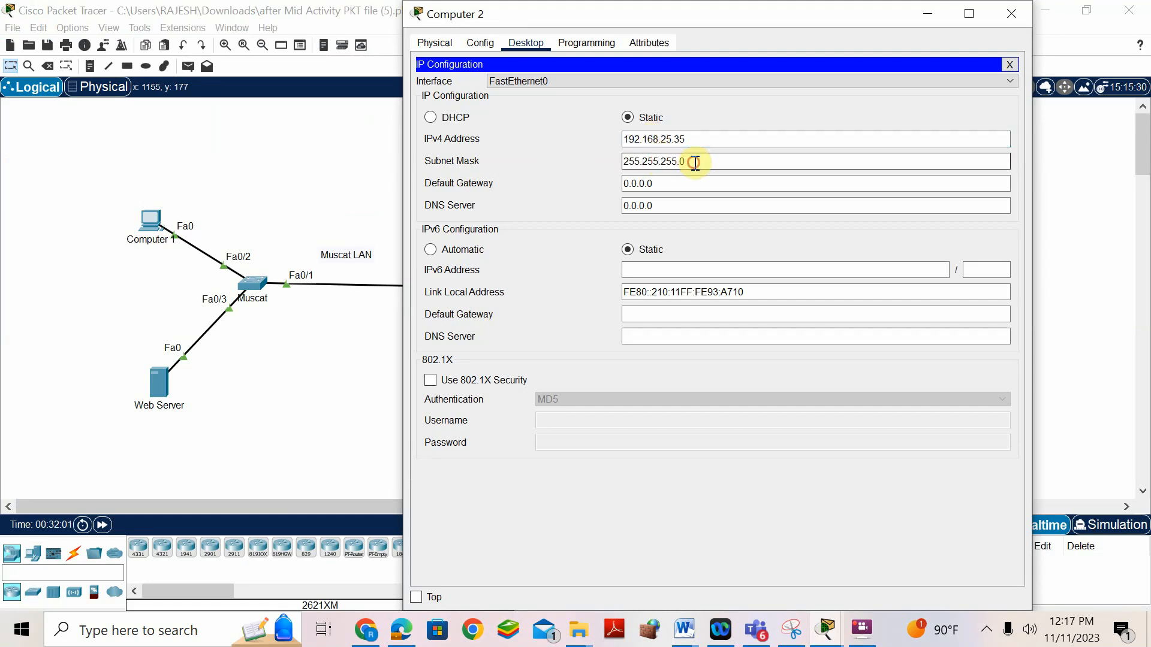
{"action": "type", "text": "224"}
- Set Computer 2's default gateway to 192.168.25.33 and DNS server to 192.168.25.4
{"action": "left_click_drag", "start_coordinate": [680, 184], "coordinate": [589, 186]}
{"action": "key", "text": "ctrl+v"}
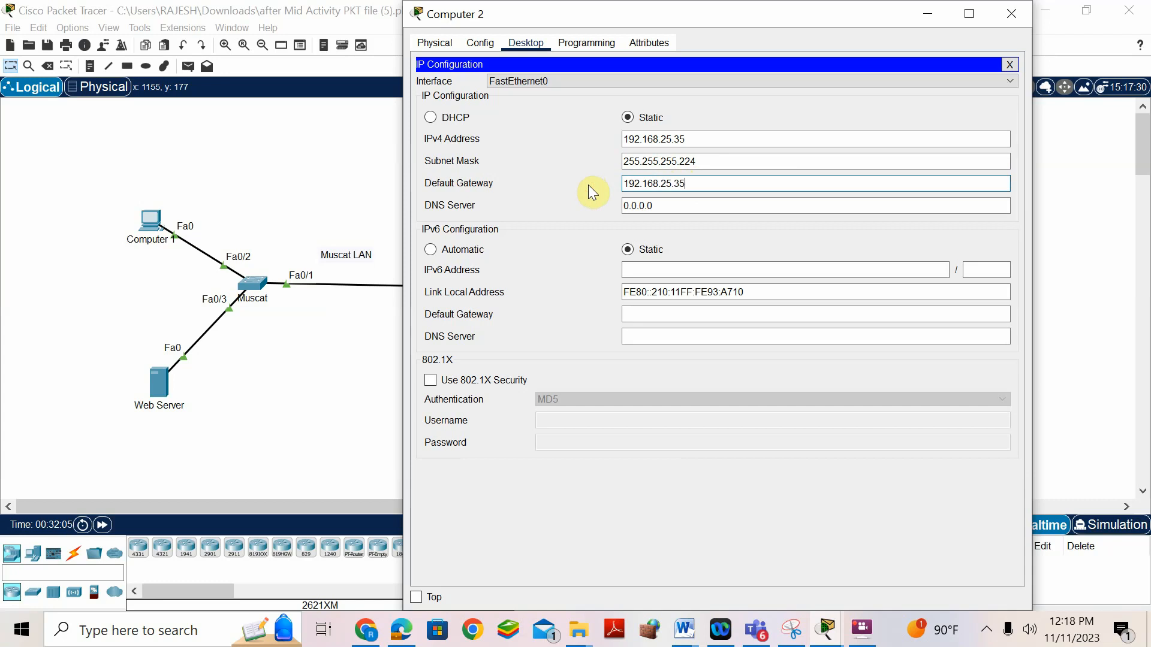
{"action": "double_click", "coordinate": [656, 211]}
{"action": "key", "text": "ctrl+v"}
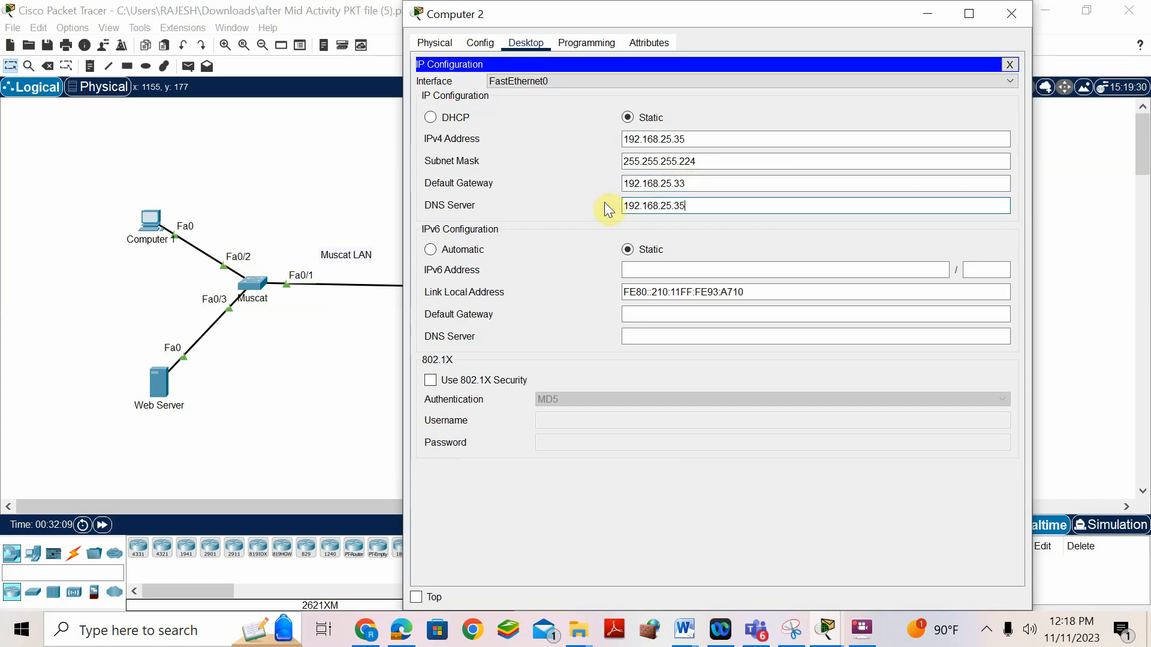
{"action": "key", "text": "BackSpace"}
{"action": "key", "text": "BackSpace"}
{"action": "type", "text": "4"}
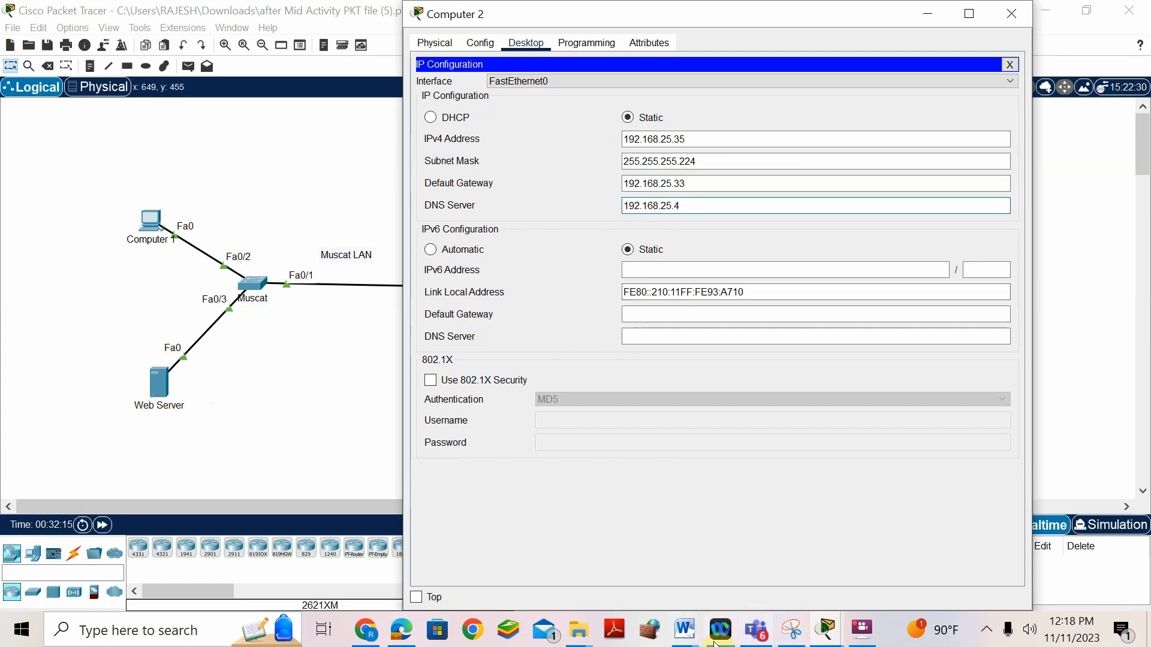
{"action": "left_click", "coordinate": [685, 633]}
{"action": "left_click", "coordinate": [736, 487]}
- Copy Computer 2's IPv6 address 2001:DB8:BCBA:7::2 from the Word IPv6 table
{"action": "scroll", "coordinate": [450, 288], "scroll_direction": "up", "scroll_amount": 15}
{"action": "scroll", "coordinate": [448, 289], "scroll_direction": "up", "scroll_amount": 20}
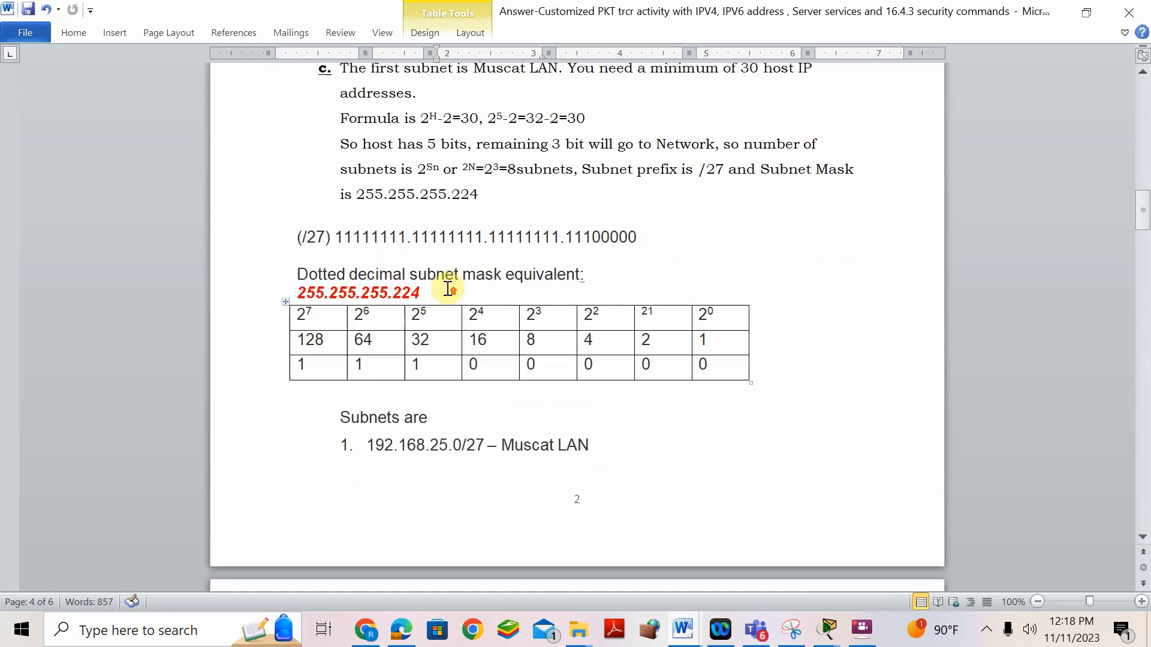
{"action": "scroll", "coordinate": [447, 290], "scroll_direction": "up", "scroll_amount": 4}
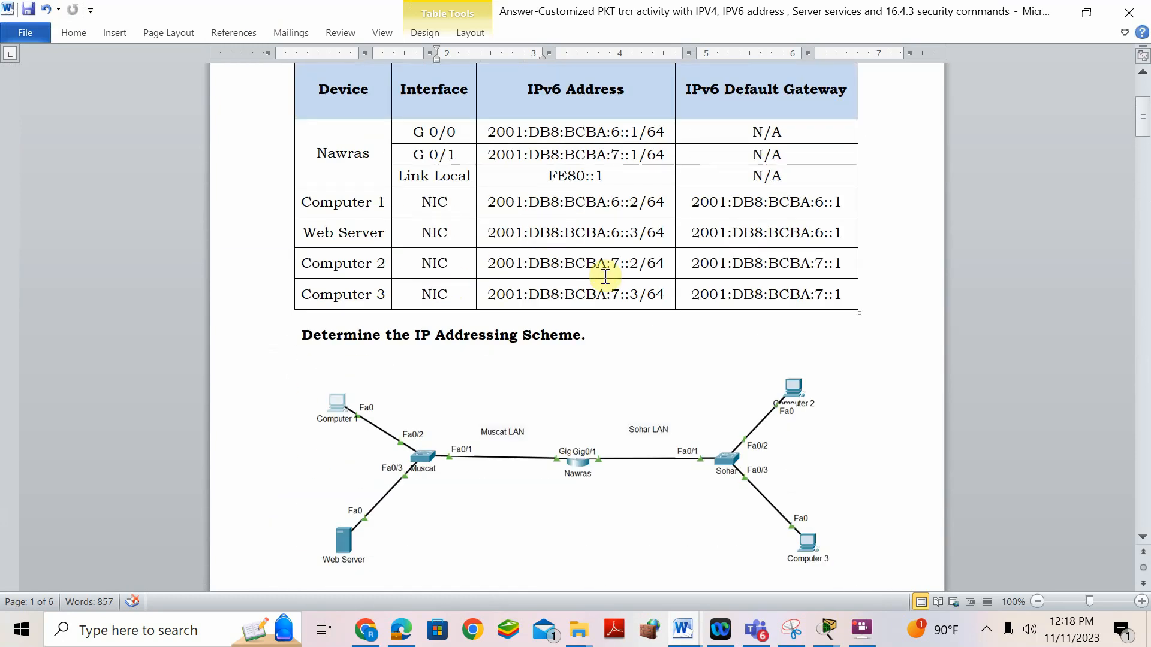
{"action": "left_click_drag", "start_coordinate": [638, 263], "coordinate": [495, 271]}
{"action": "right_click", "coordinate": [495, 271]}
{"action": "left_click", "coordinate": [549, 234]}
{"action": "mouse_move", "coordinate": [832, 632]}
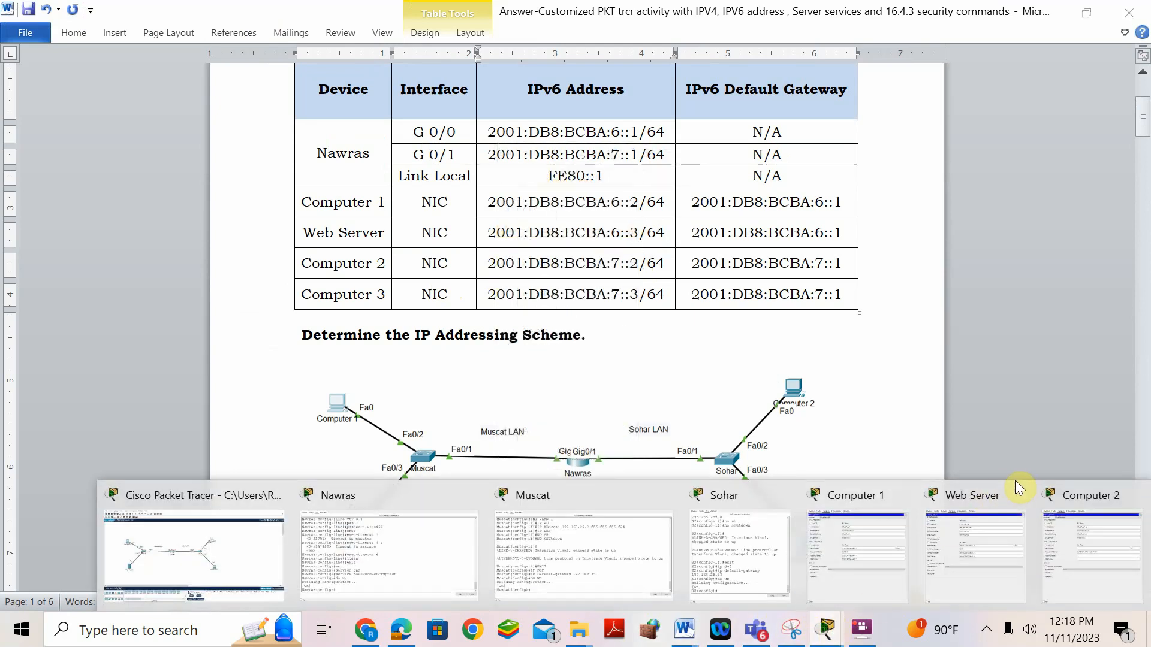
- Give Computer 2 IPv6 2001:DB8:BCBA:7::2/64, link-local FE80::1 and gateway 2001:DB8:BCBA:7::1
{"action": "left_click", "coordinate": [1059, 492]}
{"action": "left_click", "coordinate": [693, 271]}
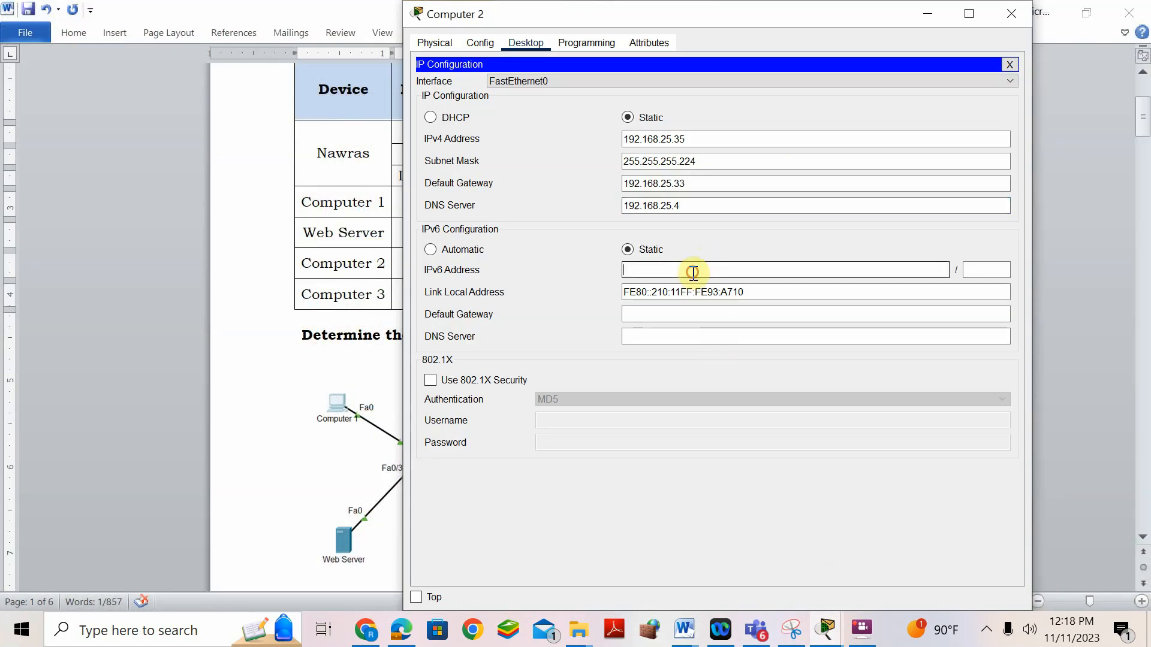
{"action": "key", "text": "ctrl+v"}
{"action": "left_click", "coordinate": [981, 266]}
{"action": "type", "text": "64"}
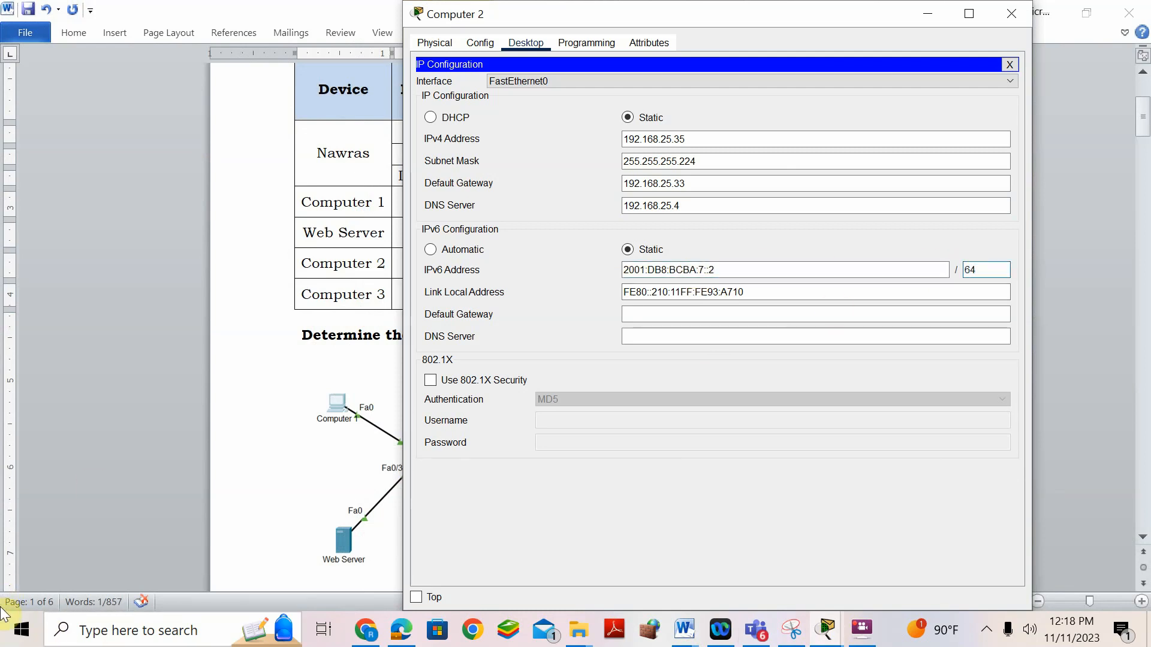
{"action": "left_click", "coordinate": [765, 290]}
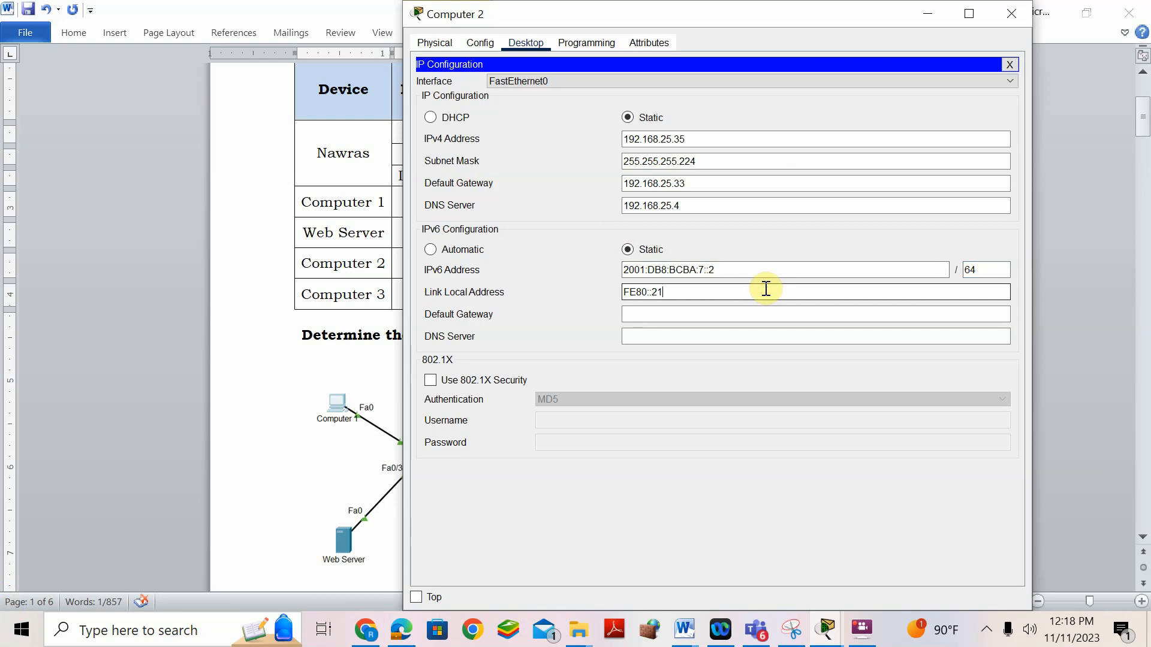
{"action": "type", "text": "FE80::1"}
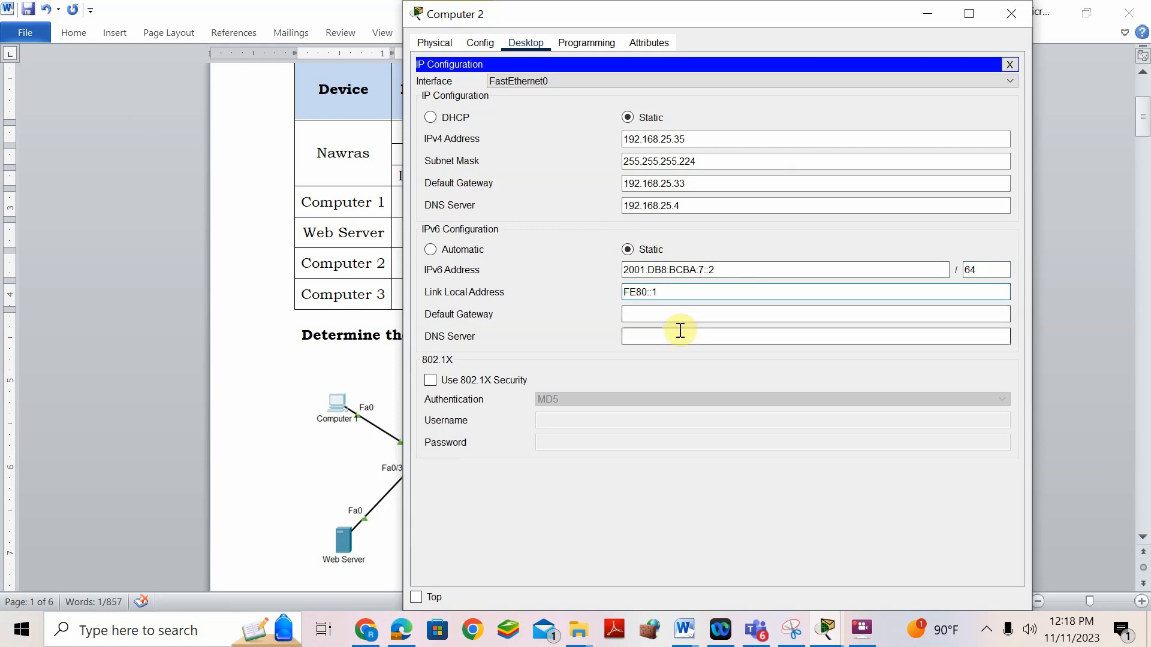
{"action": "left_click", "coordinate": [691, 316]}
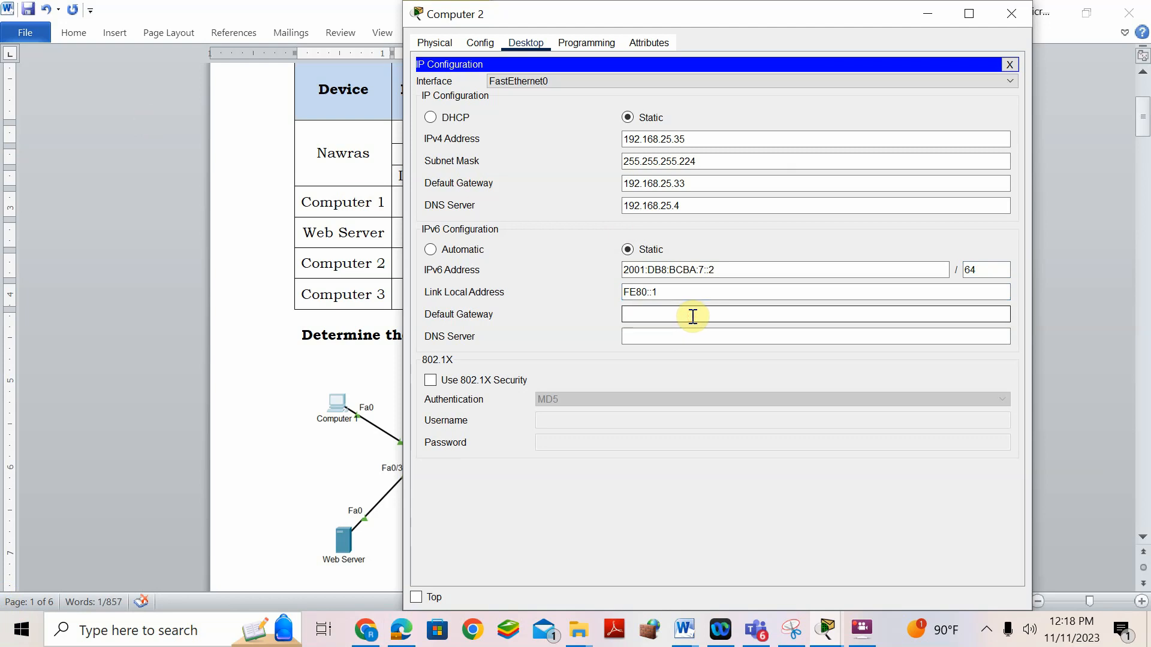
{"action": "key", "text": "ctrl+v"}
{"action": "key", "text": "BackSpace"}
{"action": "type", "text": "1"}
{"action": "left_click", "coordinate": [681, 338]}
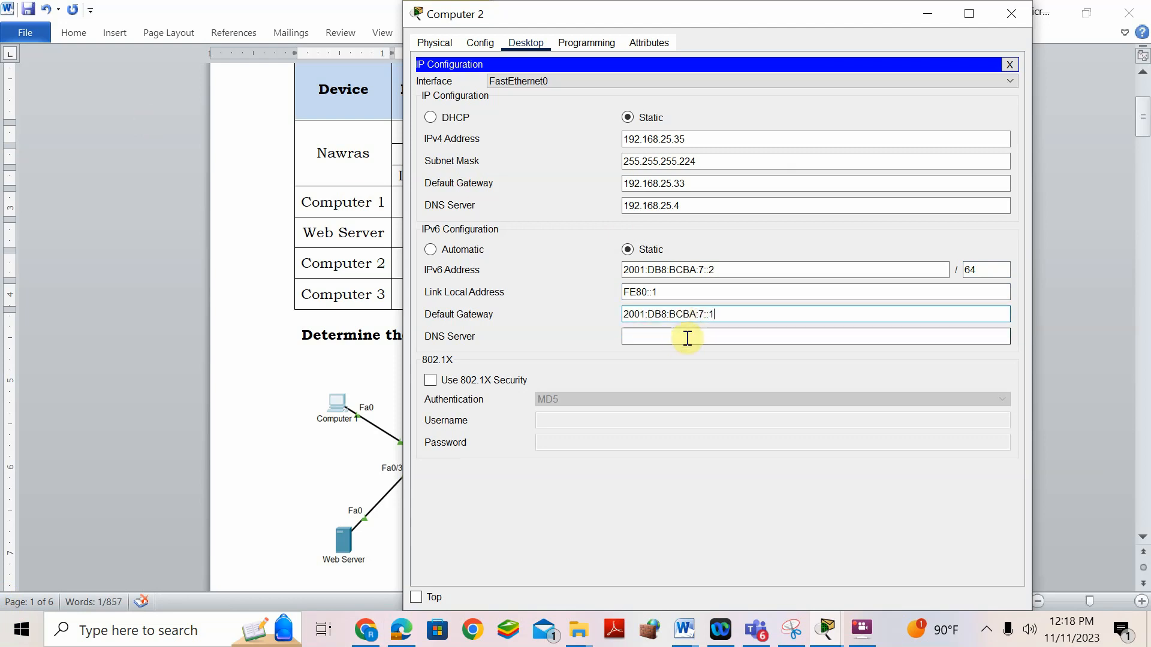
{"action": "left_click", "coordinate": [735, 270]}
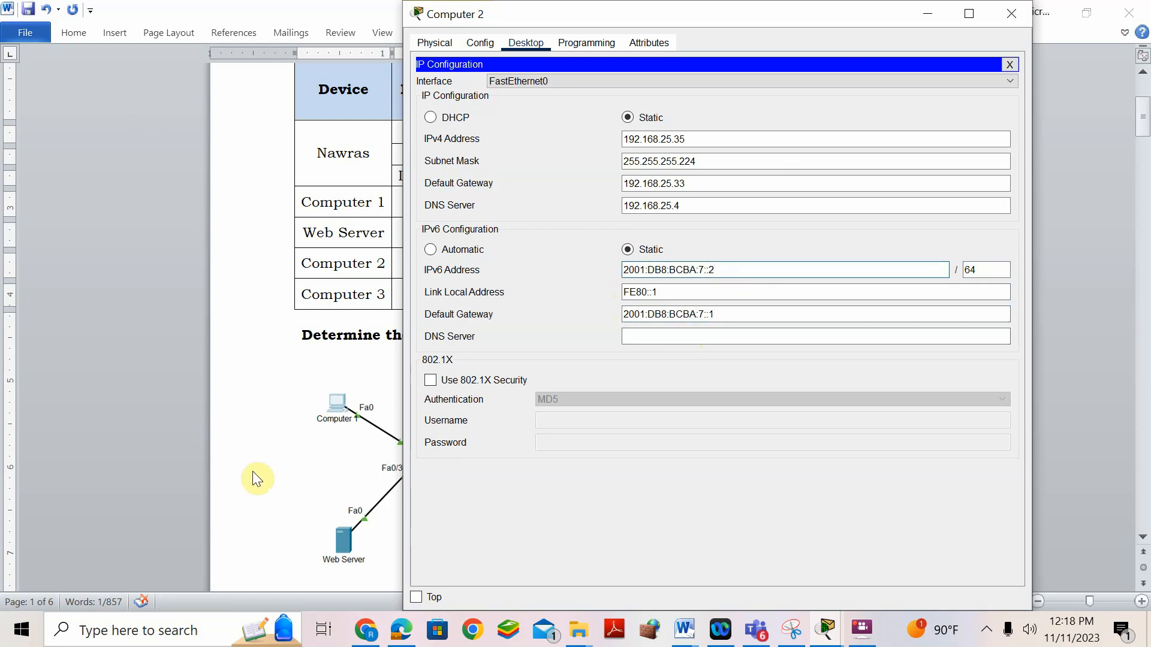
- Copy the Web Server's IPv6 DNS 2001:DB8:BCBA:6::3 into Computer 2's IPv6 DNS Server field
{"action": "left_click", "coordinate": [827, 629]}
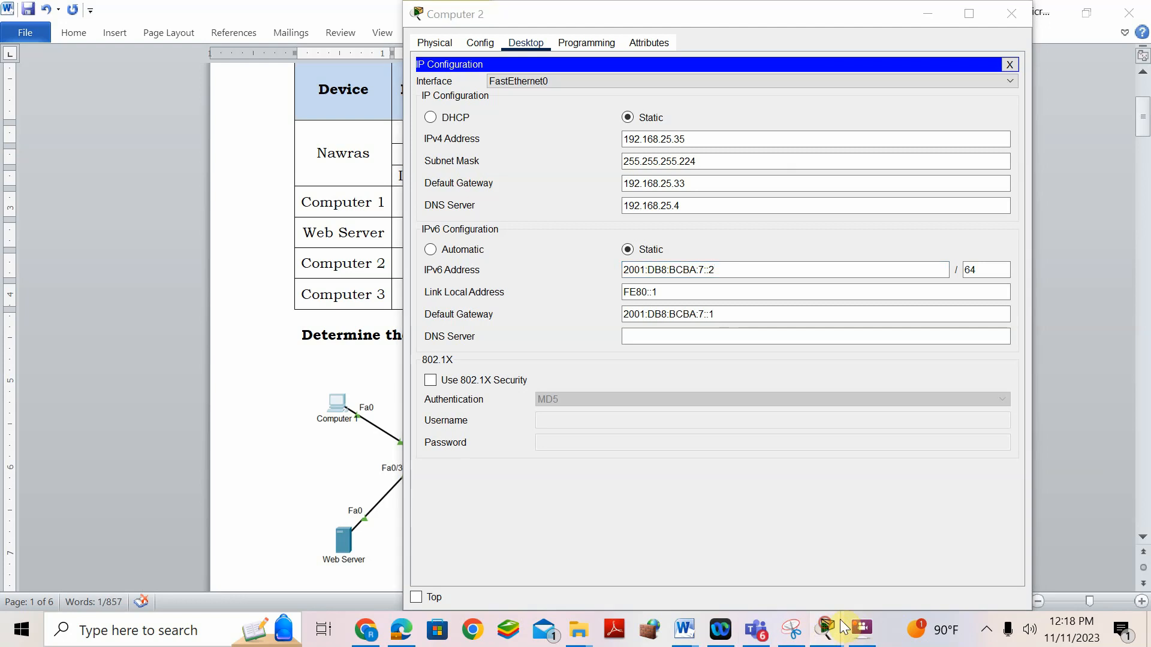
{"action": "left_click", "coordinate": [973, 519]}
{"action": "left_click", "coordinate": [730, 318]}
{"action": "left_click_drag", "start_coordinate": [731, 317], "coordinate": [618, 302]}
{"action": "key", "text": "ctrl+c"}
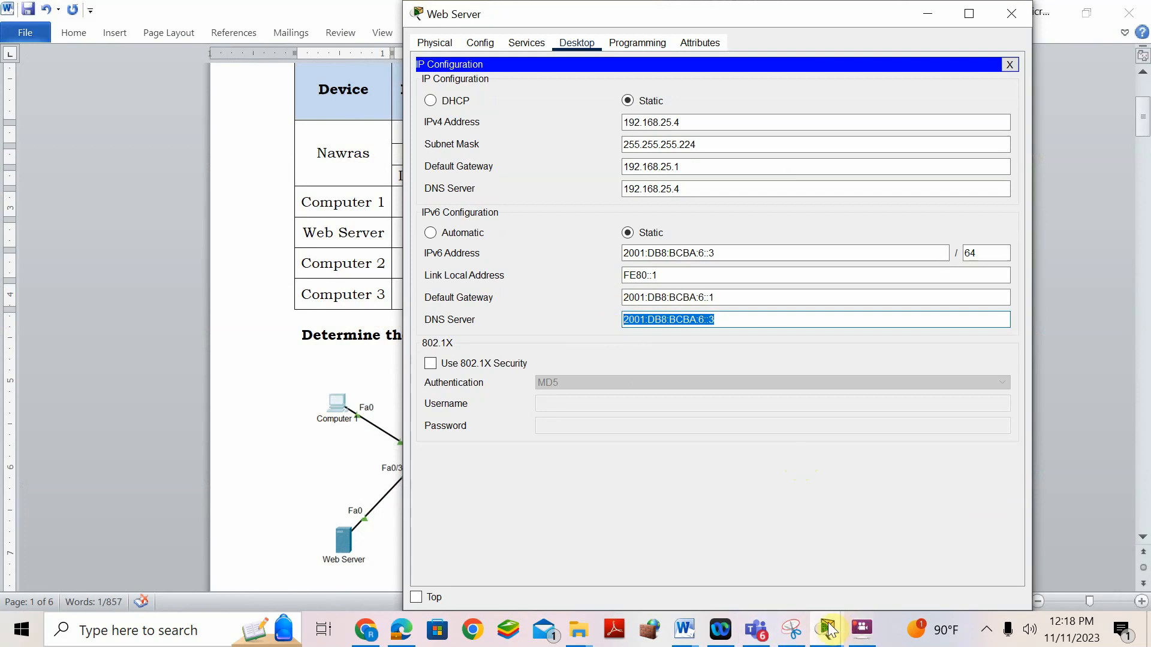
{"action": "left_click_drag", "start_coordinate": [829, 630], "coordinate": [864, 618]}
{"action": "mouse_move", "coordinate": [863, 629]}
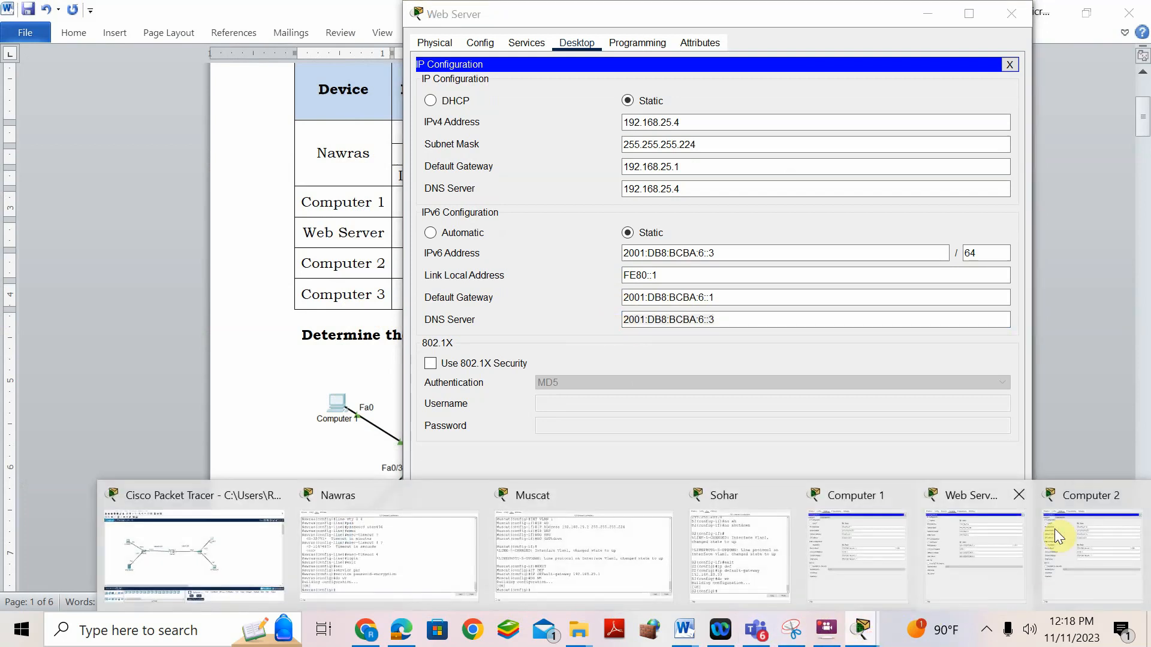
{"action": "left_click", "coordinate": [1077, 490]}
{"action": "left_click", "coordinate": [664, 336]}
{"action": "key", "text": "ctrl+v"}
{"action": "left_click", "coordinate": [254, 449]}
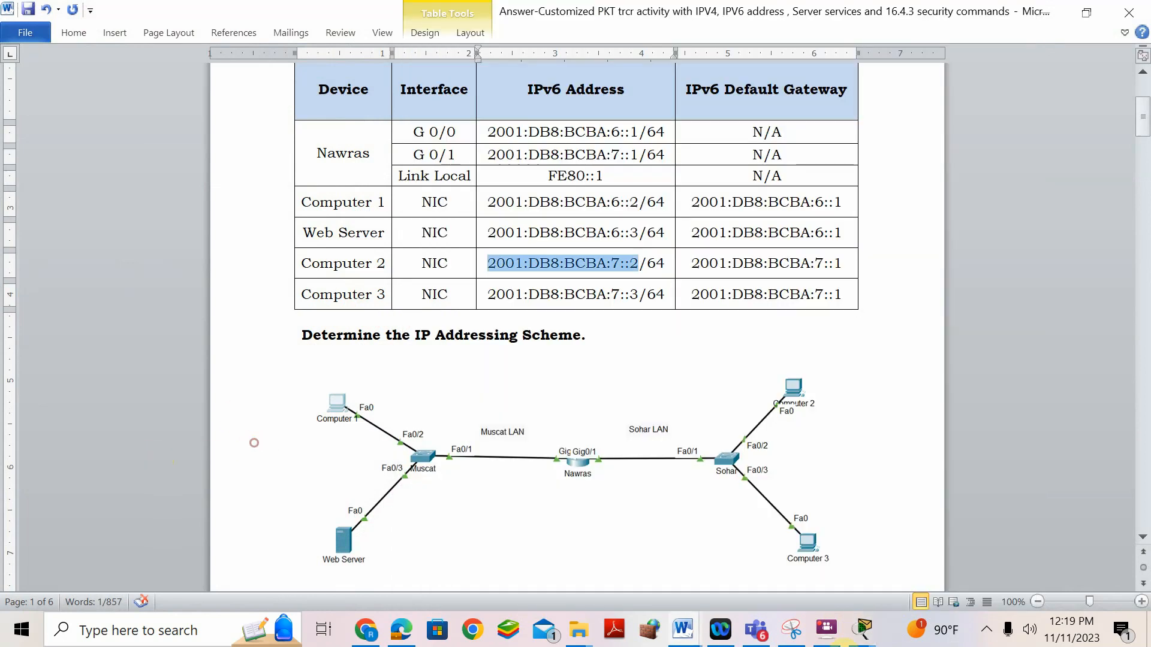
- Open Computer 3's IP Configuration from the network topology
{"action": "left_click", "coordinate": [864, 630]}
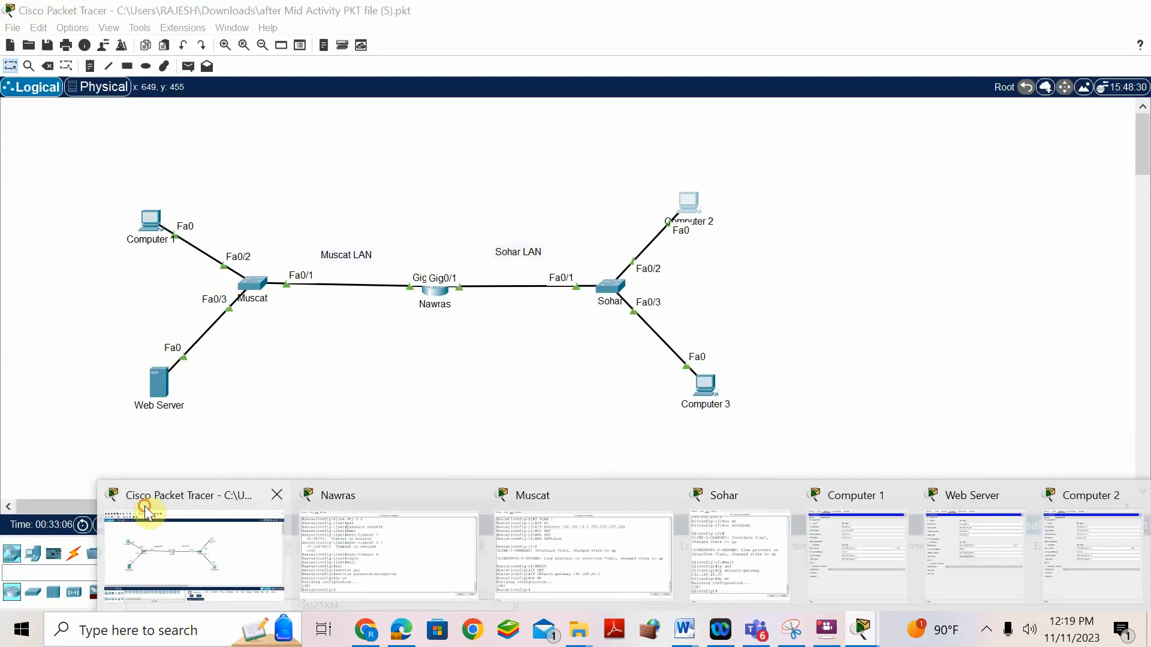
{"action": "left_click", "coordinate": [147, 513]}
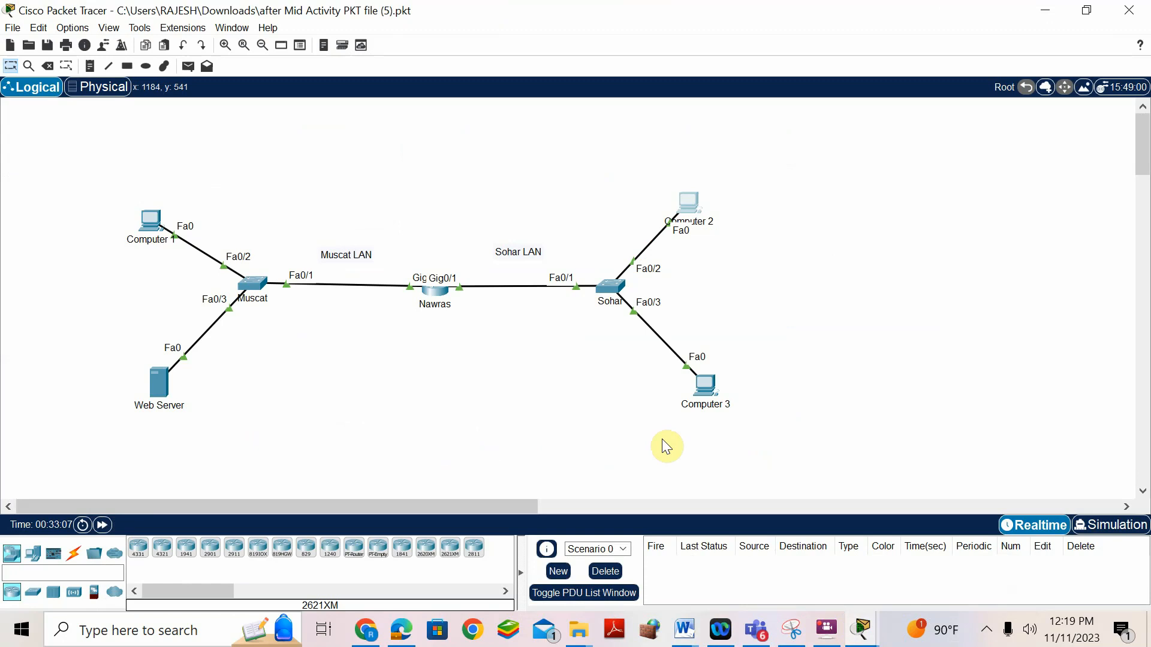
{"action": "left_click", "coordinate": [708, 386]}
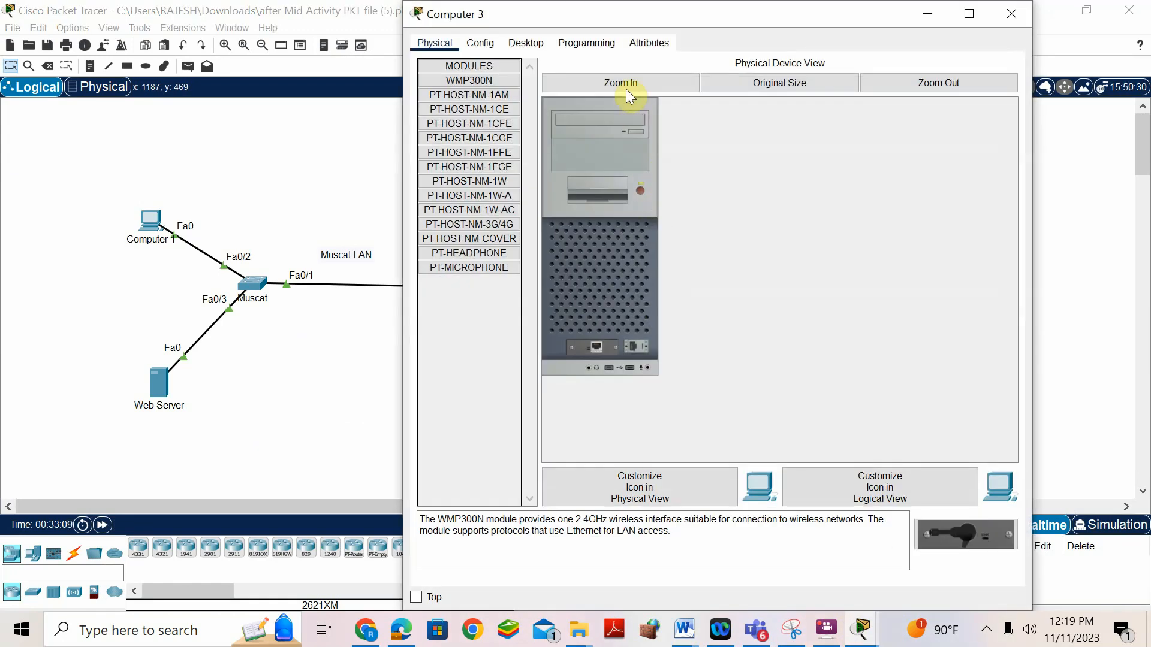
{"action": "left_click", "coordinate": [527, 42]}
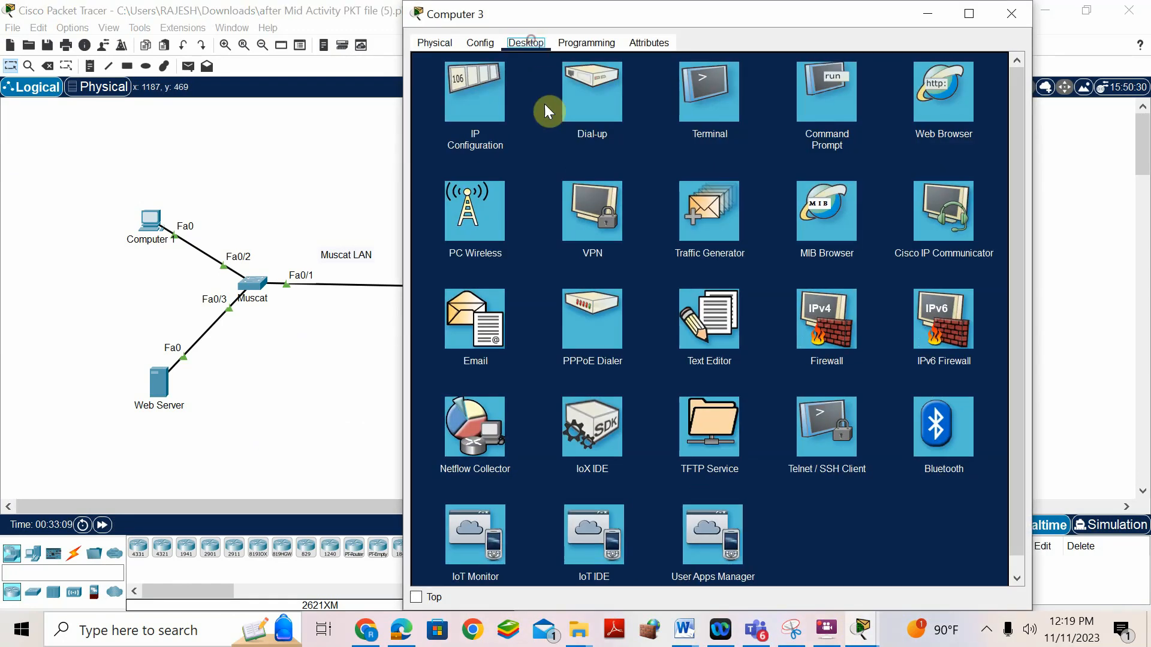
{"action": "left_click", "coordinate": [501, 99]}
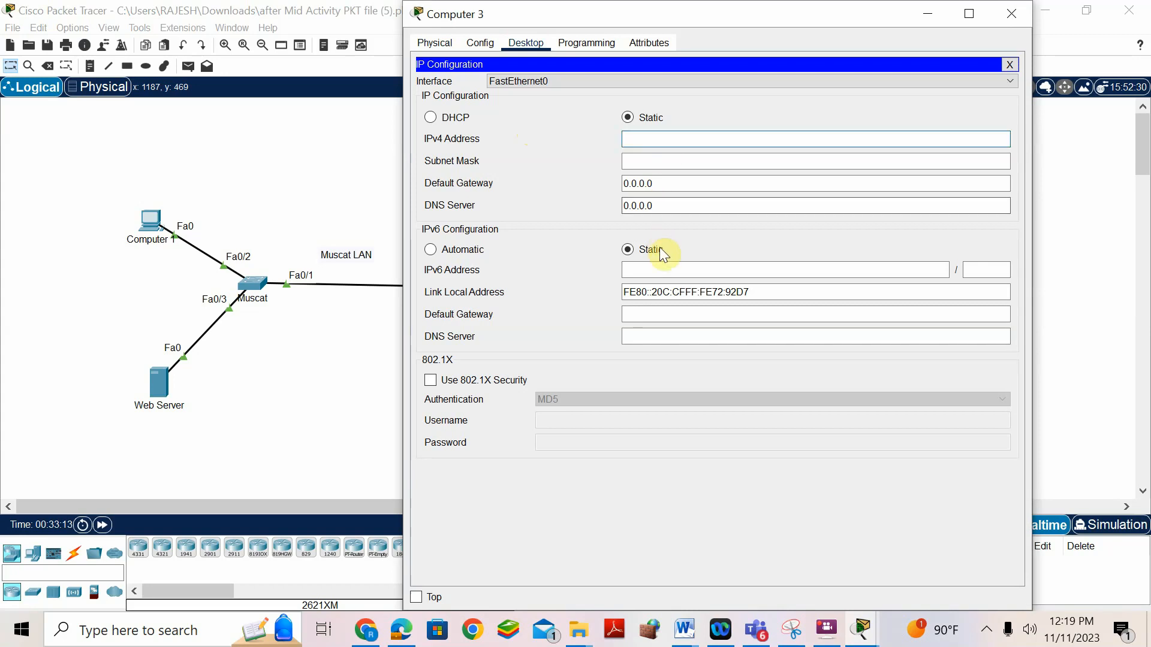
- Enter IPv6 2001:DB8:BCBA:7::3/64, DNS 2001:DB8:BCBA:6::3 and link-local FE80::1 on Computer 3
{"action": "left_click", "coordinate": [675, 270]}
{"action": "key", "text": "ctrl+v"}
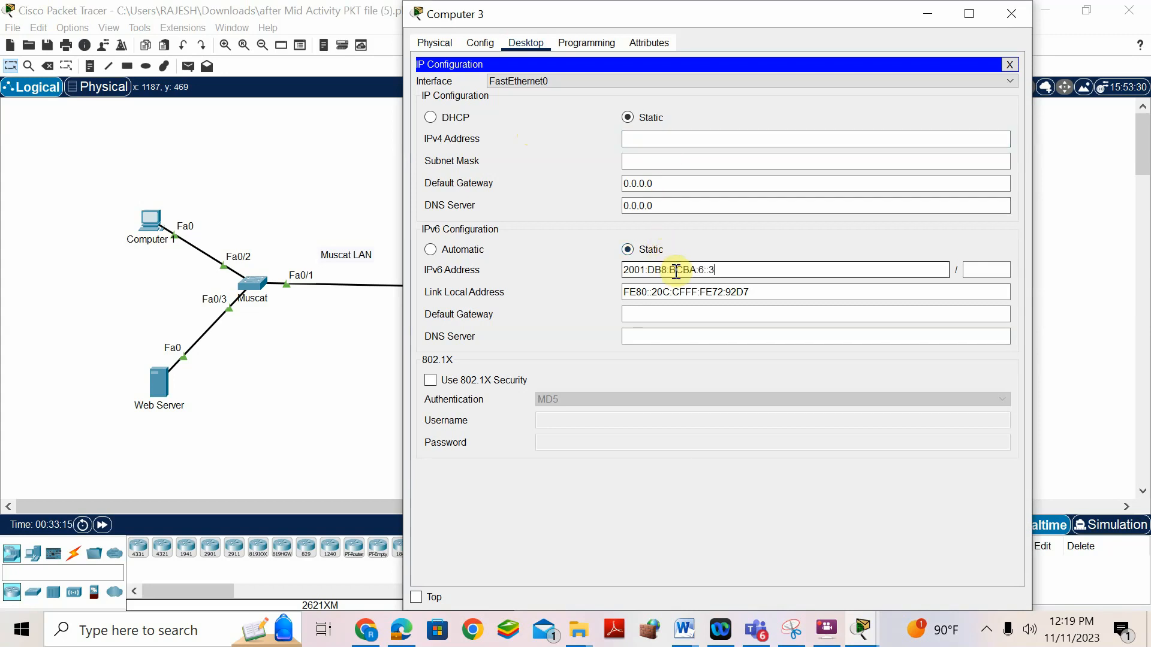
{"action": "left_click_drag", "start_coordinate": [729, 274], "coordinate": [602, 263]}
{"action": "key", "text": "ctrl+c"}
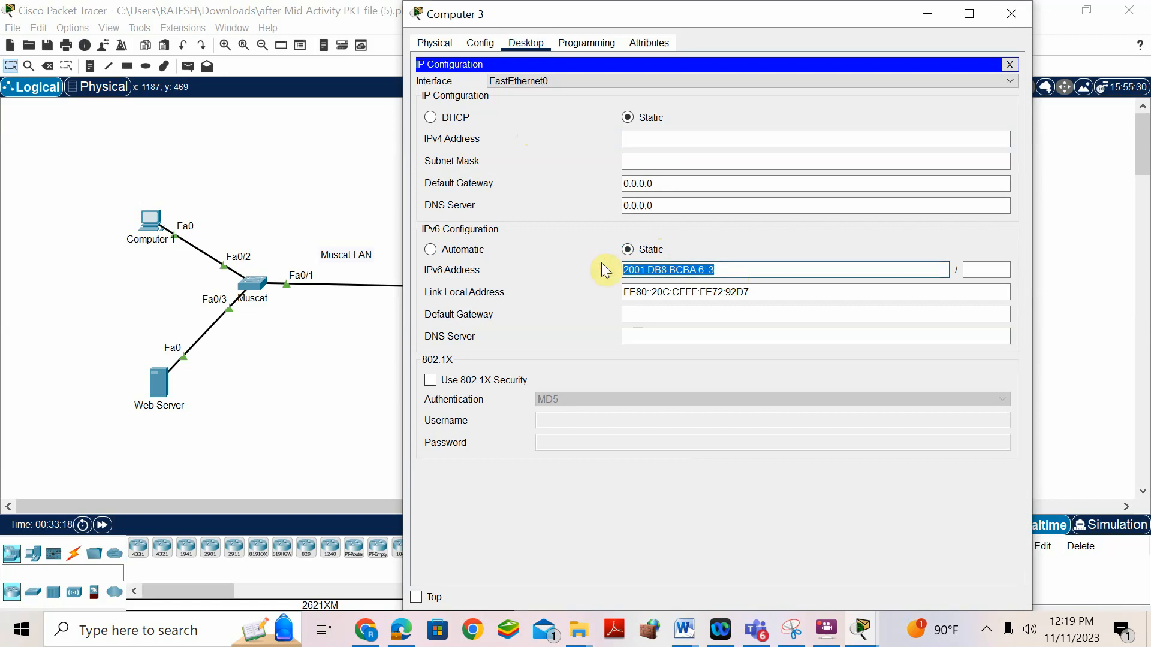
{"action": "left_click", "coordinate": [665, 340]}
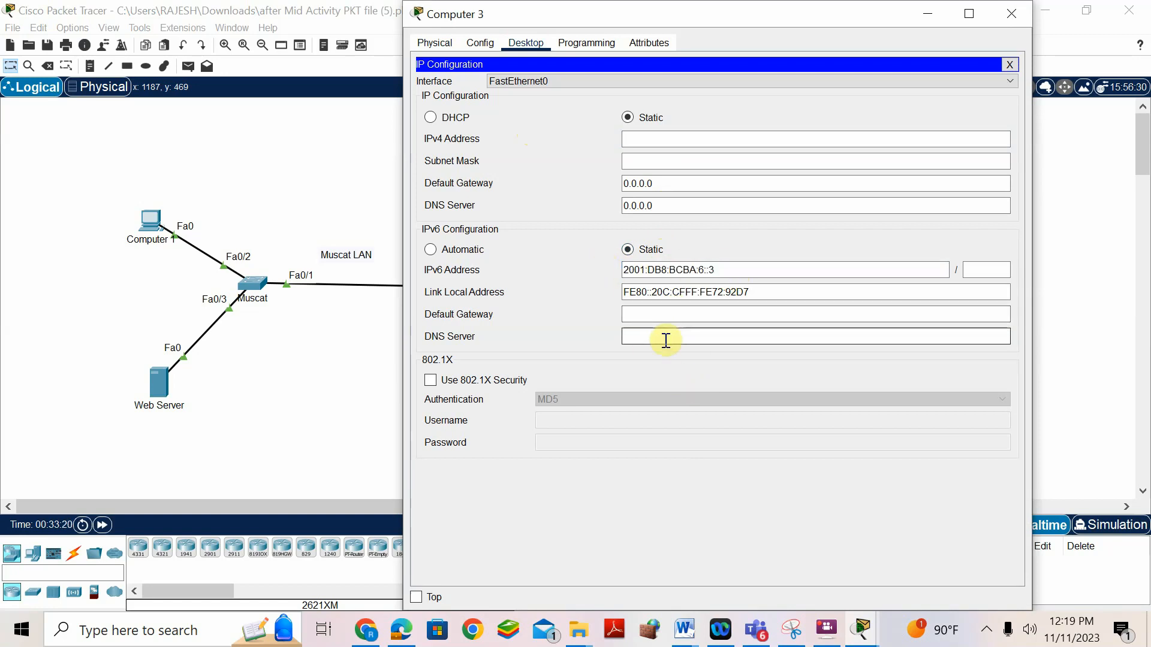
{"action": "key", "text": "ctrl+v"}
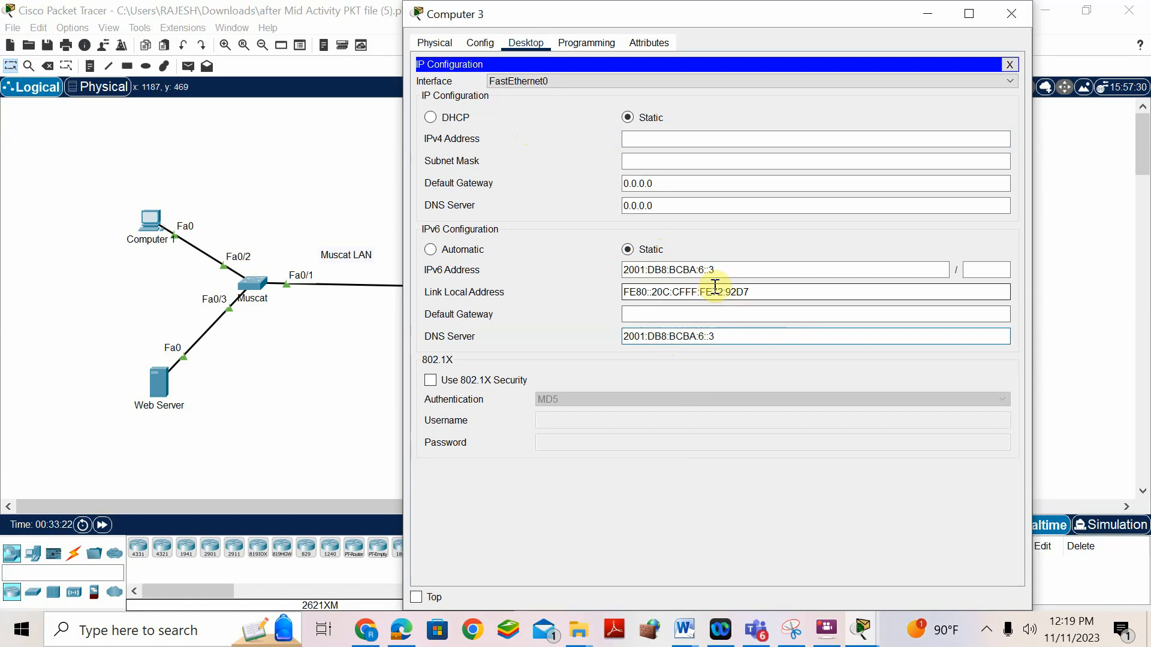
{"action": "left_click", "coordinate": [705, 269]}
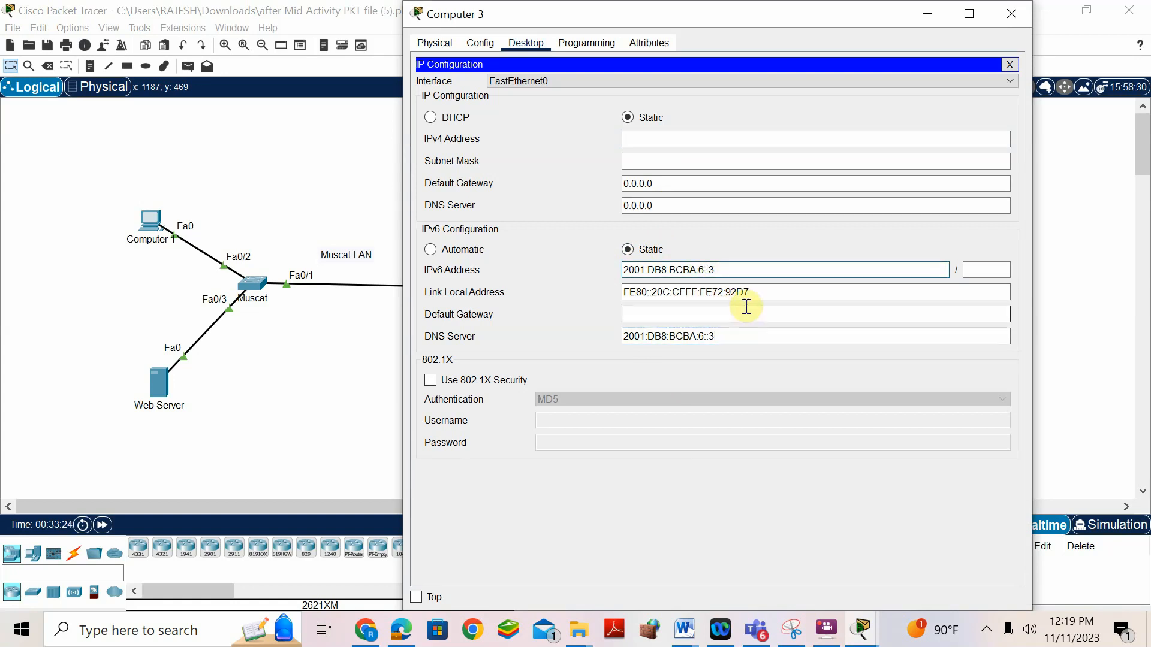
{"action": "type", "text": "7:"}
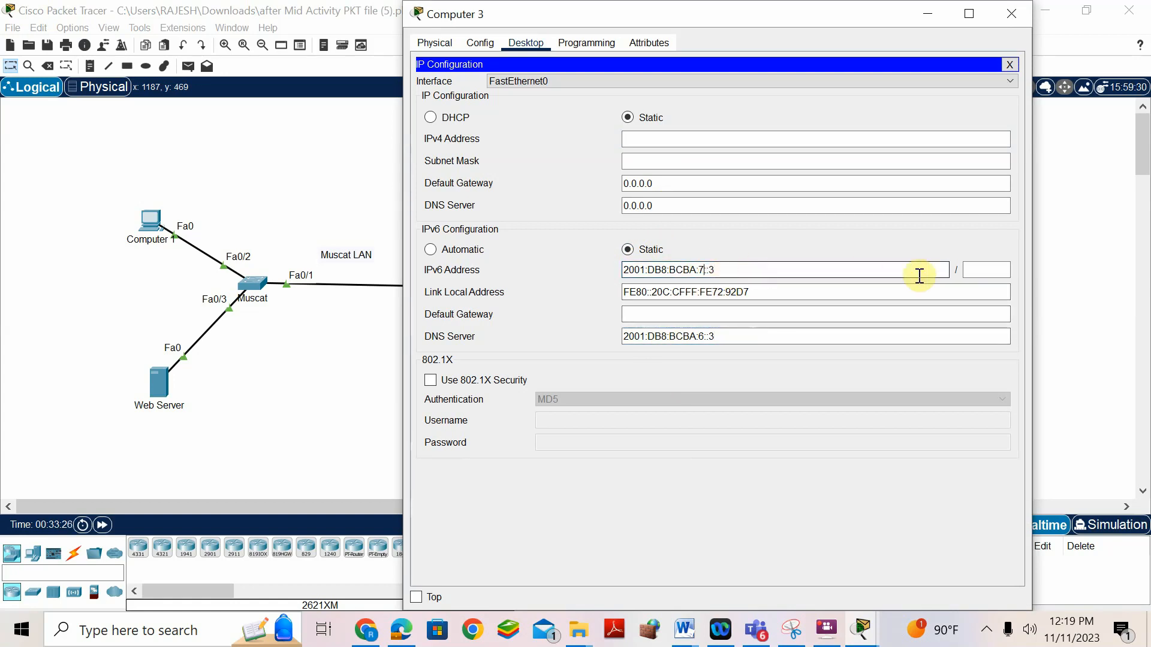
{"action": "left_click", "coordinate": [977, 270]}
{"action": "type", "text": "64"}
{"action": "left_click", "coordinate": [798, 297]}
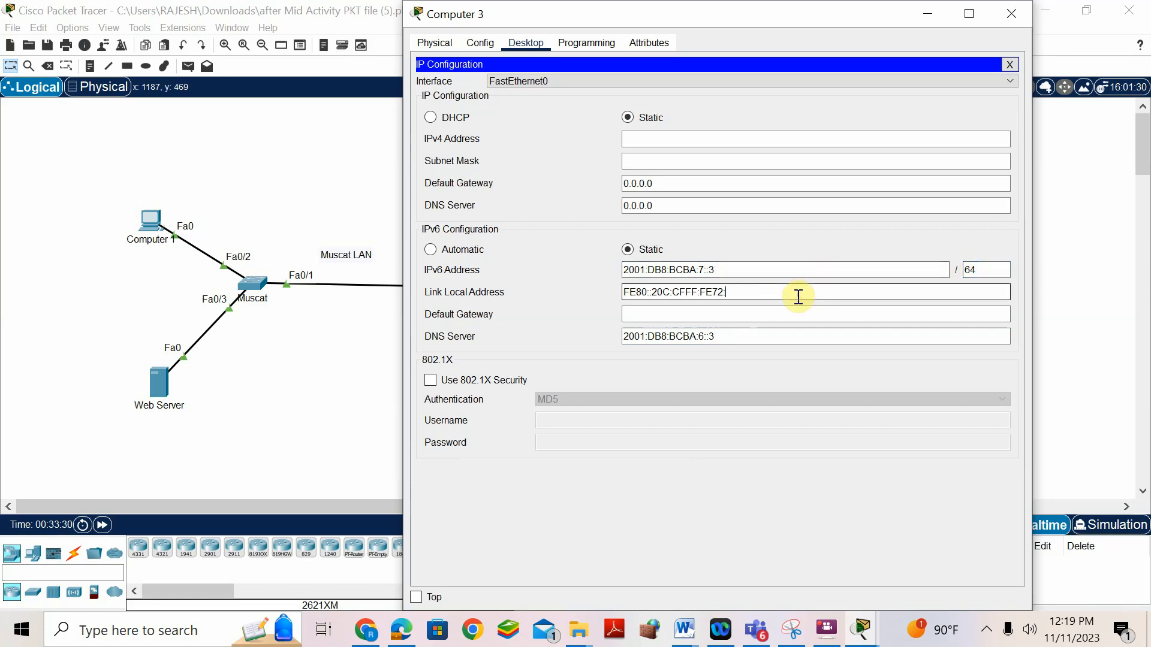
{"action": "type", "text": "FE80::1"}
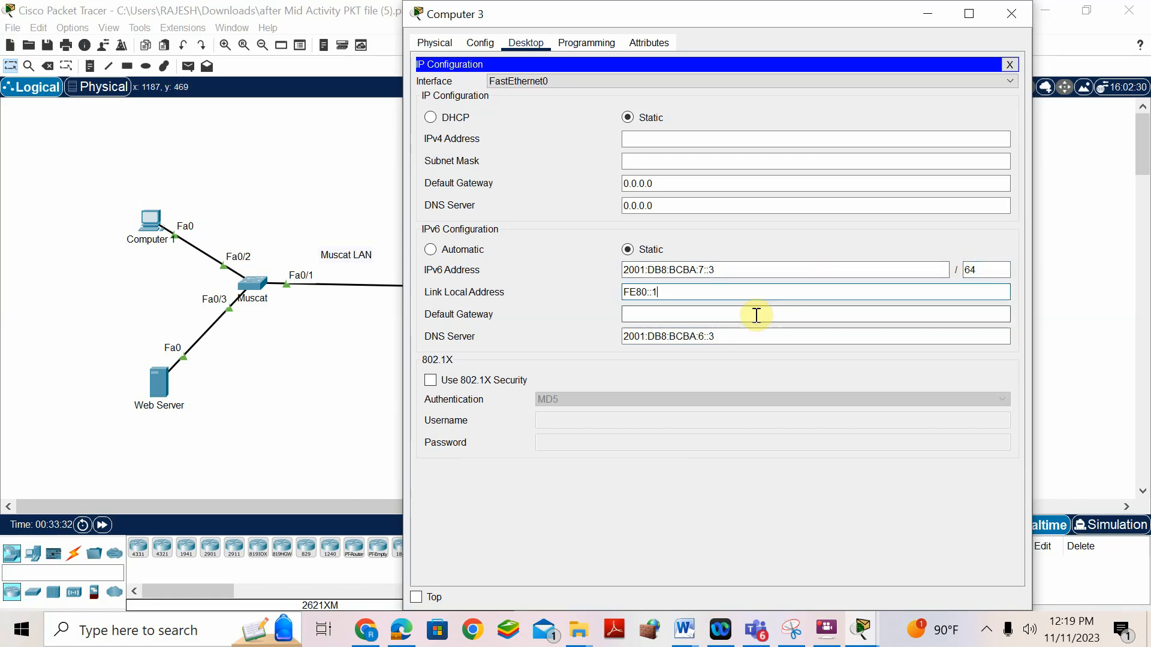
- Reuse the IPv6 address to fill the default gateway 2001:DB8:BCBA:7::1
{"action": "left_click_drag", "start_coordinate": [729, 268], "coordinate": [601, 276]}
{"action": "key", "text": "ctrl+c"}
{"action": "left_click", "coordinate": [664, 313]}
{"action": "key", "text": "ctrl+v"}
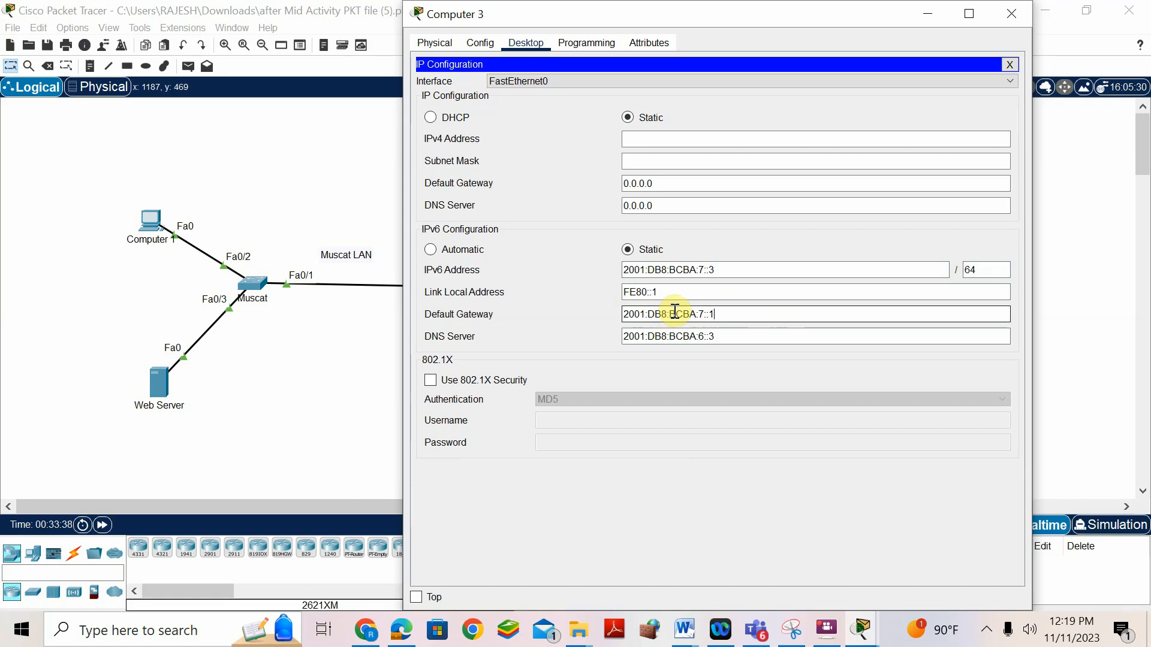
{"action": "left_click", "coordinate": [683, 629]}
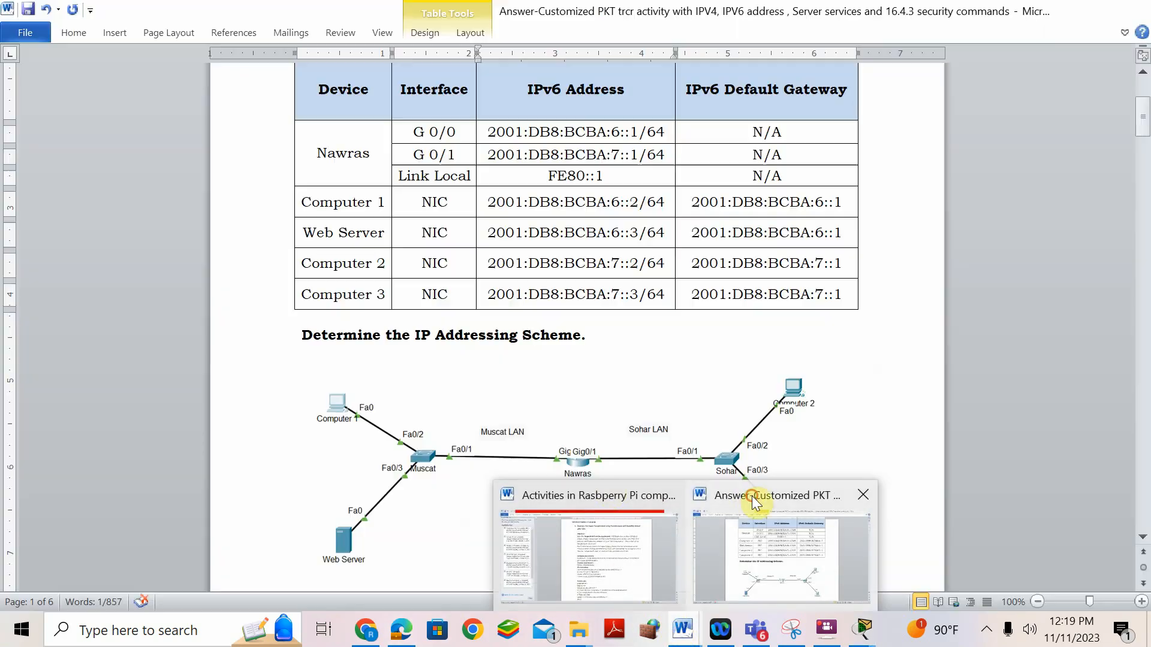
- Scroll to the Word IPv4 table and copy Computer 3's address 192.168.25.36
{"action": "left_click", "coordinate": [752, 495]}
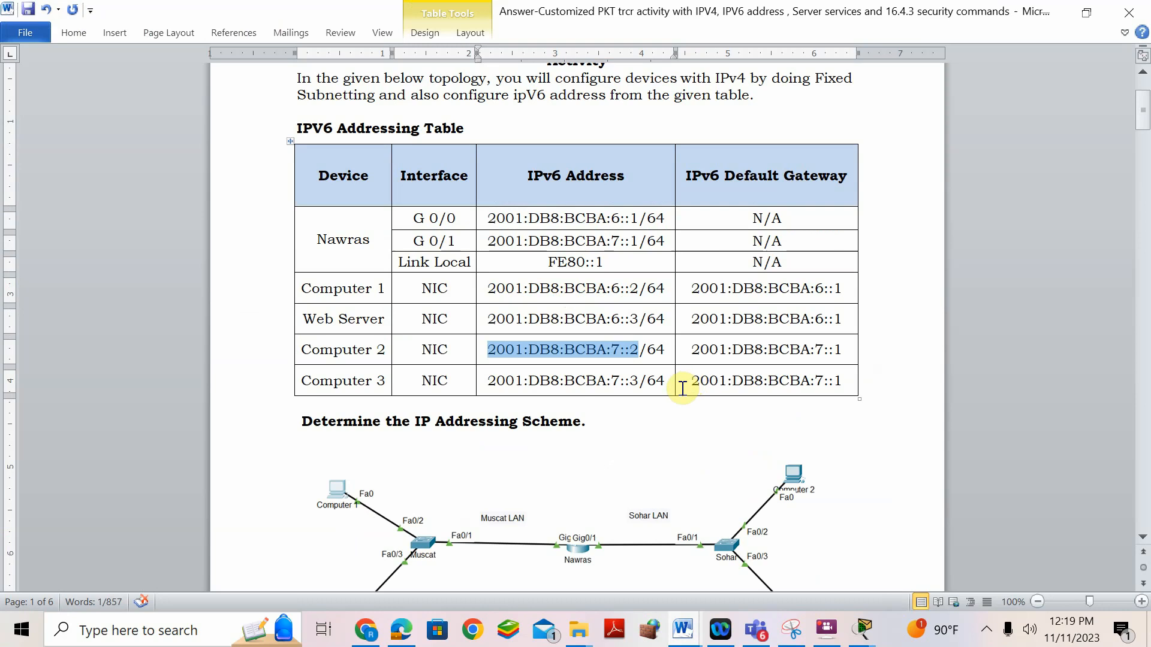
{"action": "scroll", "coordinate": [665, 381], "scroll_direction": "down", "scroll_amount": 10}
{"action": "scroll", "coordinate": [644, 372], "scroll_direction": "down", "scroll_amount": 15}
{"action": "scroll", "coordinate": [645, 371], "scroll_direction": "down", "scroll_amount": 15}
{"action": "scroll", "coordinate": [645, 372], "scroll_direction": "down", "scroll_amount": 1}
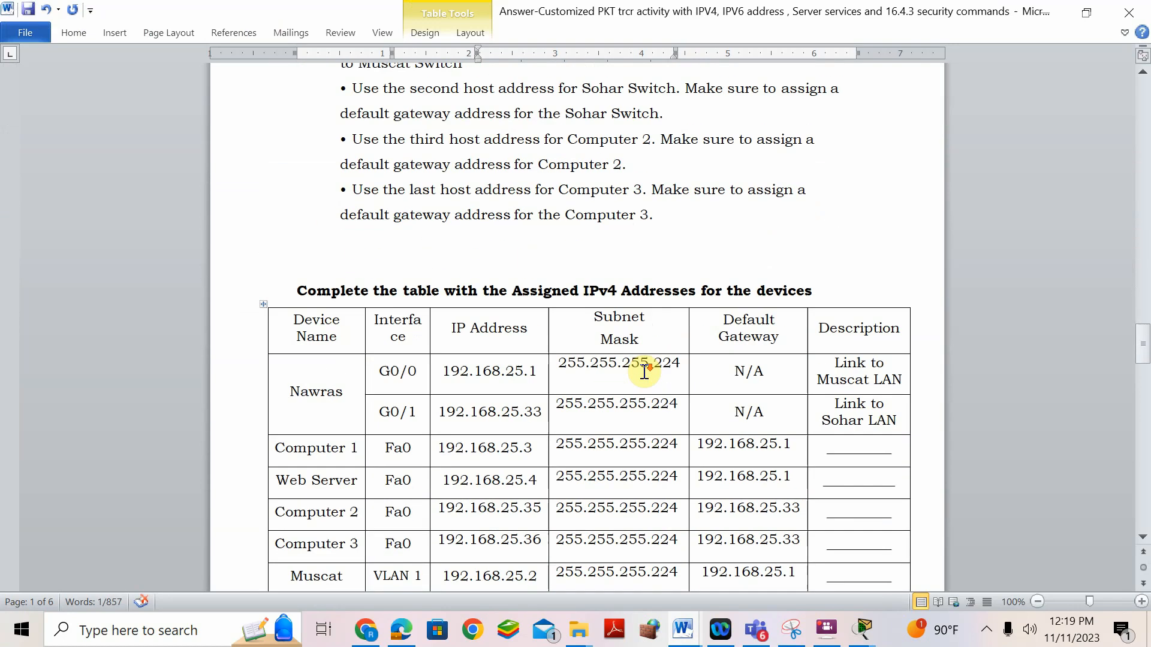
{"action": "scroll", "coordinate": [588, 393], "scroll_direction": "down", "scroll_amount": 3}
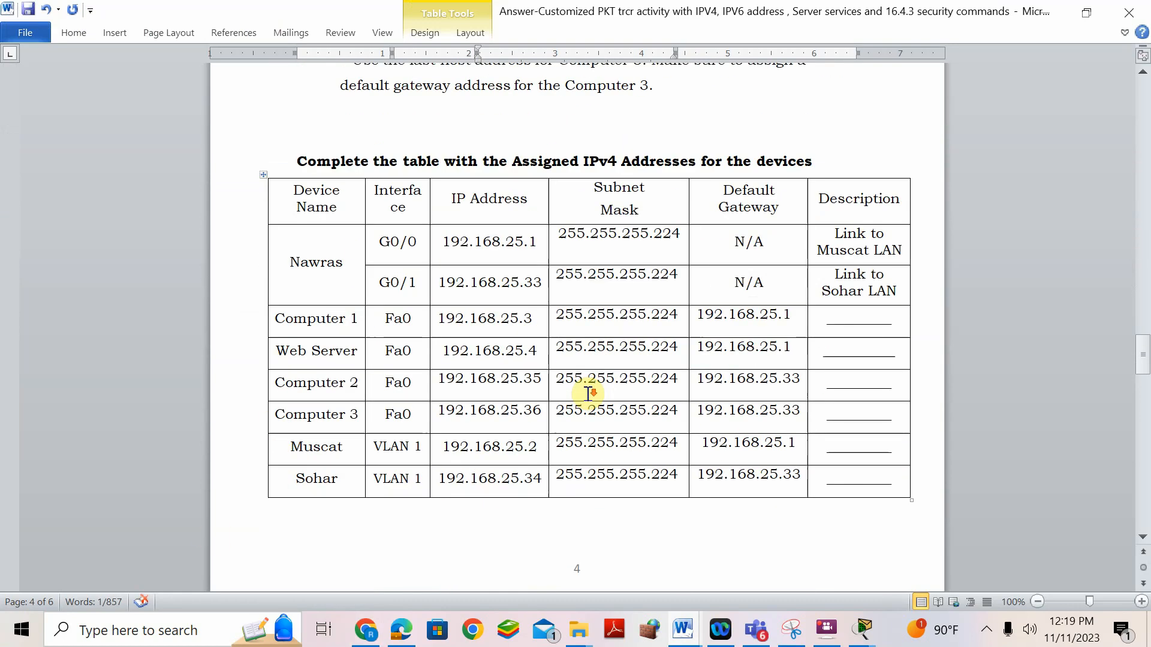
{"action": "scroll", "coordinate": [588, 393], "scroll_direction": "down", "scroll_amount": 1}
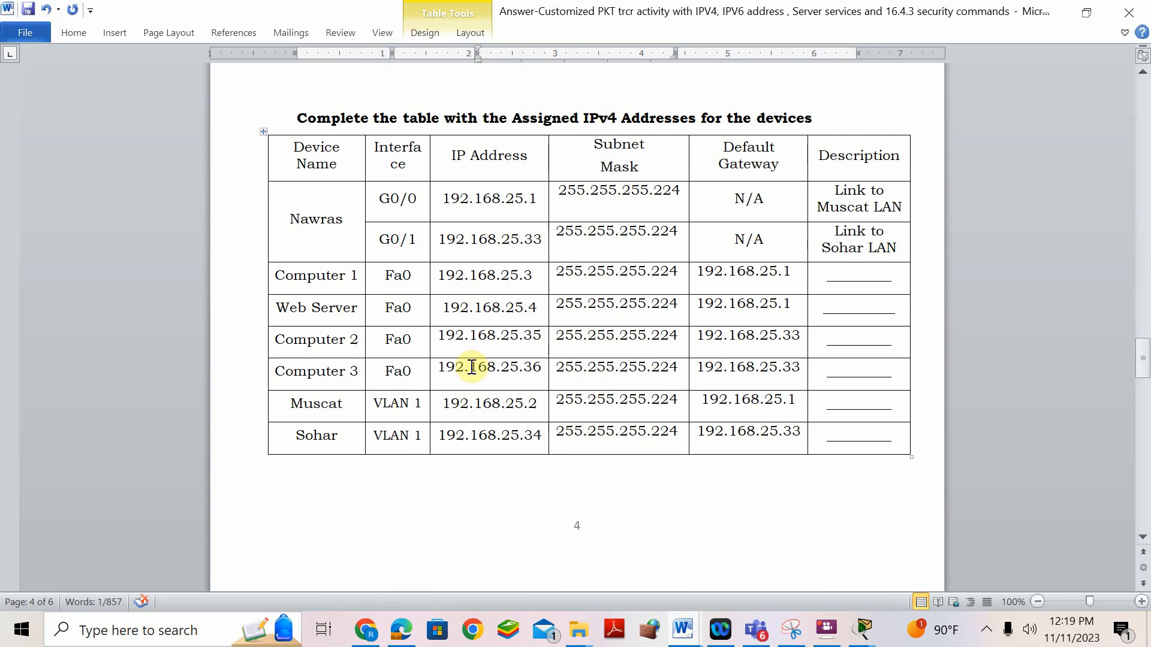
{"action": "left_click_drag", "start_coordinate": [438, 369], "coordinate": [520, 369]}
{"action": "right_click", "coordinate": [519, 369]}
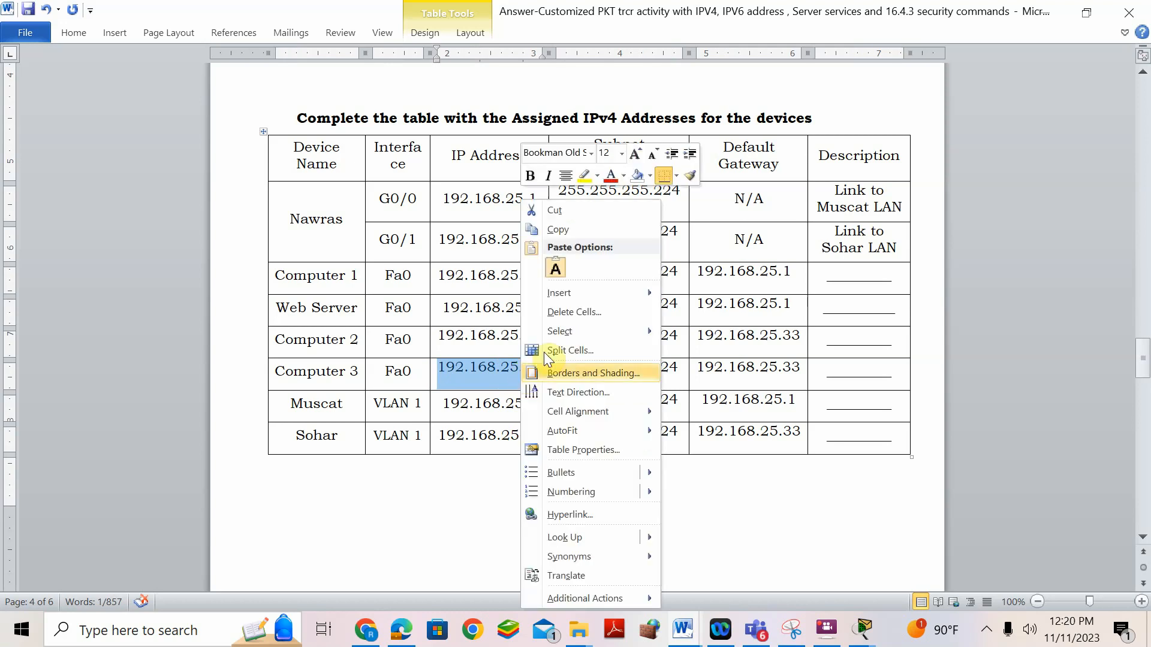
{"action": "left_click", "coordinate": [599, 231]}
{"action": "left_click", "coordinate": [860, 630]}
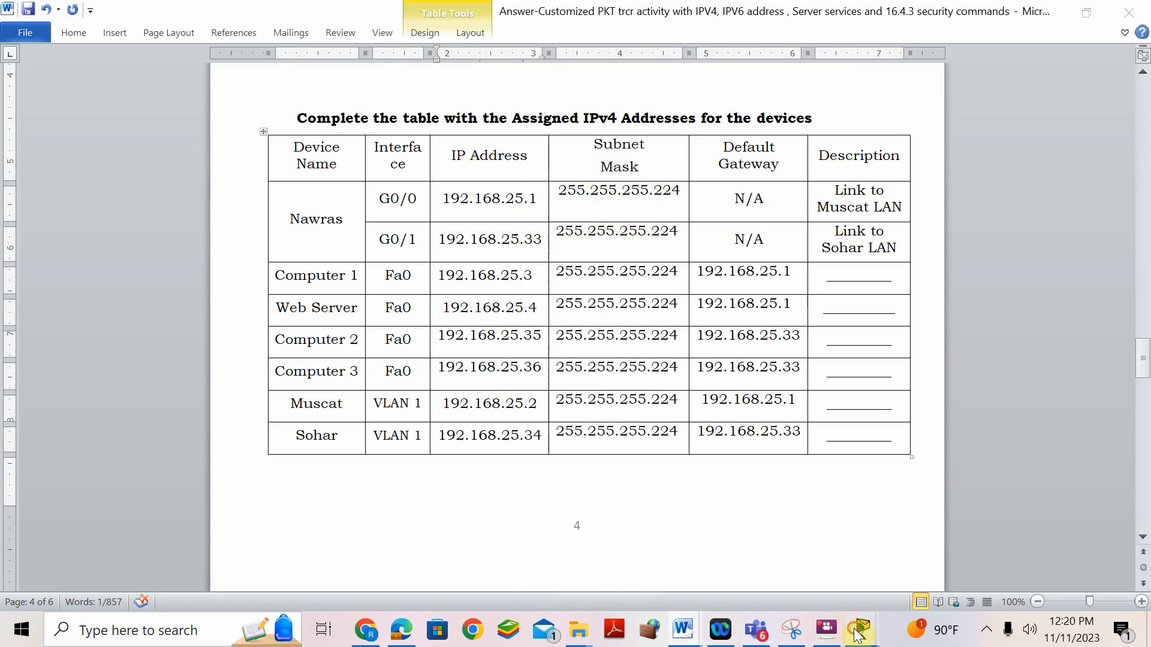
- Set Computer 3's IPv4 to 192.168.25.36, mask 255.255.255.224, gateway 192.168.25.33
{"action": "left_click", "coordinate": [1083, 490]}
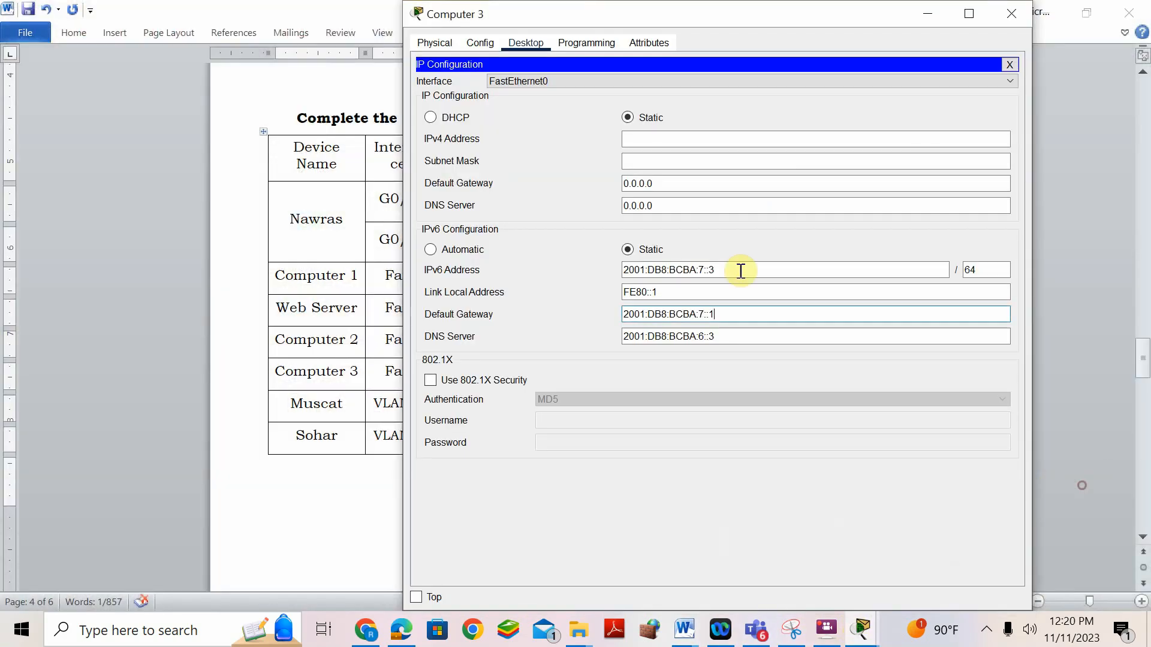
{"action": "left_click", "coordinate": [681, 143]}
{"action": "key", "text": "ctrl+v"}
{"action": "left_click", "coordinate": [698, 155]}
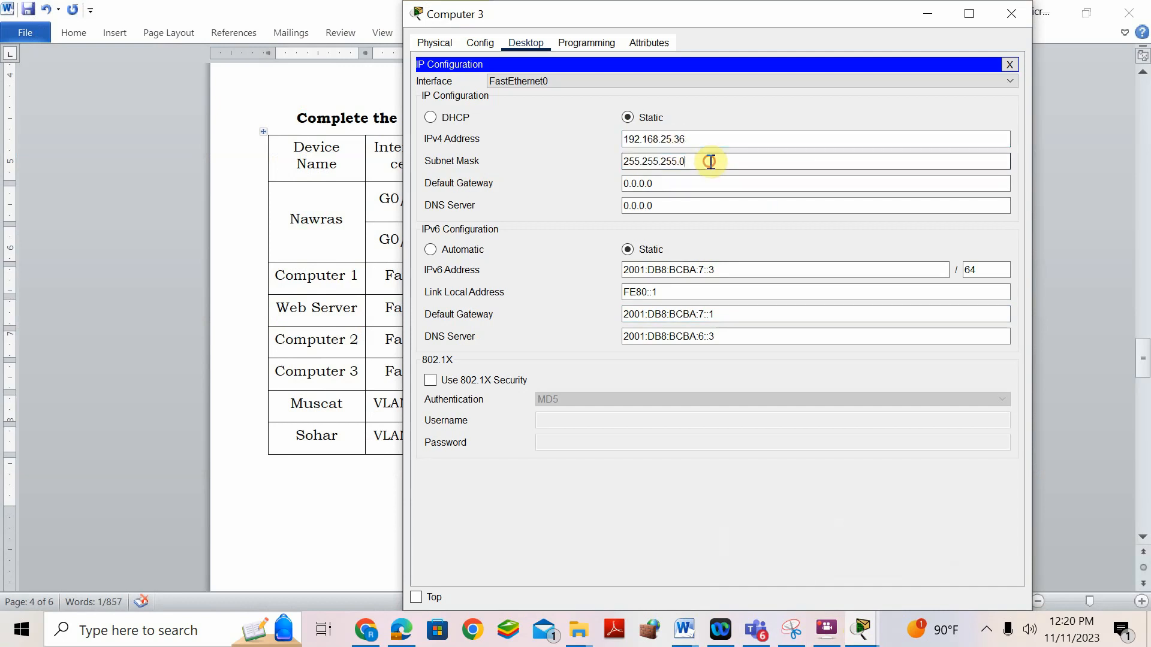
{"action": "type", "text": "224"}
{"action": "left_click_drag", "start_coordinate": [682, 184], "coordinate": [590, 189]}
{"action": "key", "text": "ctrl+v"}
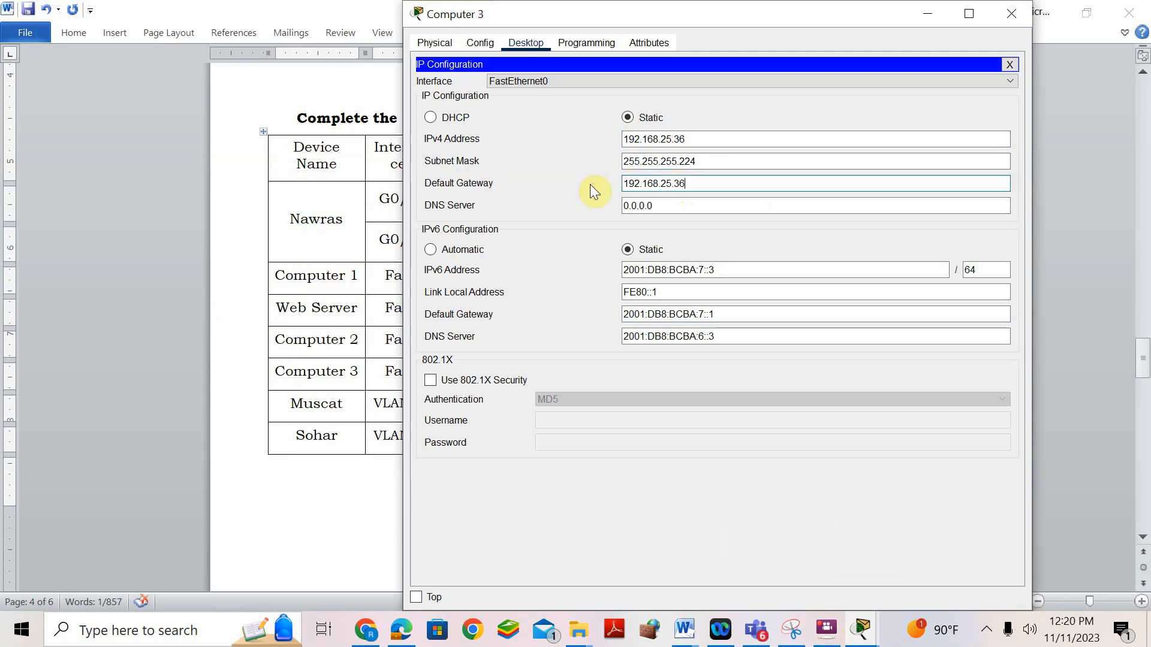
{"action": "key", "text": "BackSpace"}
{"action": "type", "text": "3"}
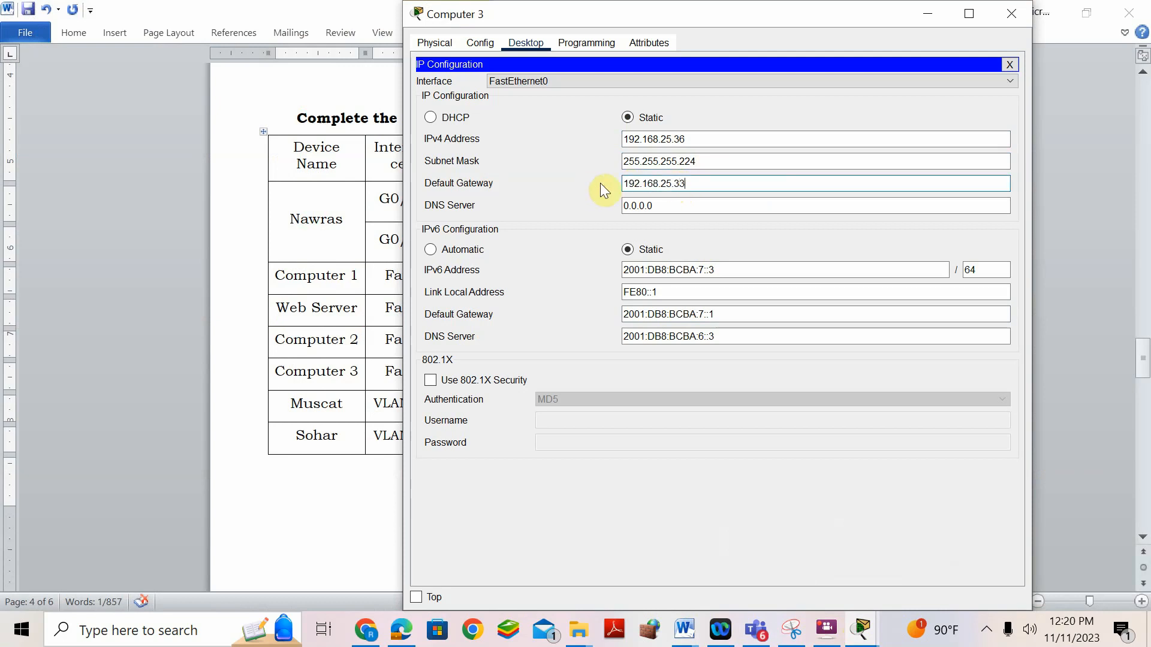
- Copy the Web Server's 192.168.25.4 into Computer 3's IPv4 DNS server field
{"action": "left_click", "coordinate": [669, 208]}
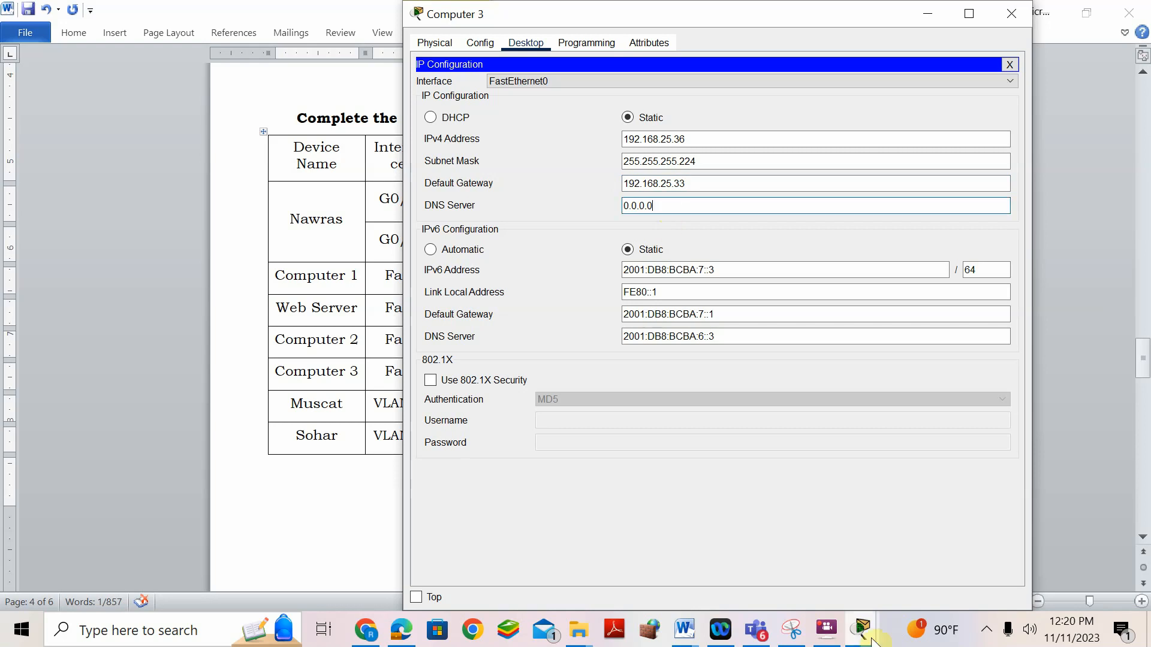
{"action": "left_click", "coordinate": [816, 629]}
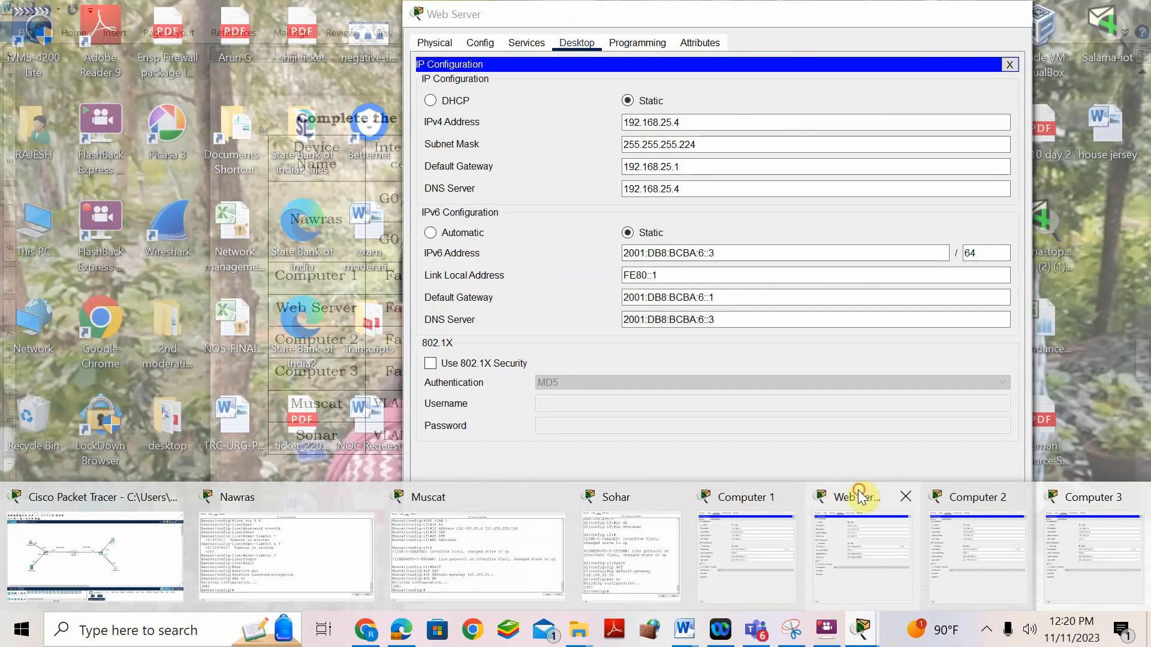
{"action": "left_click", "coordinate": [861, 491]}
{"action": "left_click_drag", "start_coordinate": [696, 122], "coordinate": [592, 115]}
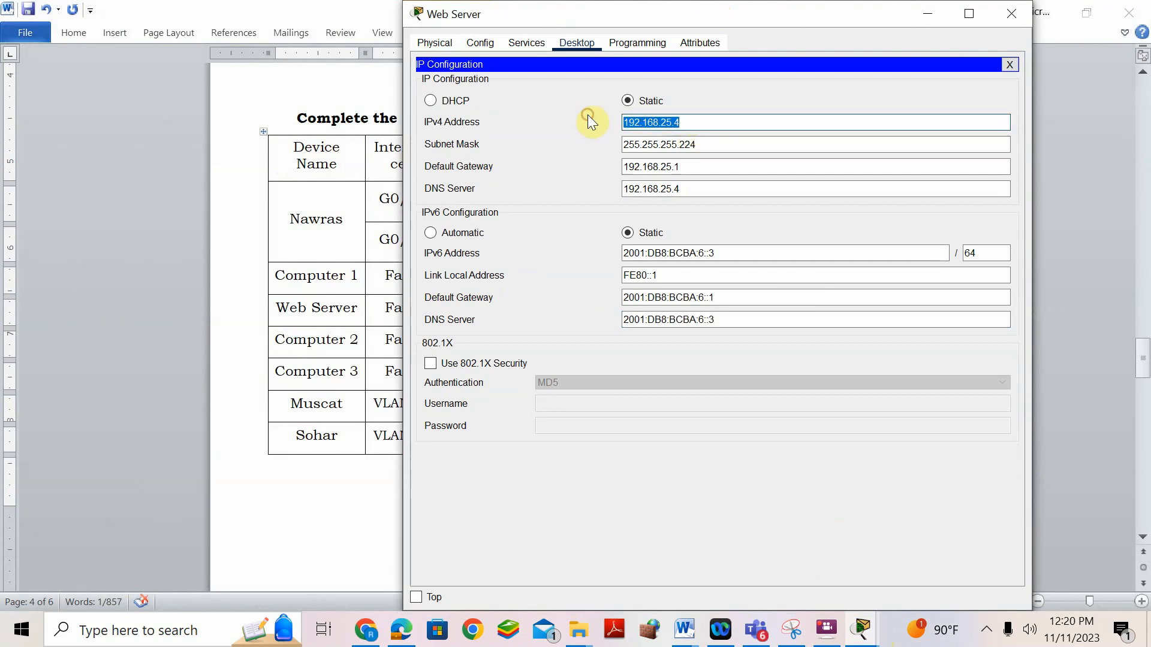
{"action": "left_click", "coordinate": [861, 633]}
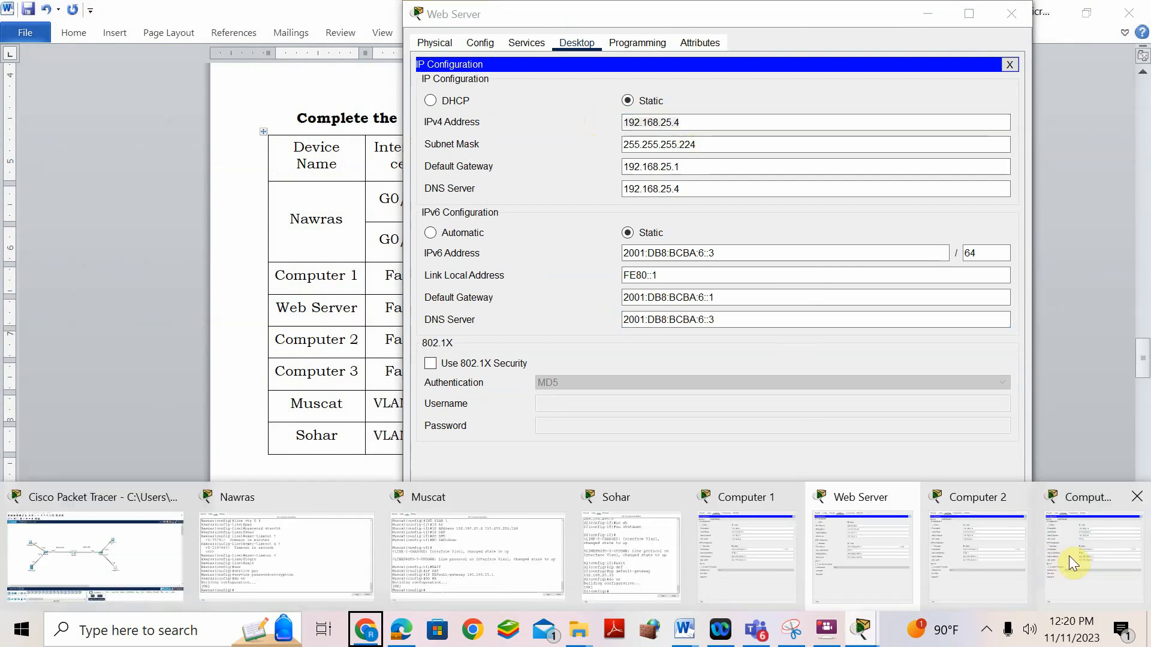
{"action": "left_click", "coordinate": [1072, 556]}
{"action": "left_click", "coordinate": [874, 636]}
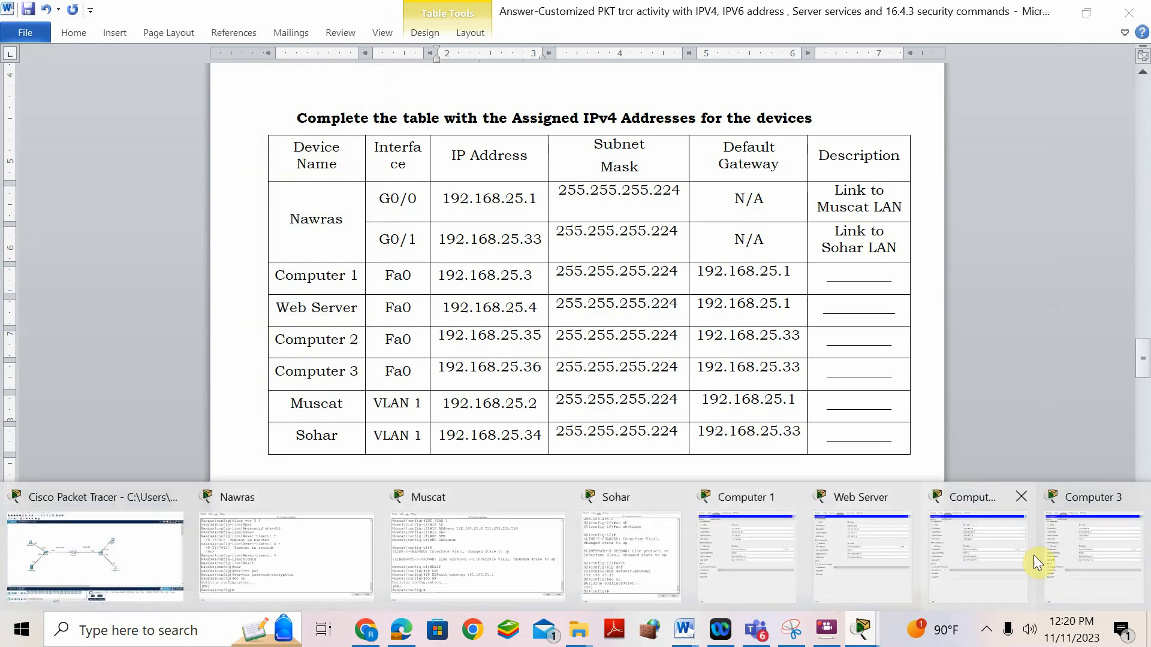
{"action": "left_click", "coordinate": [1107, 527]}
{"action": "left_click_drag", "start_coordinate": [665, 203], "coordinate": [594, 192]}
{"action": "key", "text": "ctrl+v"}
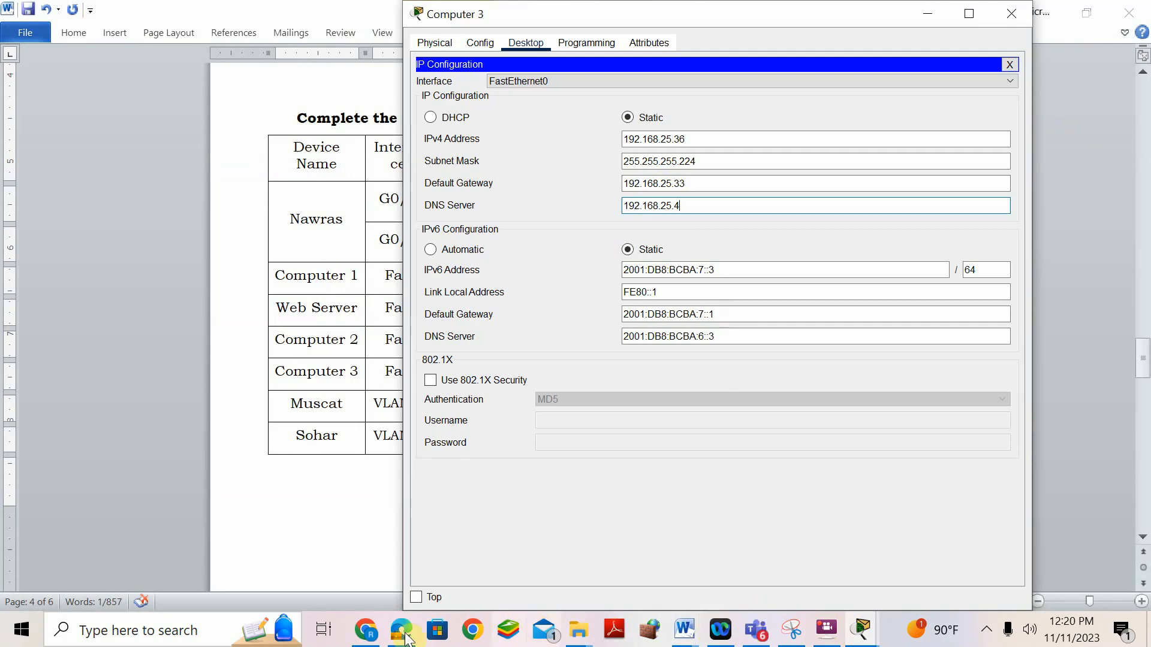
{"action": "left_click", "coordinate": [694, 642]}
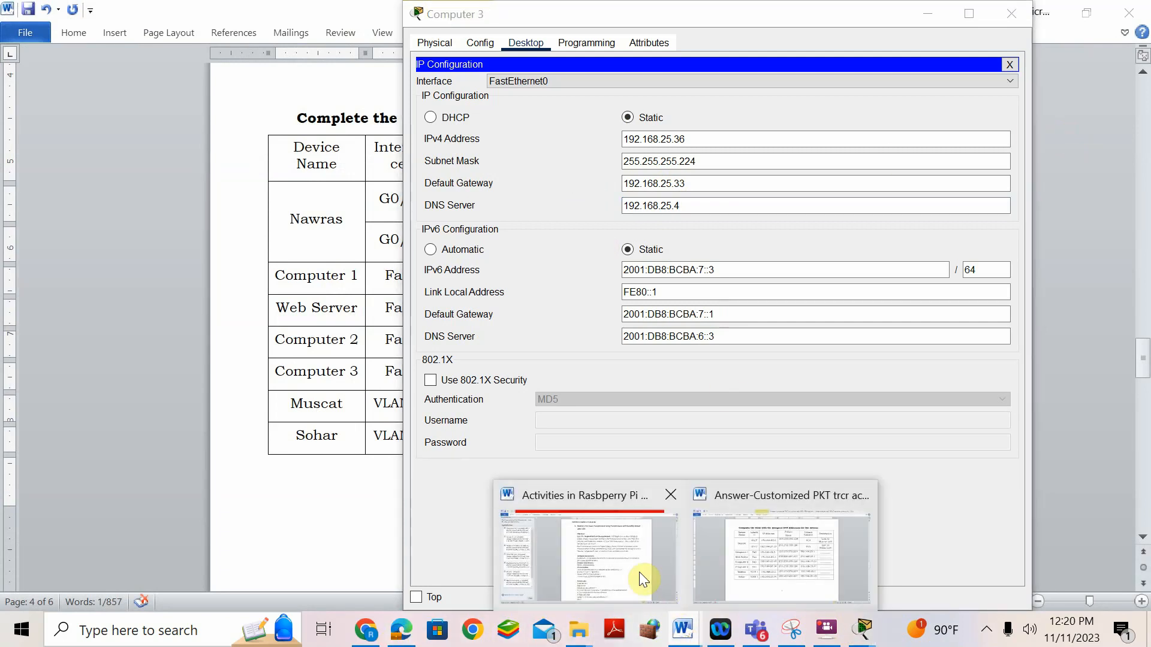
{"action": "left_click", "coordinate": [773, 563]}
- Scroll the lab sheet to the Step 6 DNS table and Step 7 on page 5
{"action": "scroll", "coordinate": [608, 349], "scroll_direction": "down", "scroll_amount": 20}
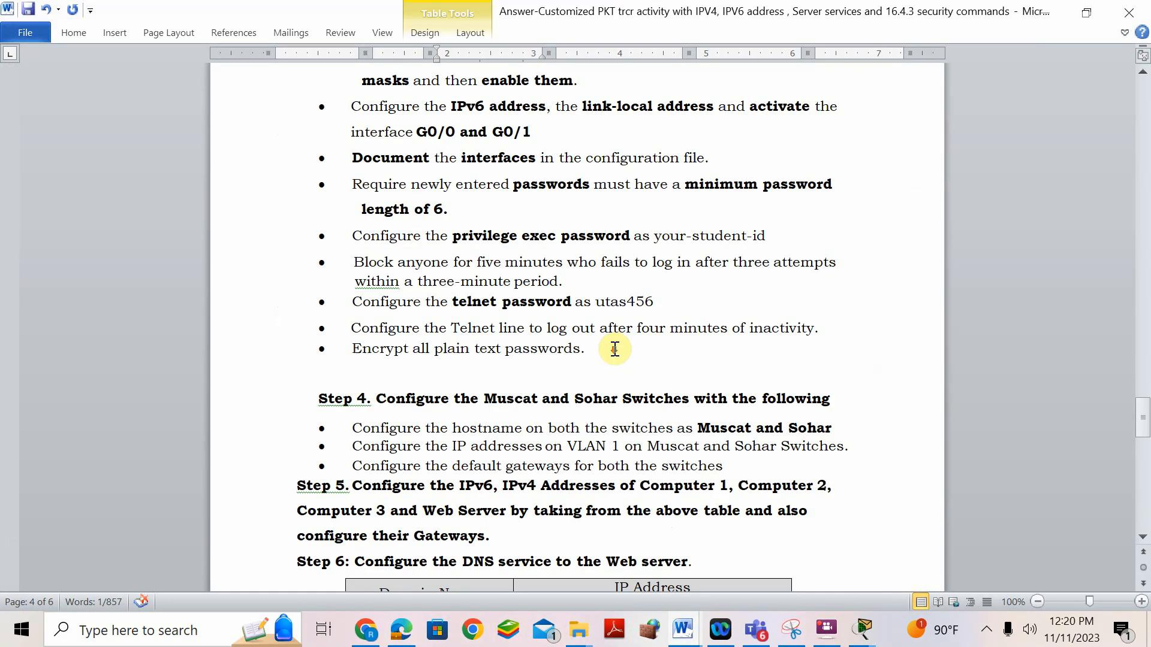
{"action": "scroll", "coordinate": [615, 349], "scroll_direction": "up", "scroll_amount": 3}
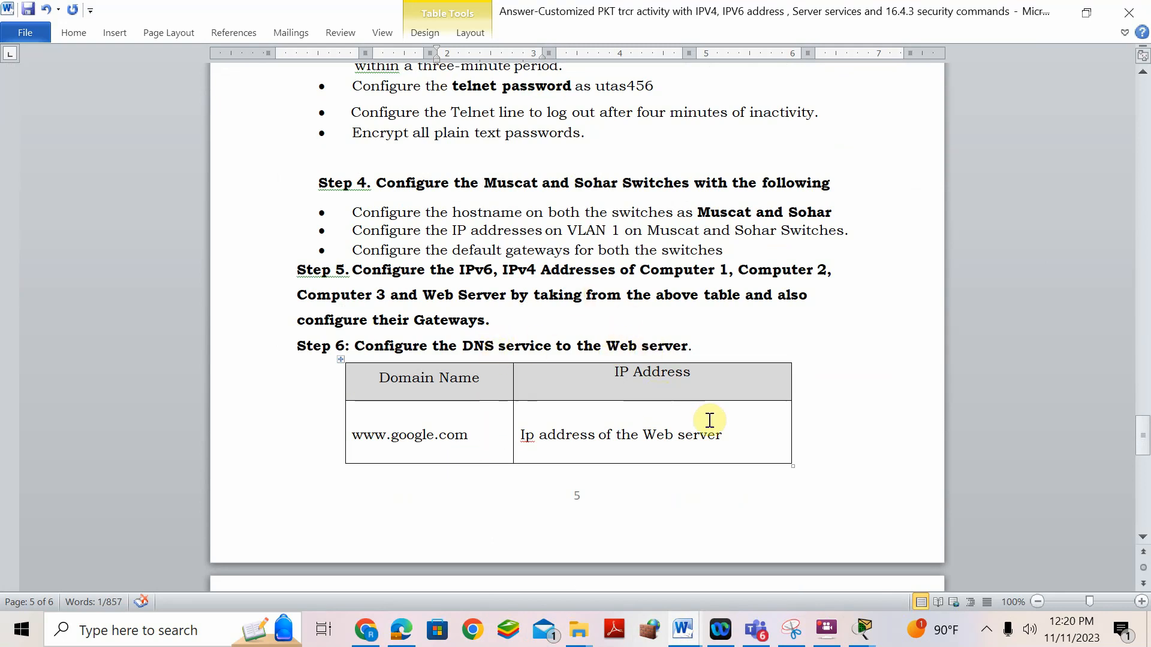
{"action": "scroll", "coordinate": [705, 425], "scroll_direction": "down", "scroll_amount": 5}
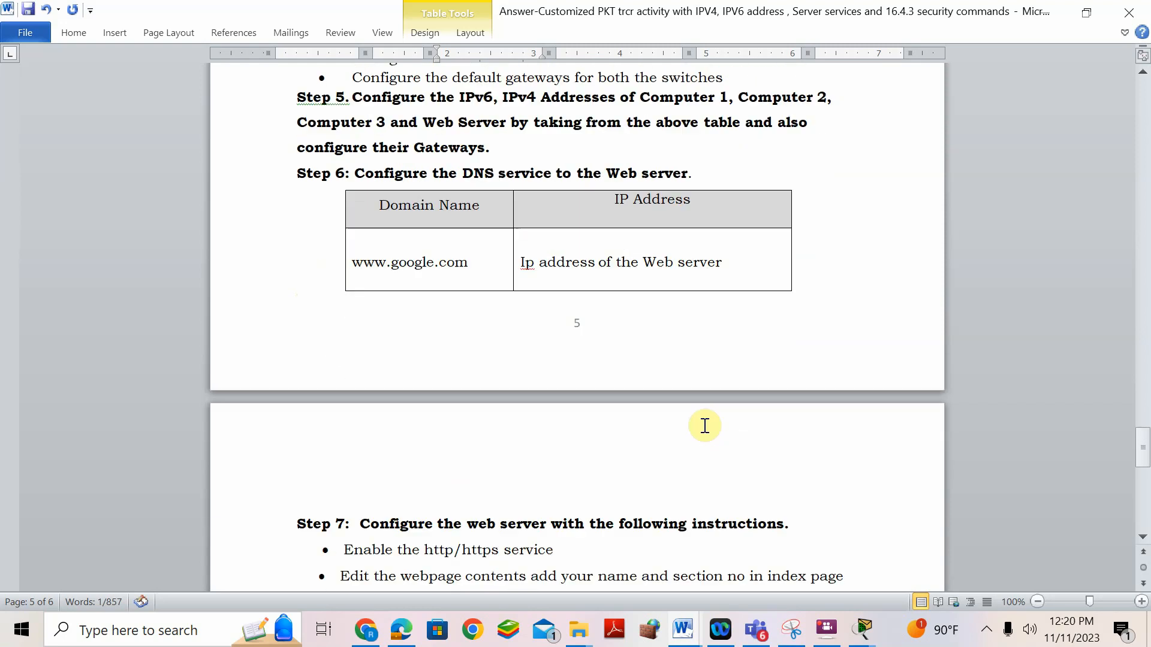
{"action": "left_click", "coordinate": [863, 630]}
- Switch the Web Server's DNS service on
{"action": "left_click", "coordinate": [77, 509]}
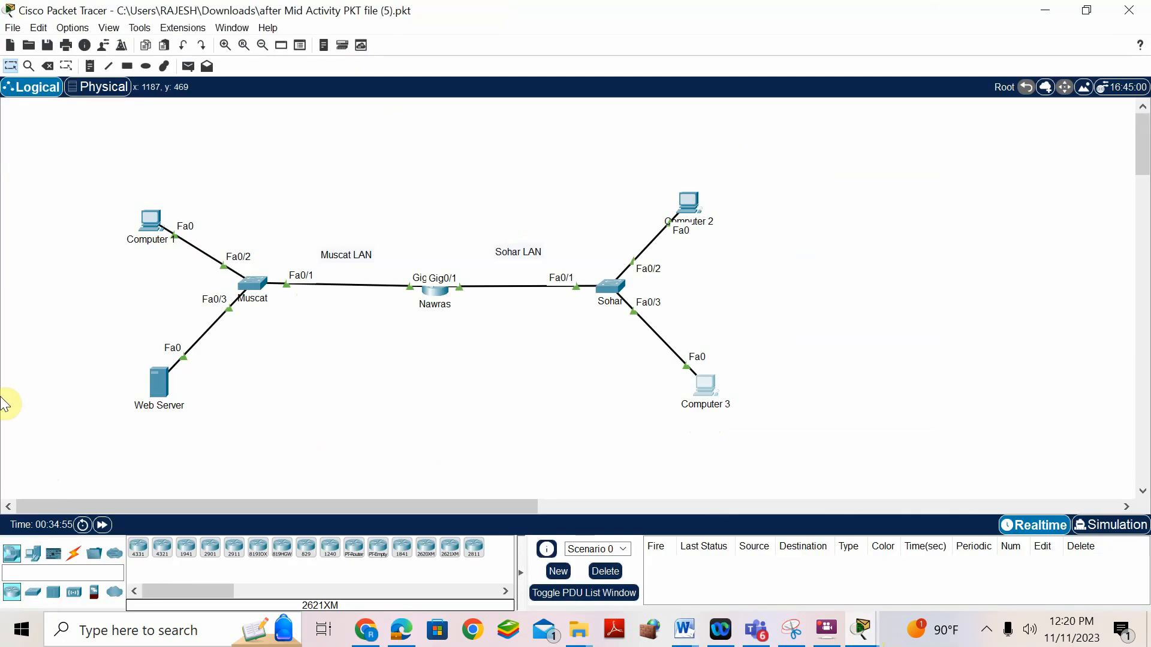
{"action": "left_click", "coordinate": [176, 387]}
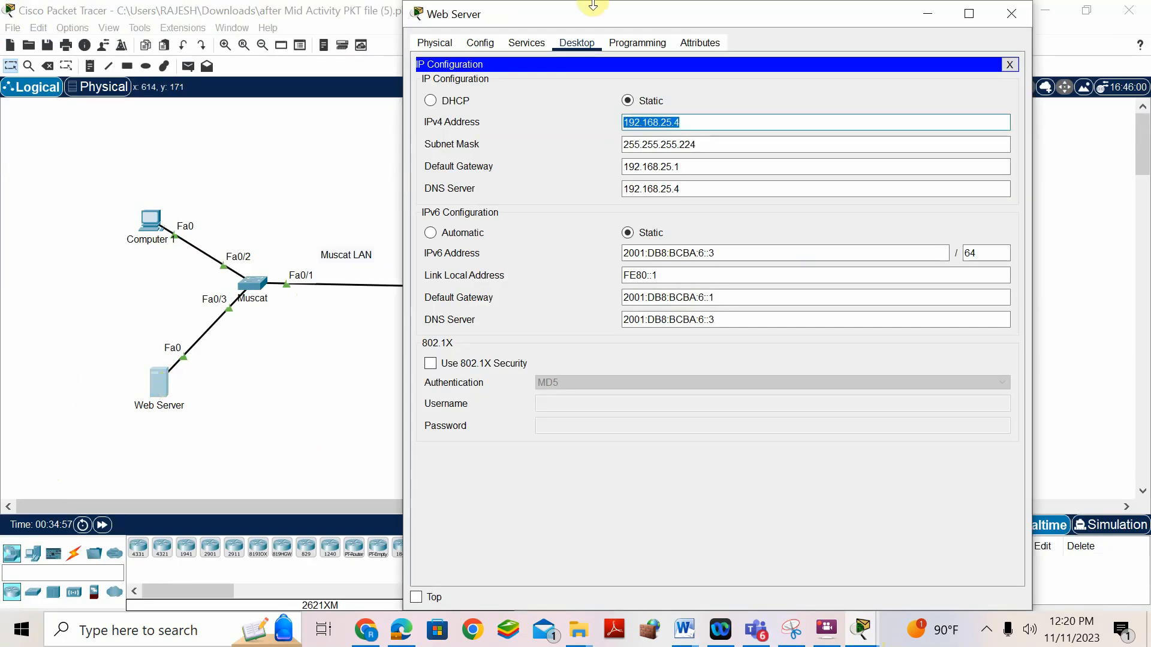
{"action": "left_click", "coordinate": [539, 45]}
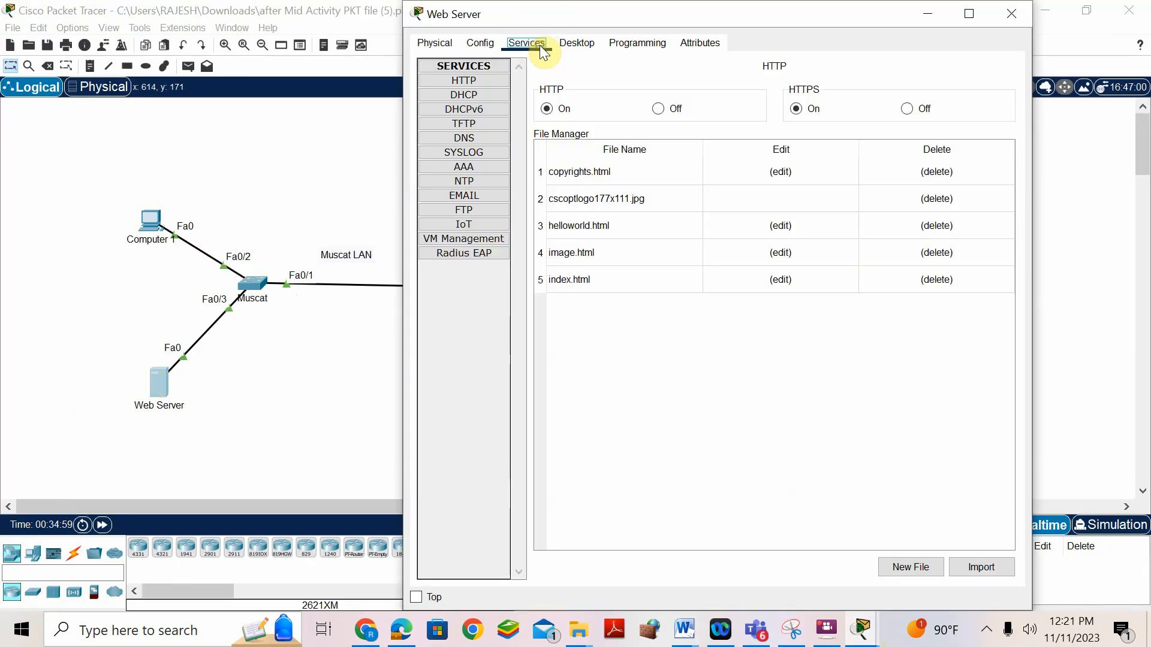
{"action": "left_click", "coordinate": [479, 136]}
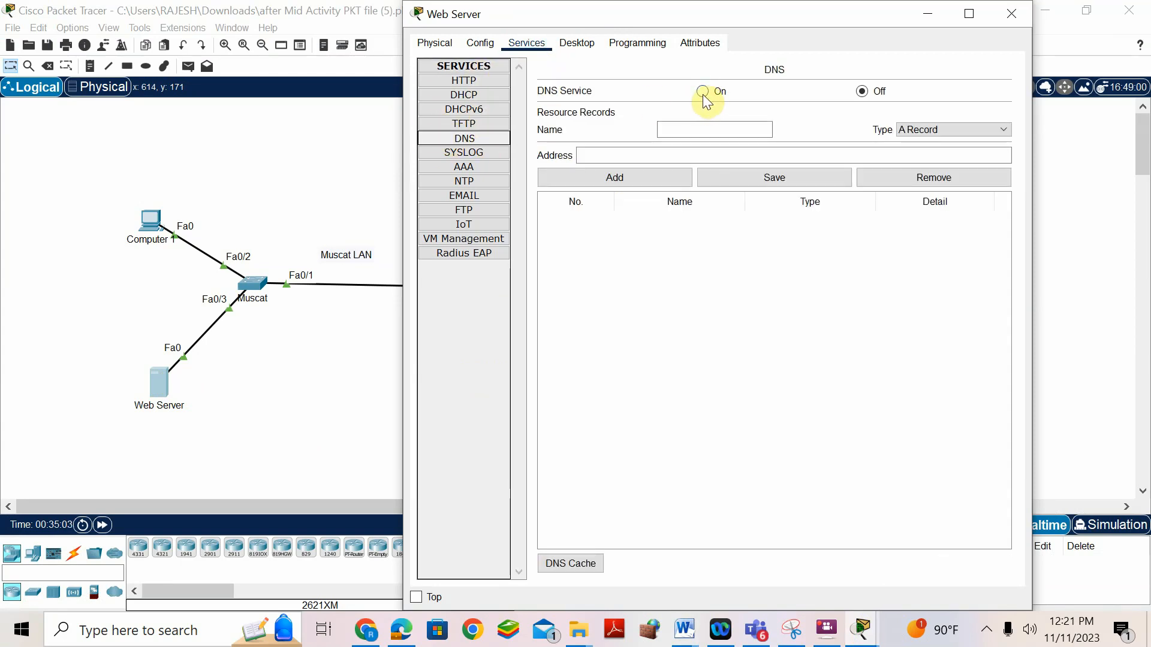
{"action": "left_click", "coordinate": [711, 92]}
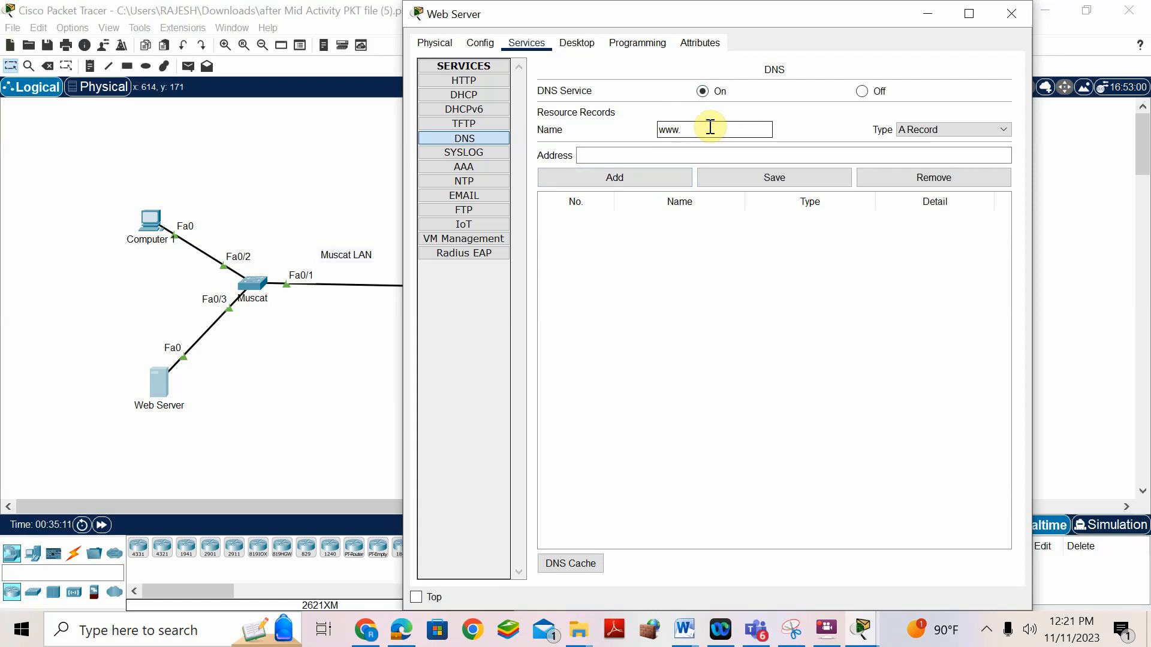
{"action": "type", "text": "google.com"}
{"action": "left_click", "coordinate": [700, 155]}
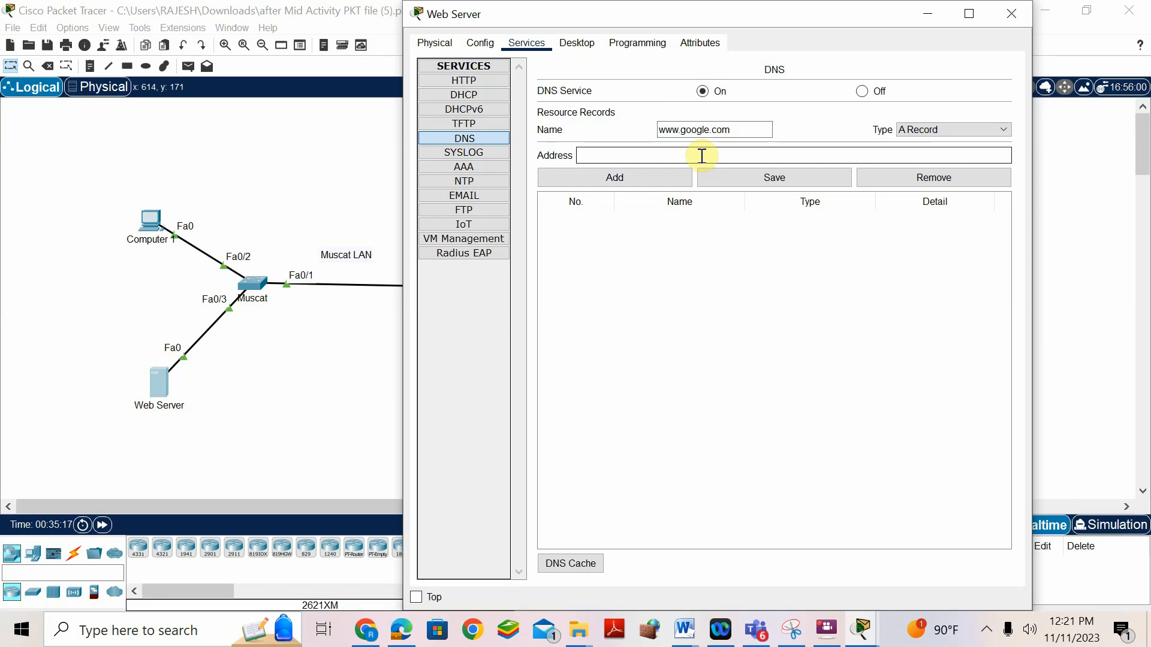
{"action": "type", "text": "68.25.4"}
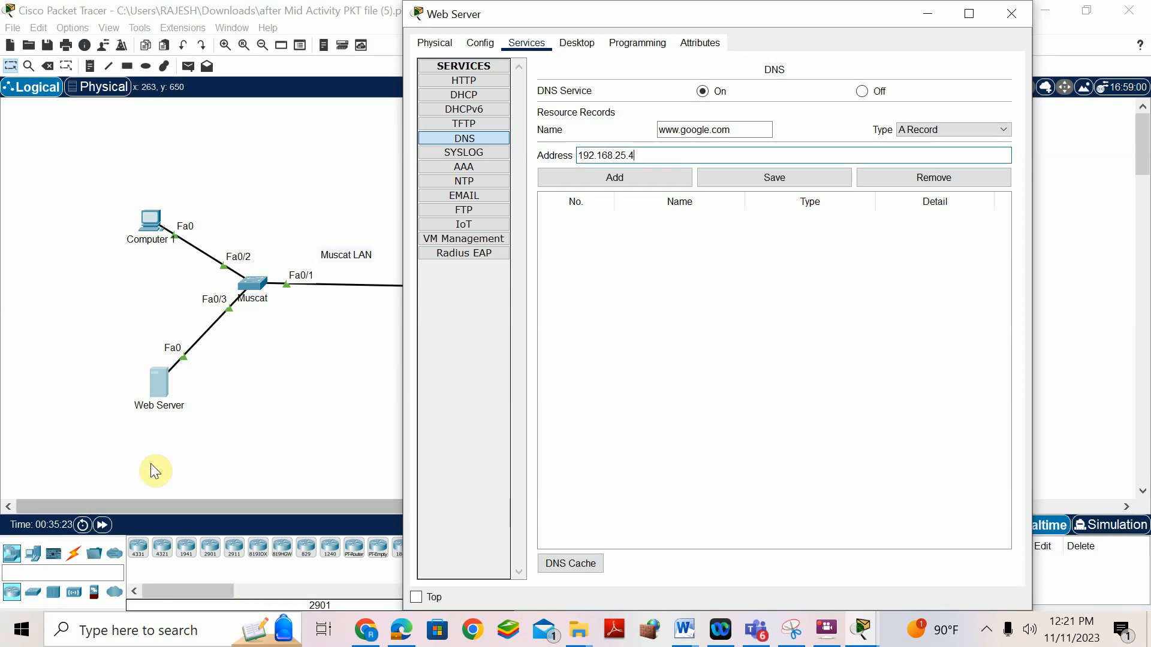
{"action": "left_click", "coordinate": [668, 180]}
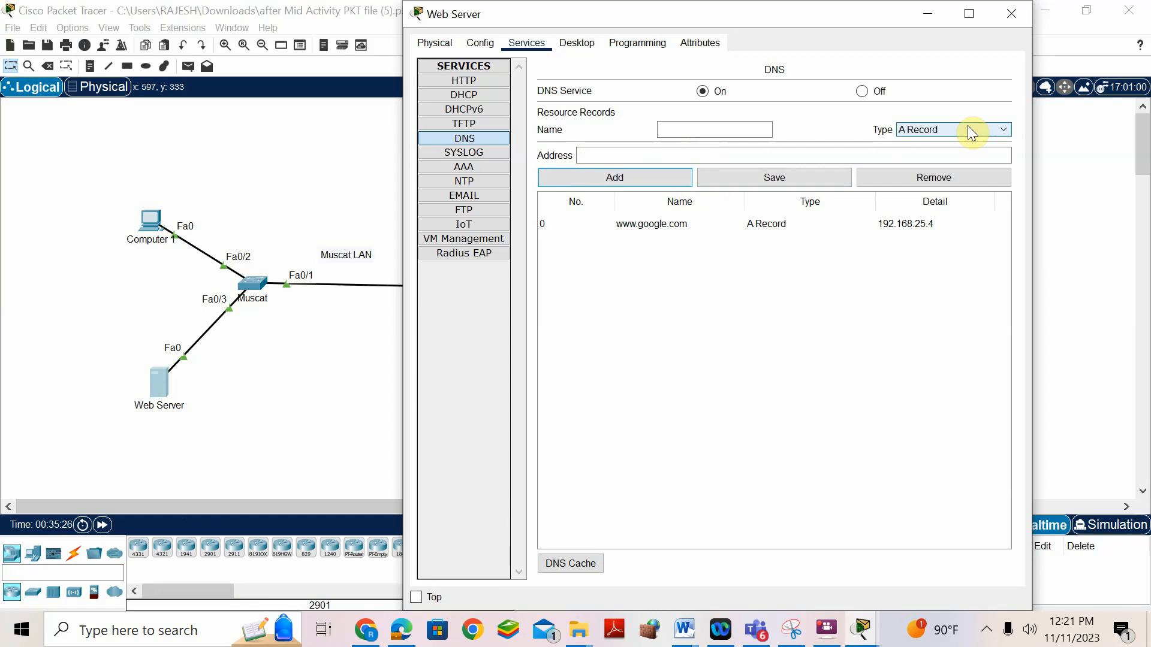
{"action": "left_click", "coordinate": [709, 225]}
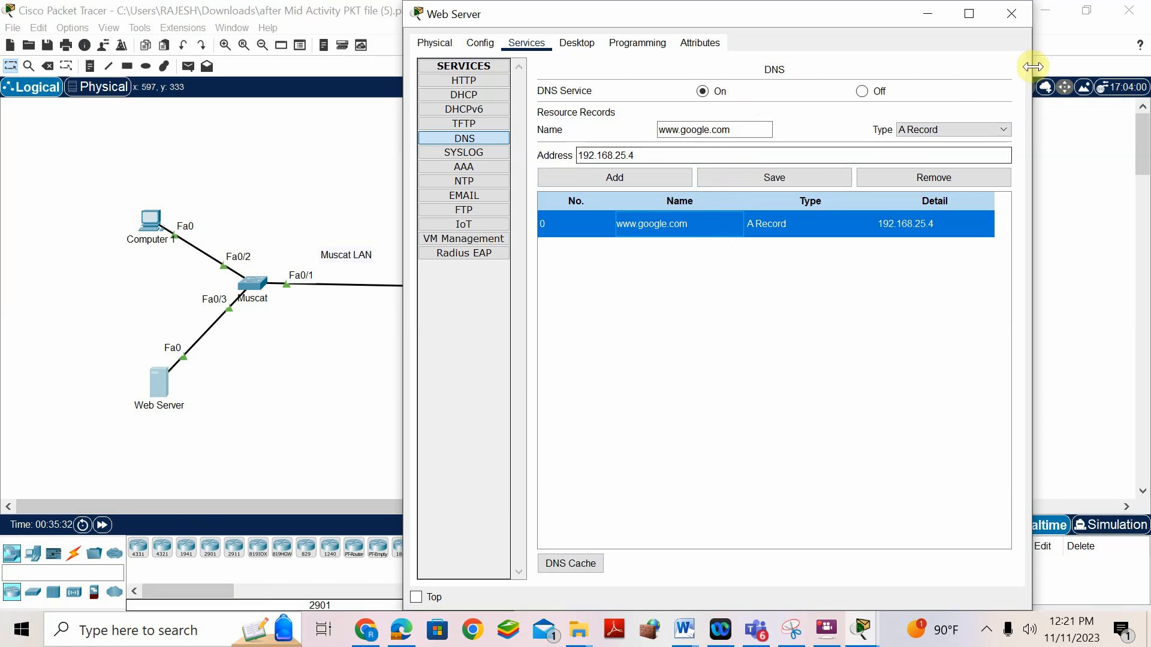
{"action": "left_click", "coordinate": [952, 127]}
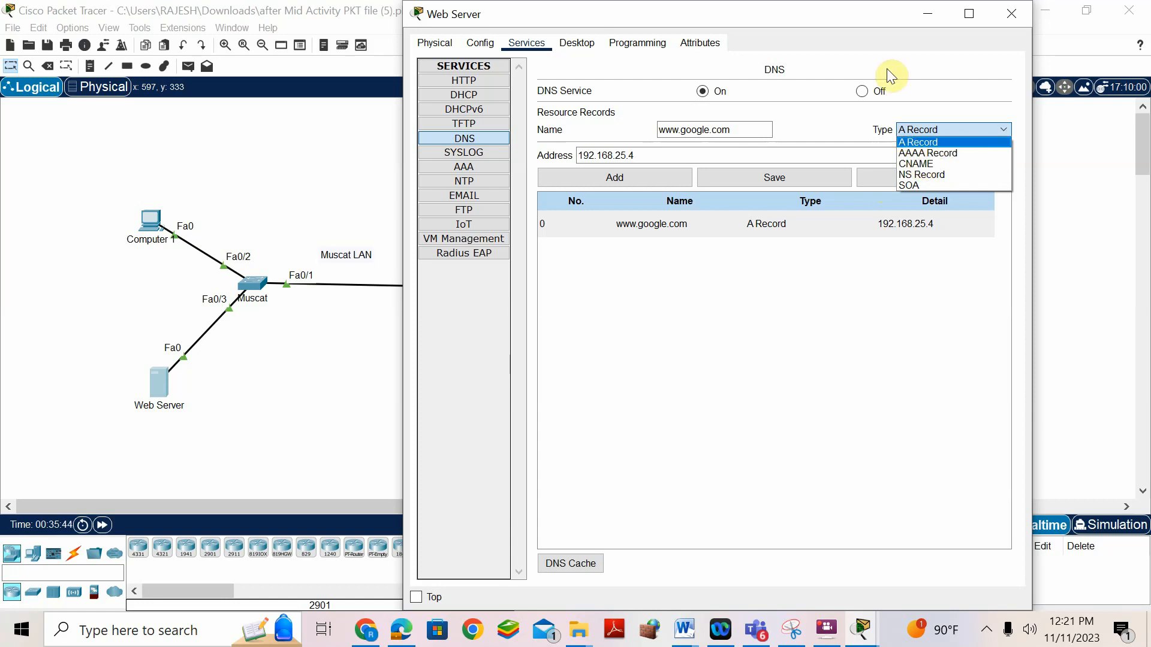
{"action": "left_click", "coordinate": [848, 431]}
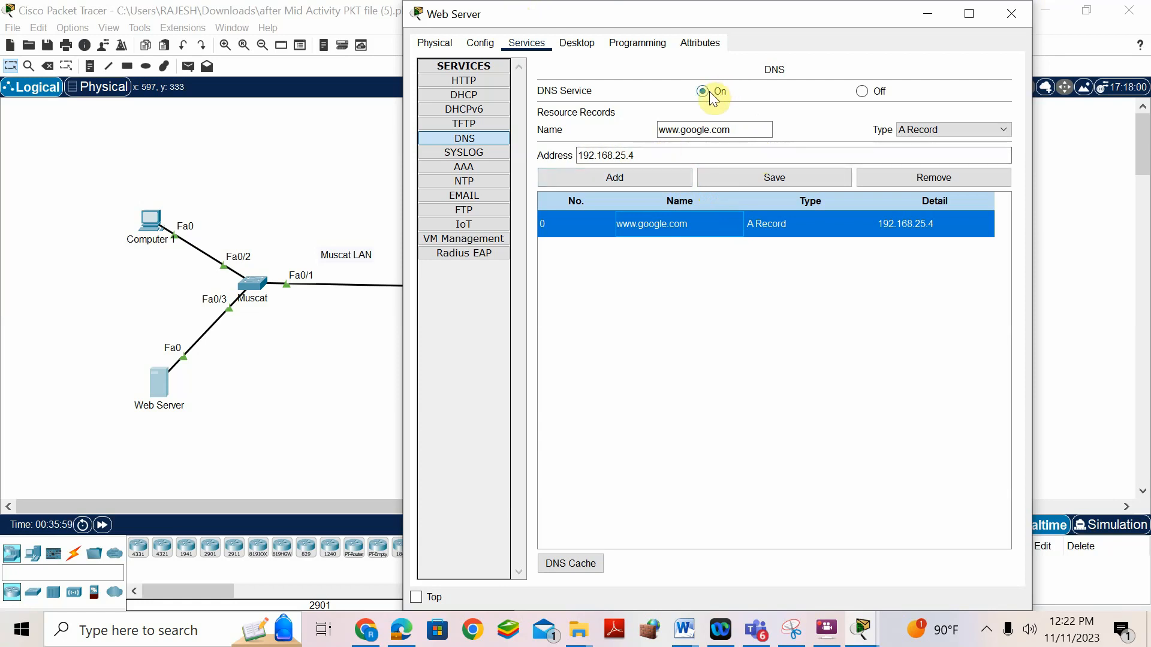
{"action": "left_click", "coordinate": [694, 223]}
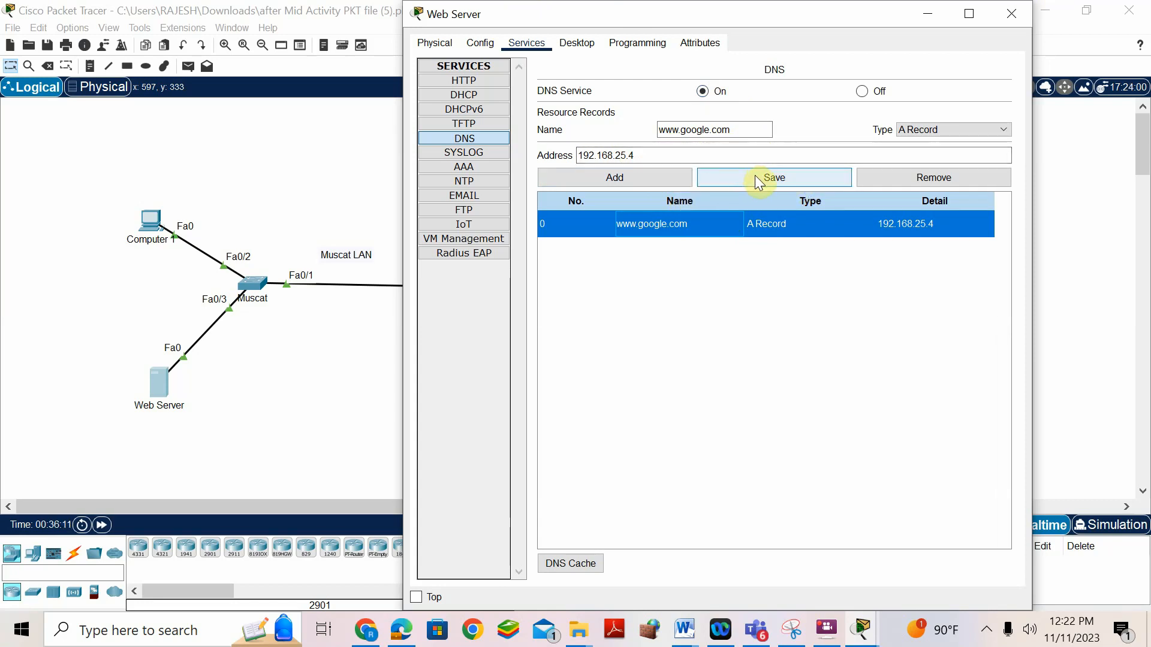
{"action": "left_click", "coordinate": [686, 626]}
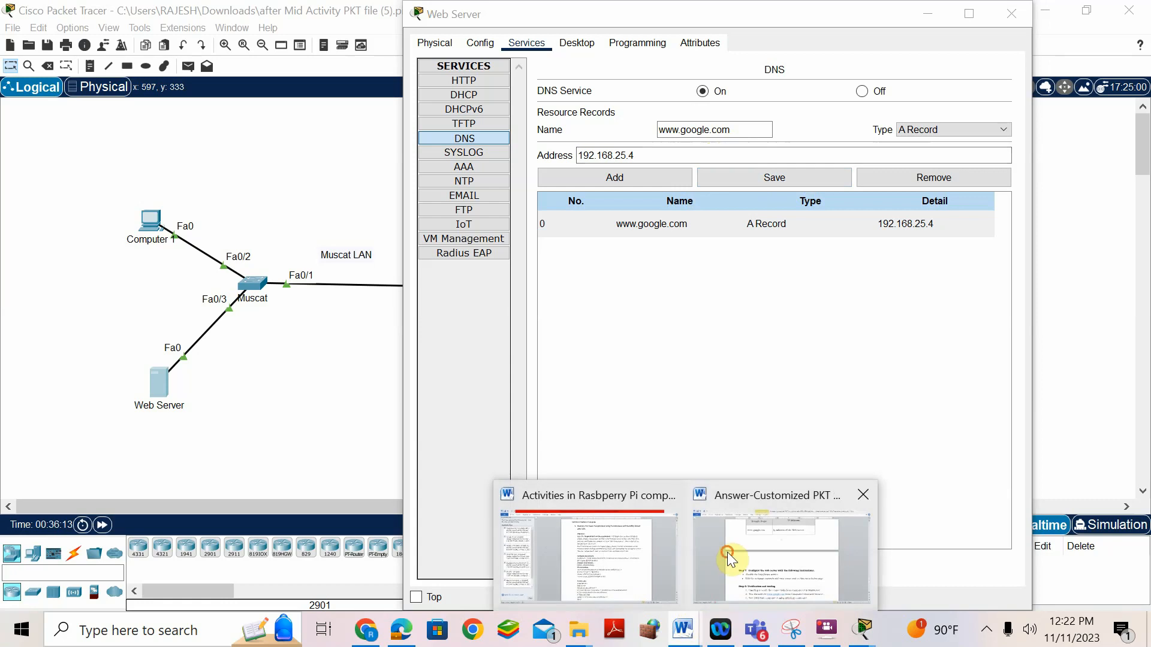
- Open the Web Server's index.html in the HTTP service editor
{"action": "left_click", "coordinate": [735, 513]}
{"action": "scroll", "coordinate": [514, 416], "scroll_direction": "down", "scroll_amount": 2}
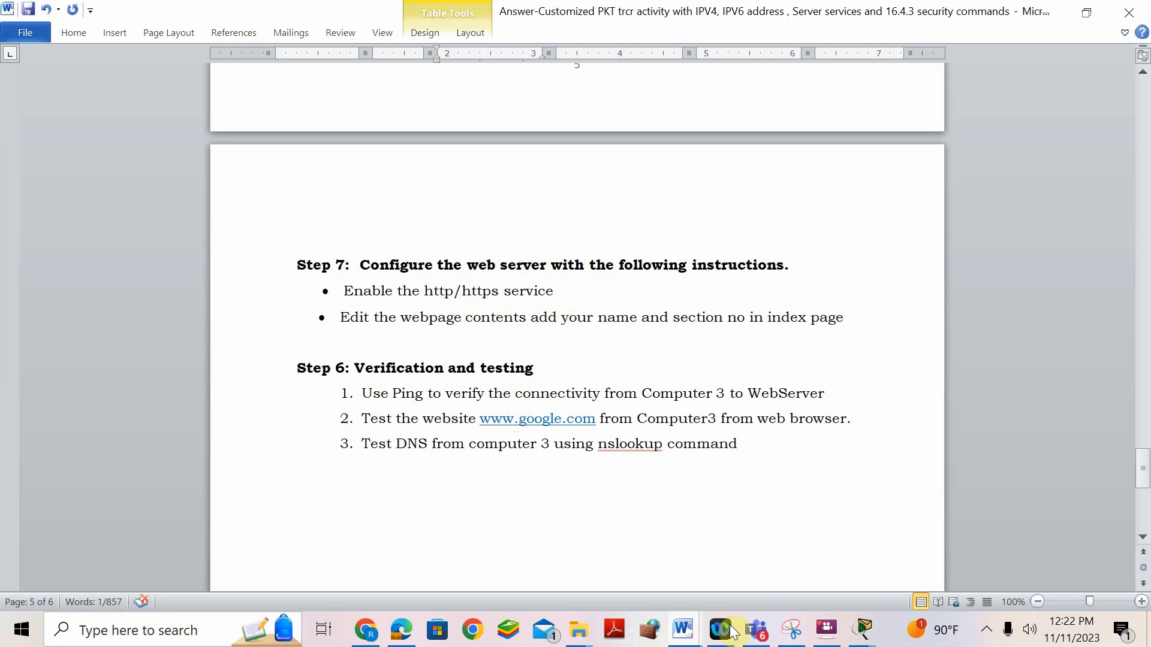
{"action": "mouse_move", "coordinate": [855, 612]}
{"action": "left_click", "coordinate": [848, 496]}
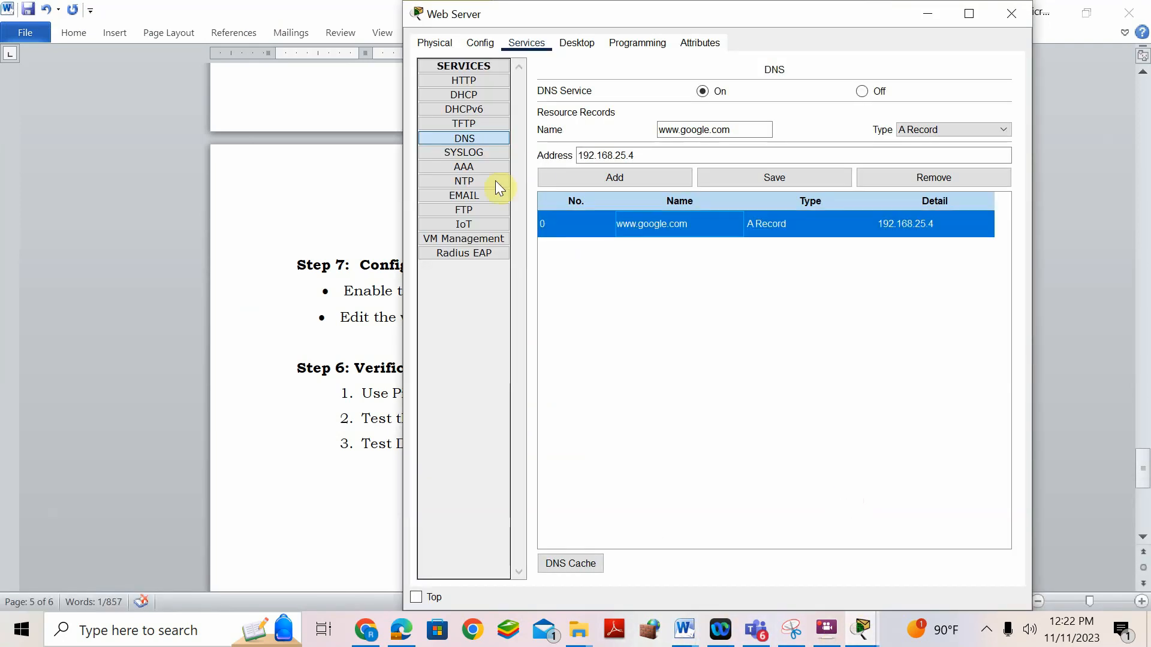
{"action": "left_click", "coordinate": [481, 81]}
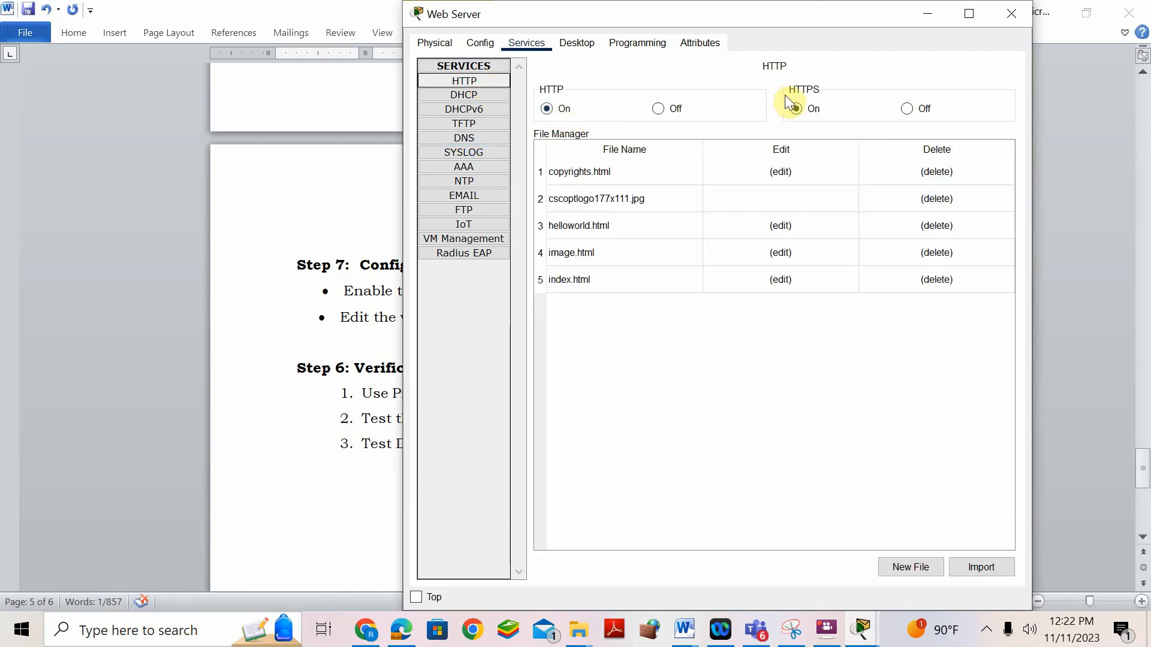
{"action": "left_click", "coordinate": [775, 279]}
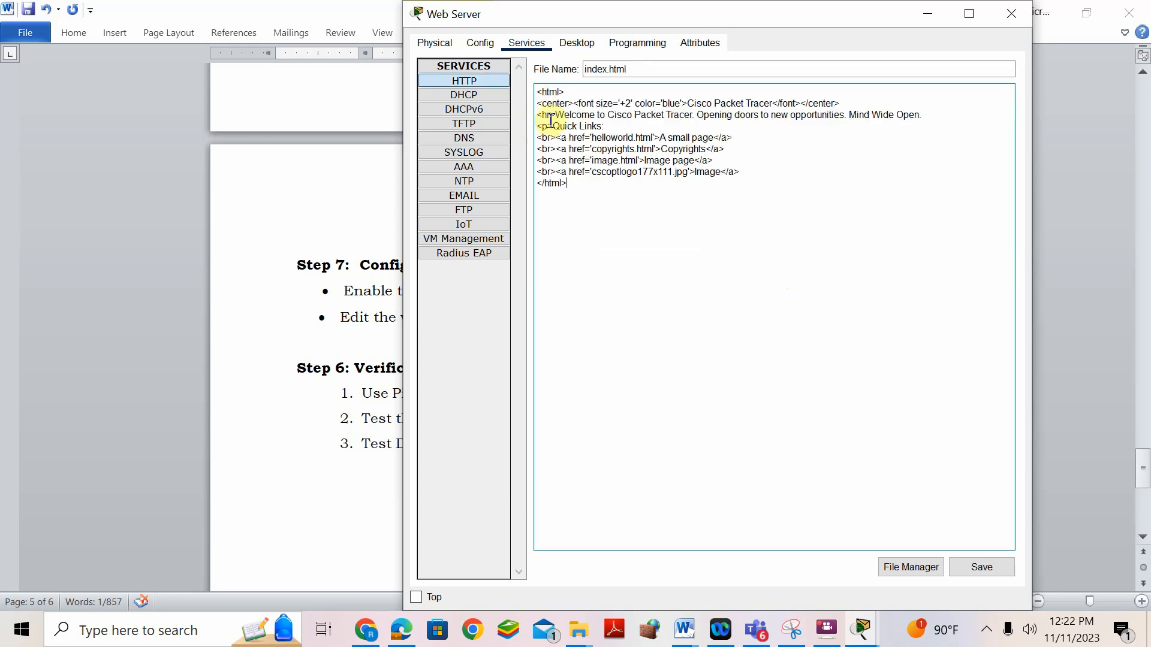
- Replace the welcome message with the student ID and name, and save over index.html
{"action": "left_click_drag", "start_coordinate": [555, 116], "coordinate": [940, 111]}
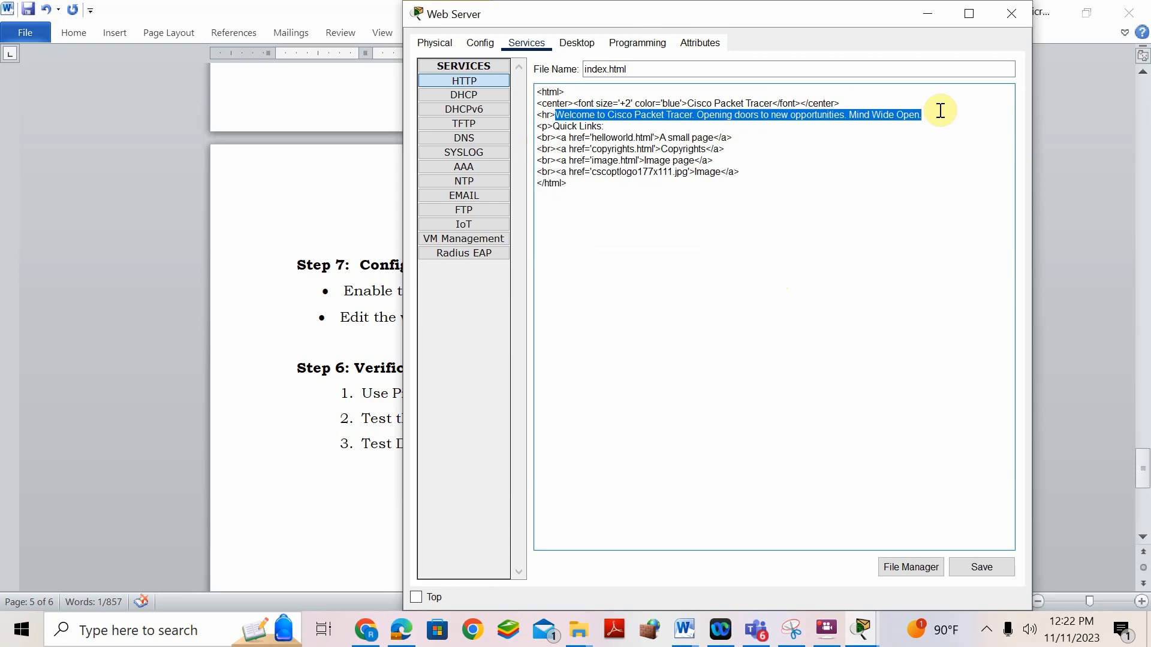
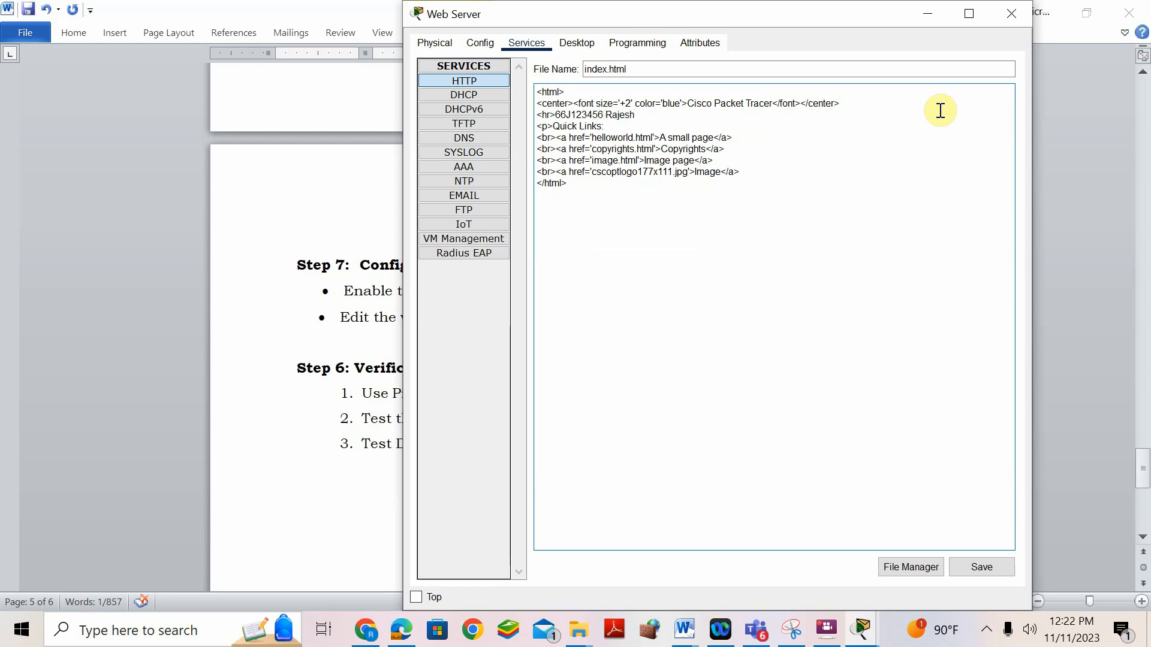
{"action": "left_click", "coordinate": [982, 569]}
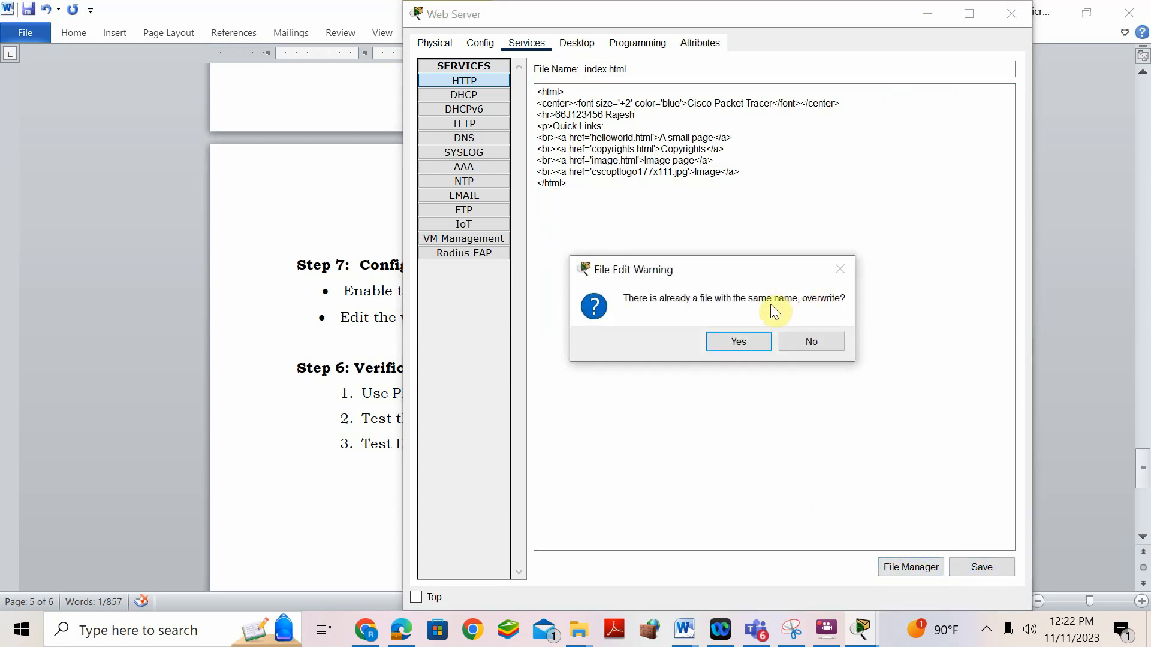
{"action": "left_click", "coordinate": [750, 339]}
- Close the Web Server and open Computer 3's Command Prompt
{"action": "left_click", "coordinate": [1010, 14]}
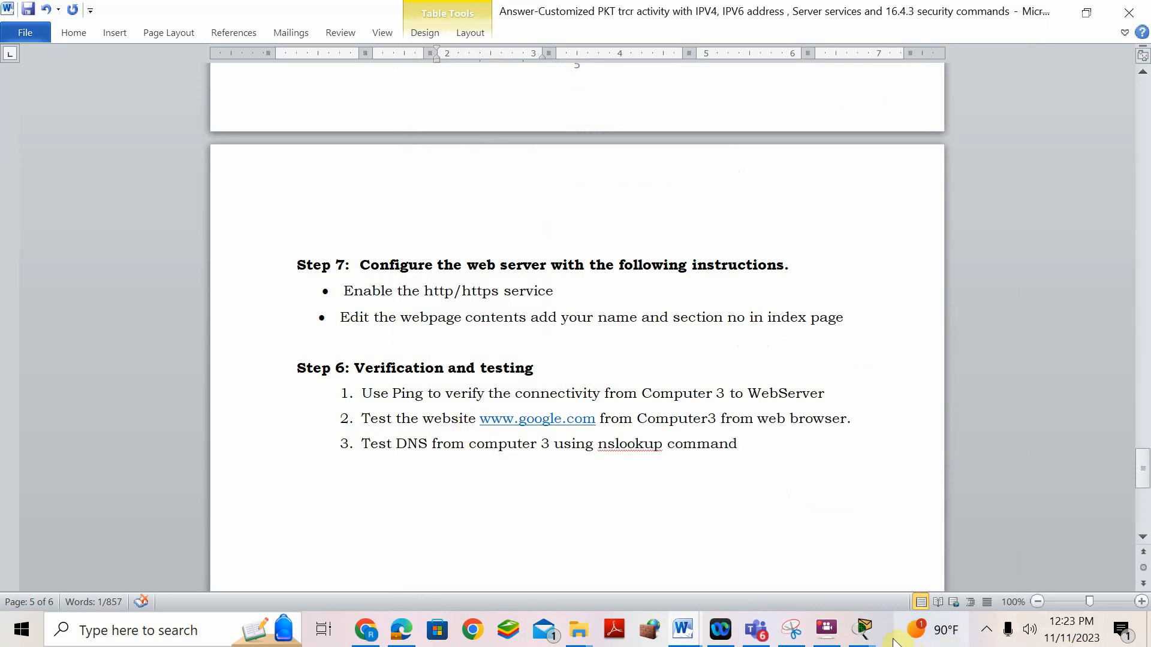
{"action": "left_click", "coordinate": [862, 636]}
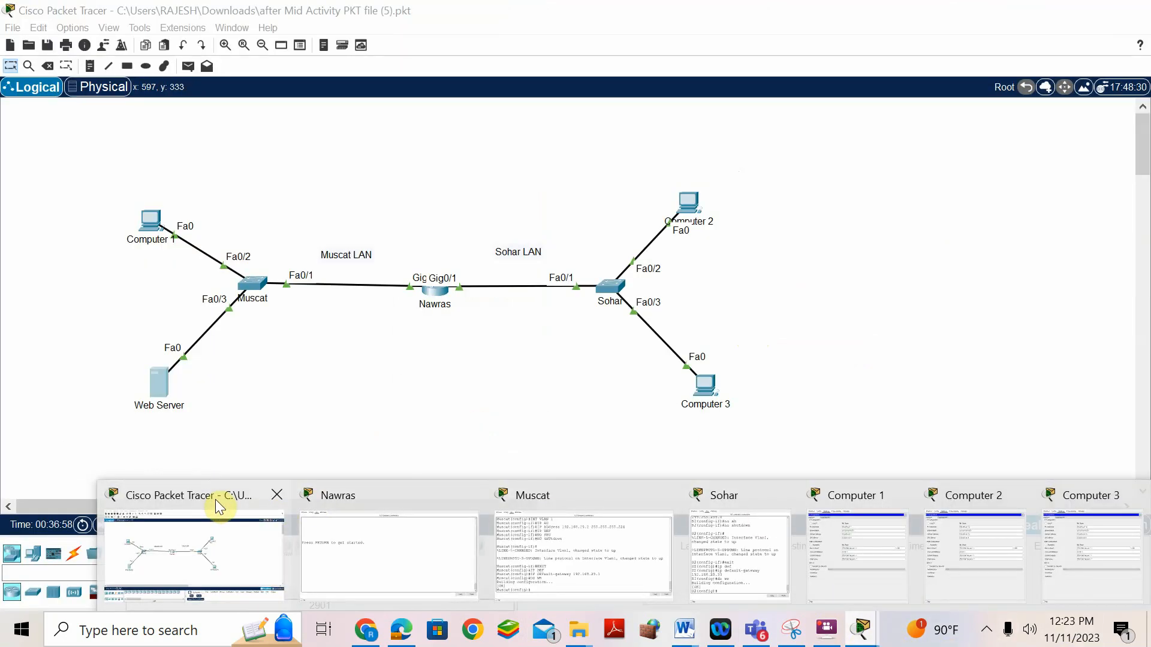
{"action": "left_click", "coordinate": [216, 500]}
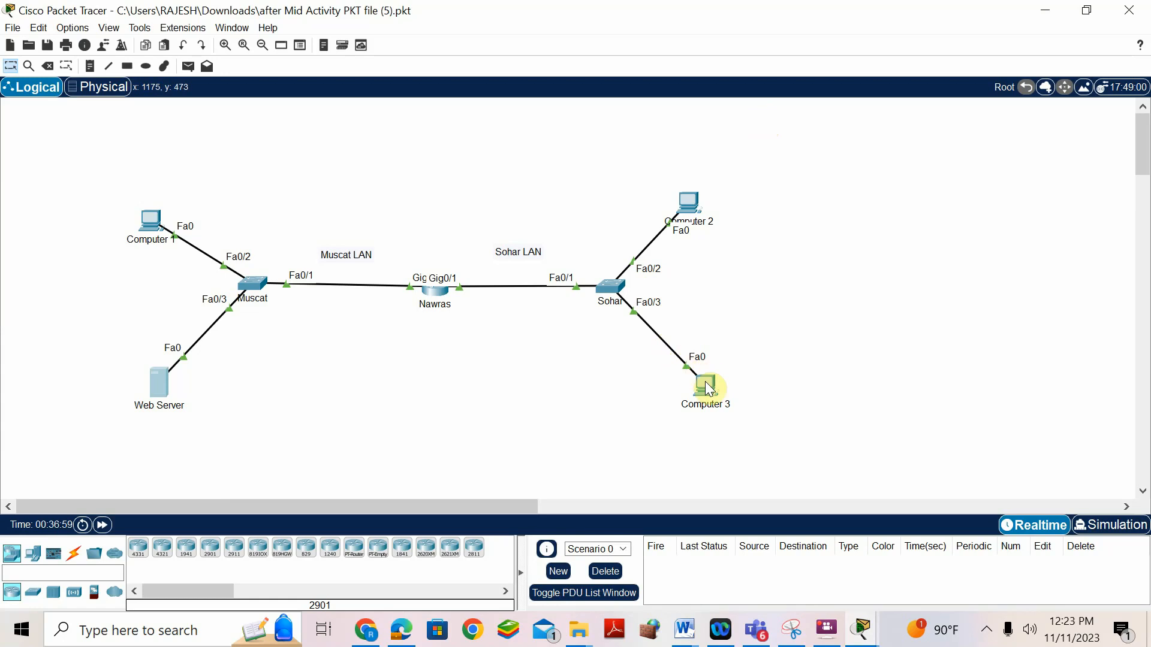
{"action": "left_click", "coordinate": [706, 384]}
{"action": "left_click", "coordinate": [350, 139]}
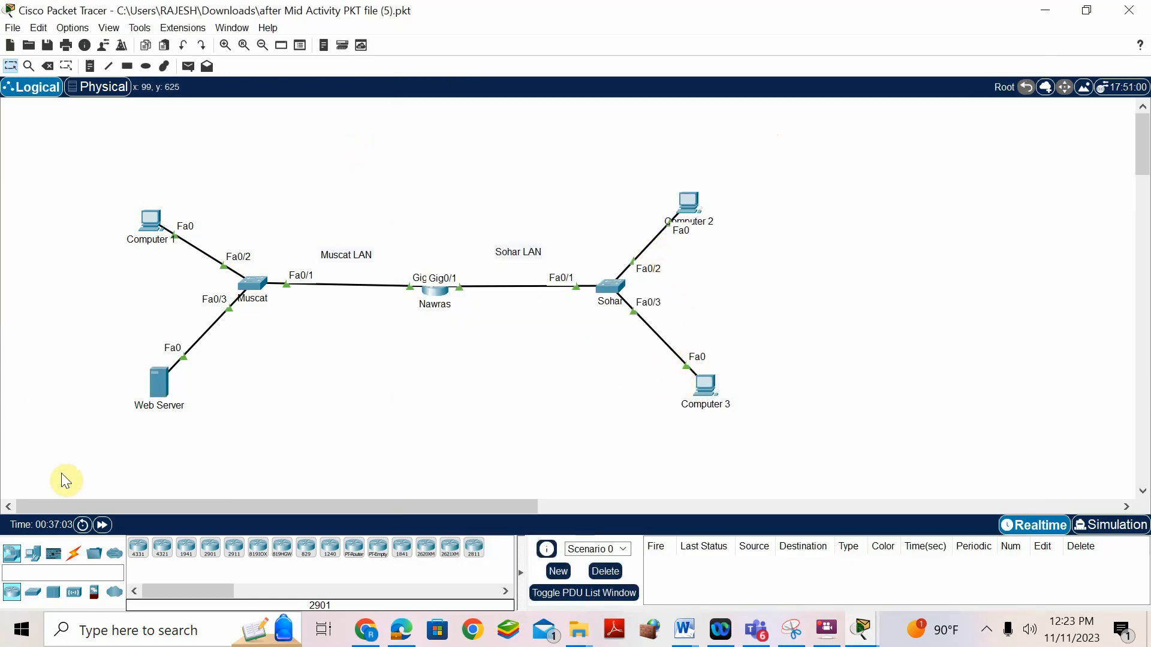
{"action": "left_click", "coordinate": [709, 379]}
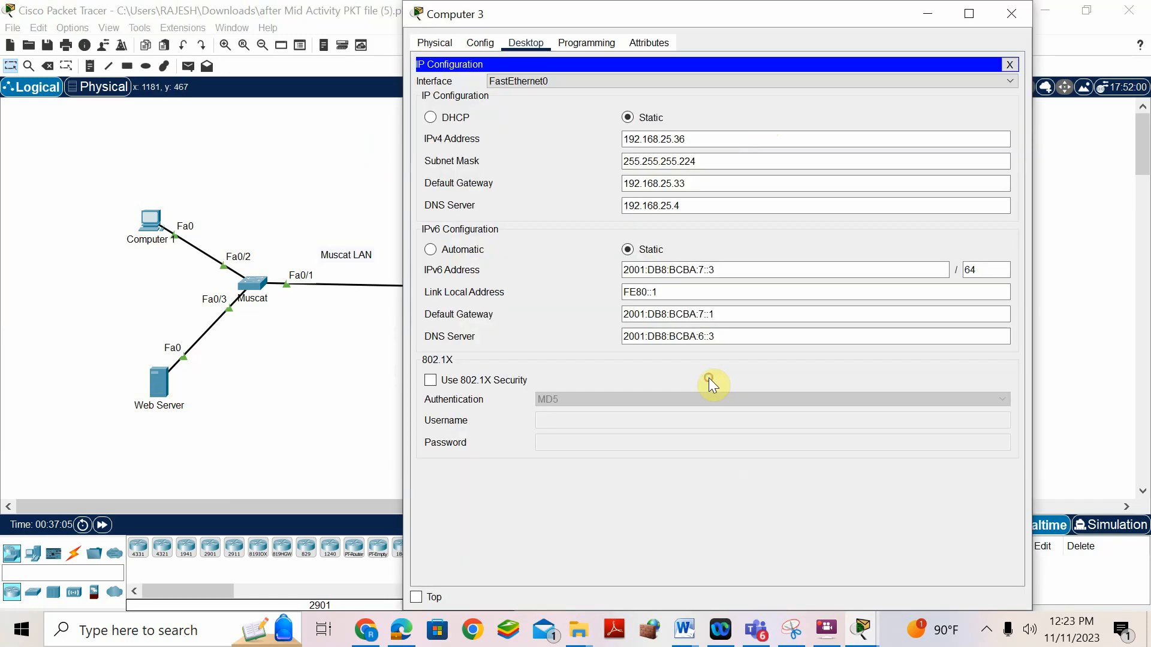
{"action": "left_click", "coordinate": [1009, 64]}
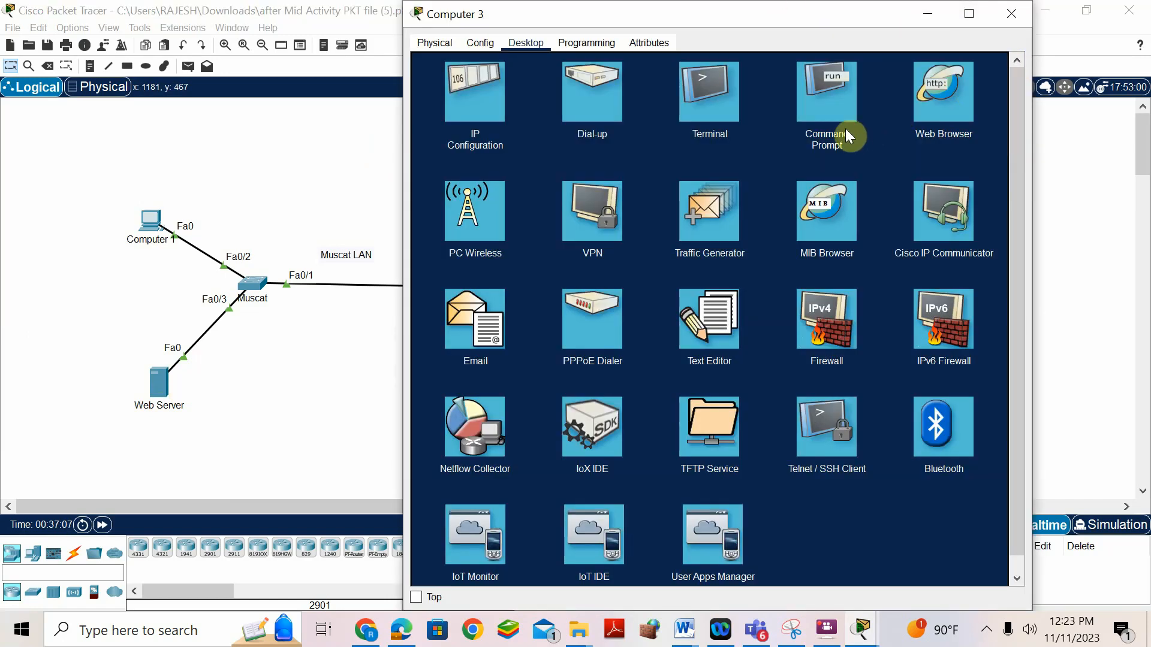
{"action": "left_click", "coordinate": [833, 108]}
- Run ping 192.168.25.4 twice from Computer 3
{"action": "type", "text": "p"}
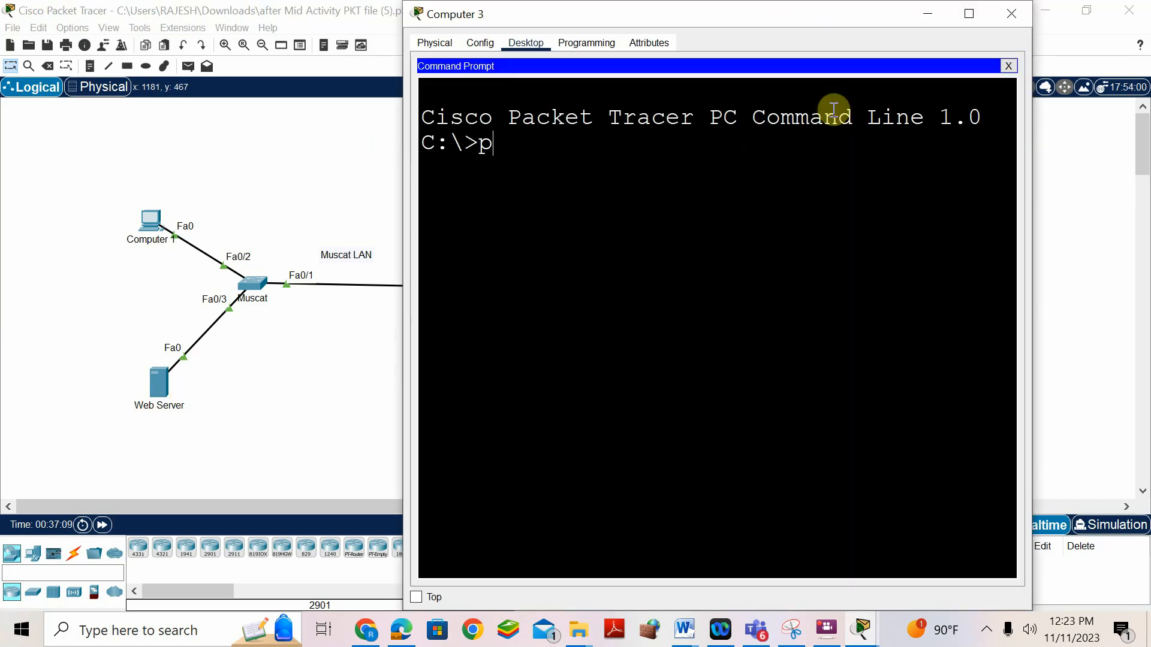
{"action": "type", "text": "ing 1"}
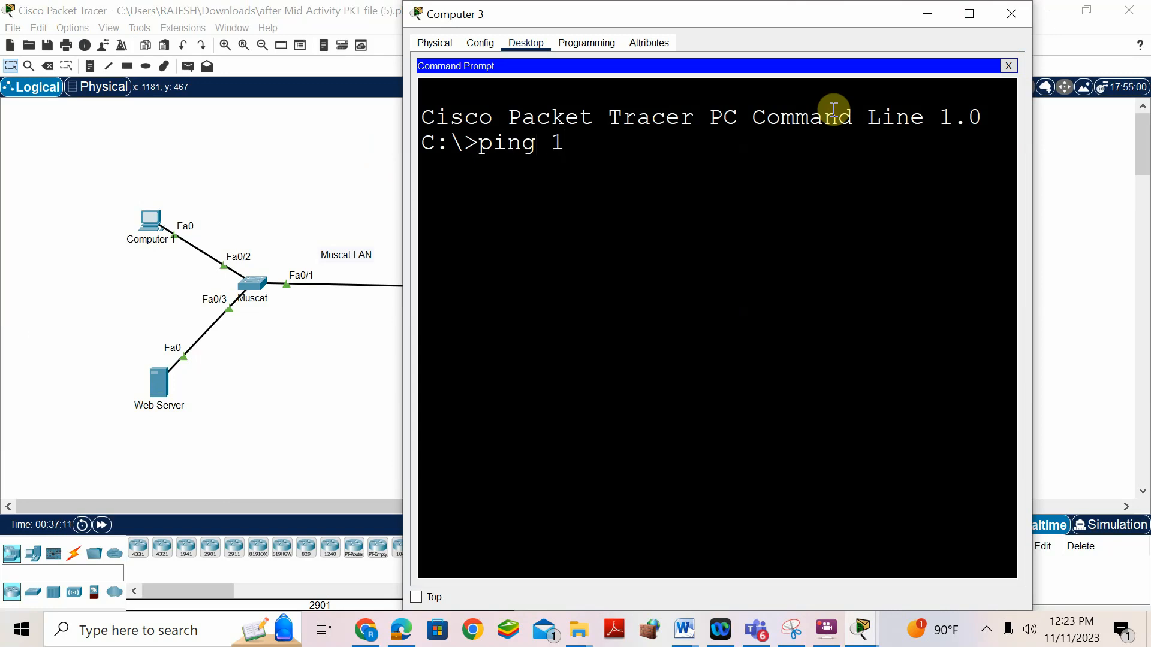
{"action": "type", "text": "92.168"}
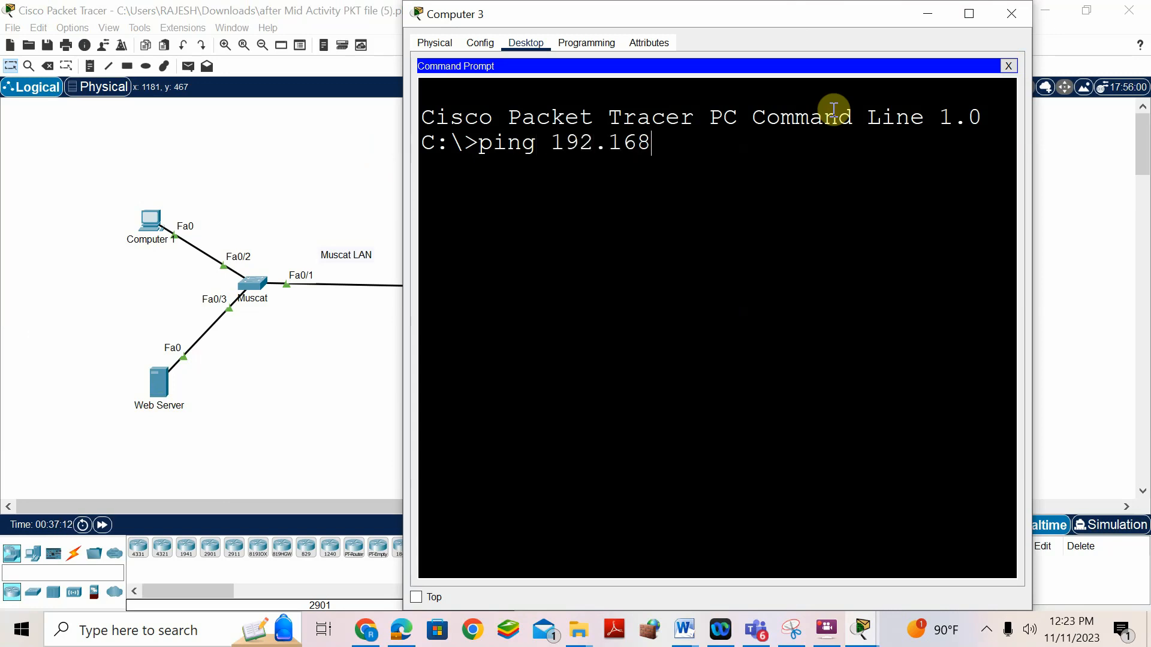
{"action": "type", "text": ".25.4"}
{"action": "key", "text": "Return"}
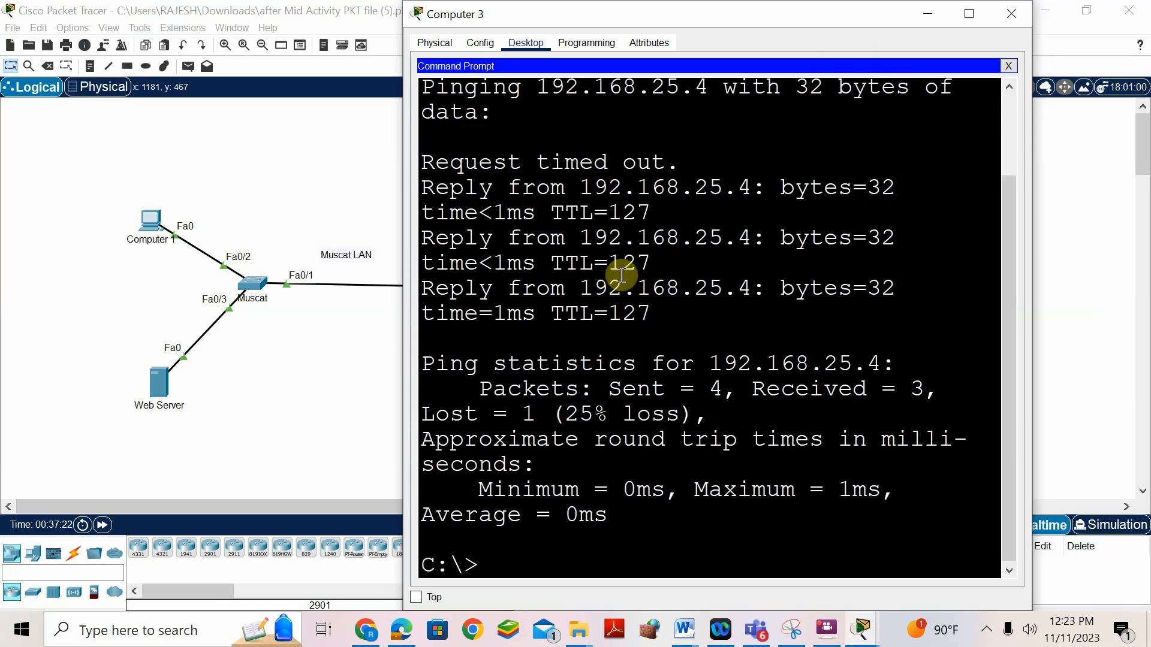
{"action": "key", "text": "Up"}
{"action": "key", "text": "Return"}
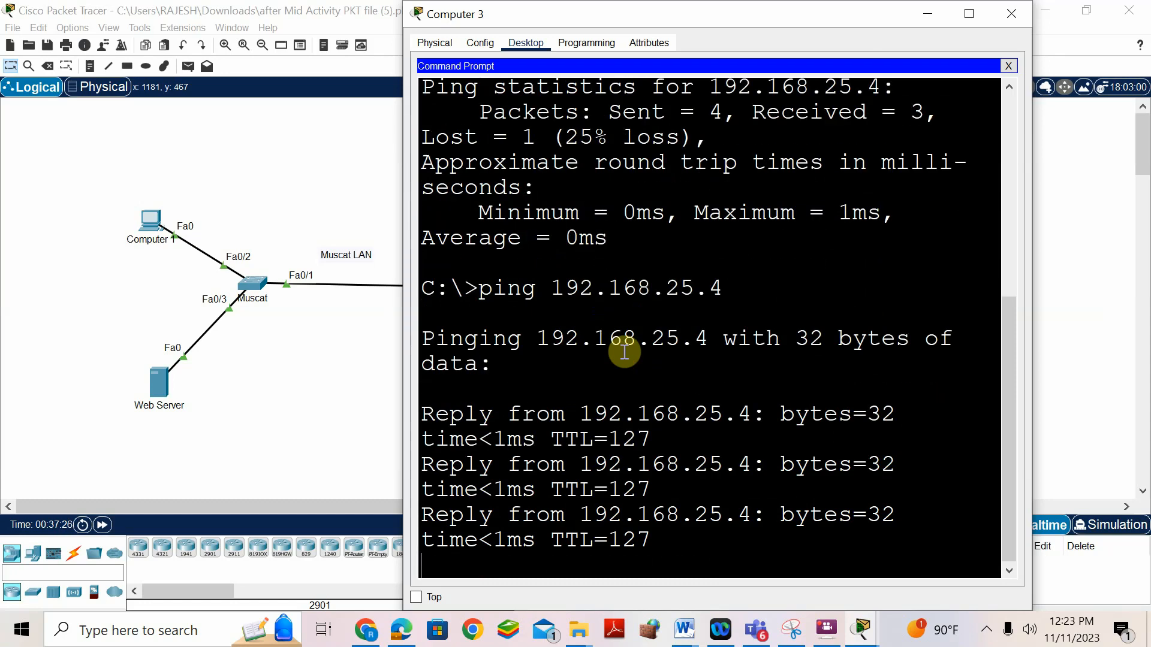
{"action": "mouse_move", "coordinate": [683, 630]}
{"action": "left_click", "coordinate": [718, 607]}
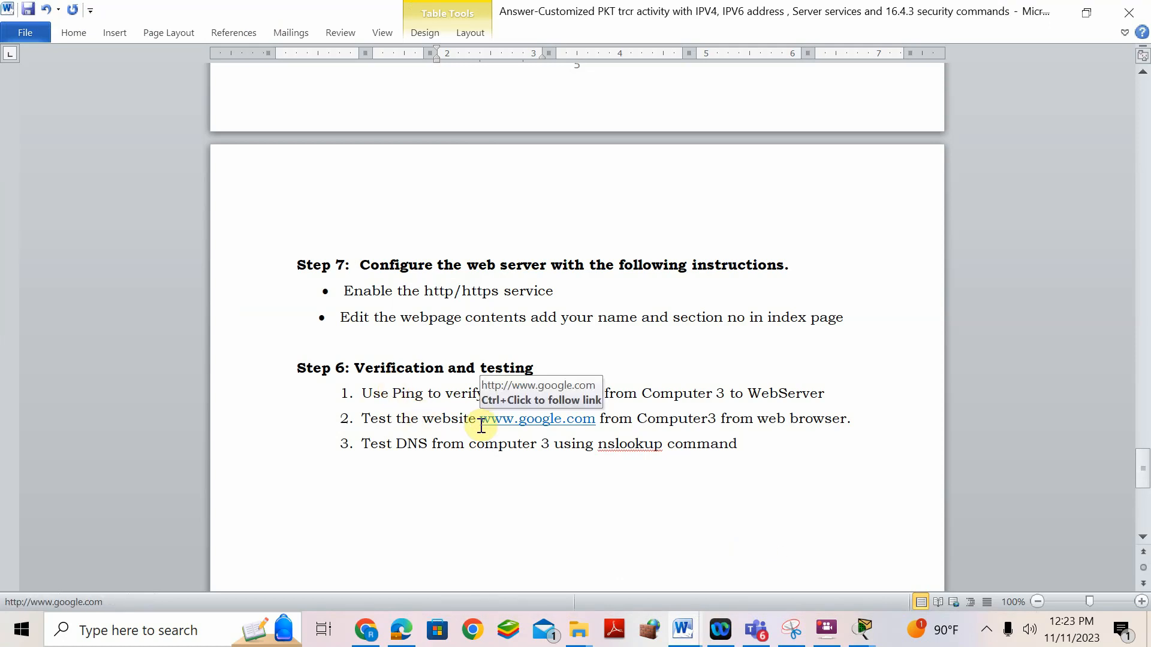
{"action": "left_click", "coordinate": [863, 631]}
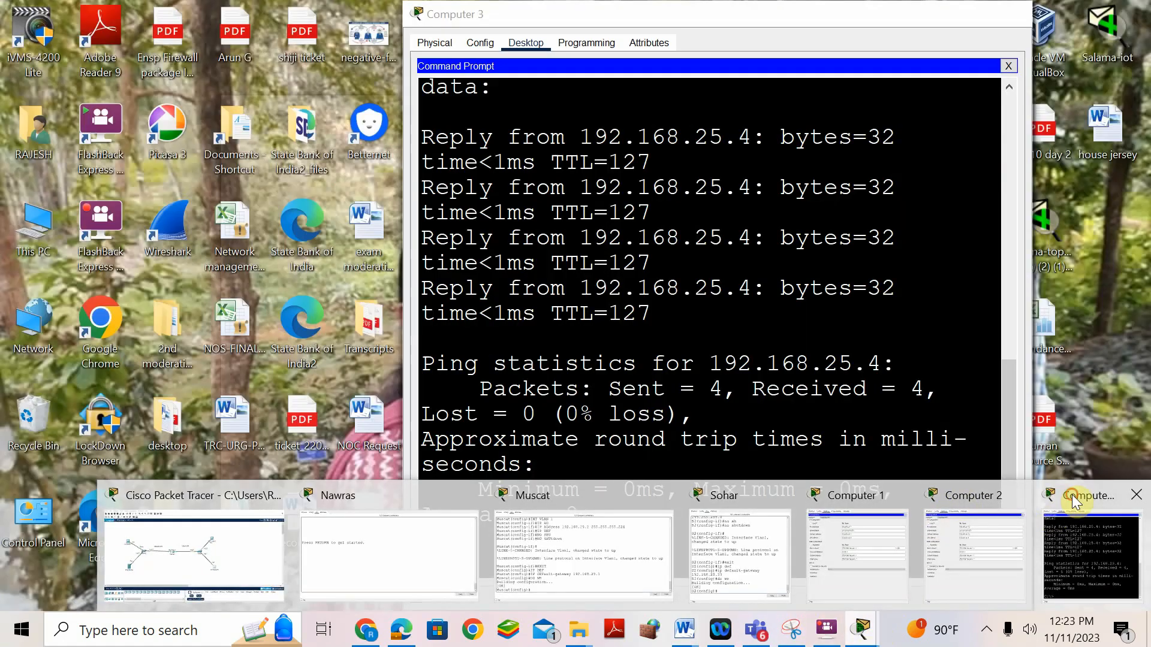
{"action": "left_click", "coordinate": [1050, 516]}
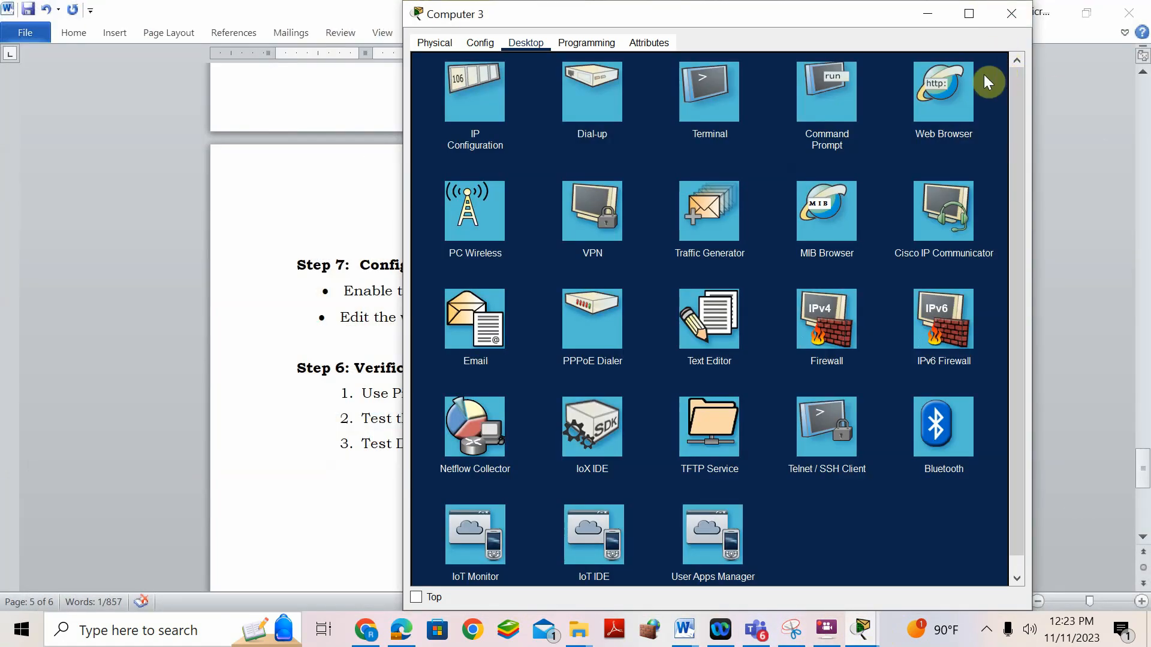
{"action": "left_click", "coordinate": [1008, 65]}
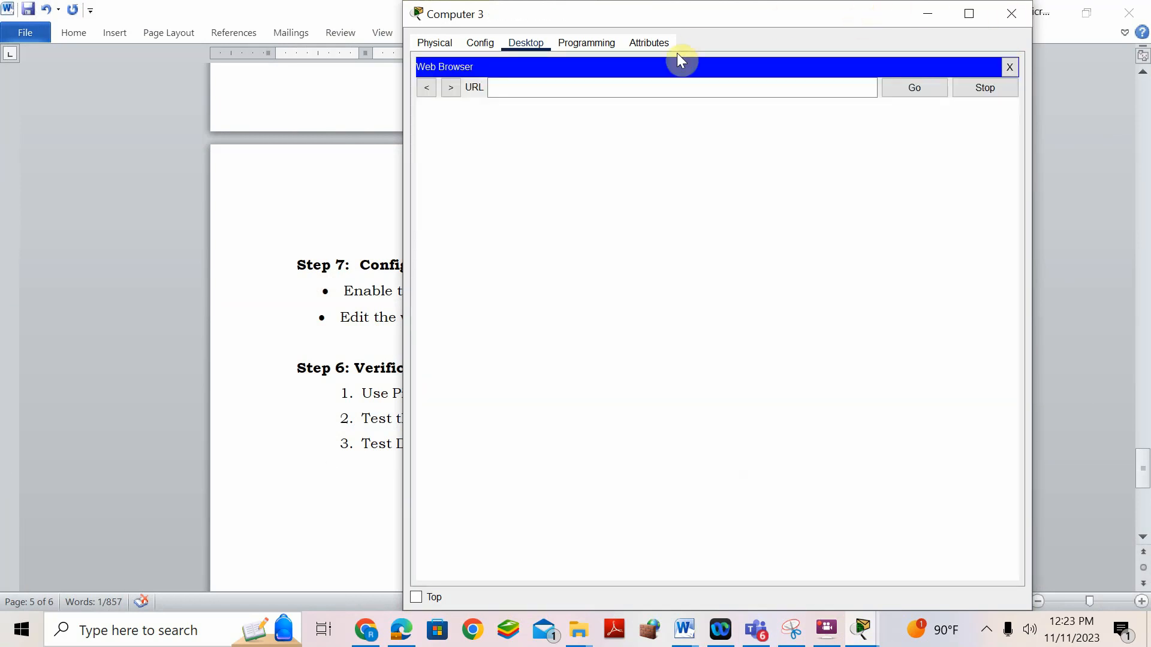
{"action": "left_click", "coordinate": [679, 84]}
{"action": "type", "text": "ww"}
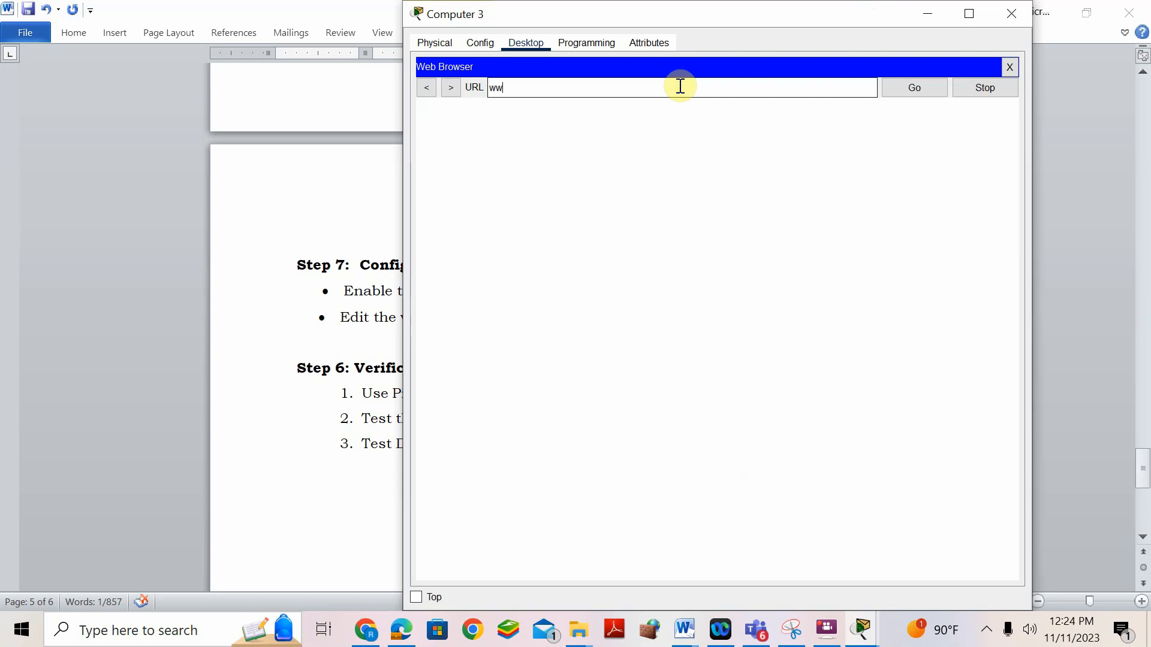
{"action": "type", "text": "w.google.com"}
{"action": "left_click", "coordinate": [905, 91]}
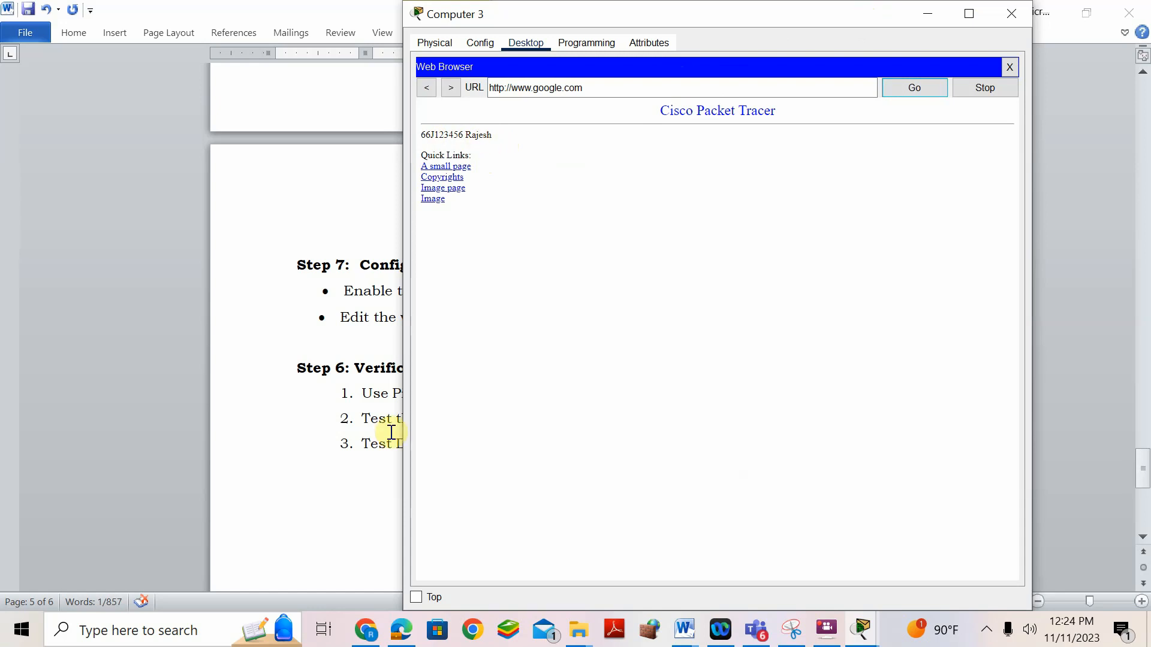
{"action": "left_click", "coordinate": [365, 446]}
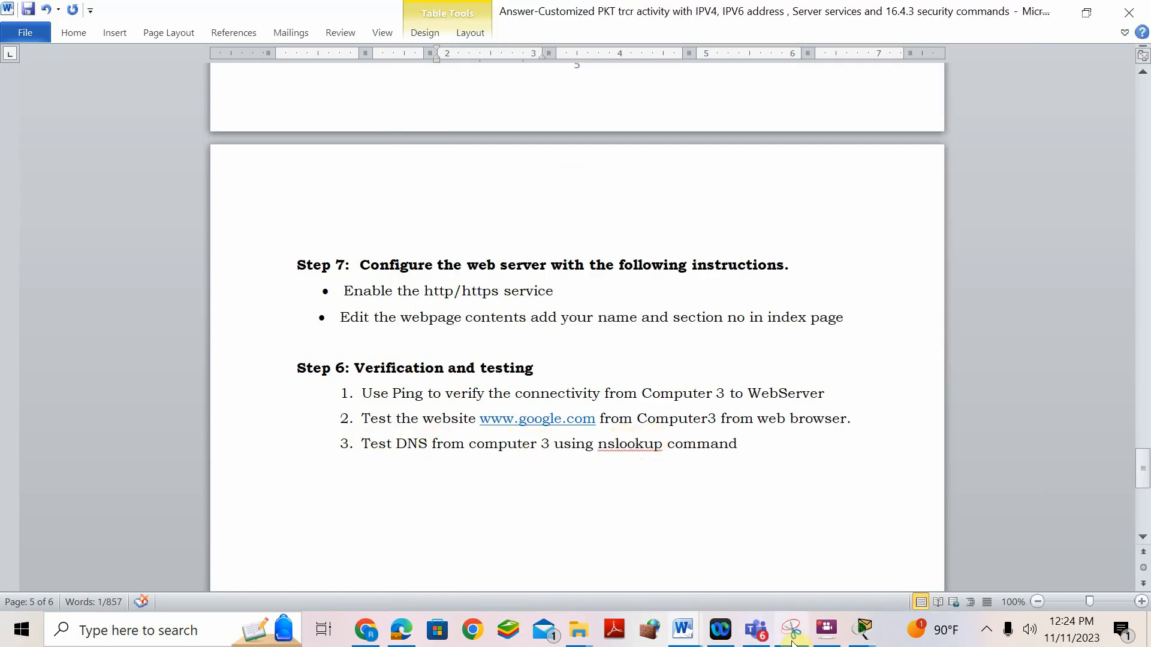
{"action": "mouse_move", "coordinate": [858, 632]}
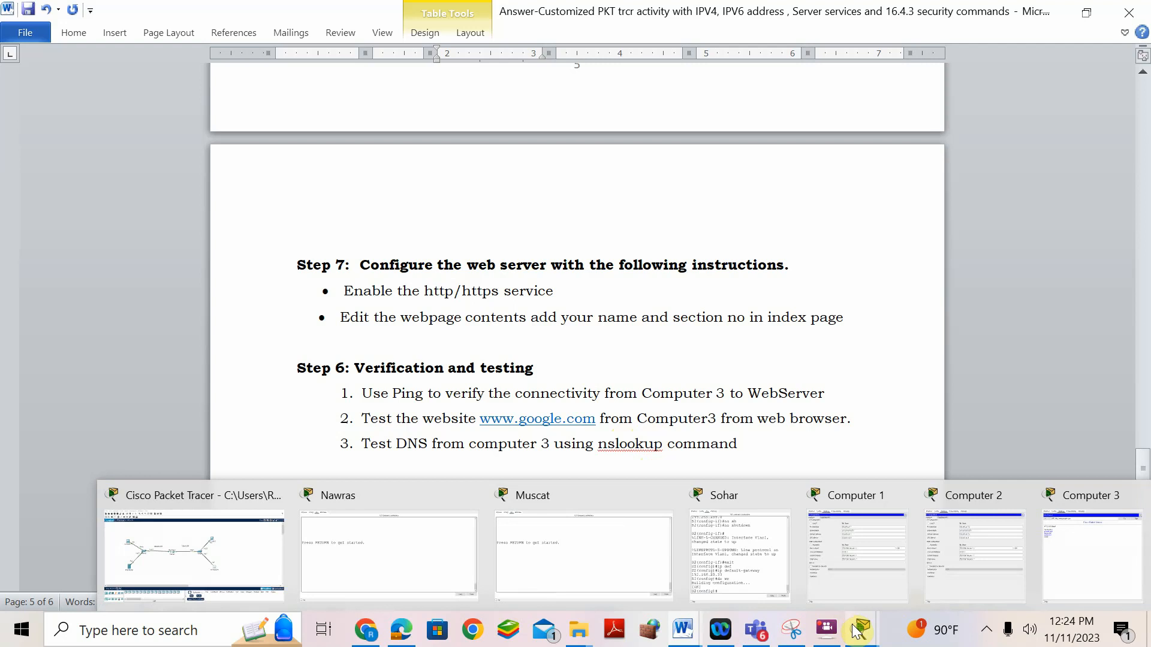
{"action": "left_click", "coordinate": [1108, 505]}
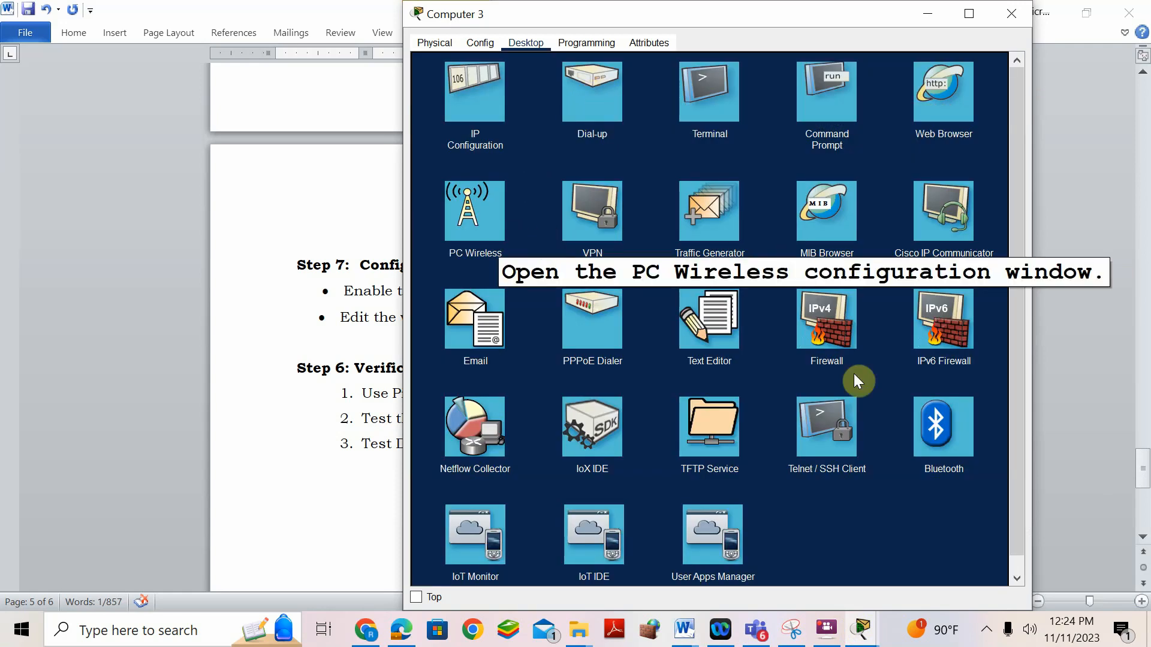
{"action": "left_click", "coordinate": [825, 107]}
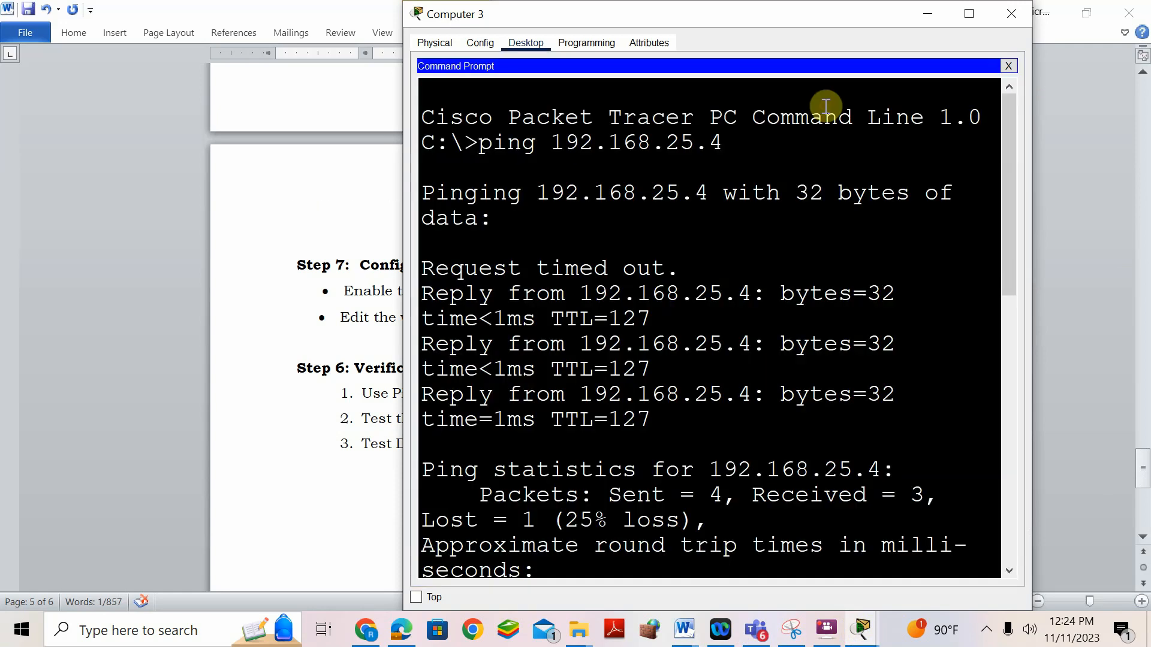
{"action": "scroll", "coordinate": [722, 545], "scroll_direction": "down", "scroll_amount": 10}
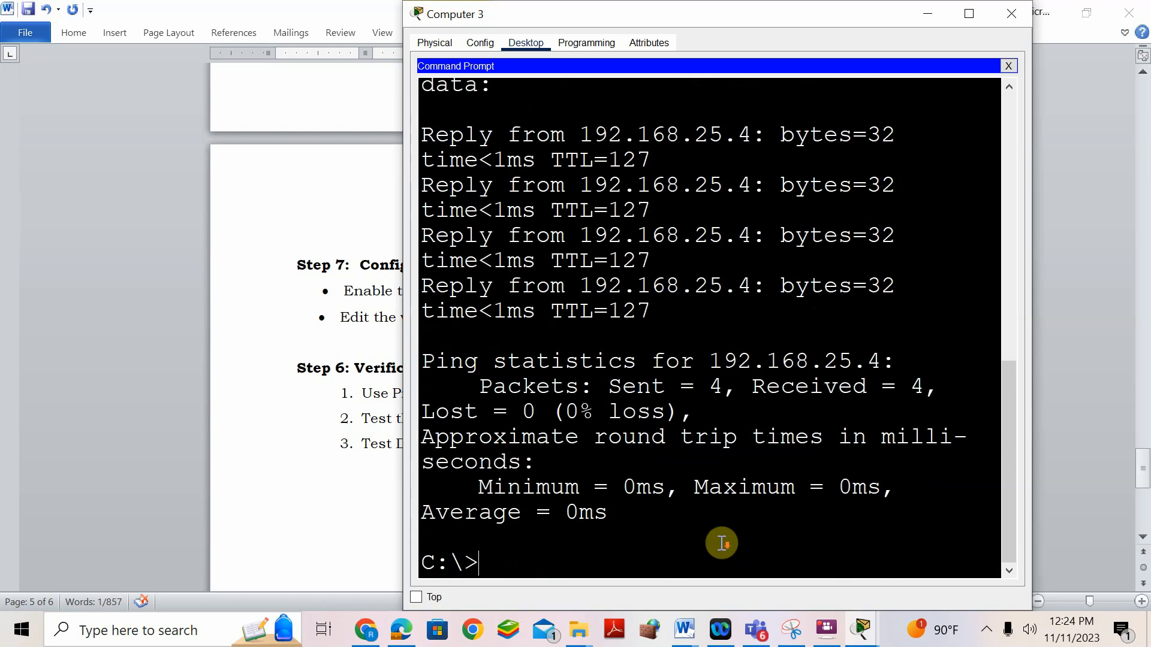
{"action": "type", "text": "nslookup"}
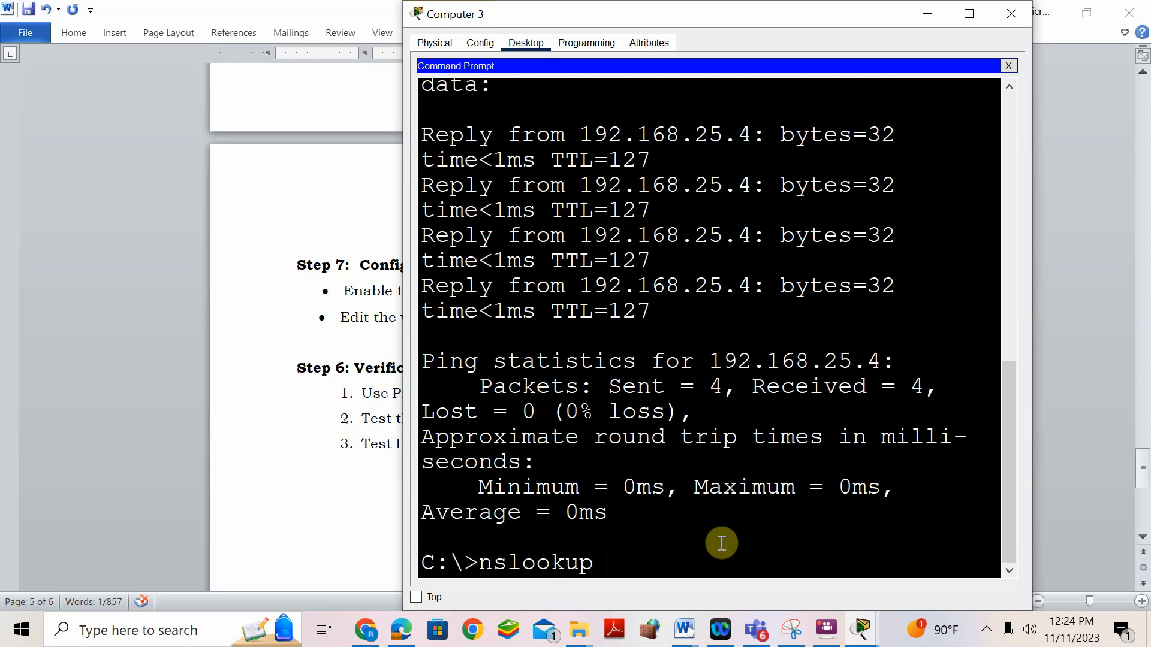
{"action": "type", "text": " www.google.com"}
{"action": "key", "text": "Return"}
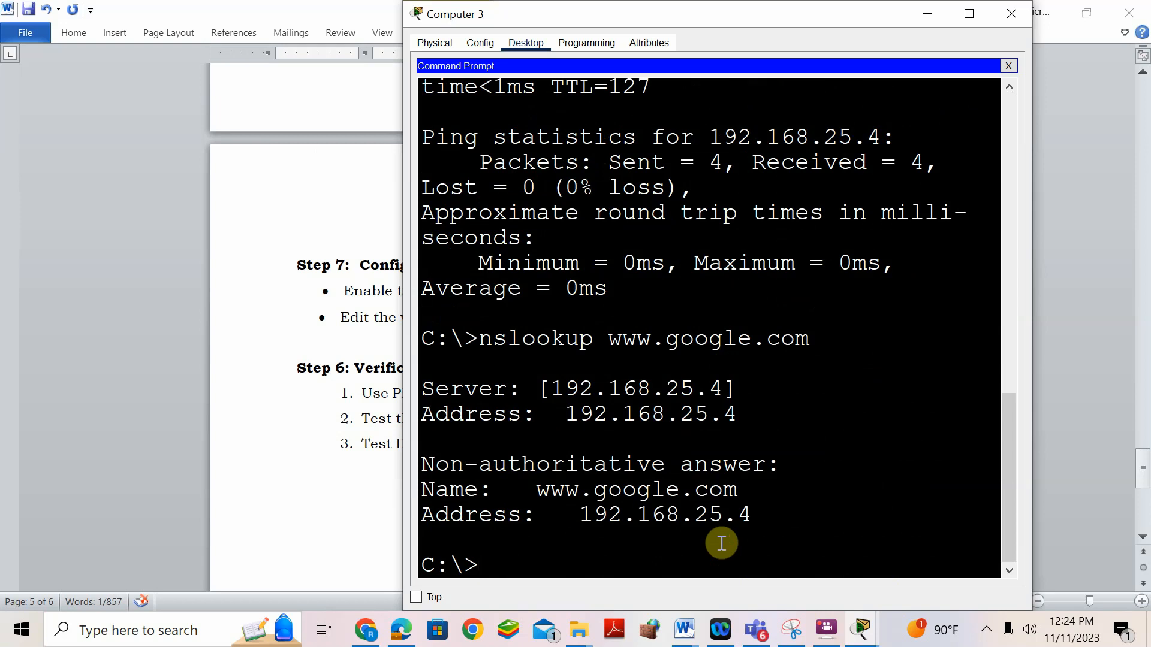
{"action": "left_click_drag", "start_coordinate": [516, 491], "coordinate": [741, 487]}
{"action": "left_click_drag", "start_coordinate": [498, 382], "coordinate": [767, 407]}
{"action": "left_click_drag", "start_coordinate": [776, 465], "coordinate": [442, 470]}
{"action": "left_click_drag", "start_coordinate": [537, 489], "coordinate": [723, 489]}
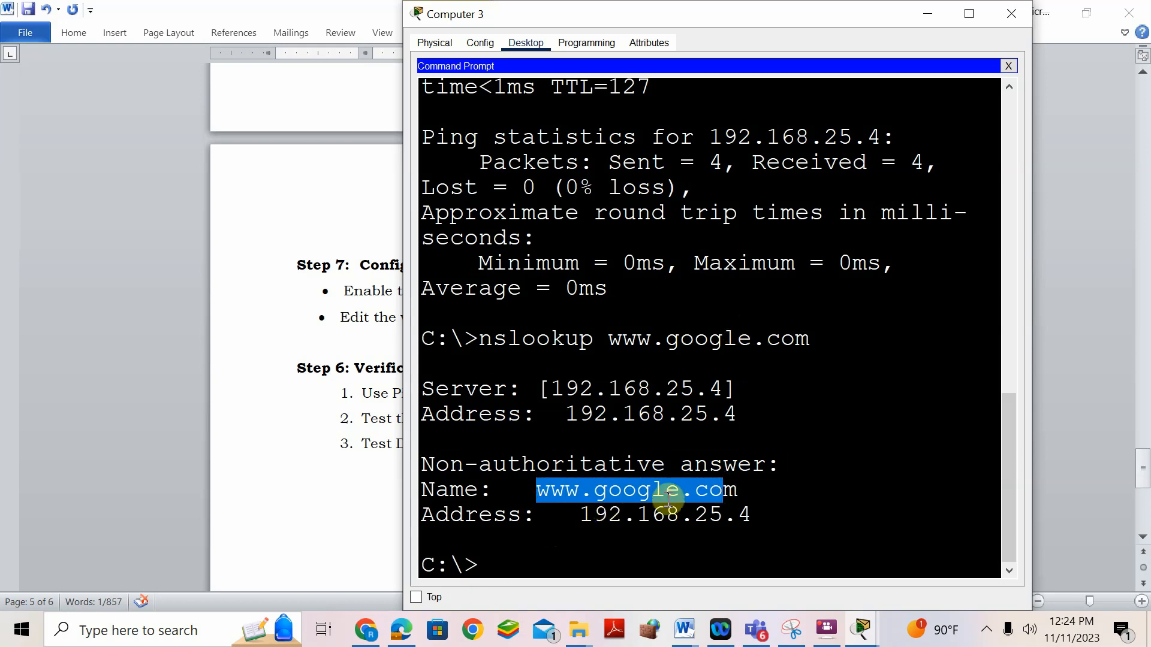
{"action": "left_click", "coordinate": [858, 641]}
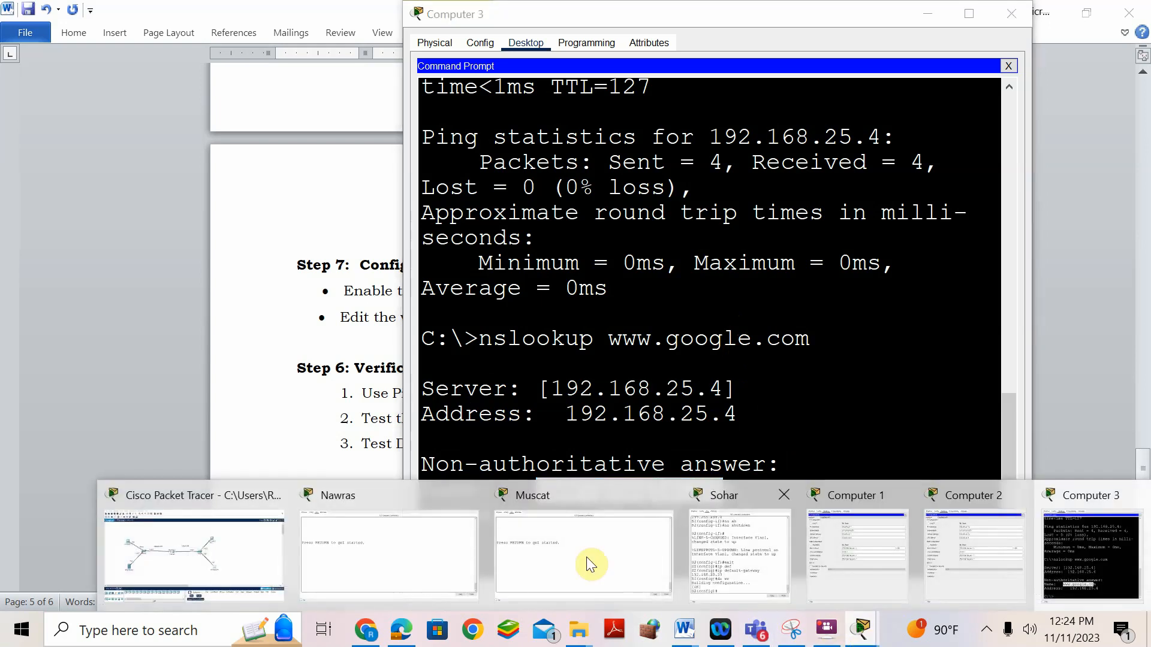
{"action": "left_click", "coordinate": [207, 510]}
{"action": "left_click", "coordinate": [827, 639]}
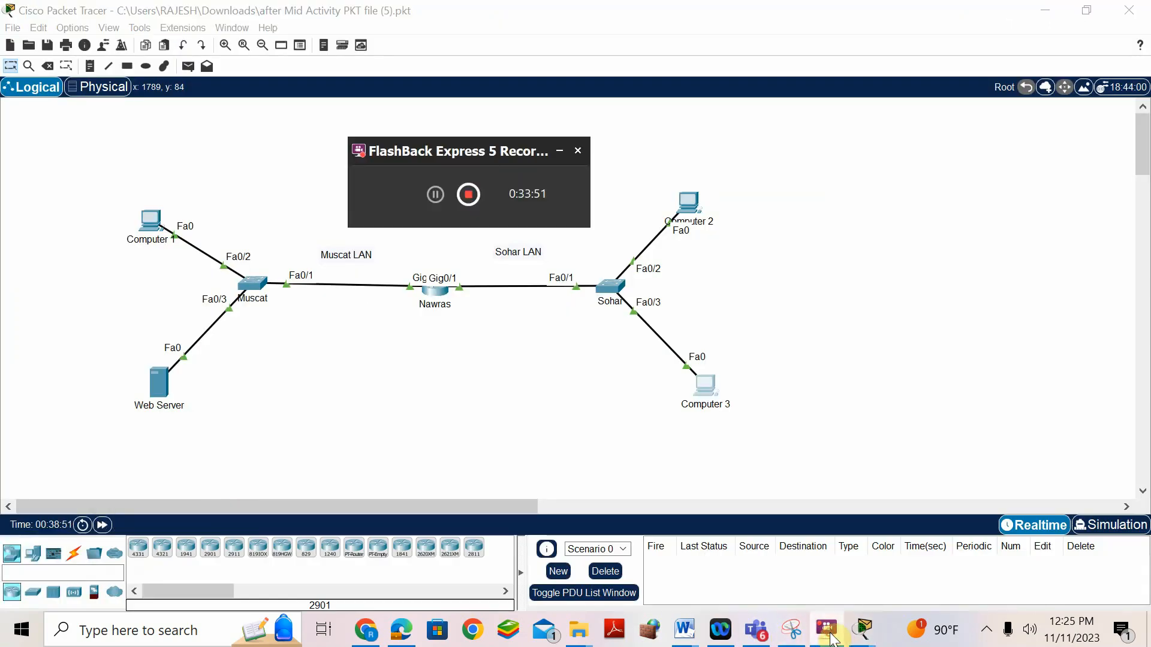